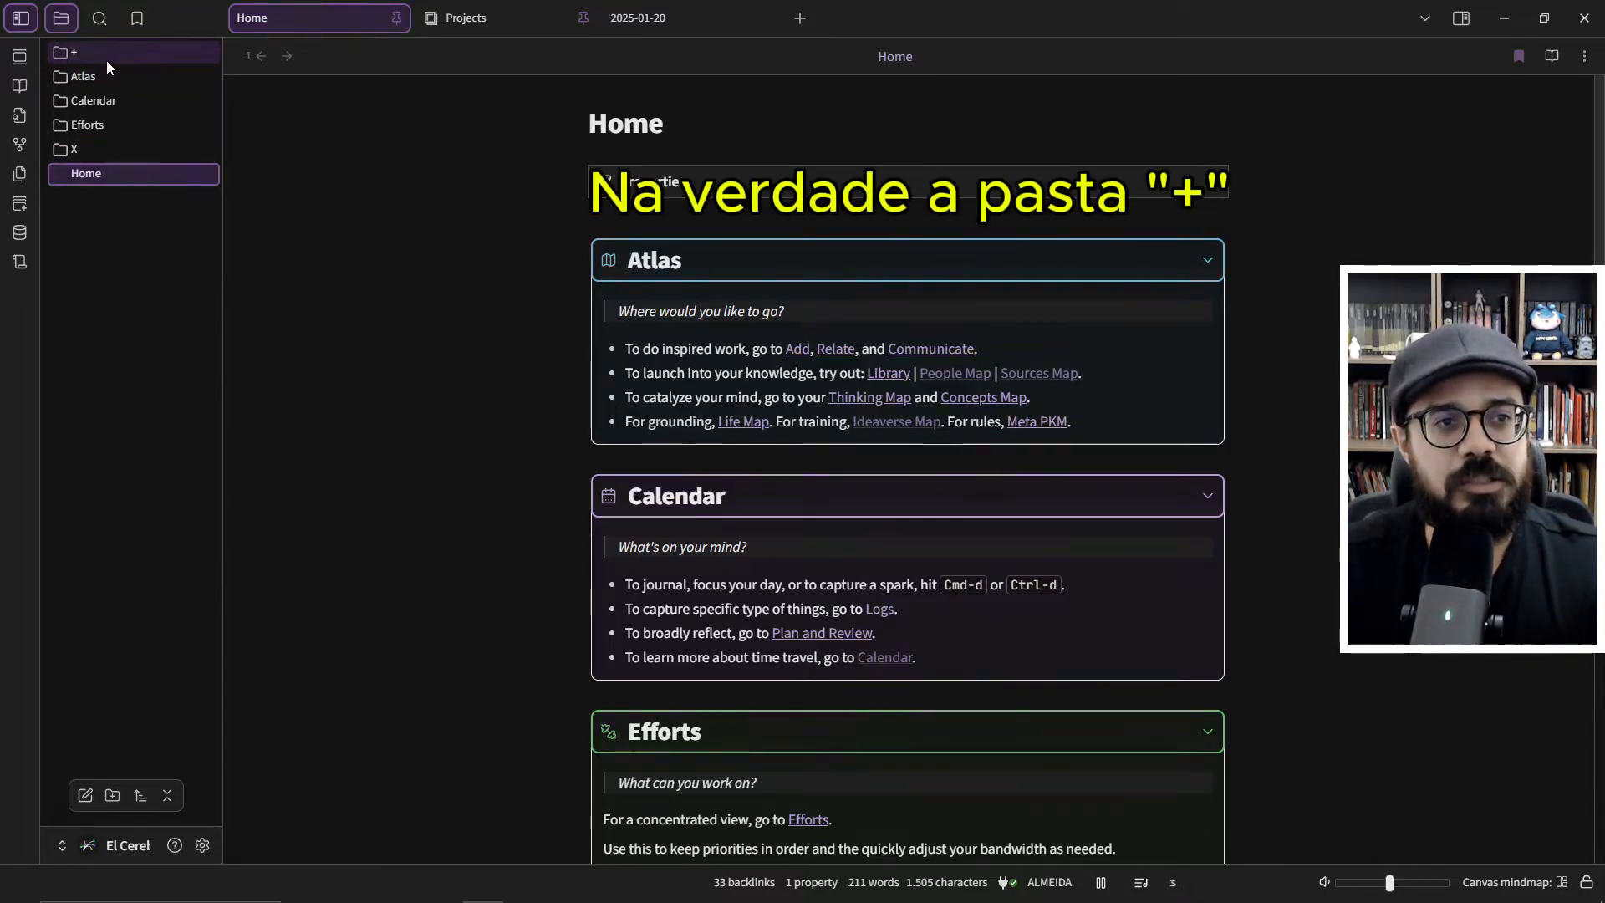
# - Review the vault's top-level folders and the Home note's Atlas, Calendar and Efforts sections
pyautogui.moveTo(107, 60)
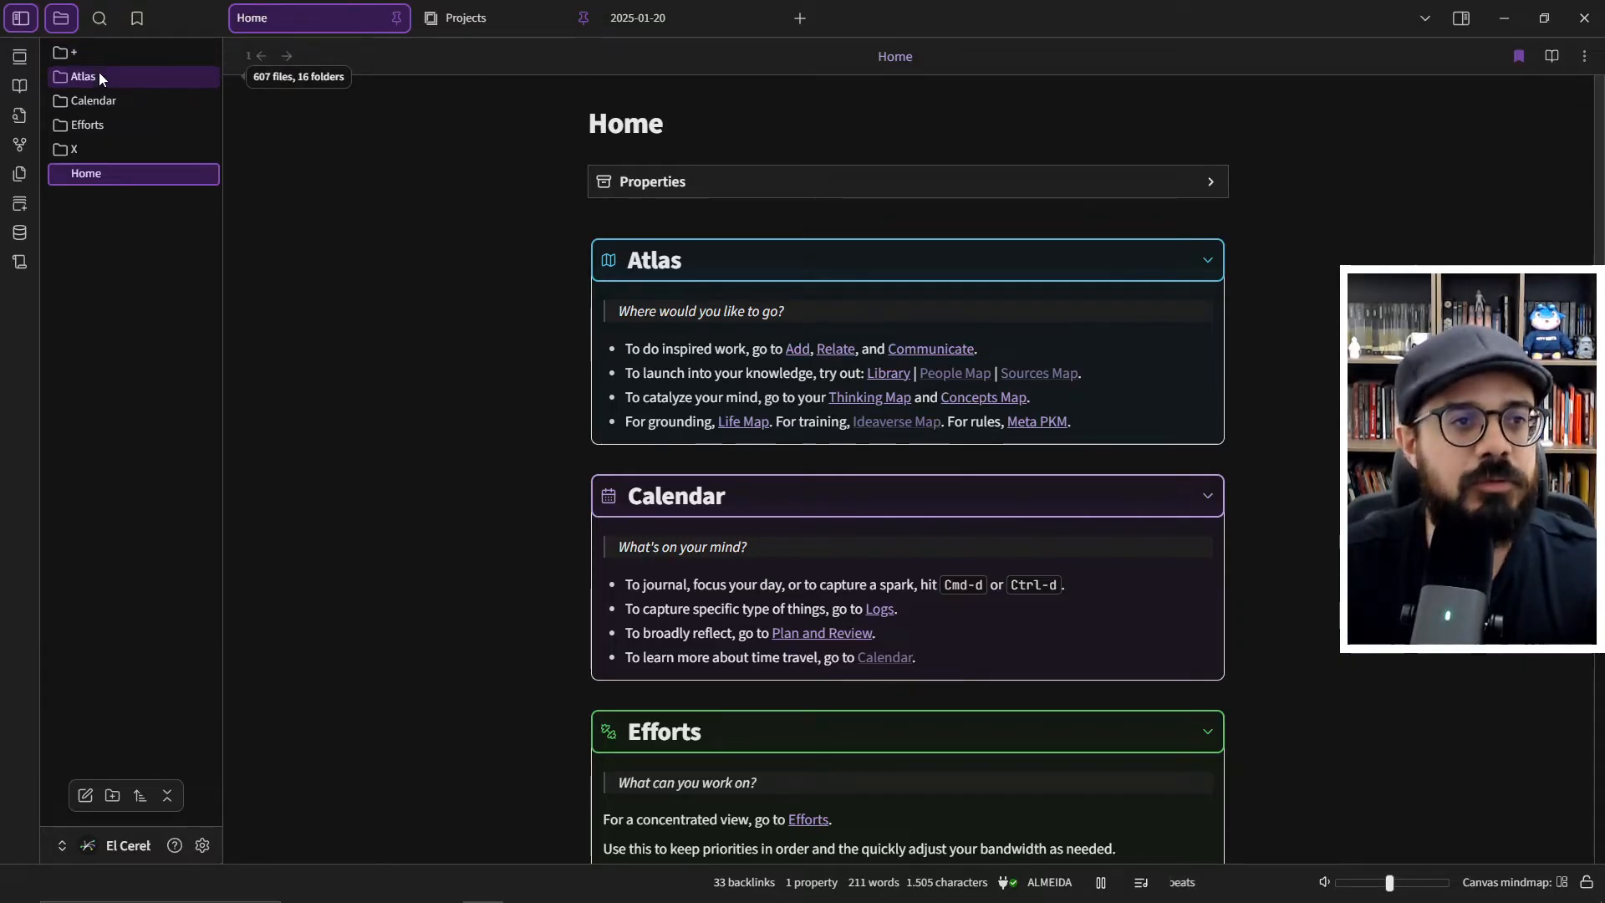
pyautogui.moveTo(97, 102)
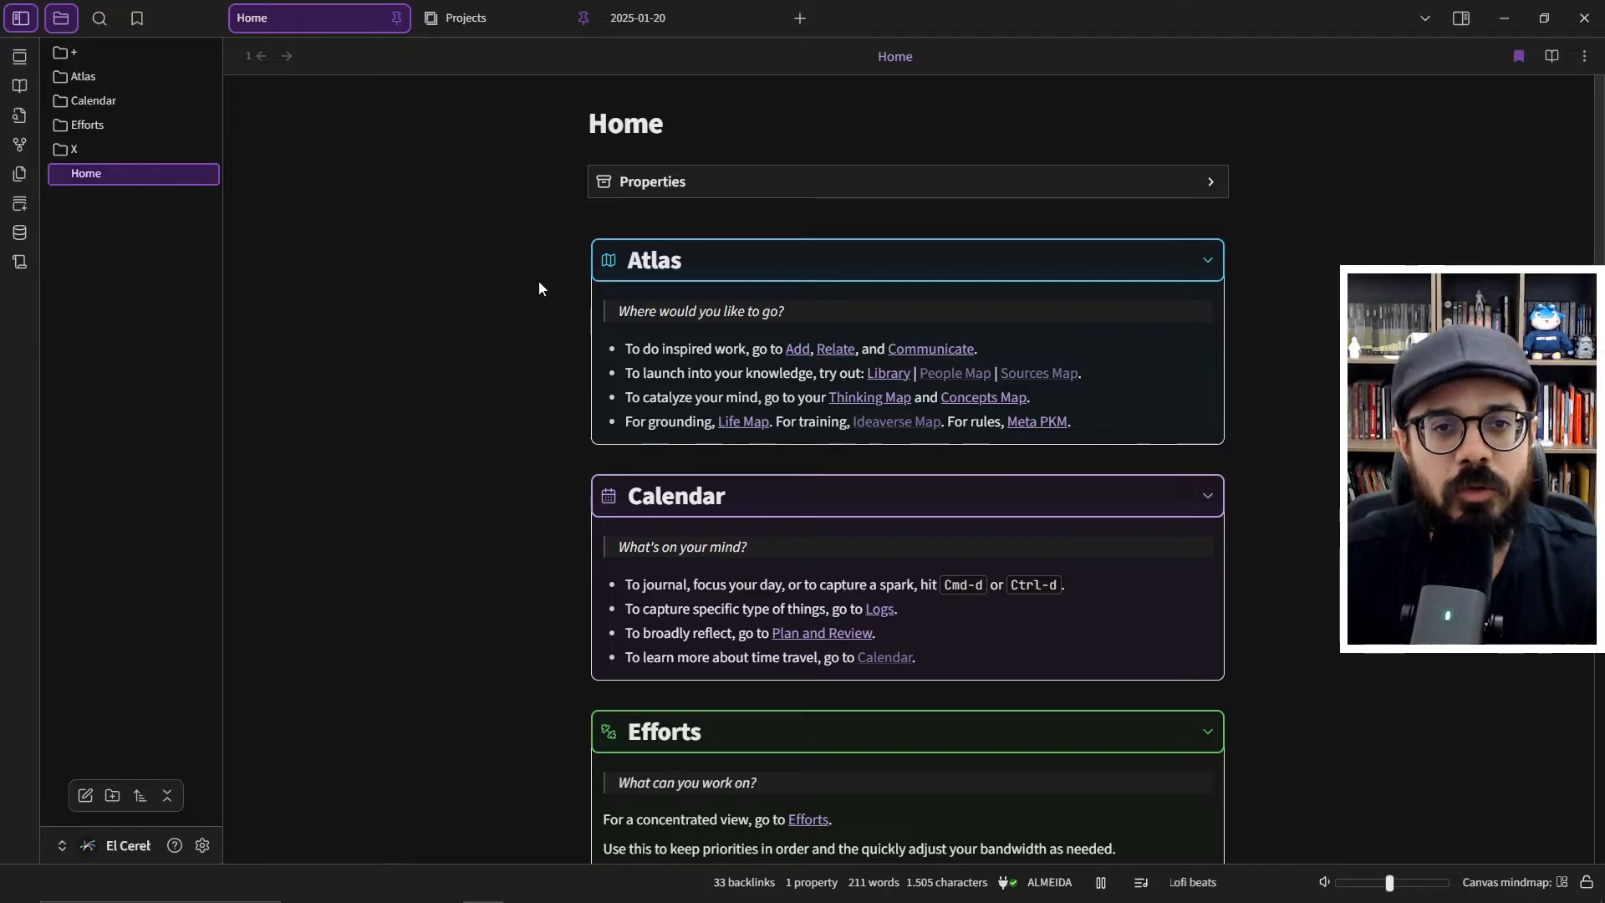
pyautogui.scroll(-9, 653, 249)
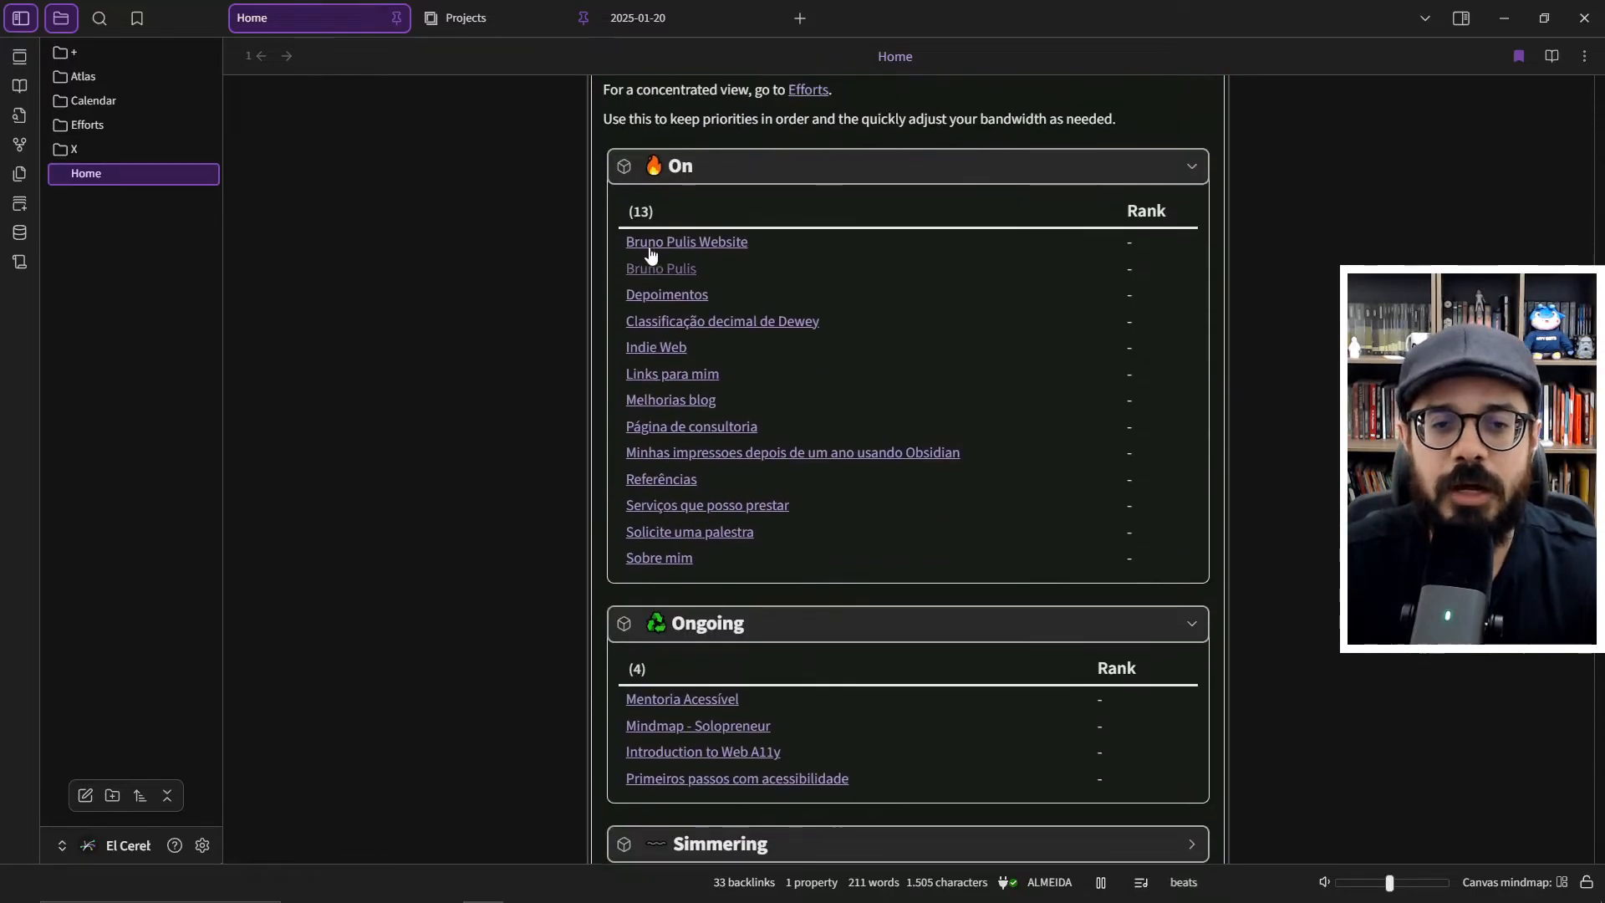
pyautogui.scroll(-8, 652, 255)
pyautogui.scroll(8, 653, 255)
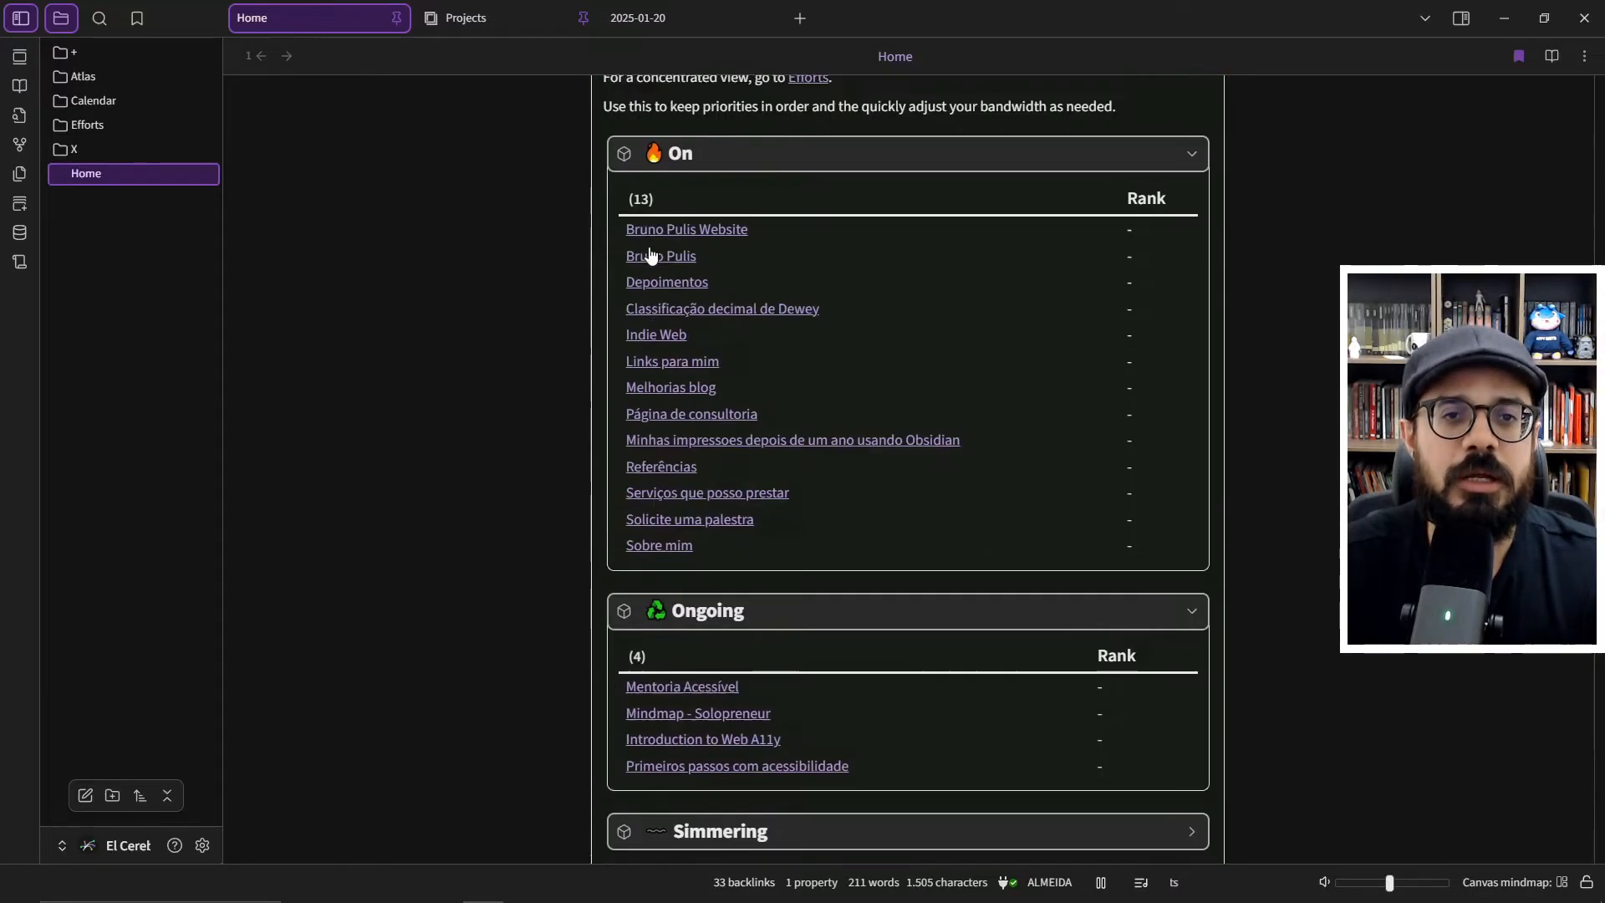
pyautogui.scroll(9, 652, 255)
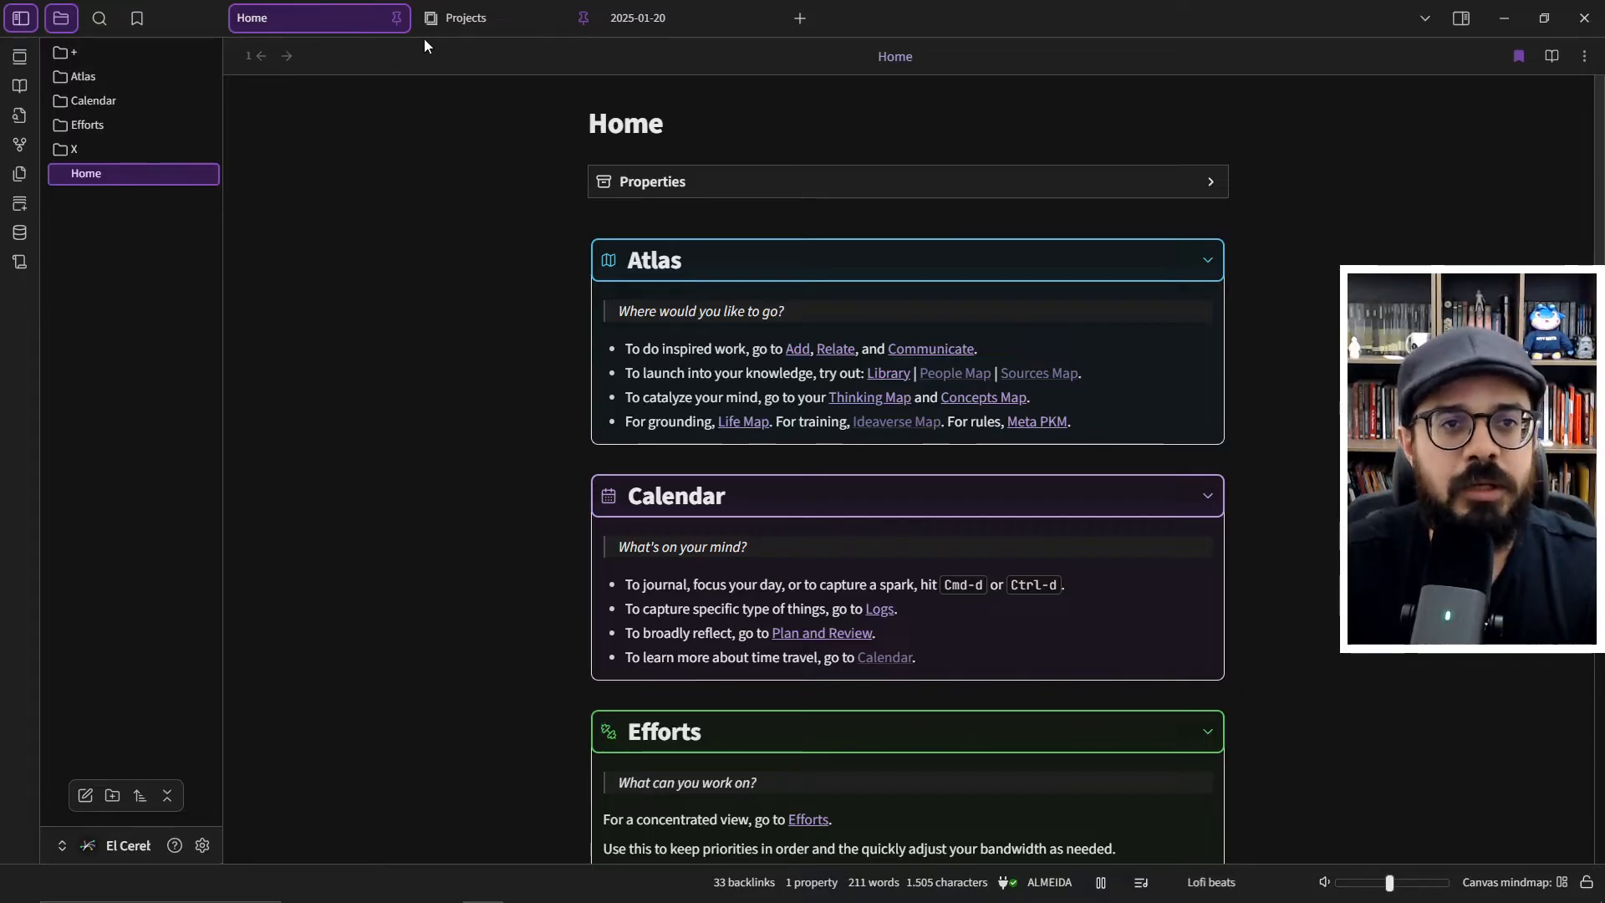
# - Open the Projects view and browse the Bookshelf gallery of book covers
pyautogui.click(463, 20)
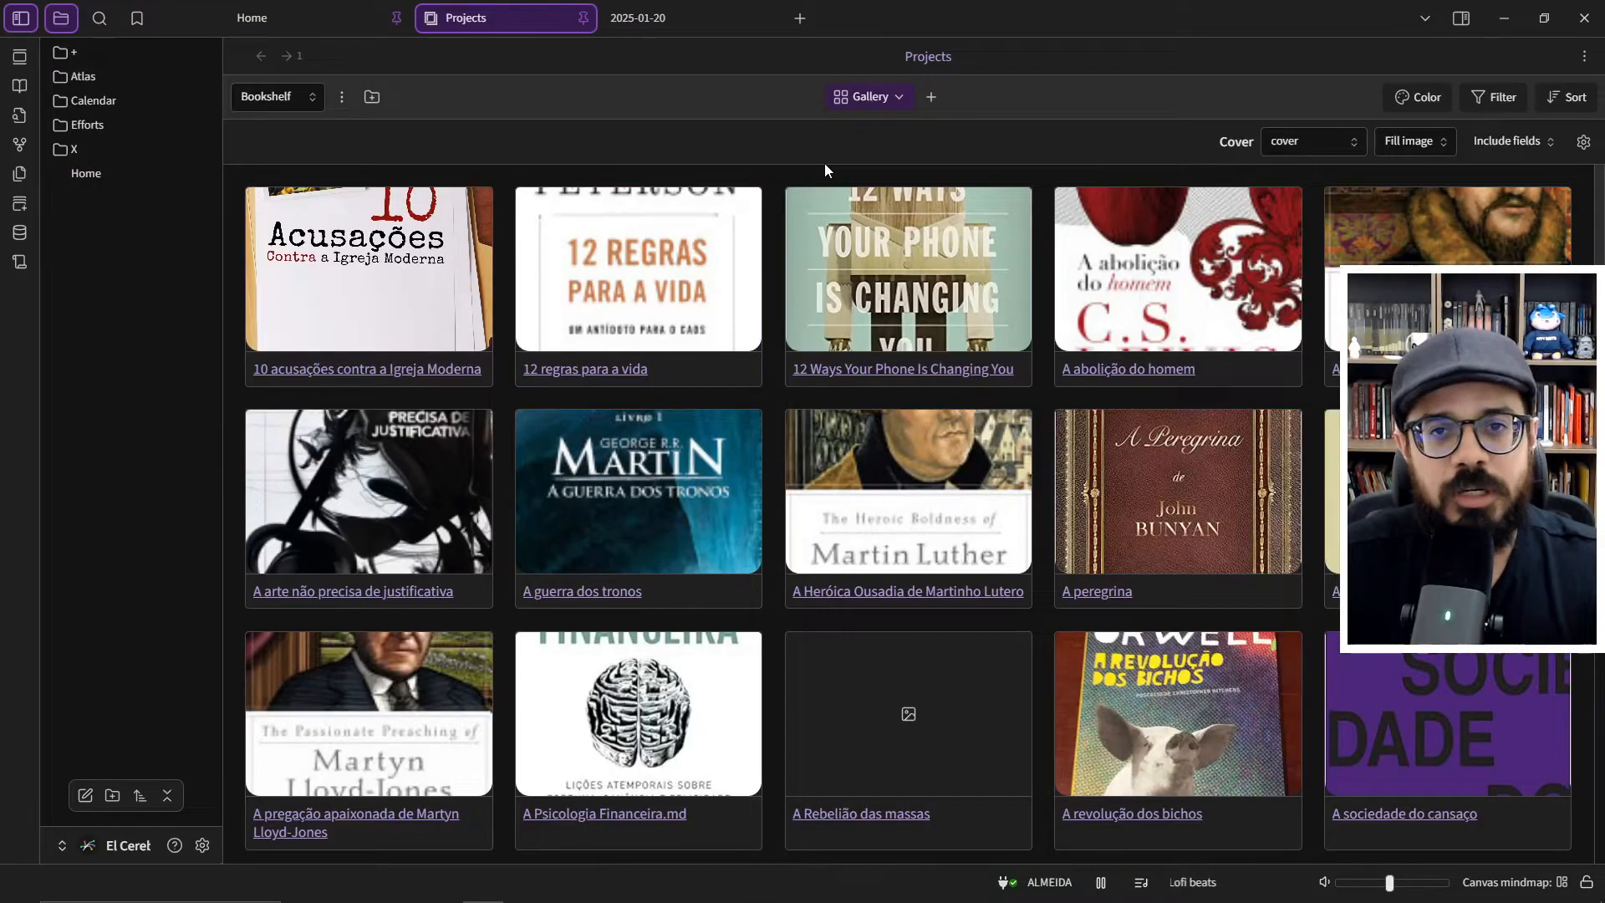
pyautogui.scroll(-5, 825, 164)
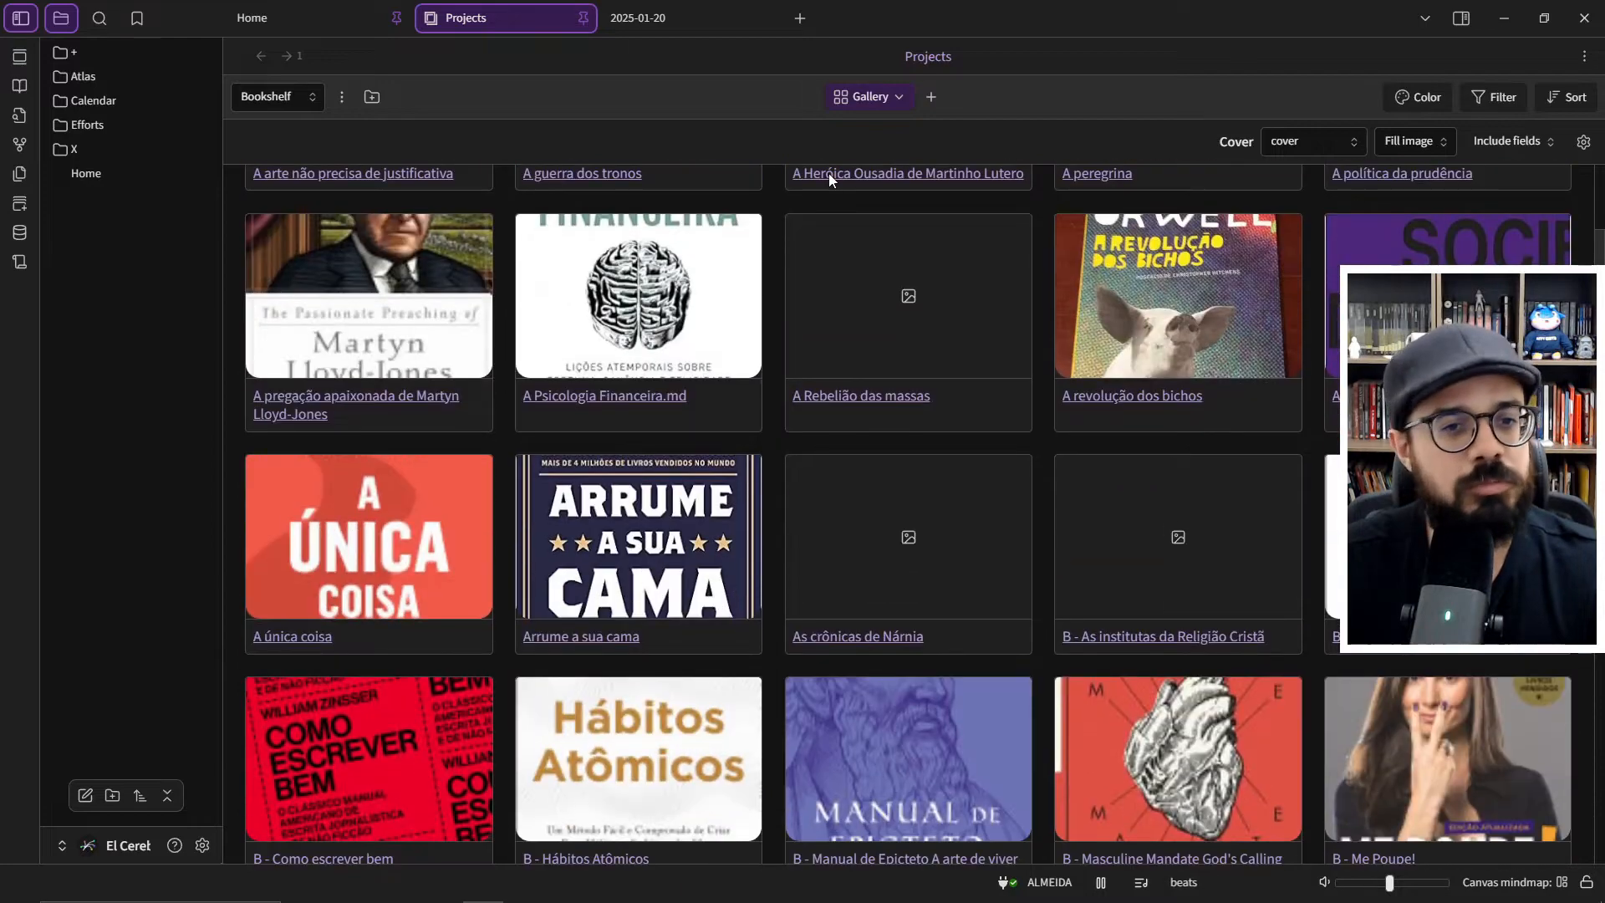
pyautogui.scroll(-7, 784, 260)
pyautogui.scroll(12, 784, 259)
# - Switch the Projects view to the Series project and browse its gallery
pyautogui.click(296, 101)
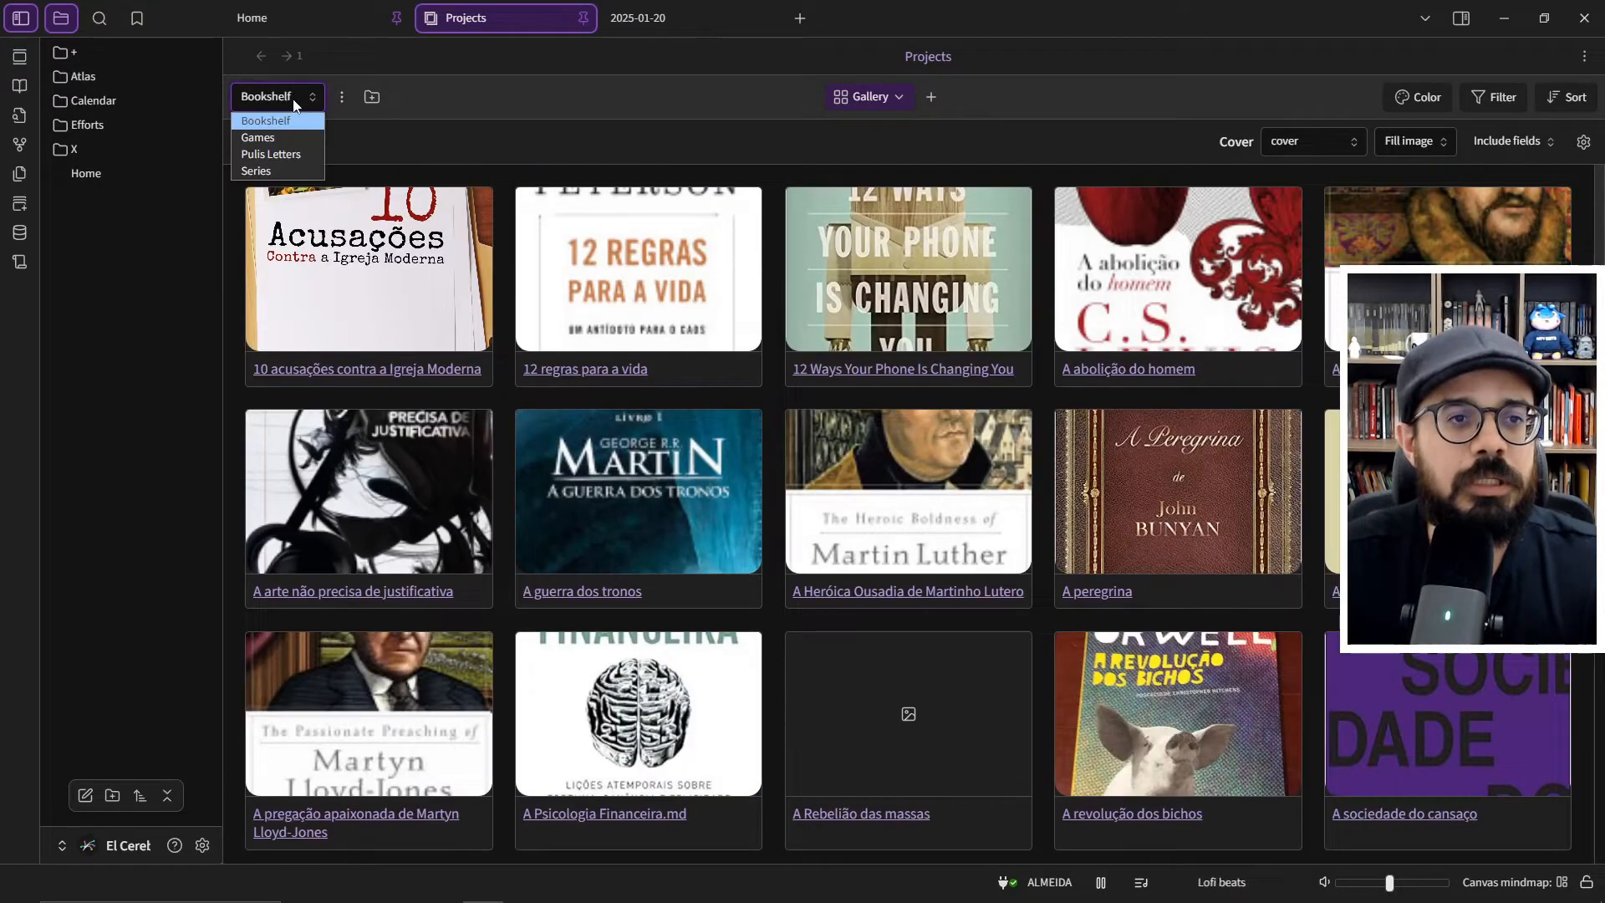
pyautogui.click(272, 171)
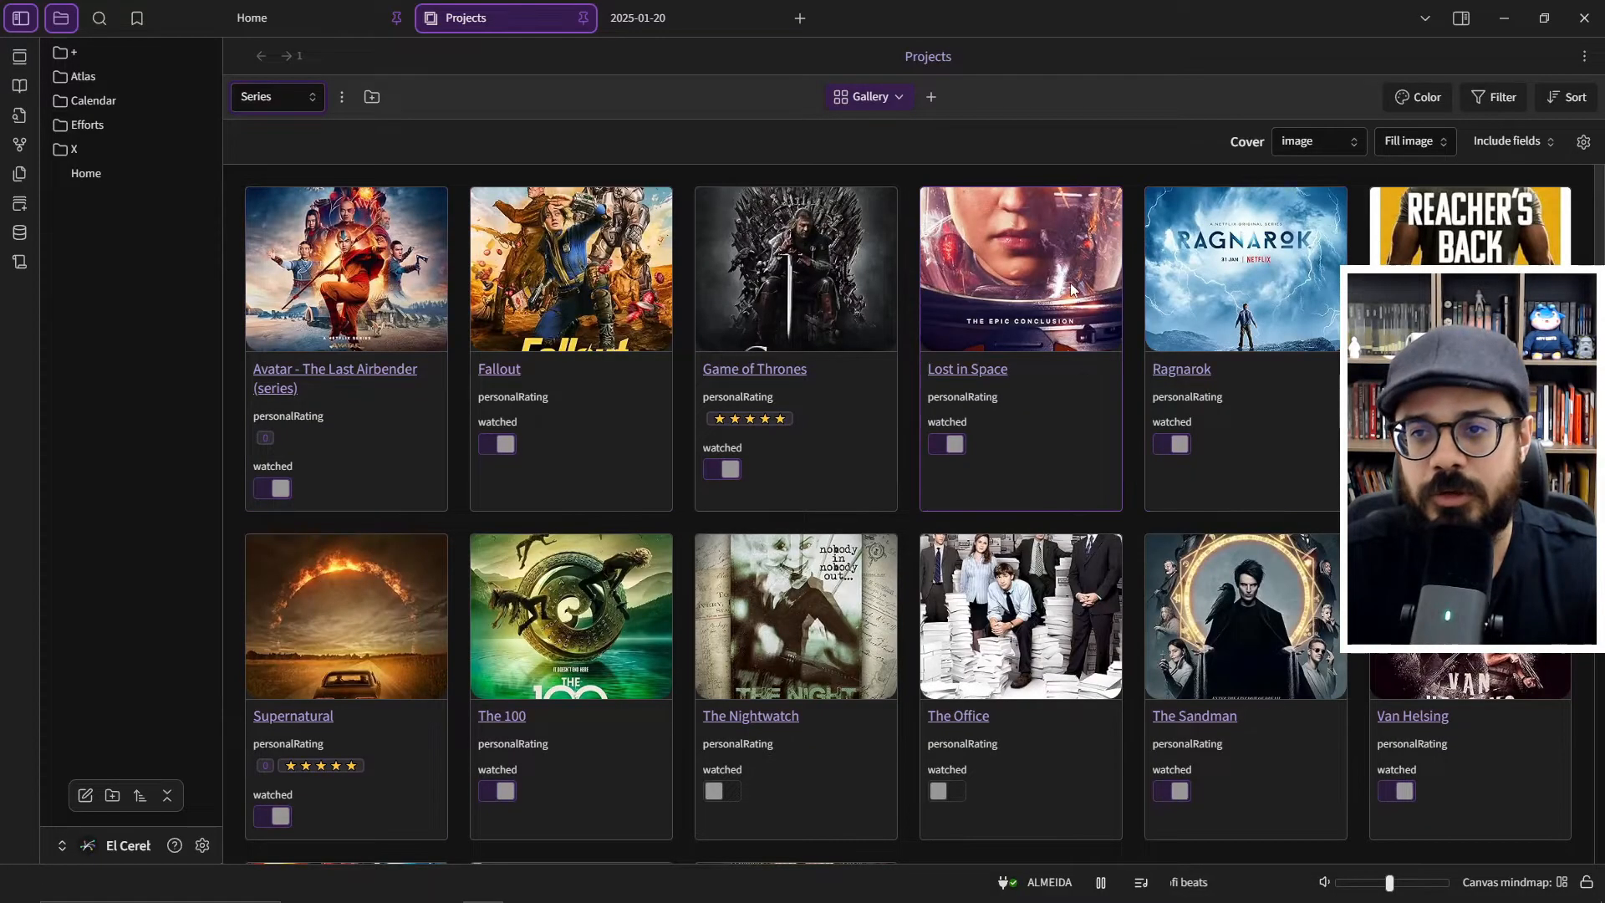
pyautogui.scroll(-4, 1071, 289)
pyautogui.scroll(4, 1071, 288)
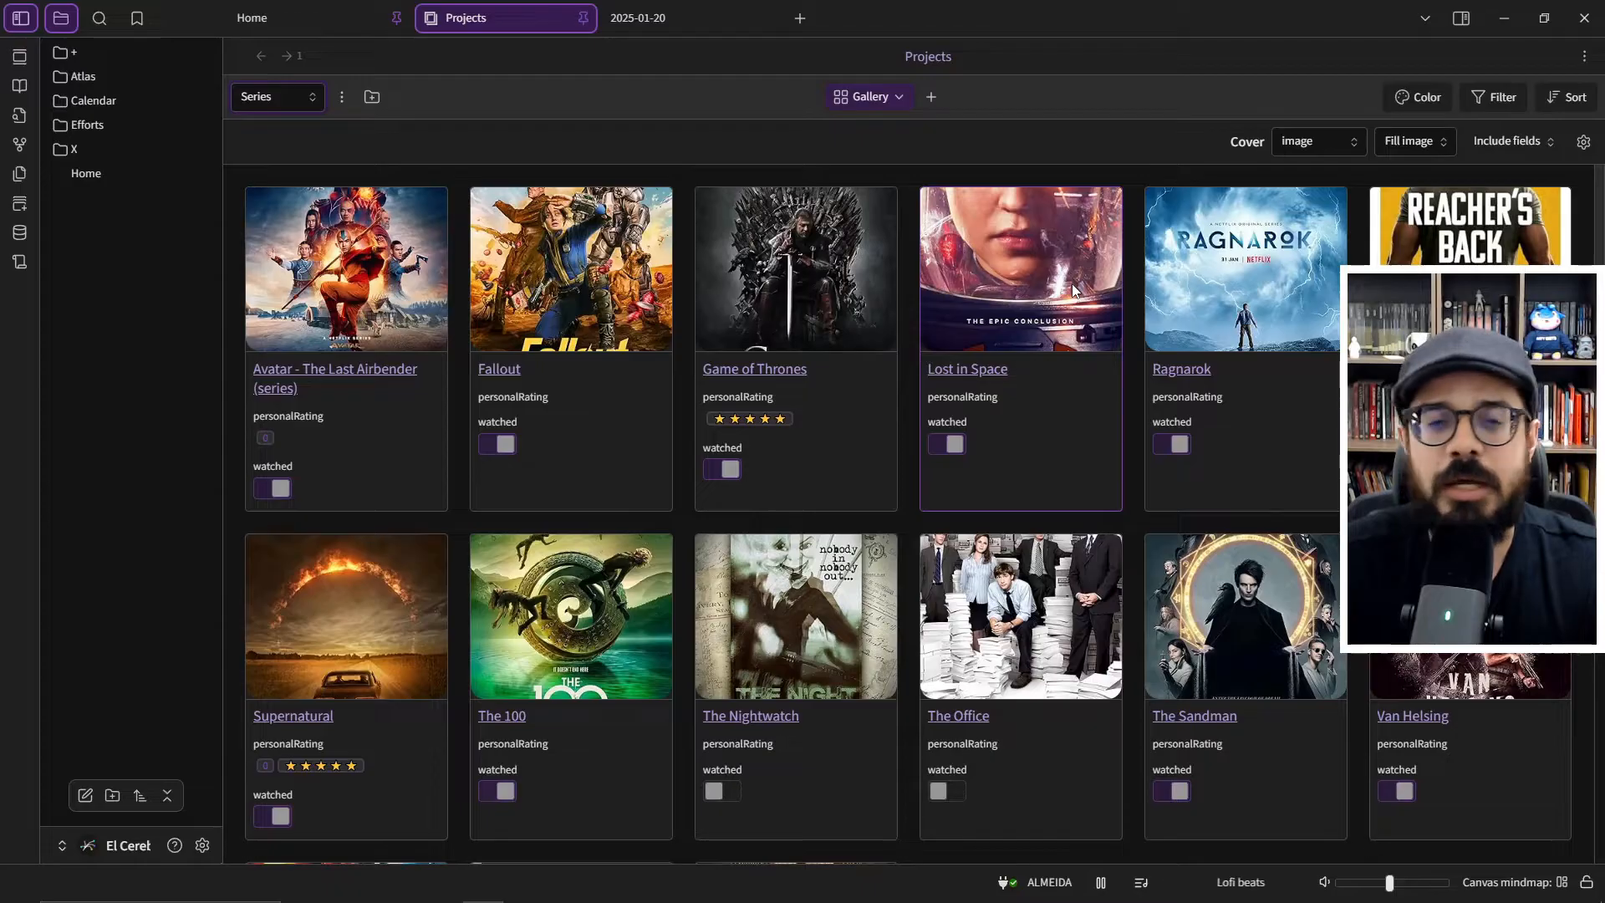
pyautogui.scroll(-3, 957, 320)
pyautogui.scroll(1, 722, 438)
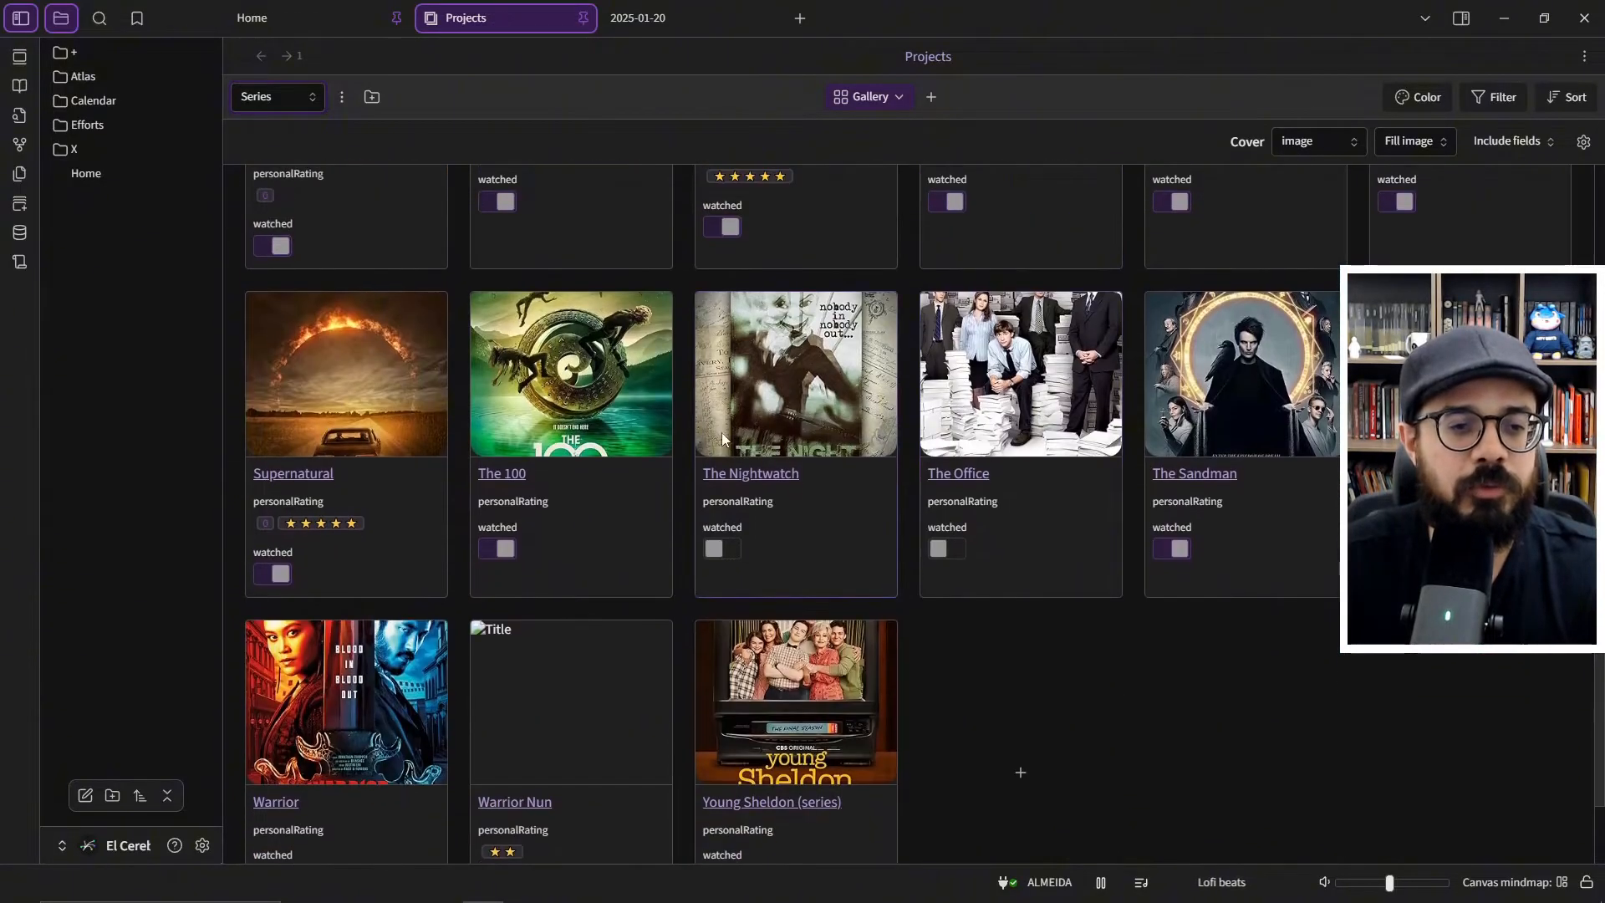
pyautogui.scroll(2, 739, 414)
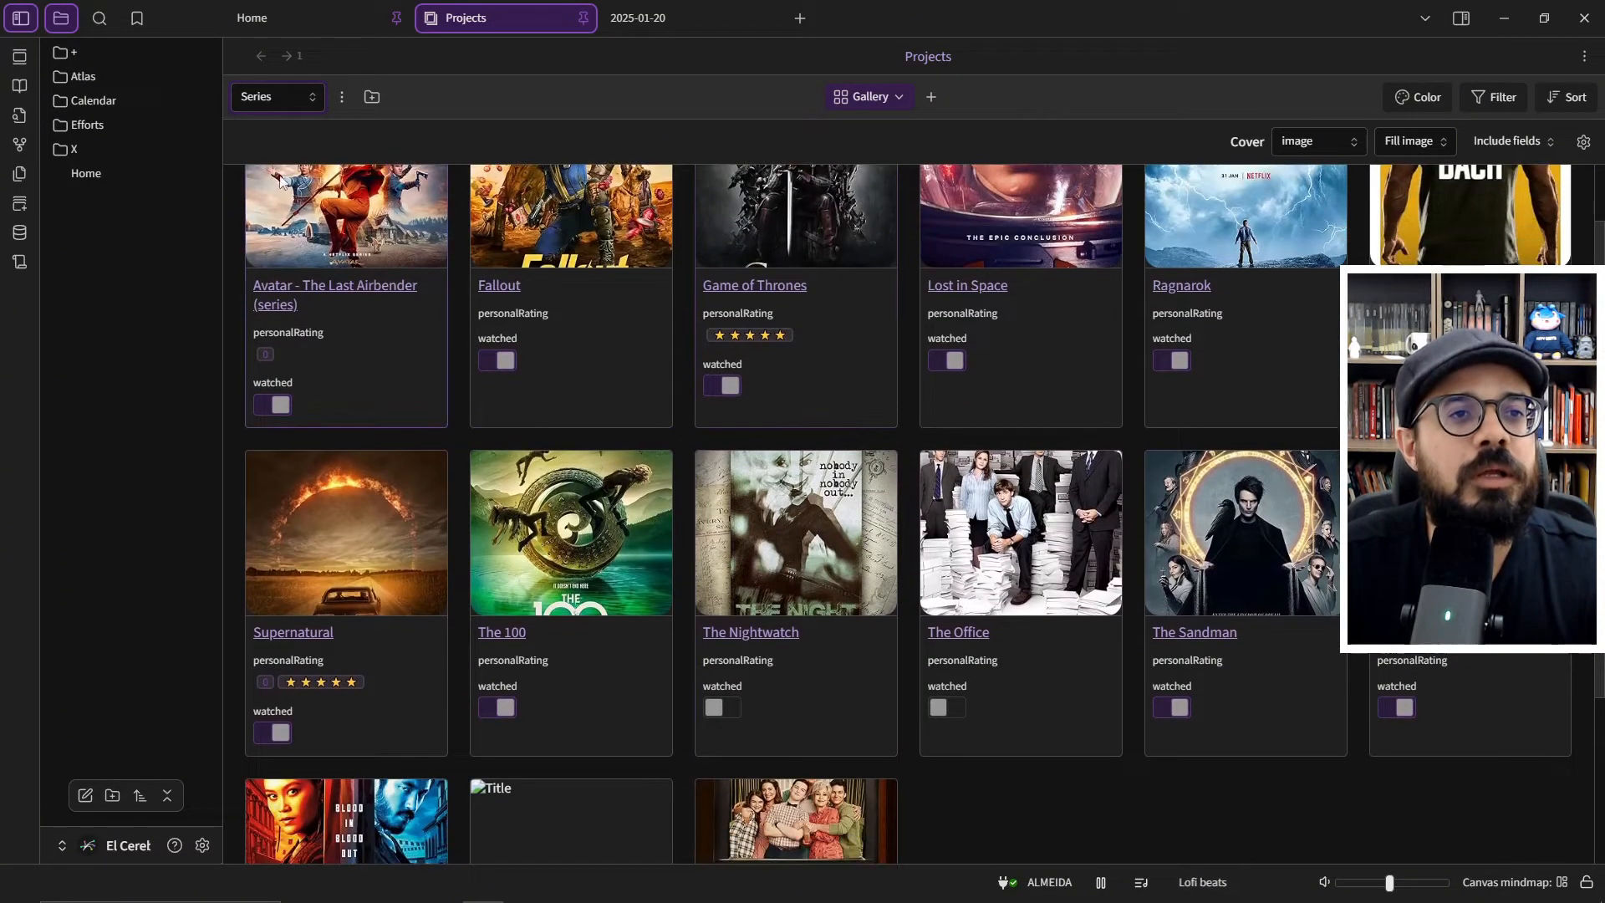
# - Show the Games project's gallery and the Pulis Letters gallery in the Projects view
pyautogui.click(273, 88)
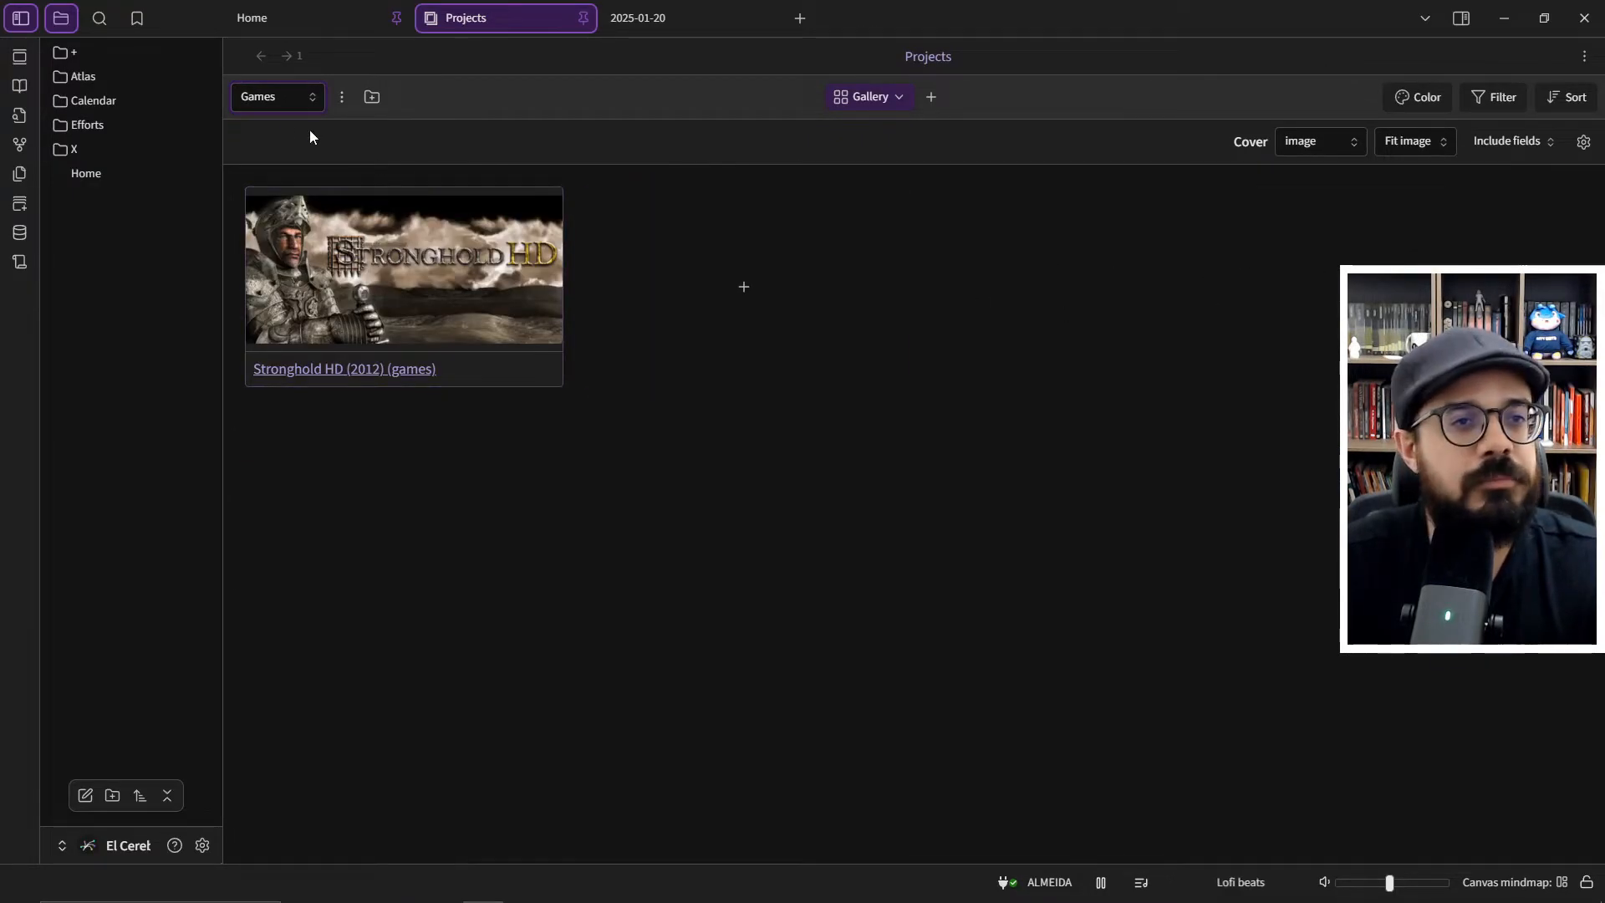
pyautogui.click(262, 103)
pyautogui.click(267, 154)
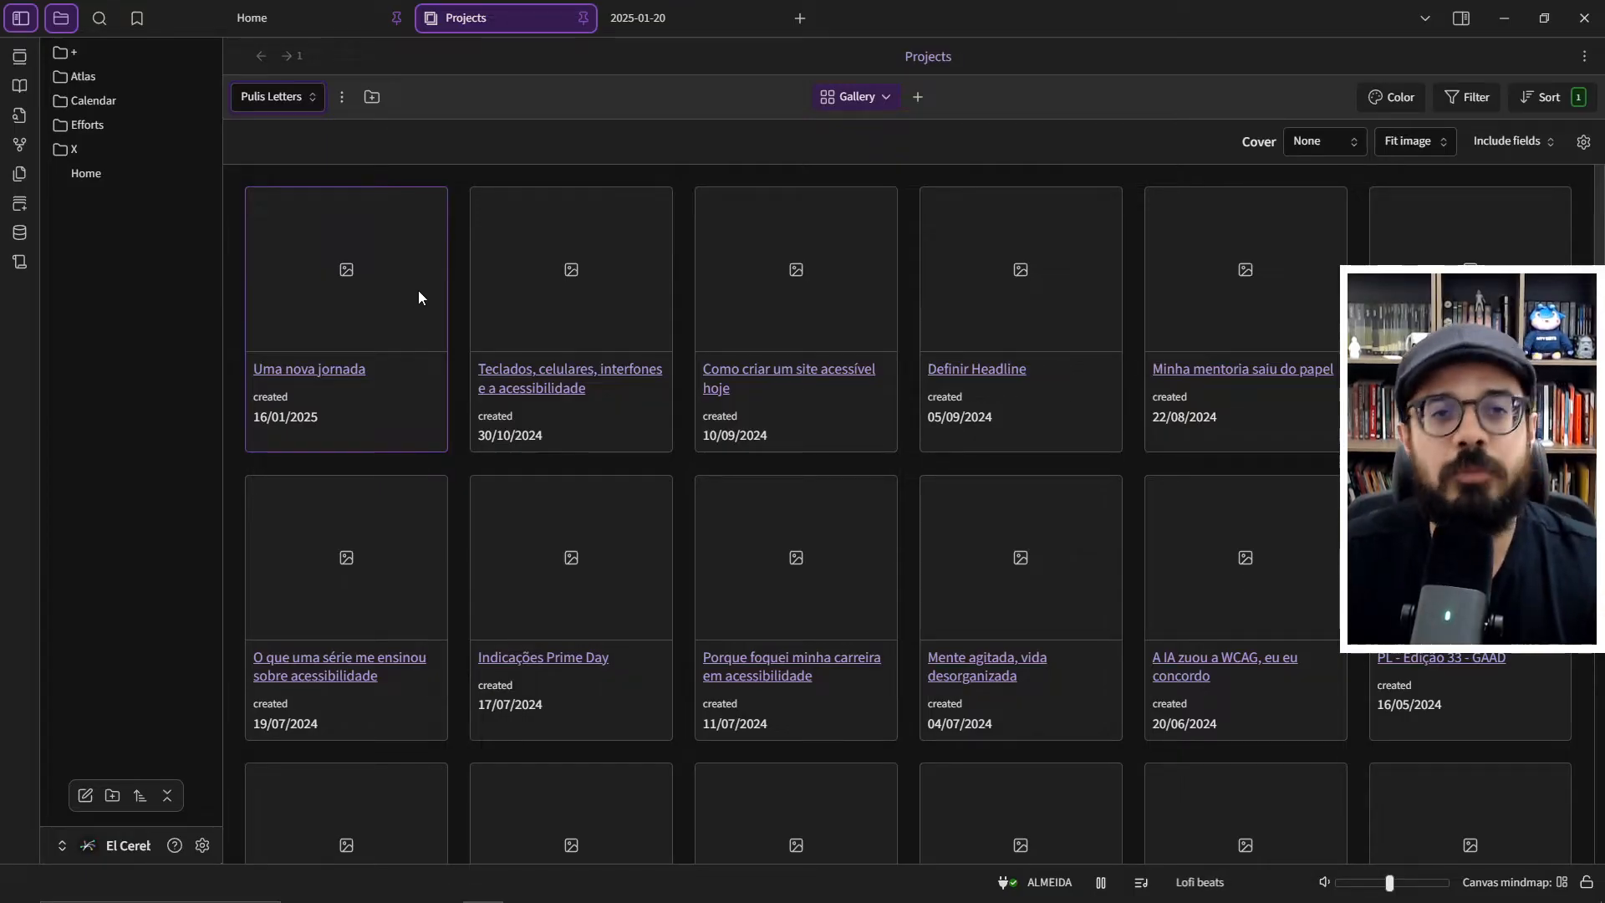
# - Open the 2025-01-20 daily note, collapse its properties and review its sections down to Review
pyautogui.click(663, 25)
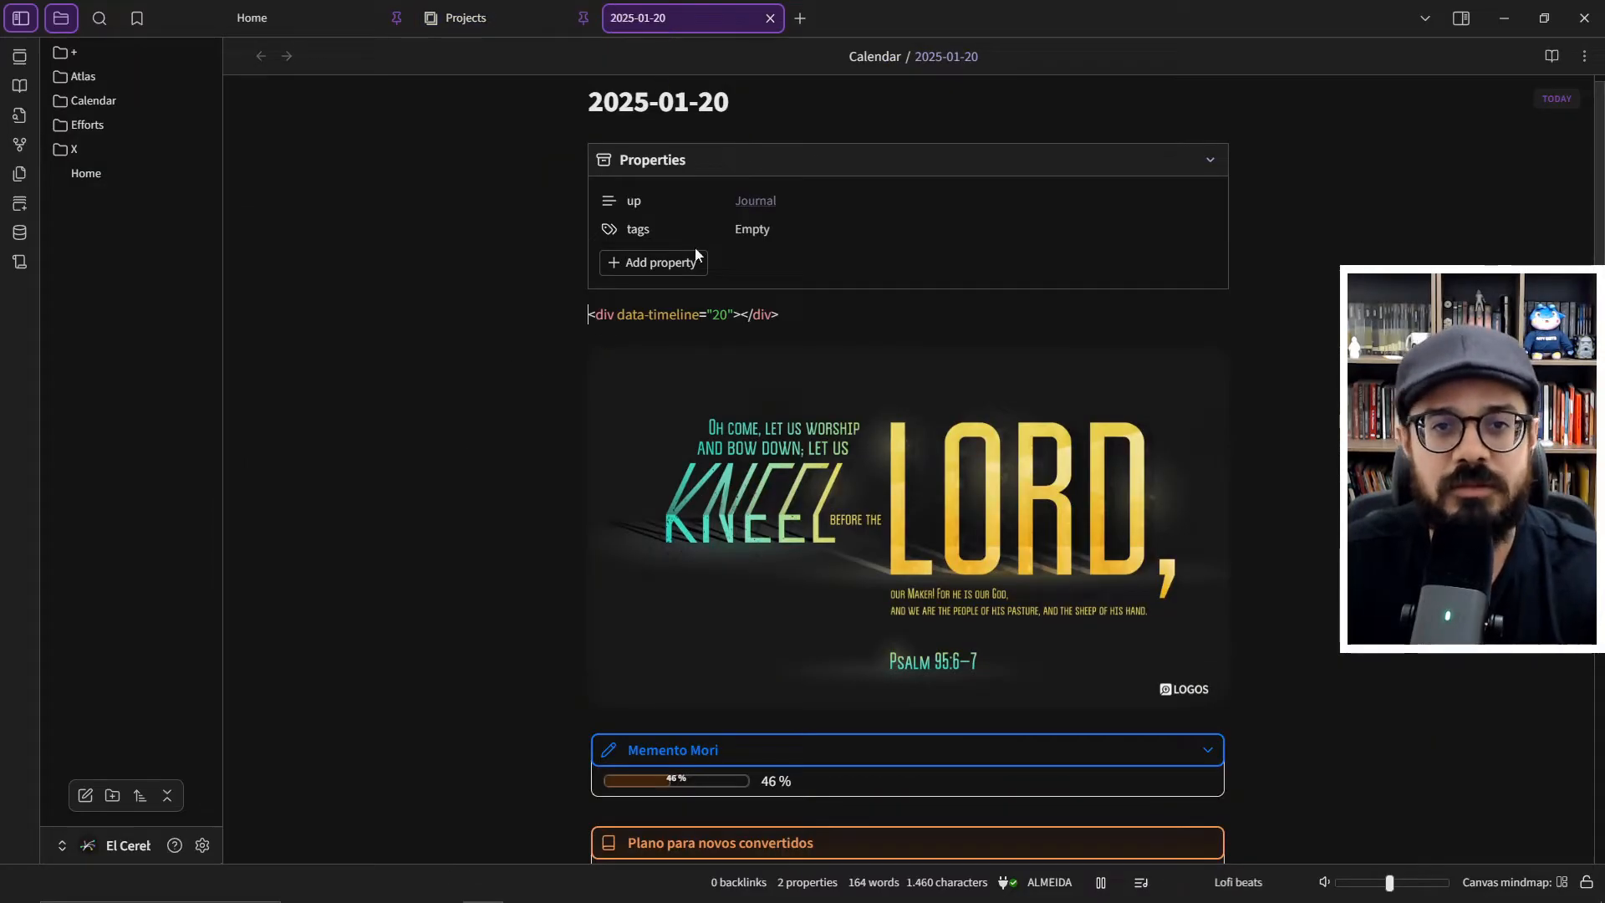
pyautogui.click(1192, 165)
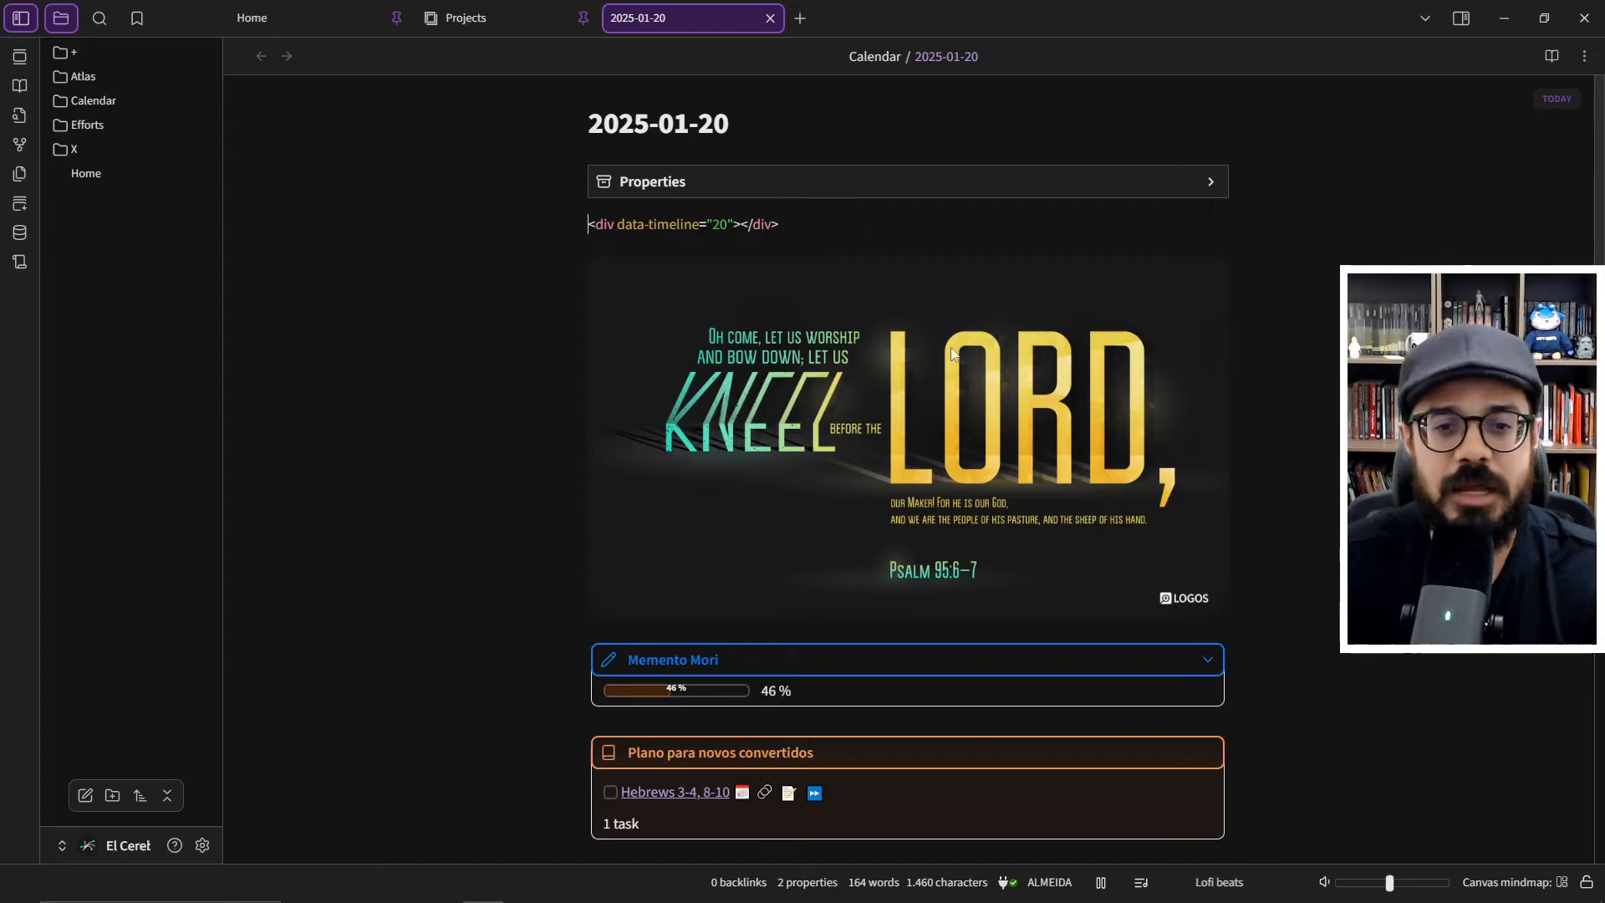
pyautogui.scroll(-15, 987, 443)
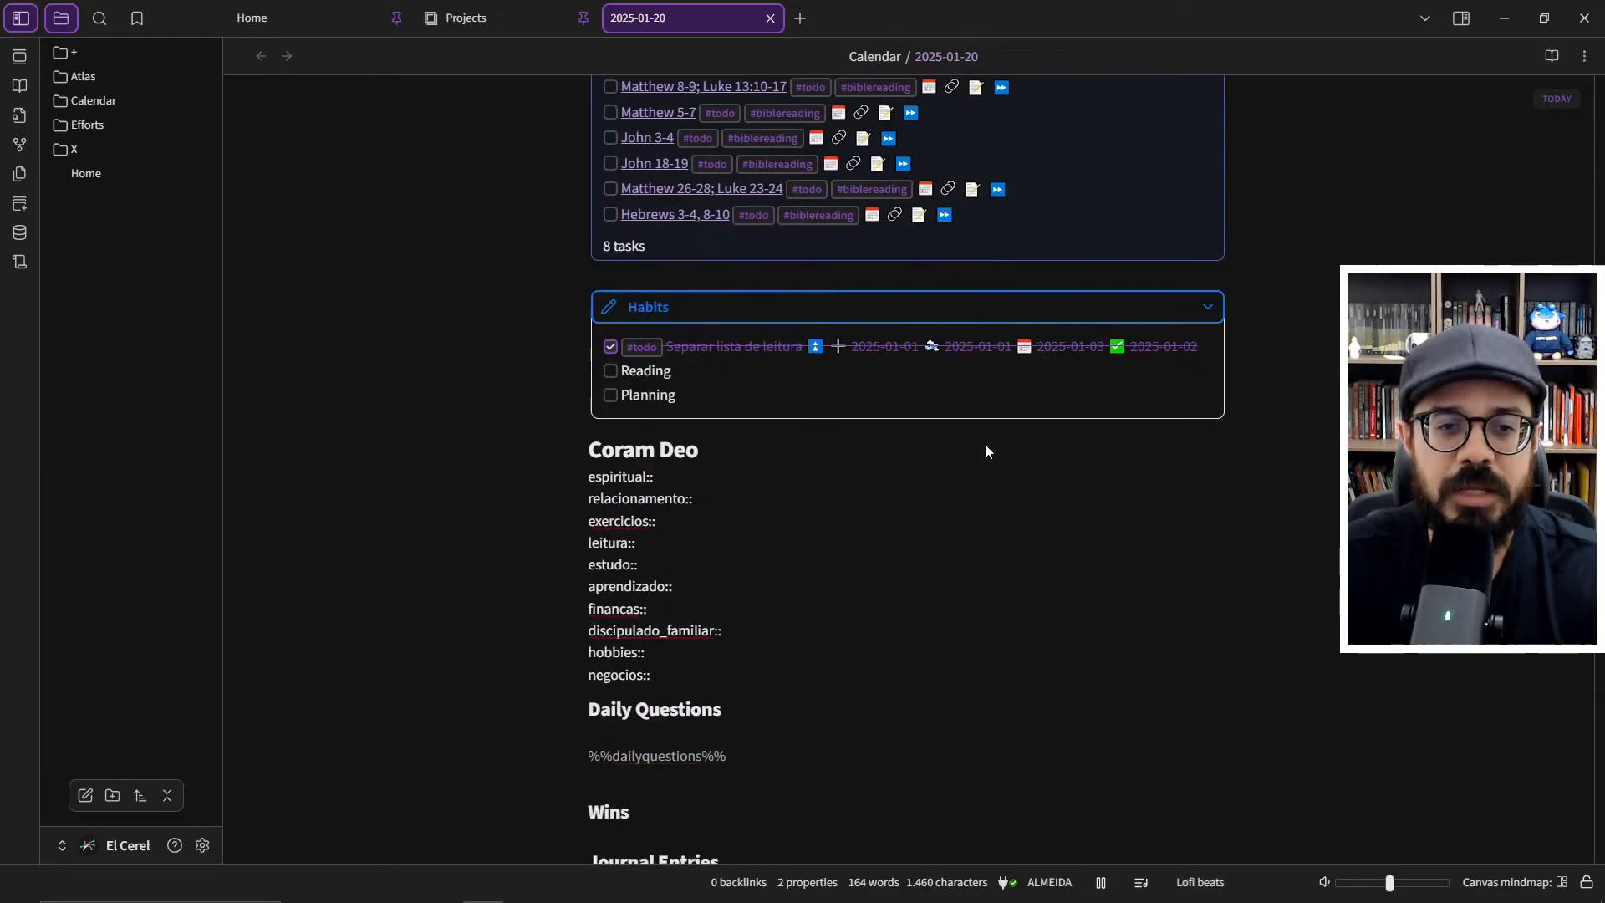
pyautogui.scroll(-5, 986, 446)
pyautogui.scroll(15, 986, 446)
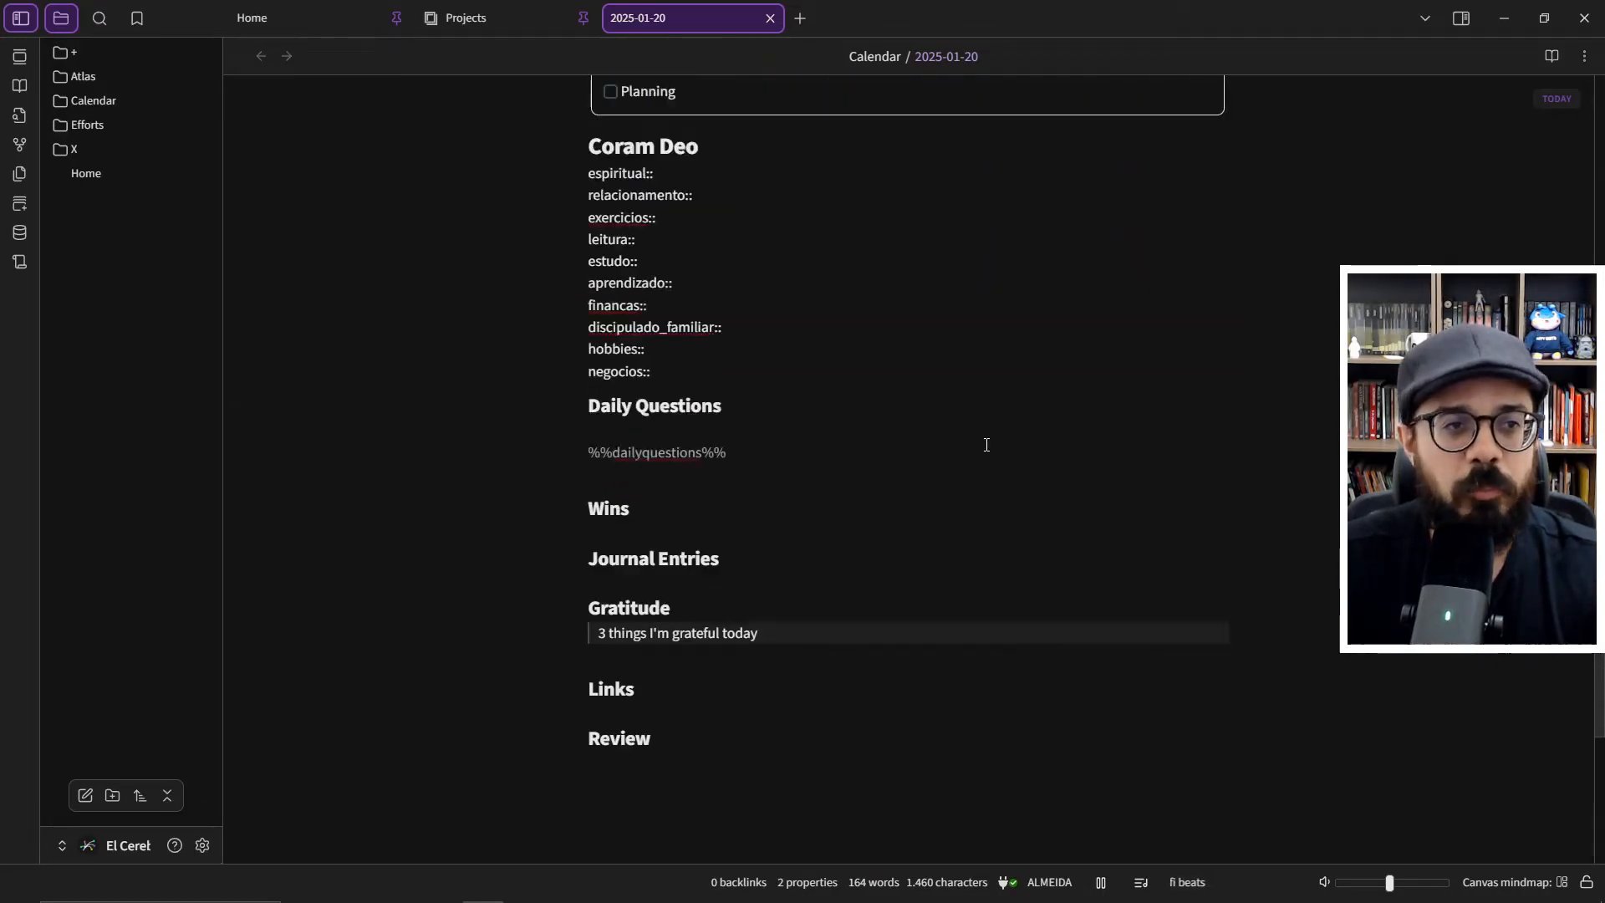
pyautogui.scroll(3, 986, 452)
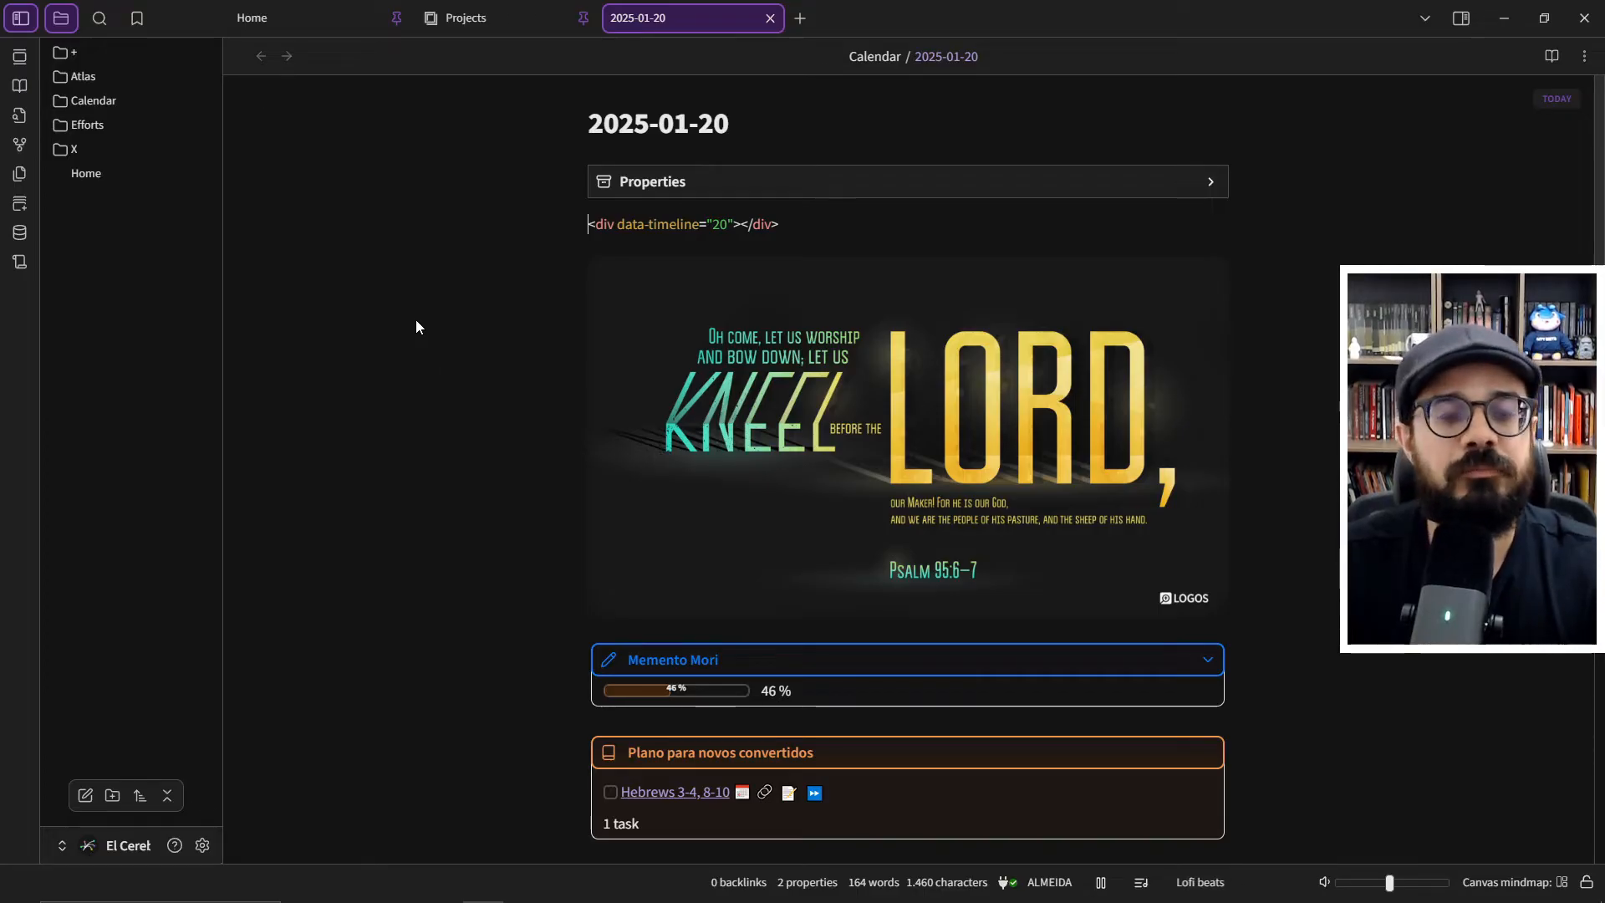
# - Open the vault's graph view and examine the clusters of linked notes up close and as a whole
pyautogui.hotkey('ctrl', 'g')
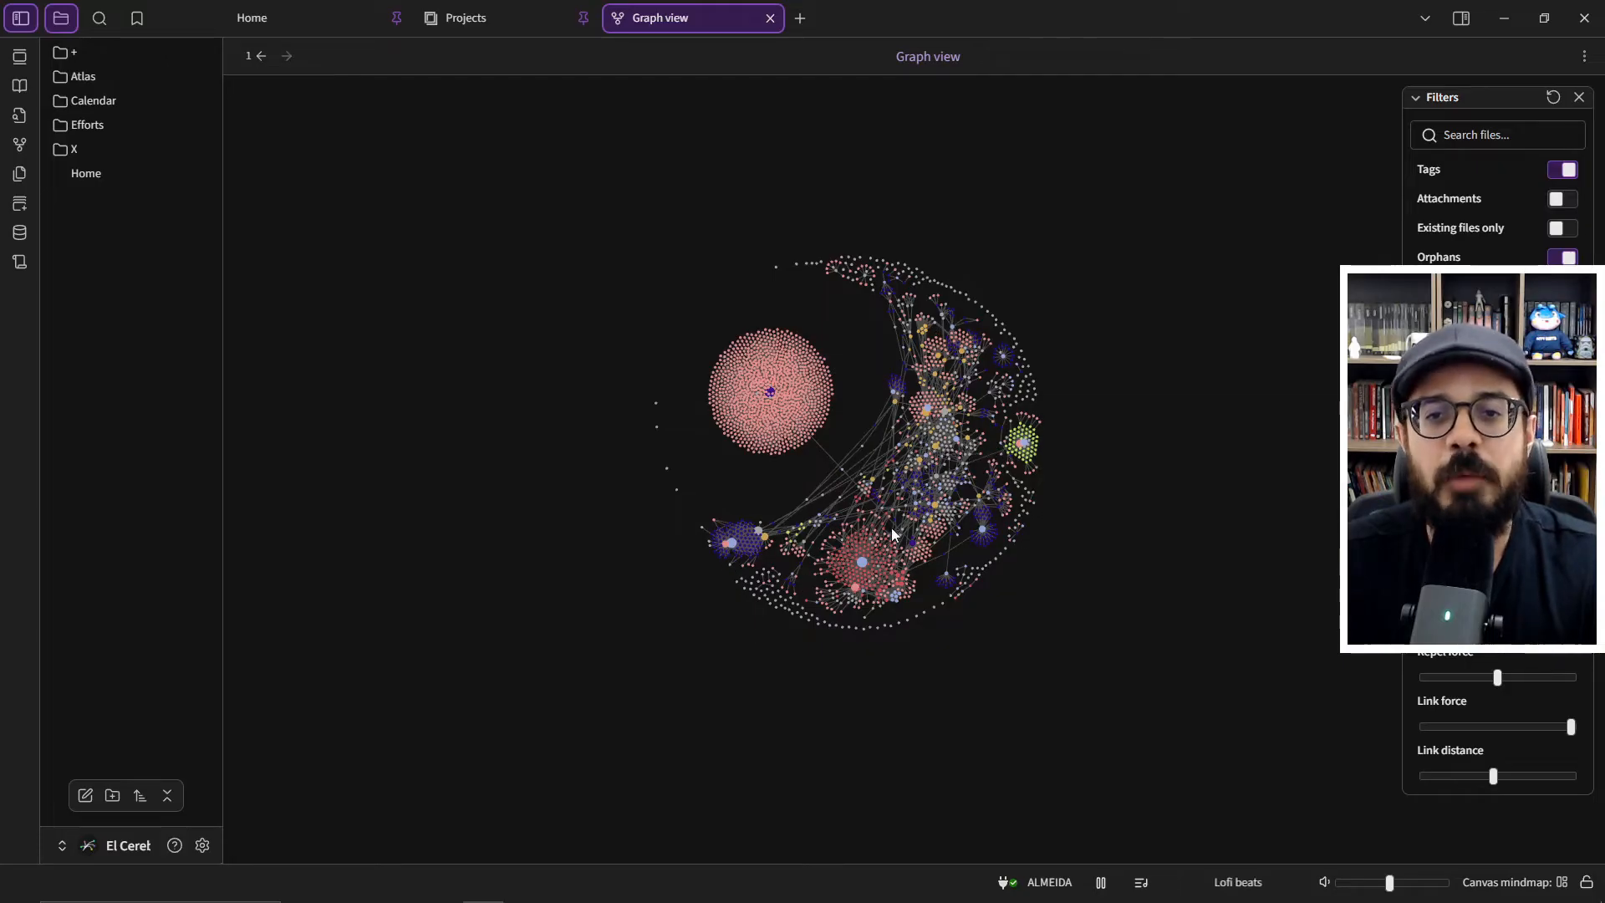
pyautogui.scroll(6, 892, 528)
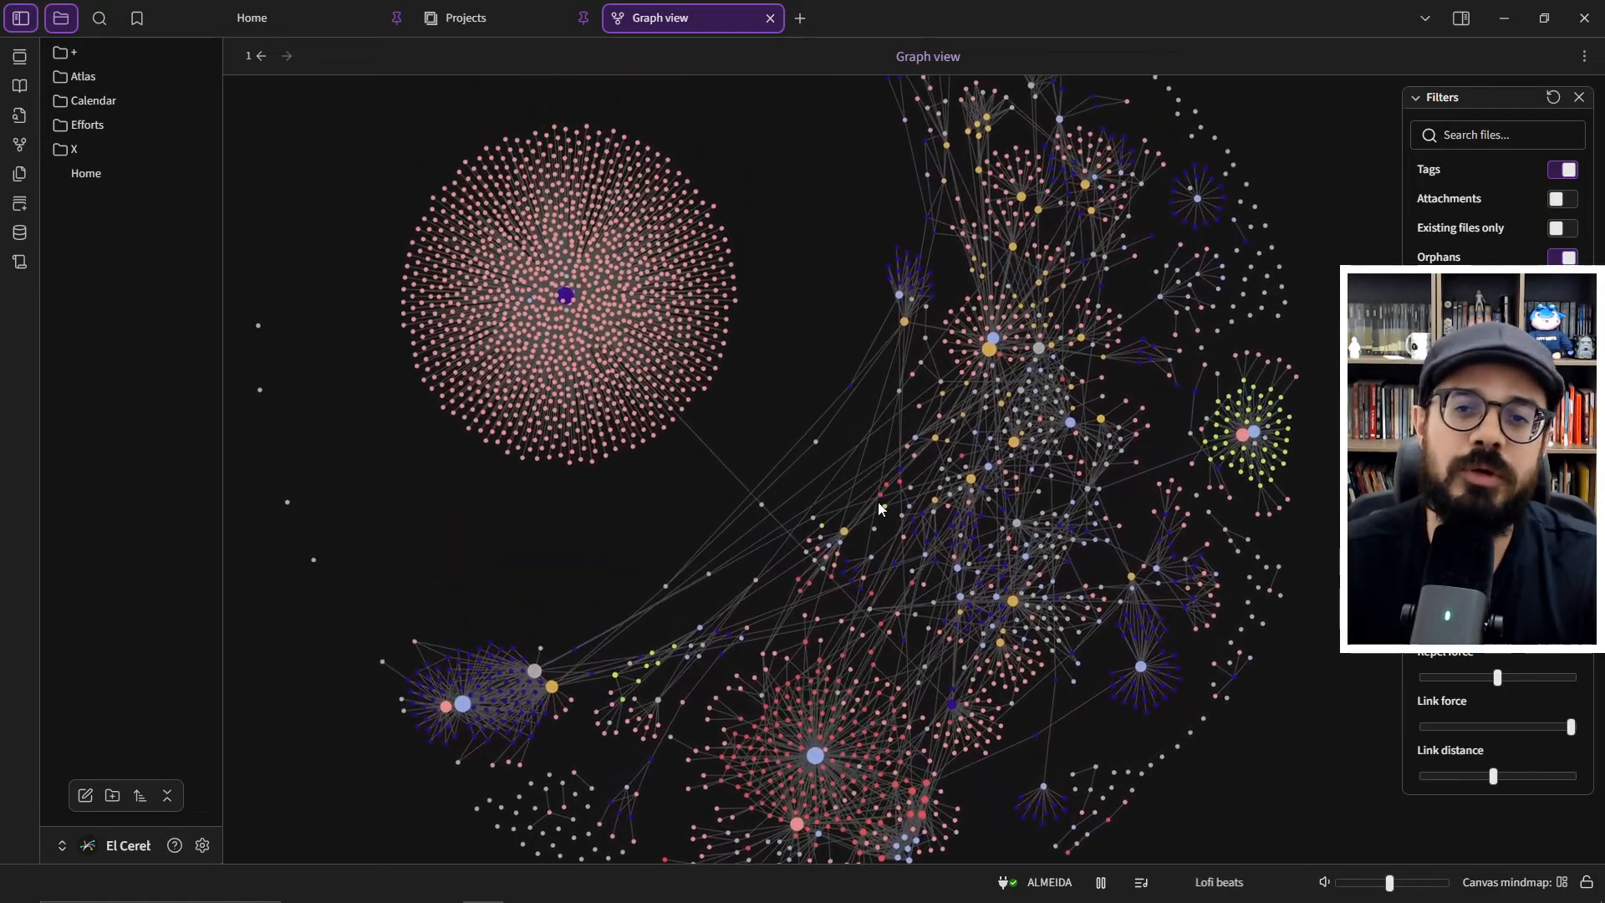
pyautogui.moveTo(811, 379); pyautogui.dragTo(836, 467)
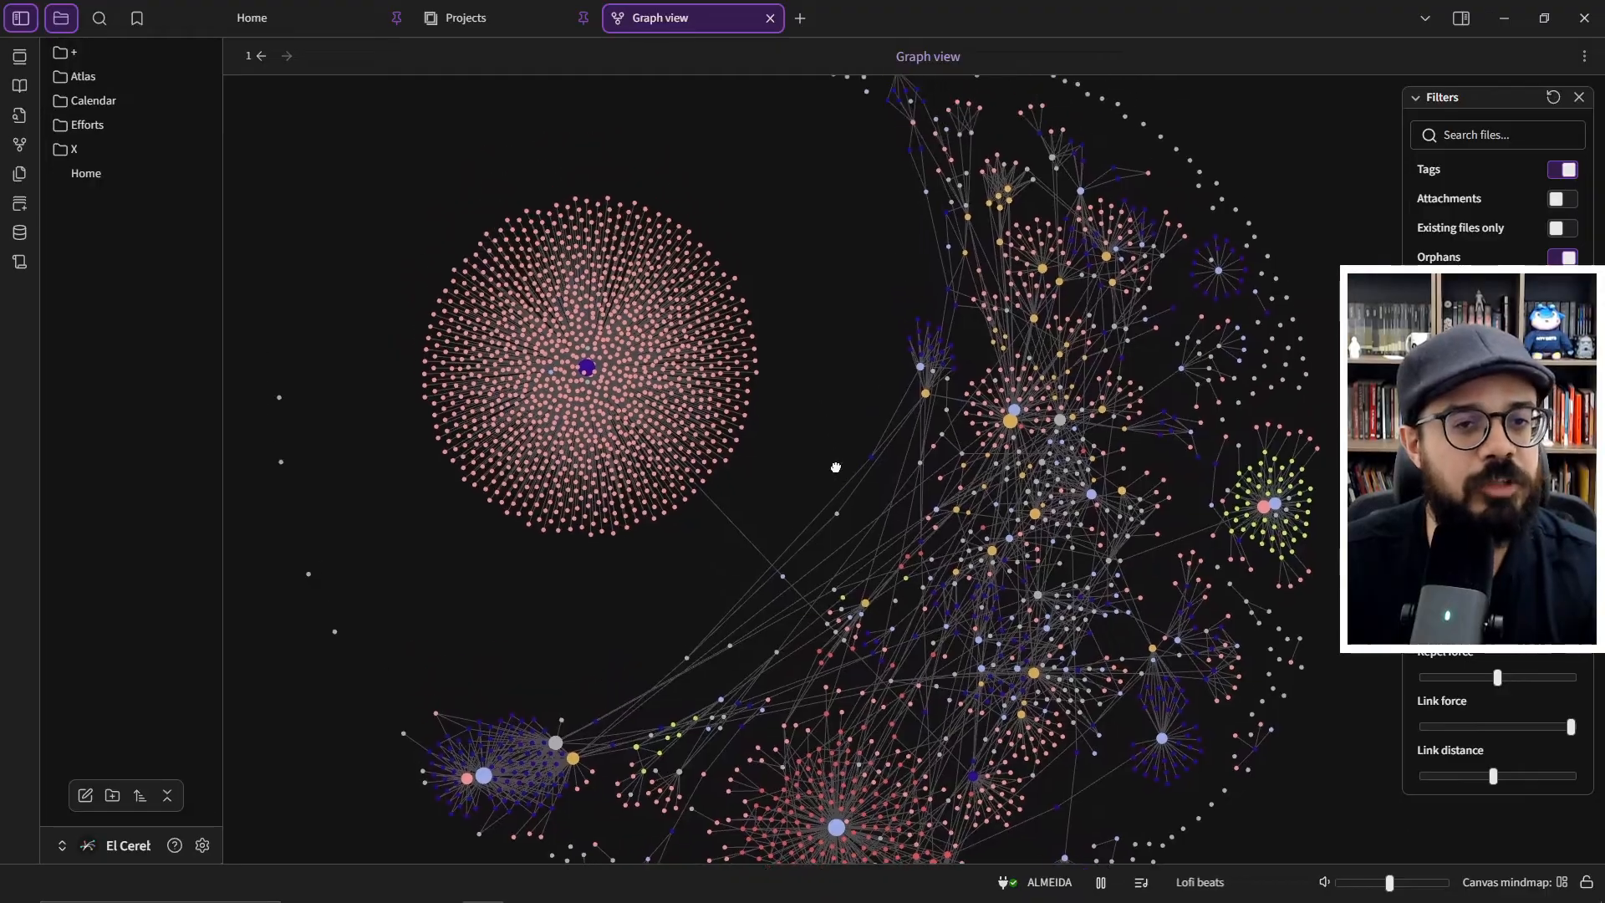
pyautogui.scroll(-6, 836, 466)
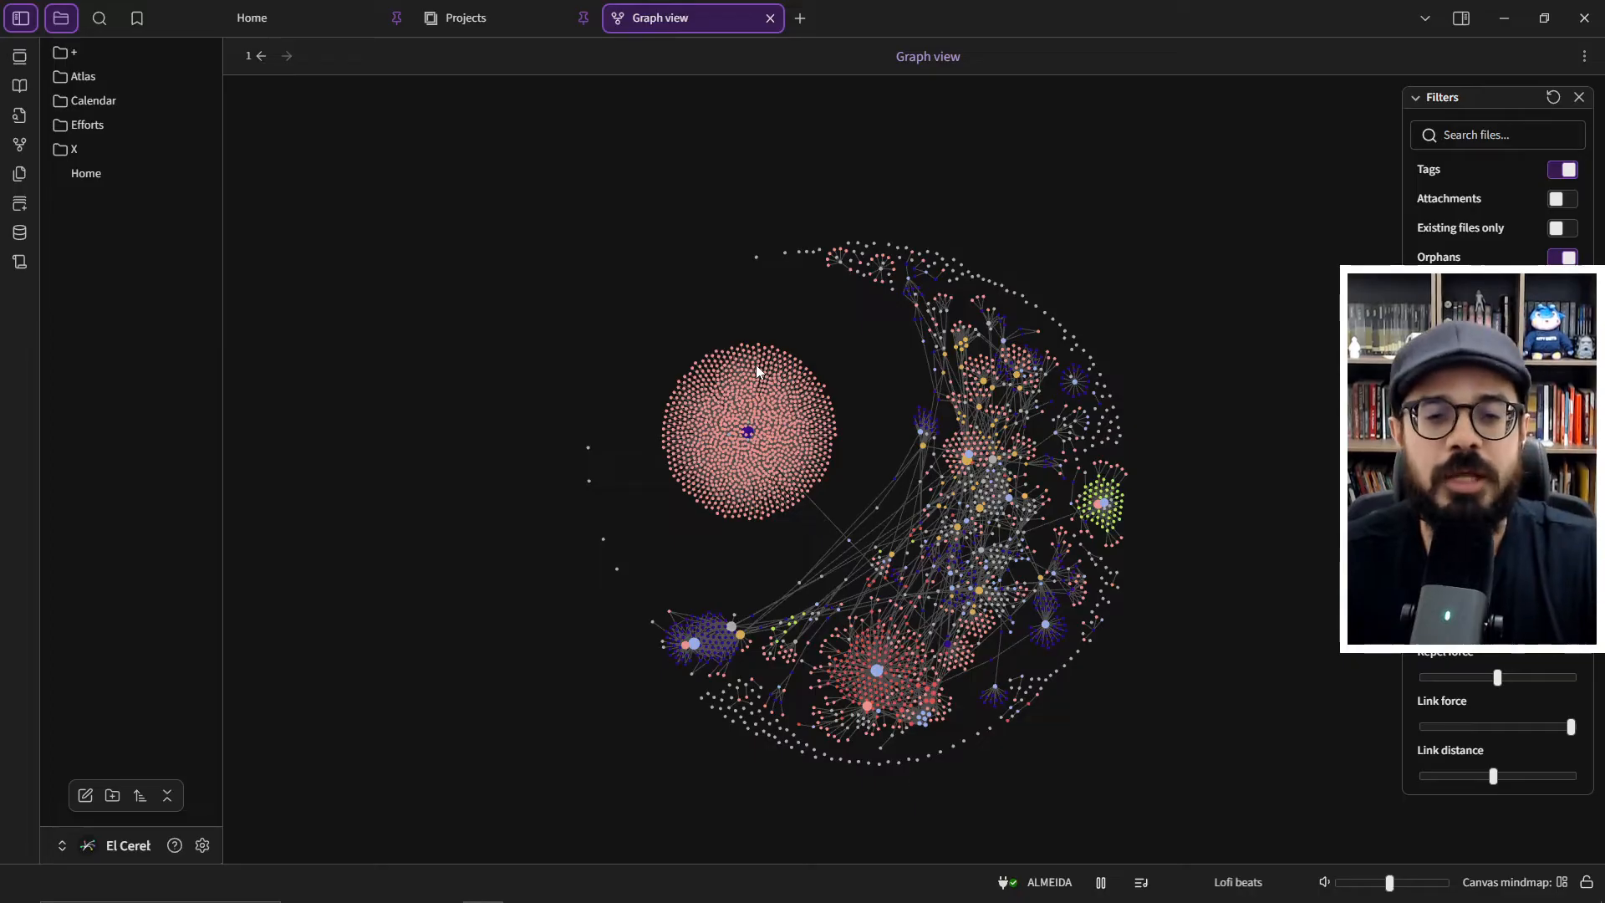
# - Switch to the browser showing obsidian.md and open the site's Download page
pyautogui.hotkey('alt', 'Tab')
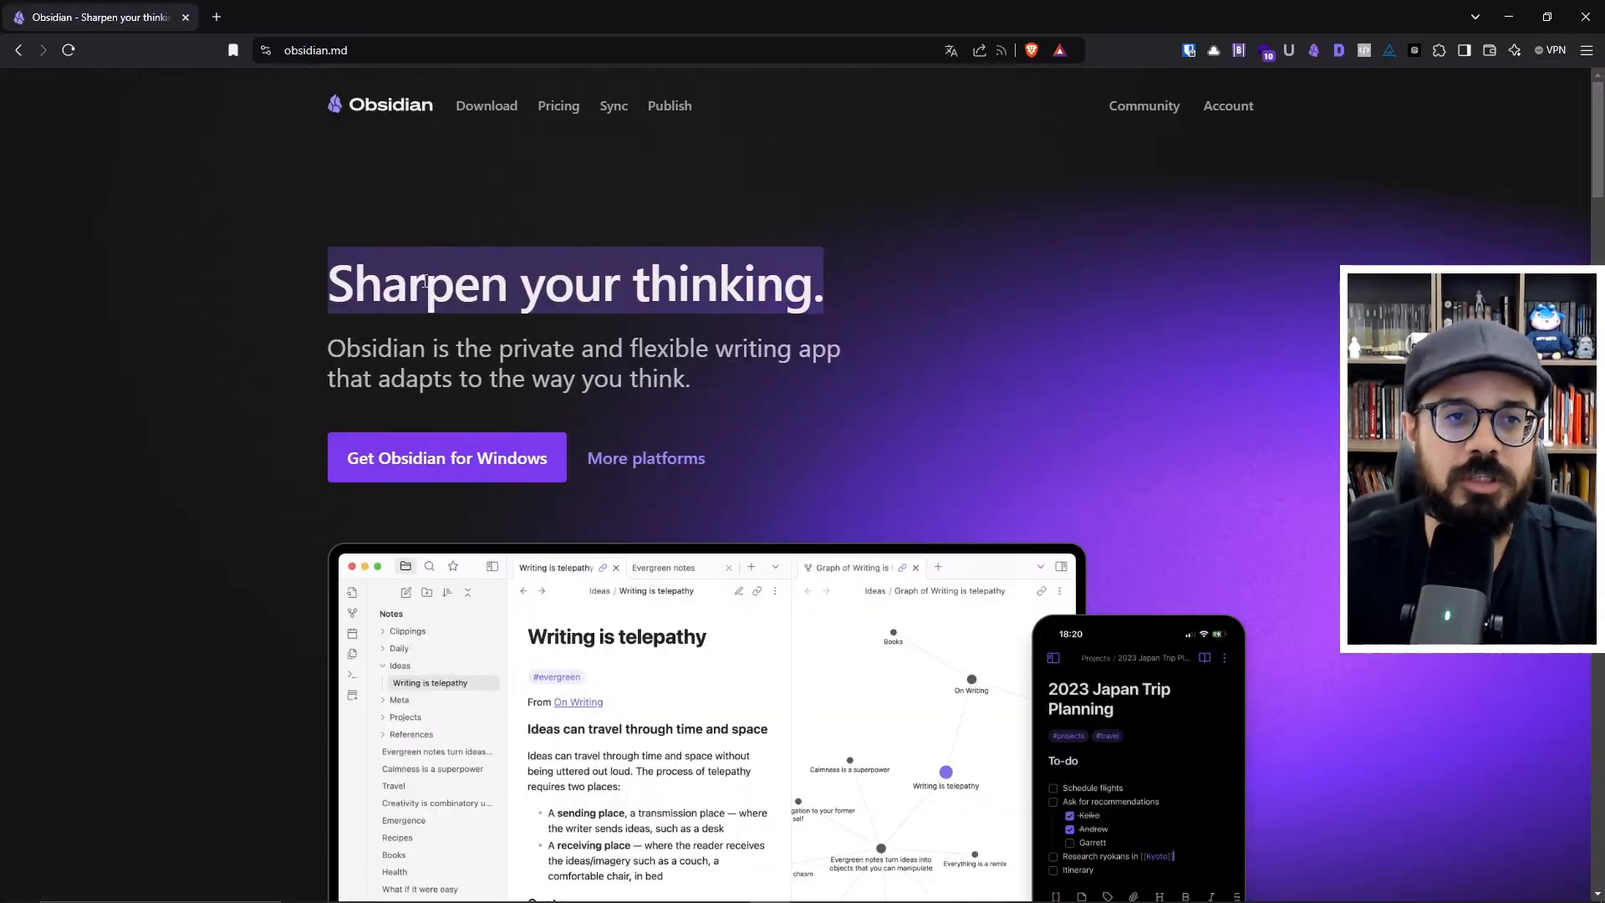
pyautogui.click(402, 52)
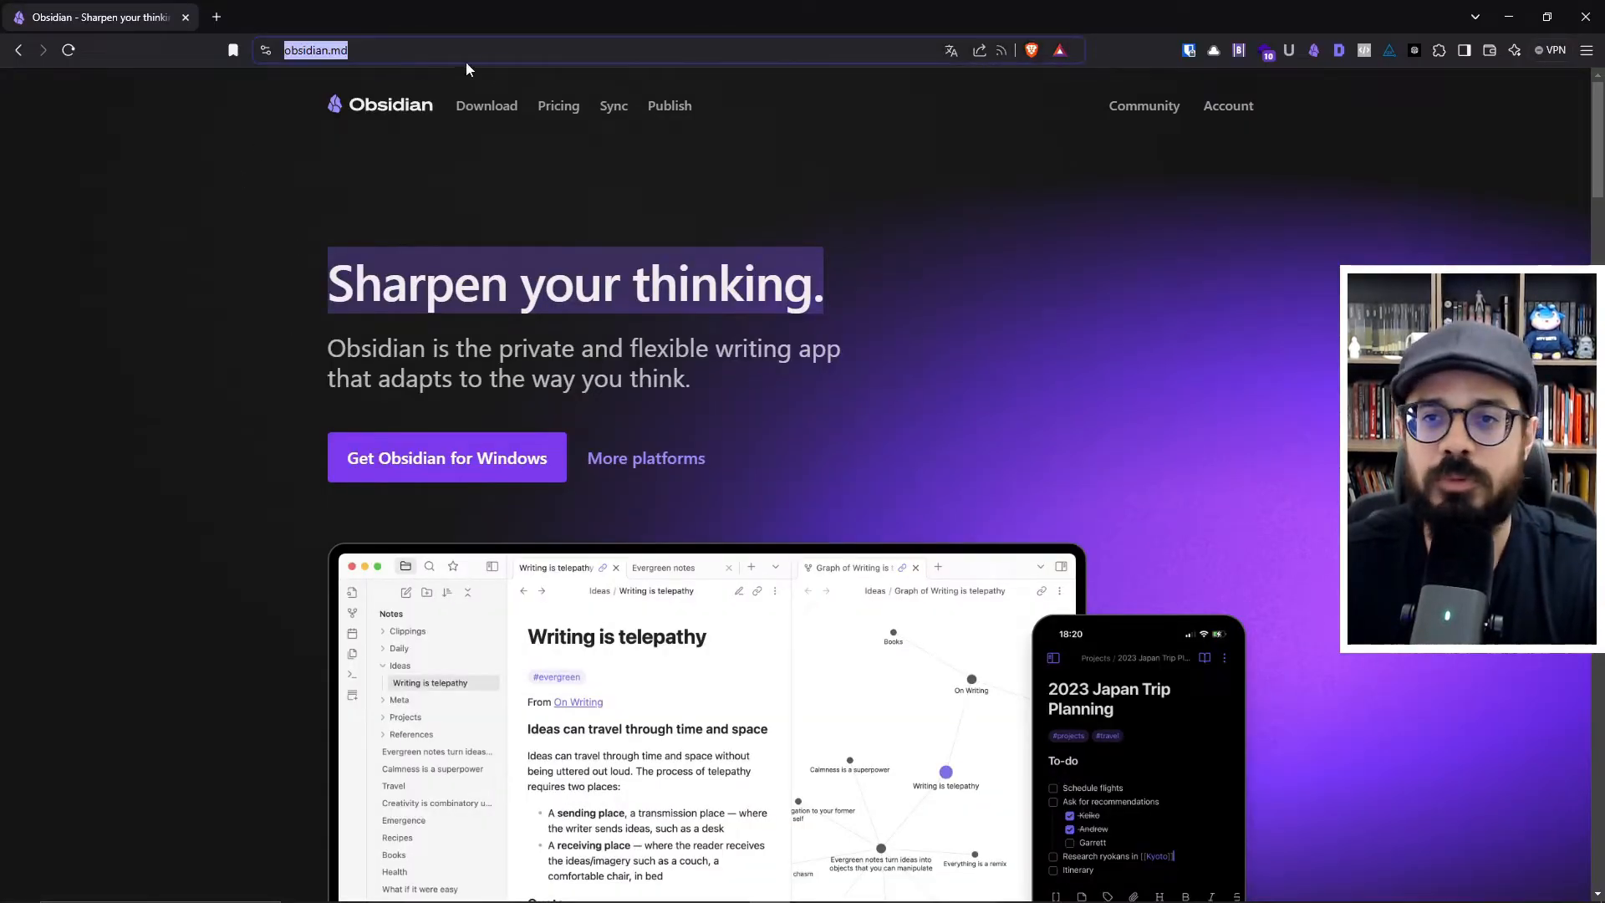
pyautogui.click(687, 190)
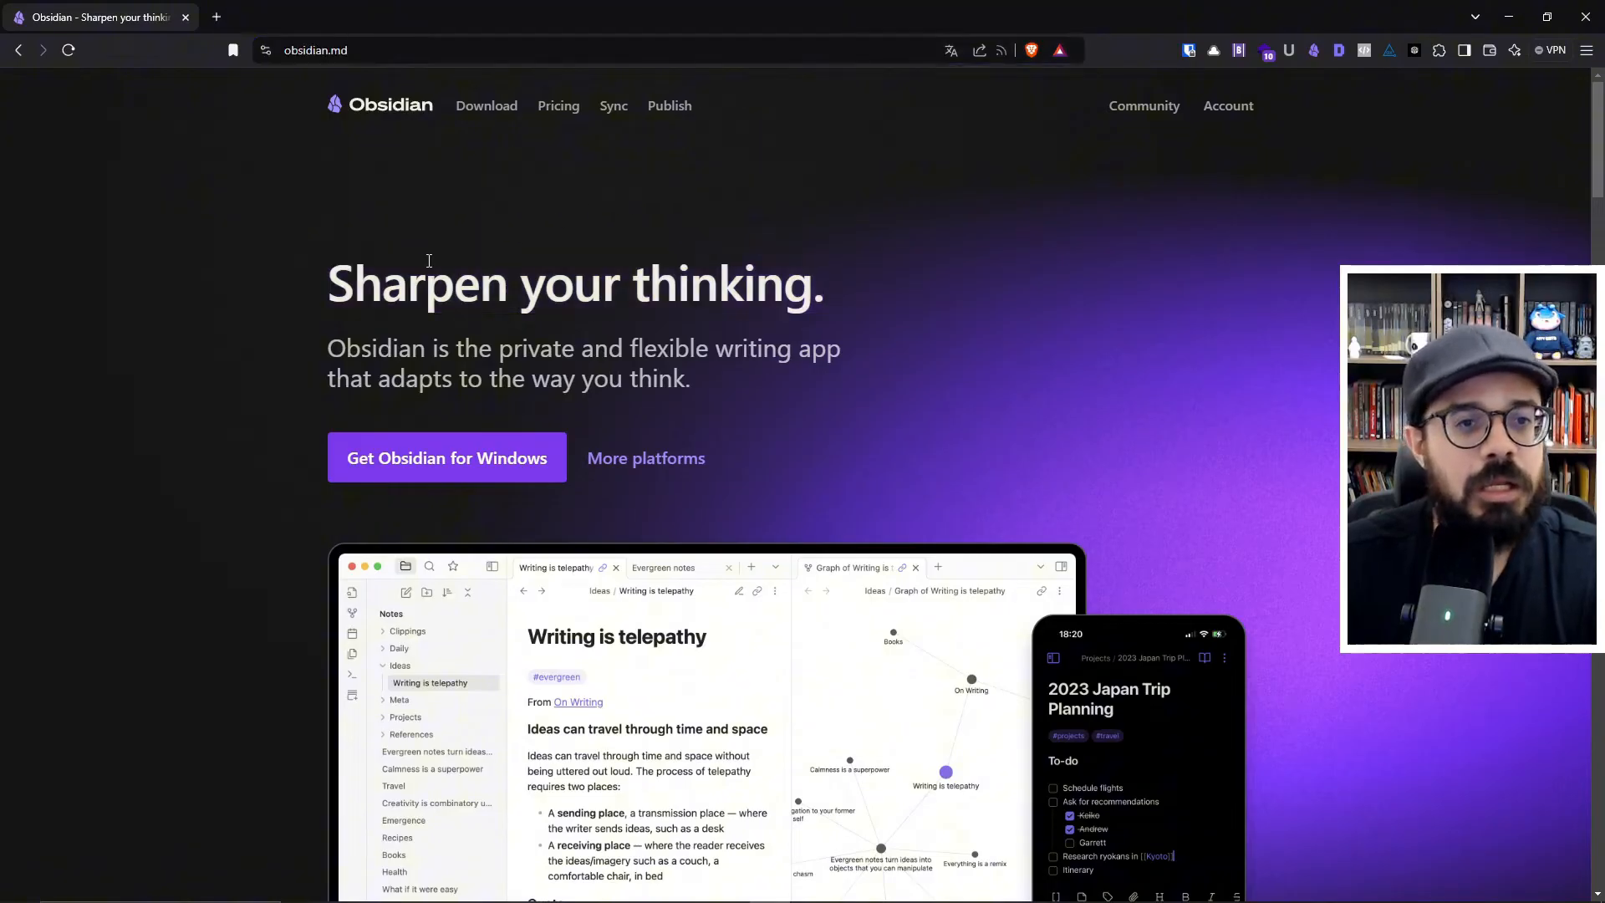
pyautogui.click(482, 121)
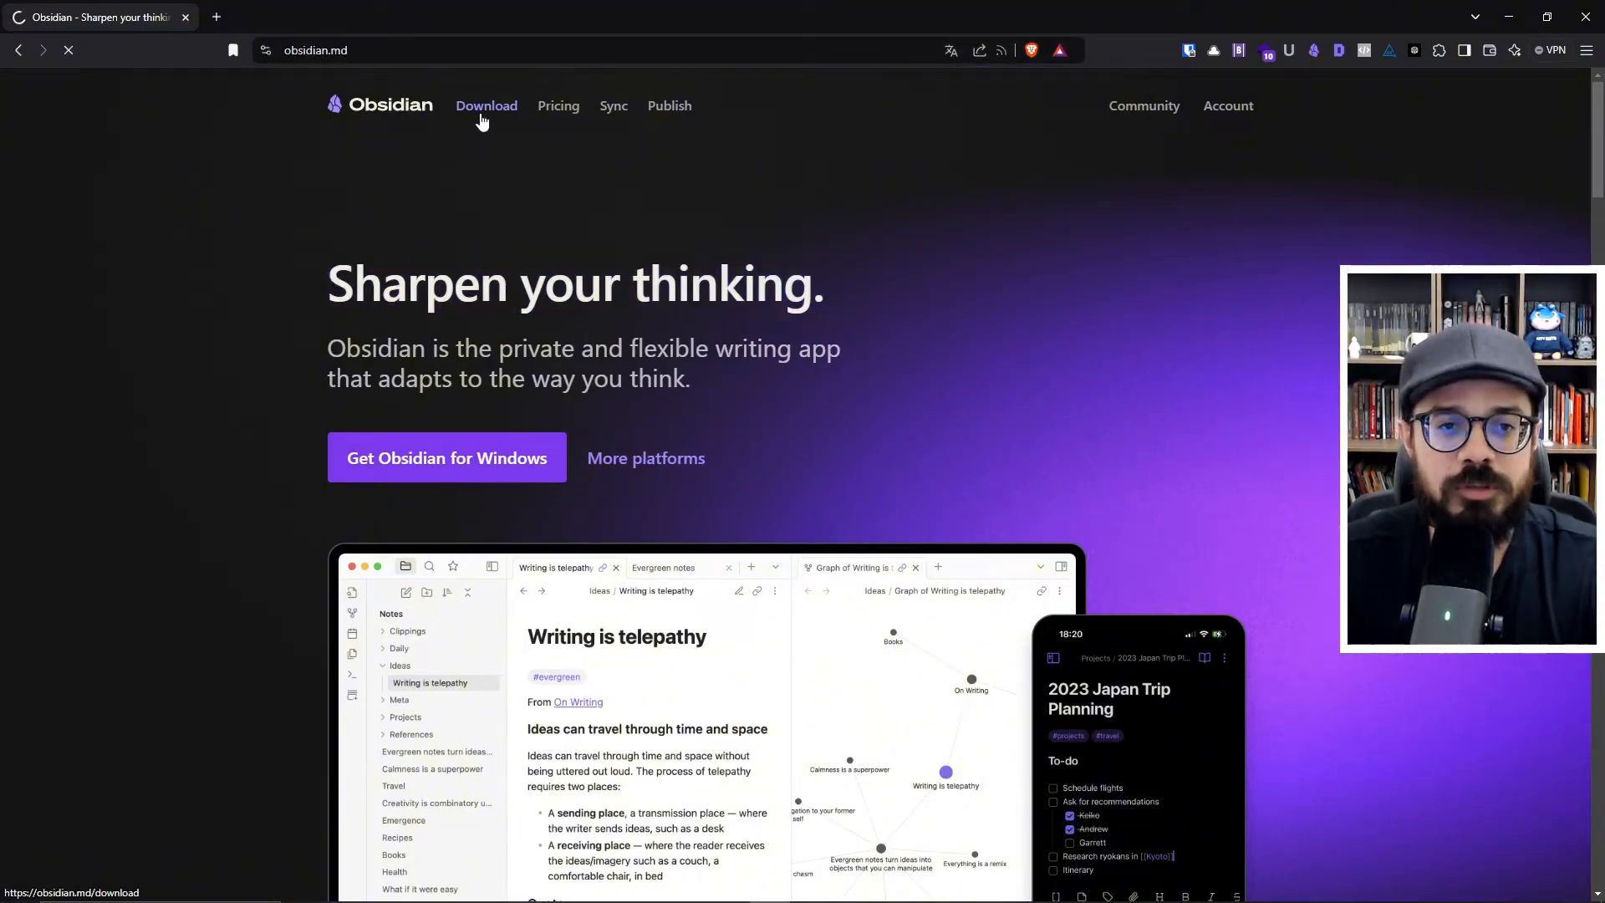
# - Review the app and Web Clipper download options for each platform and return to the Obsidian homepage
pyautogui.scroll(-4, 448, 338)
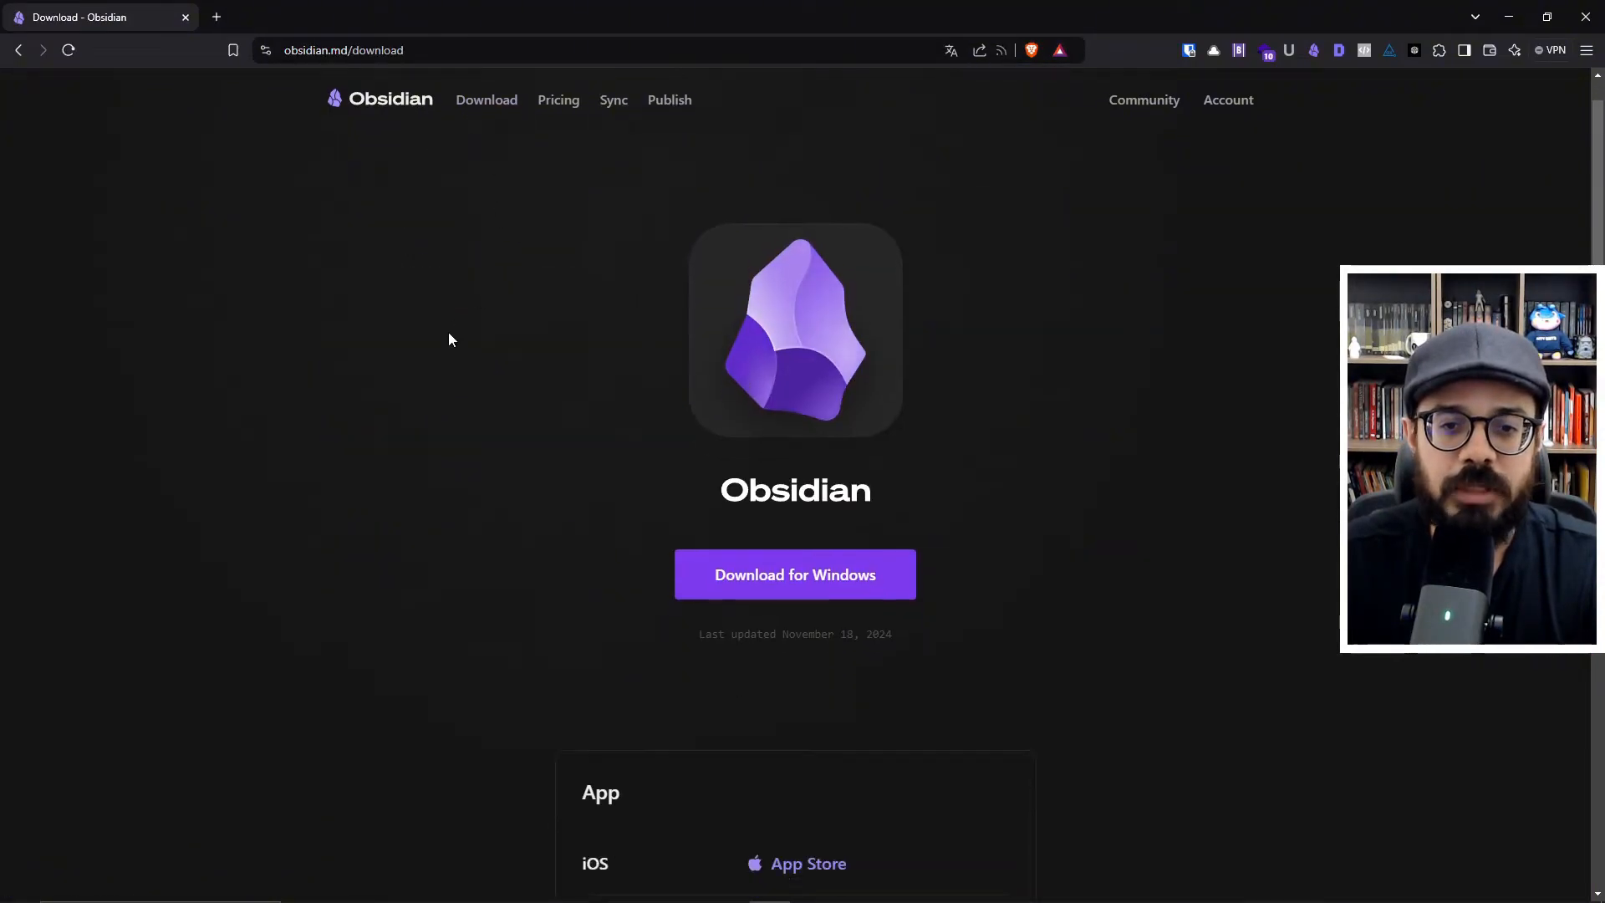
pyautogui.scroll(3, 449, 338)
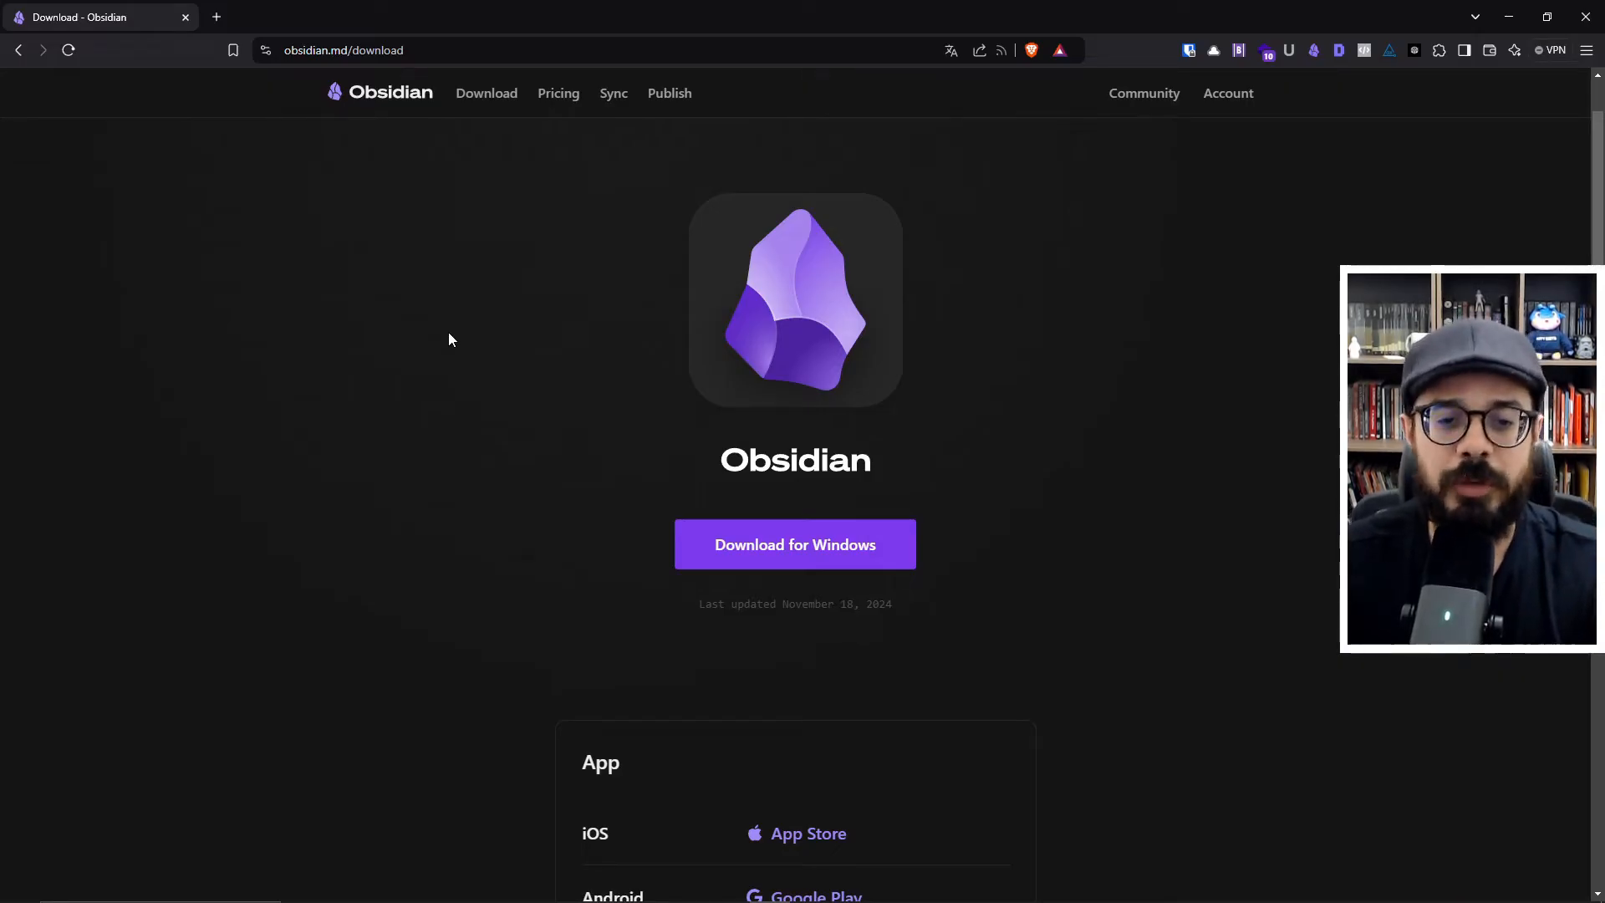
pyautogui.scroll(-5, 449, 338)
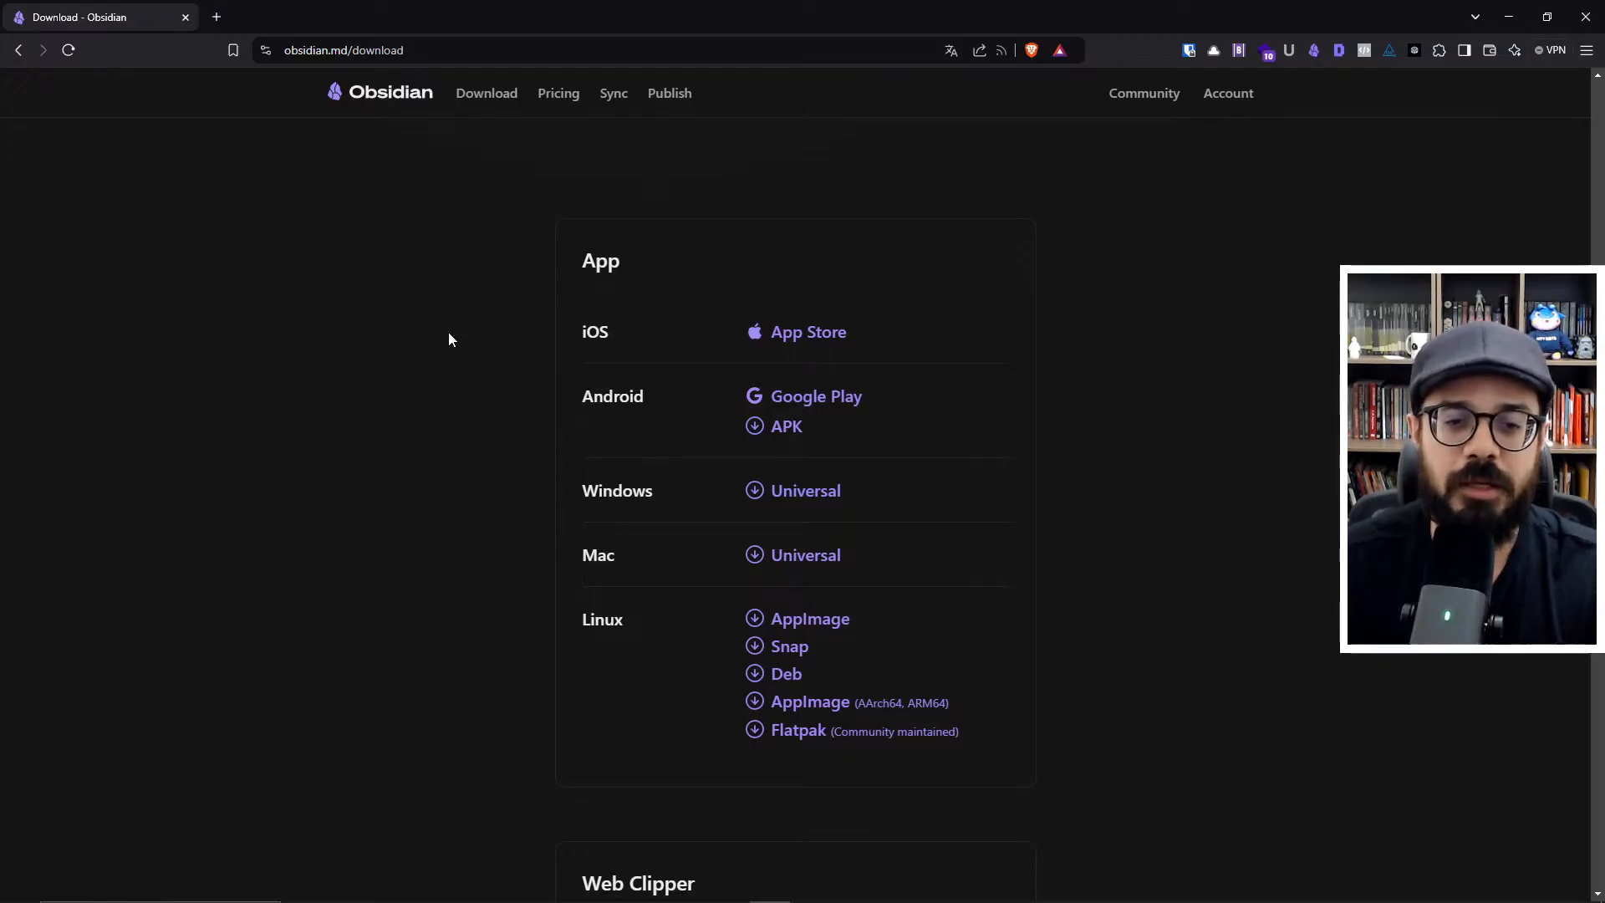
pyautogui.scroll(-5, 449, 334)
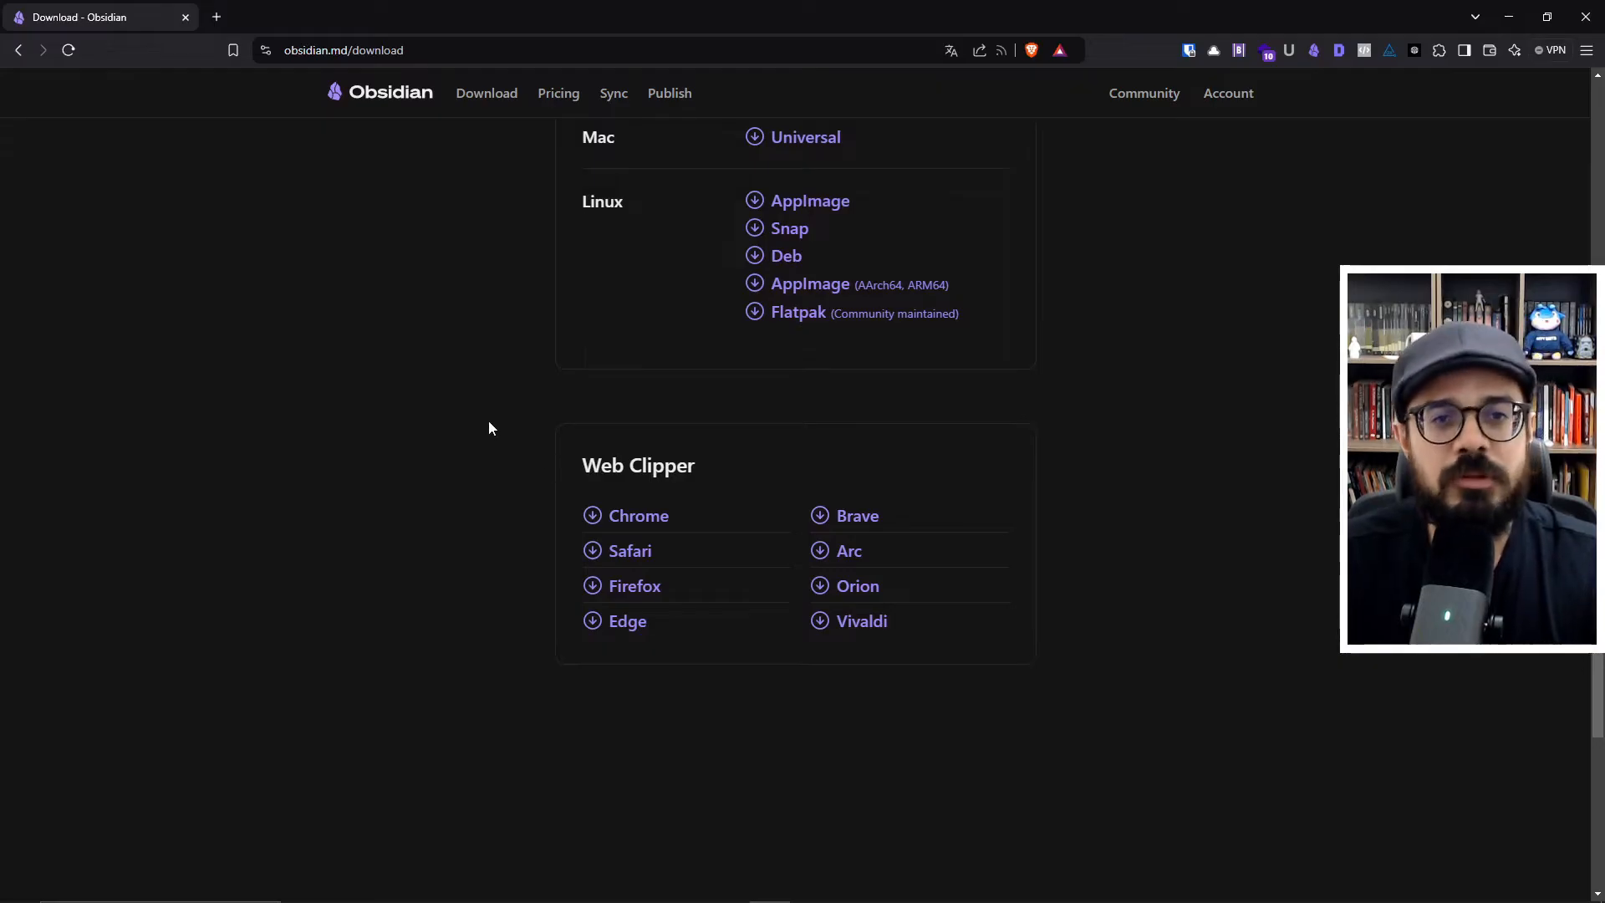
pyautogui.scroll(10, 488, 424)
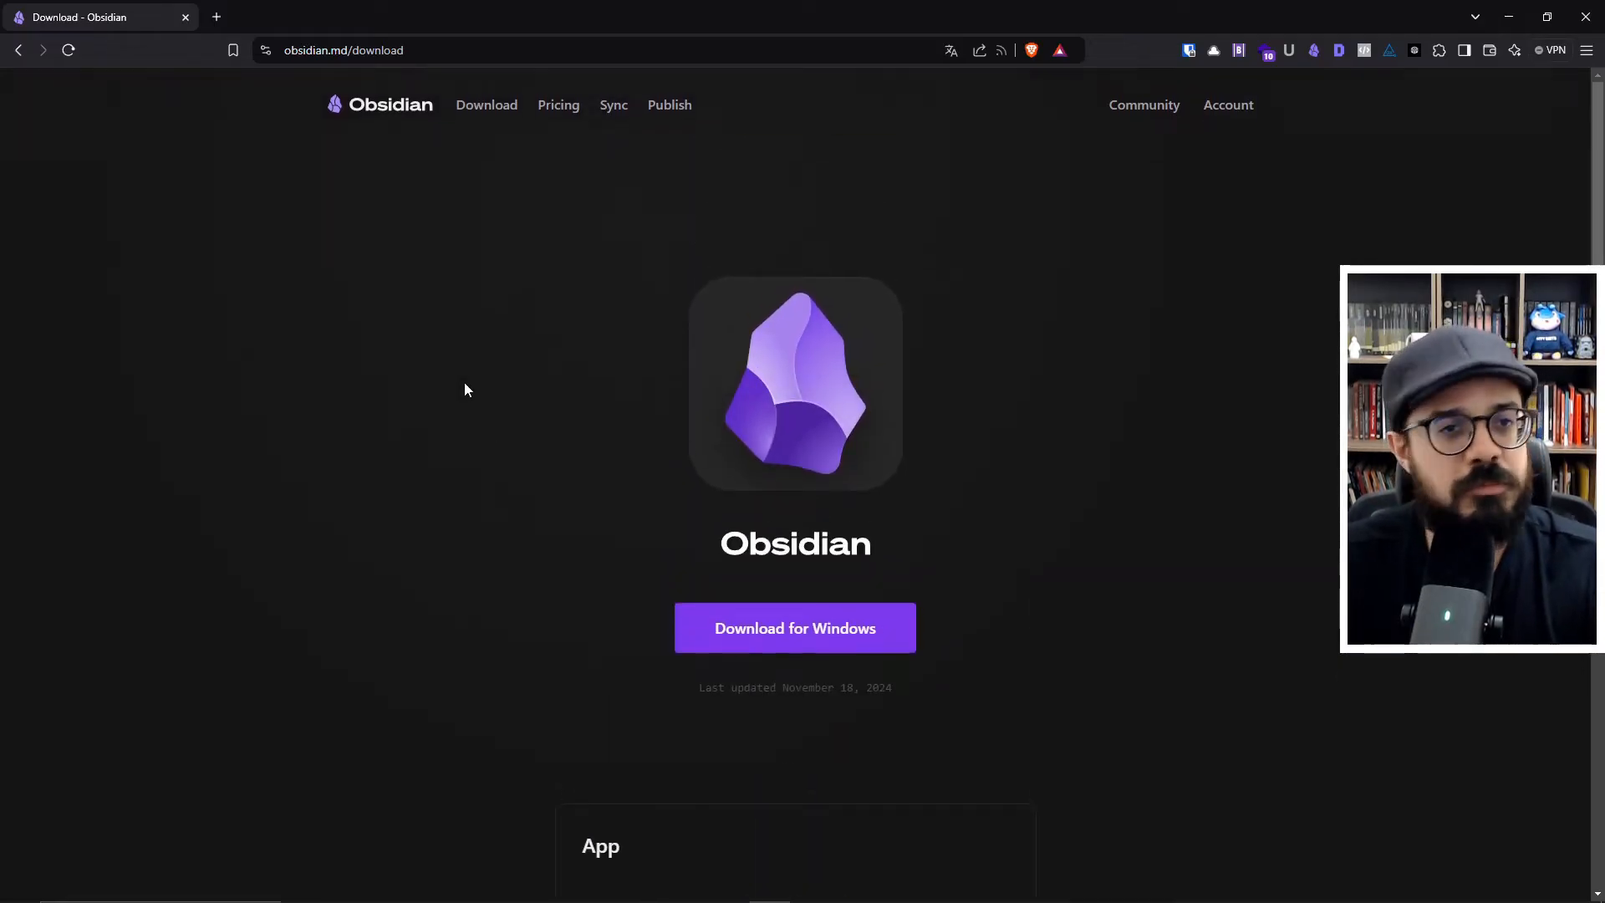
pyautogui.click(401, 109)
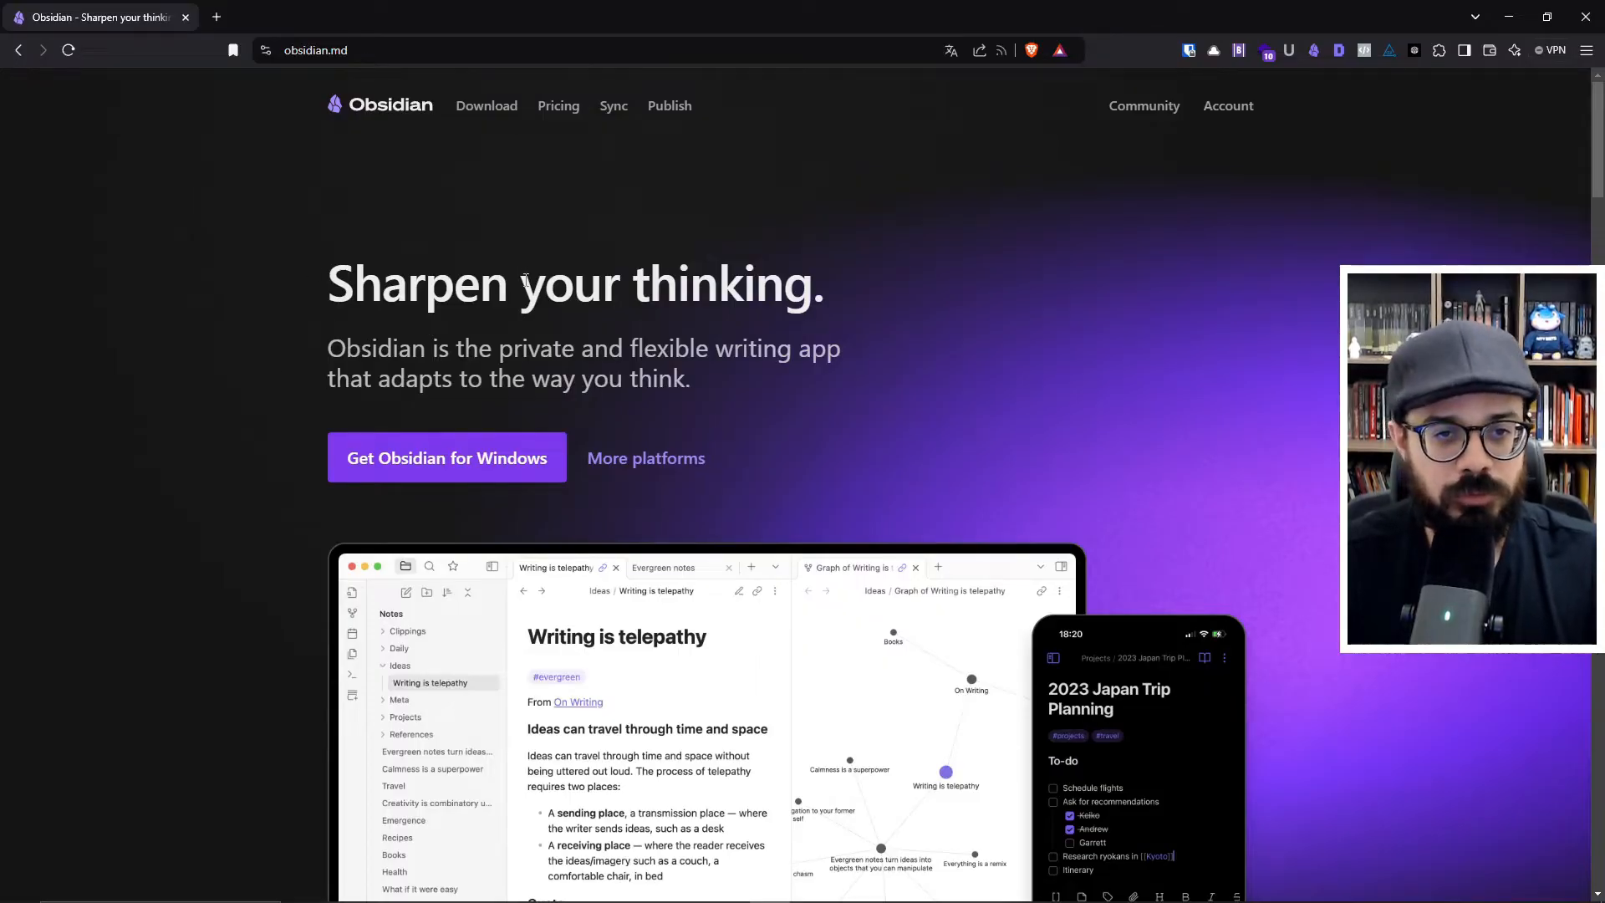
# - Switch back to Obsidian, widen the file sidebar and open the vault manager
pyautogui.hotkey('alt', 'Tab')
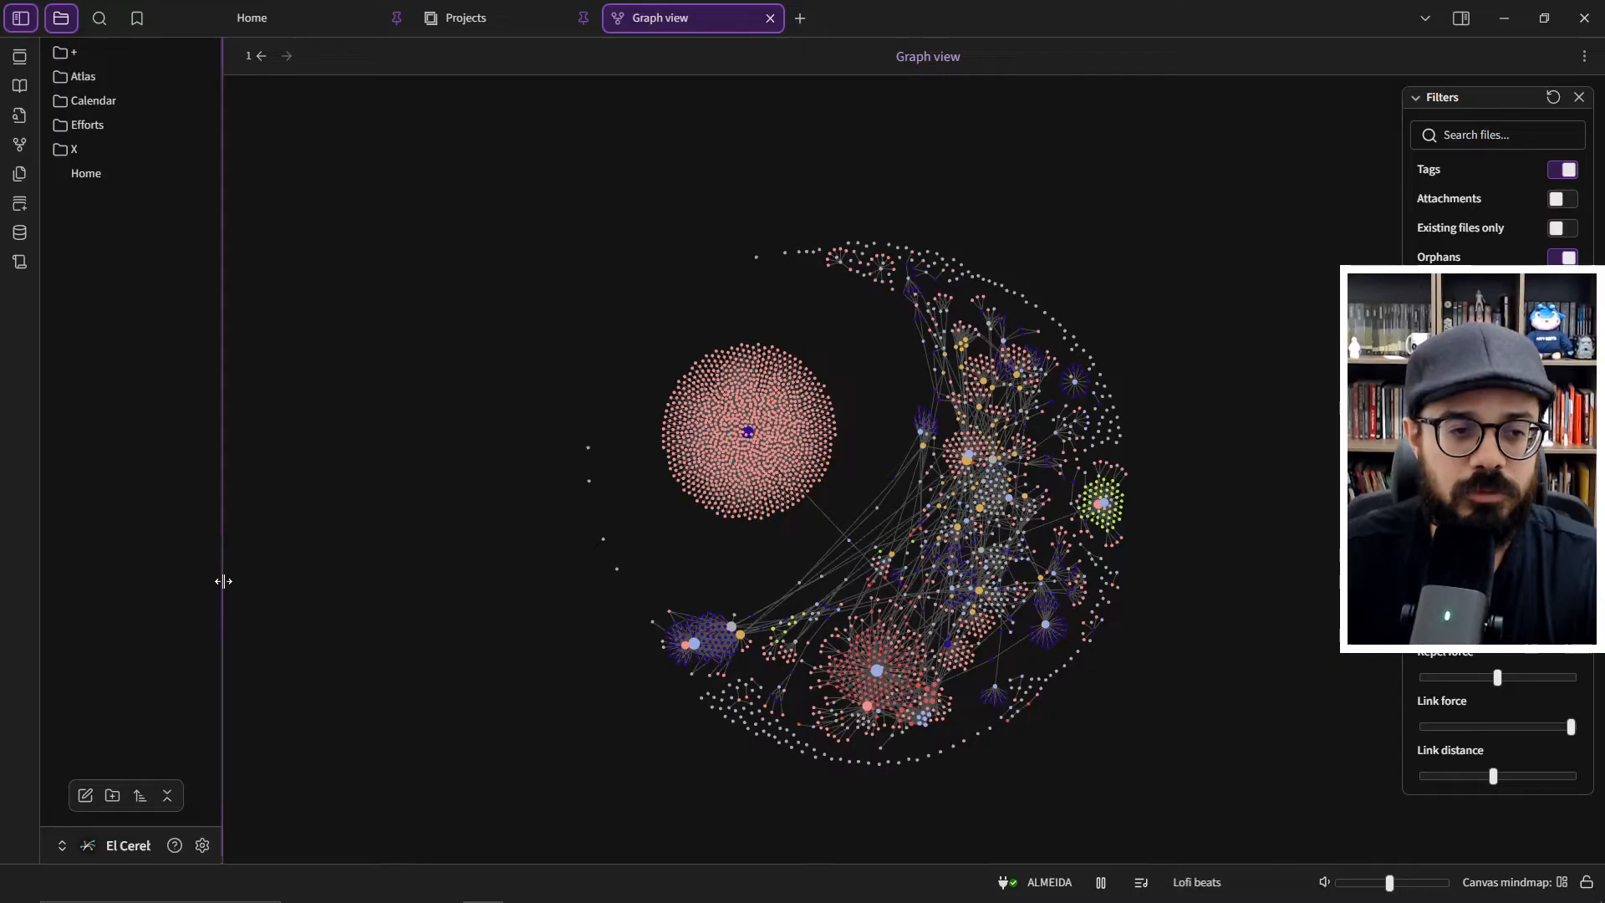
pyautogui.moveTo(223, 580); pyautogui.dragTo(279, 610)
pyautogui.click(167, 844)
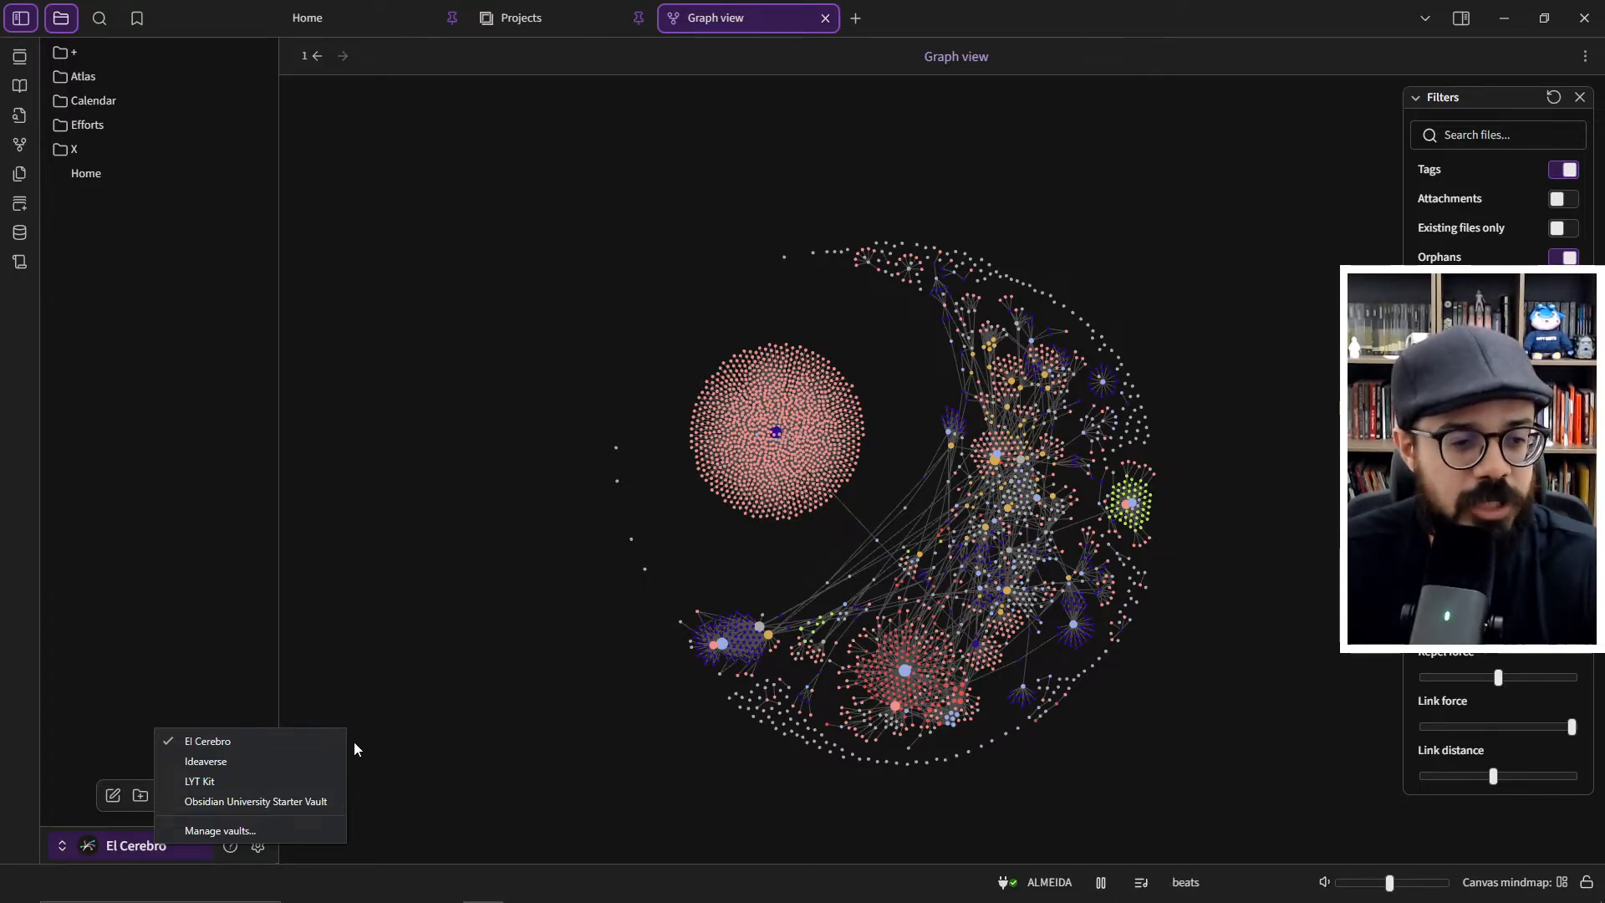
pyautogui.click(264, 827)
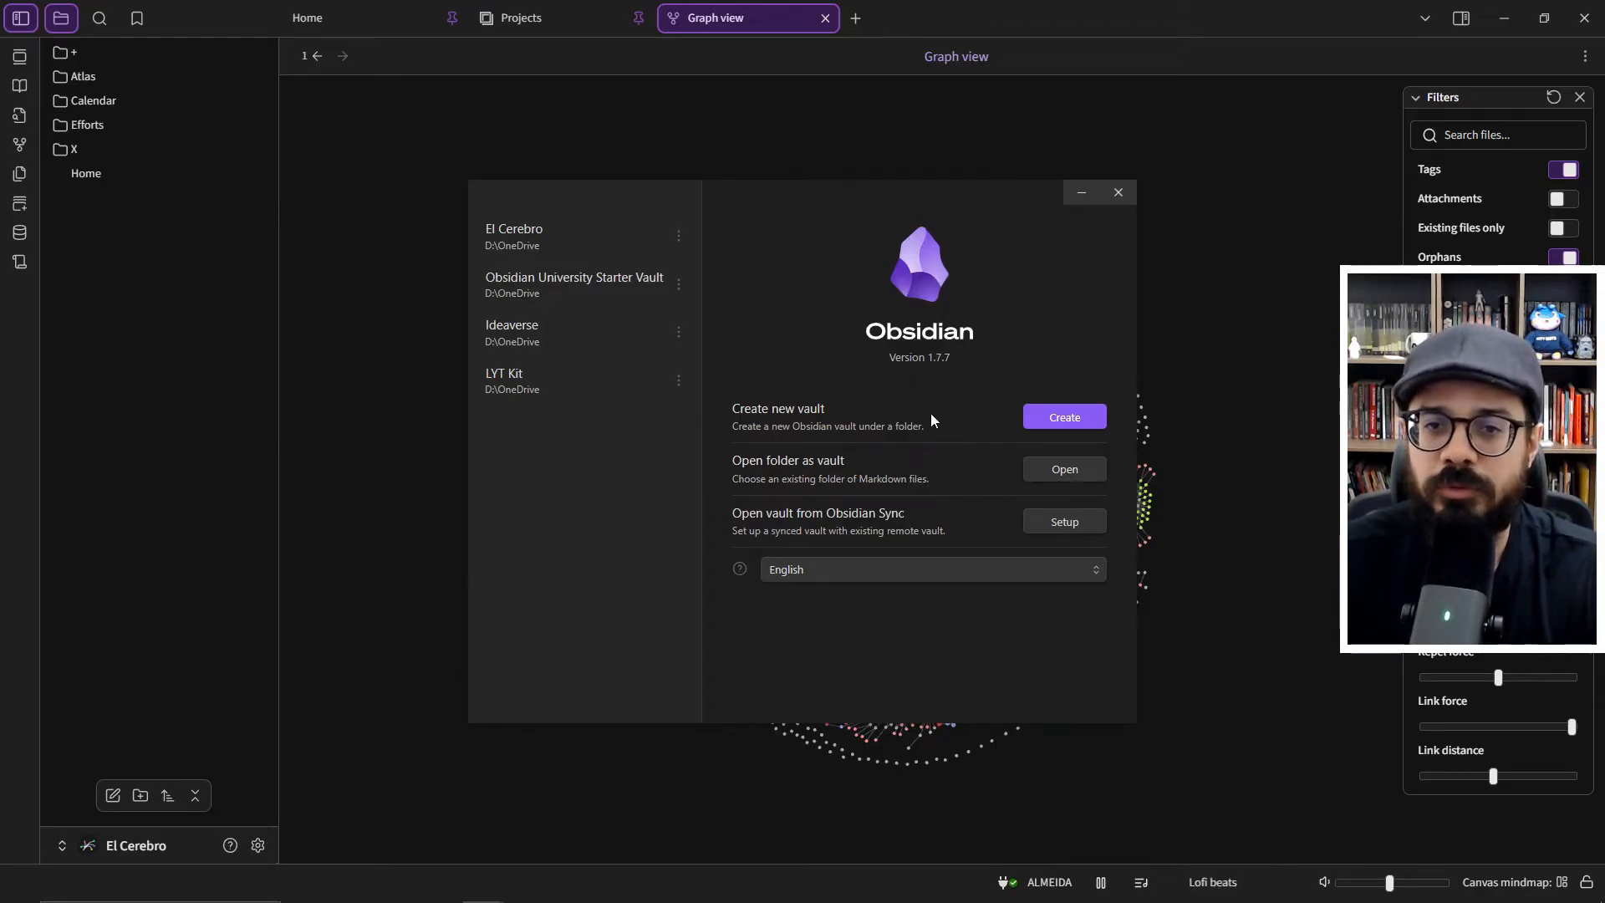
# - Change the vault manager's display language to Português do Brasil
pyautogui.click(815, 571)
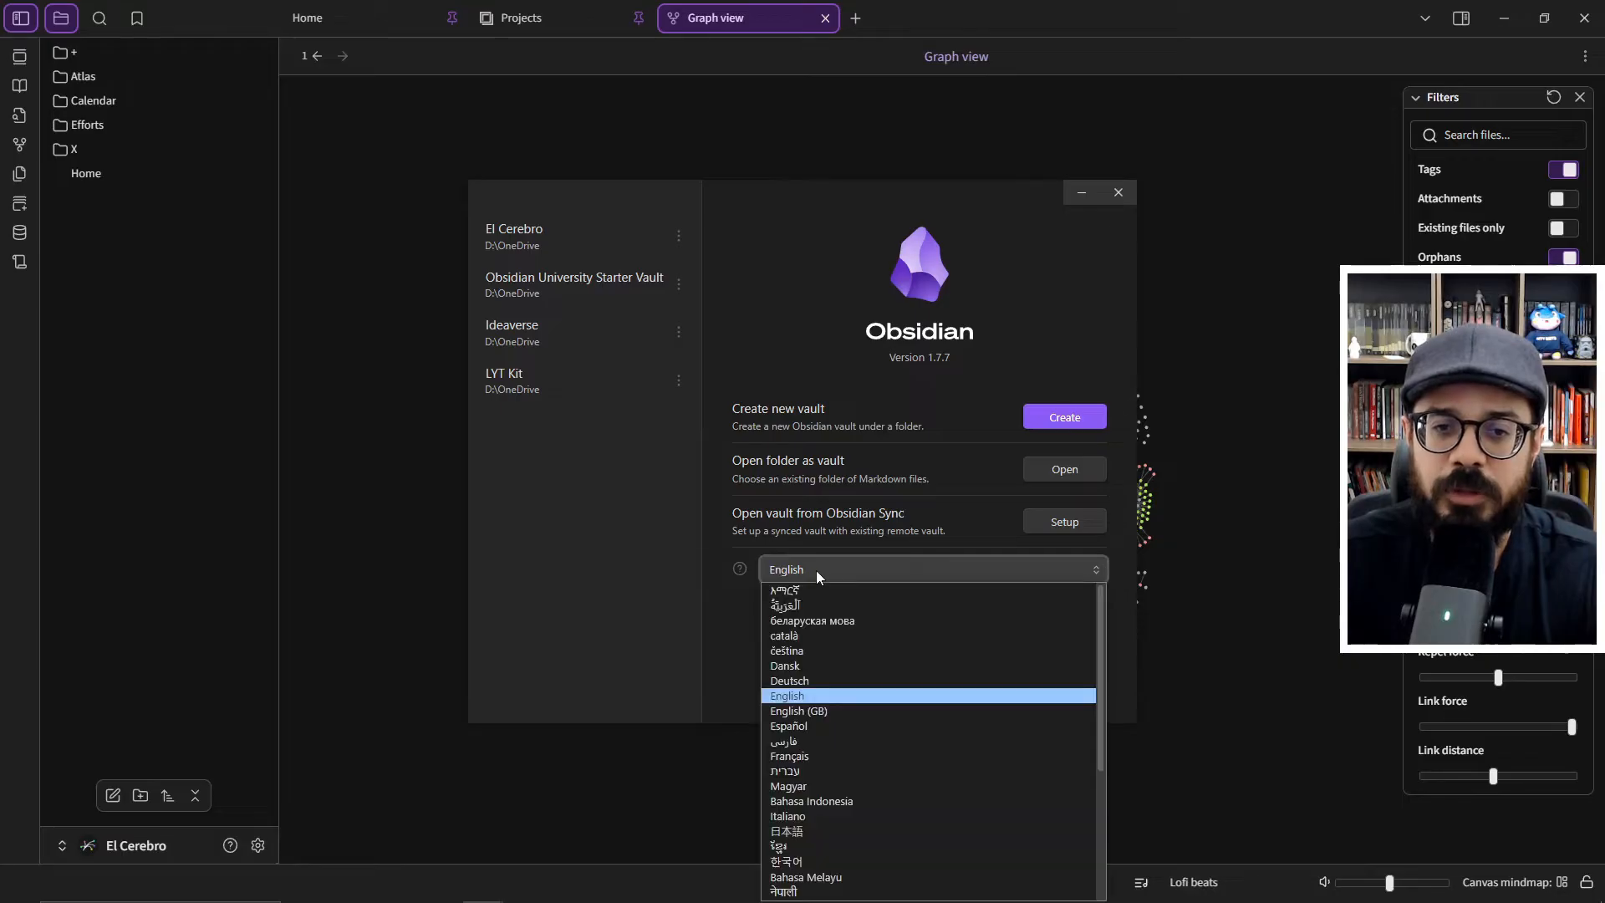
pyautogui.scroll(-3, 906, 736)
pyautogui.click(869, 773)
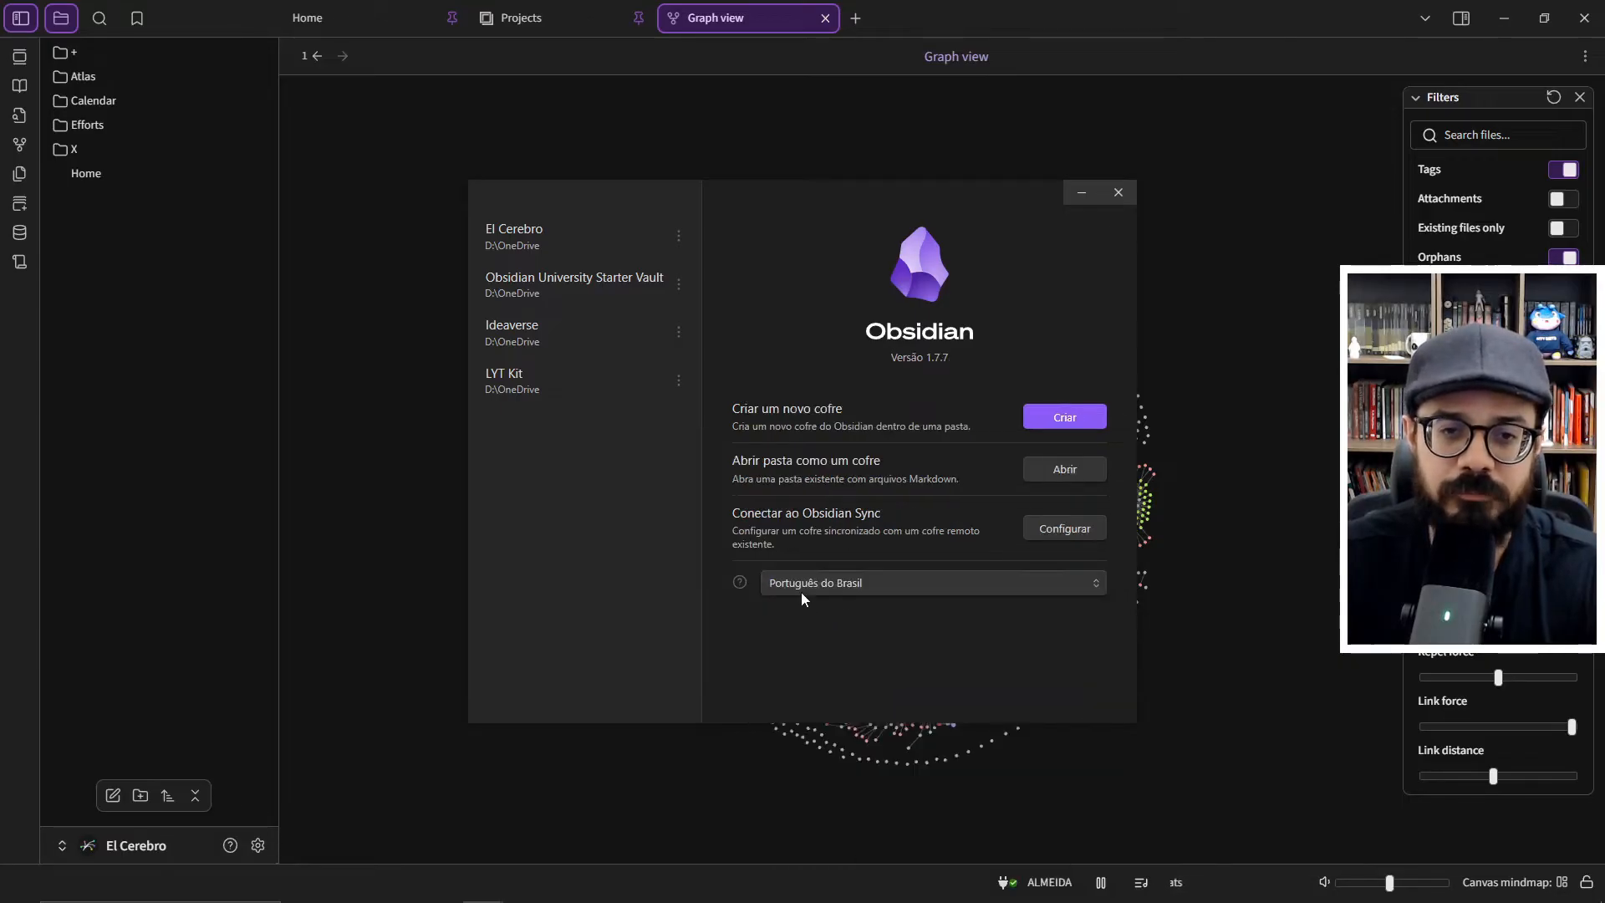
# - Begin creating a local vault and name it HelloObsidian
pyautogui.click(1060, 420)
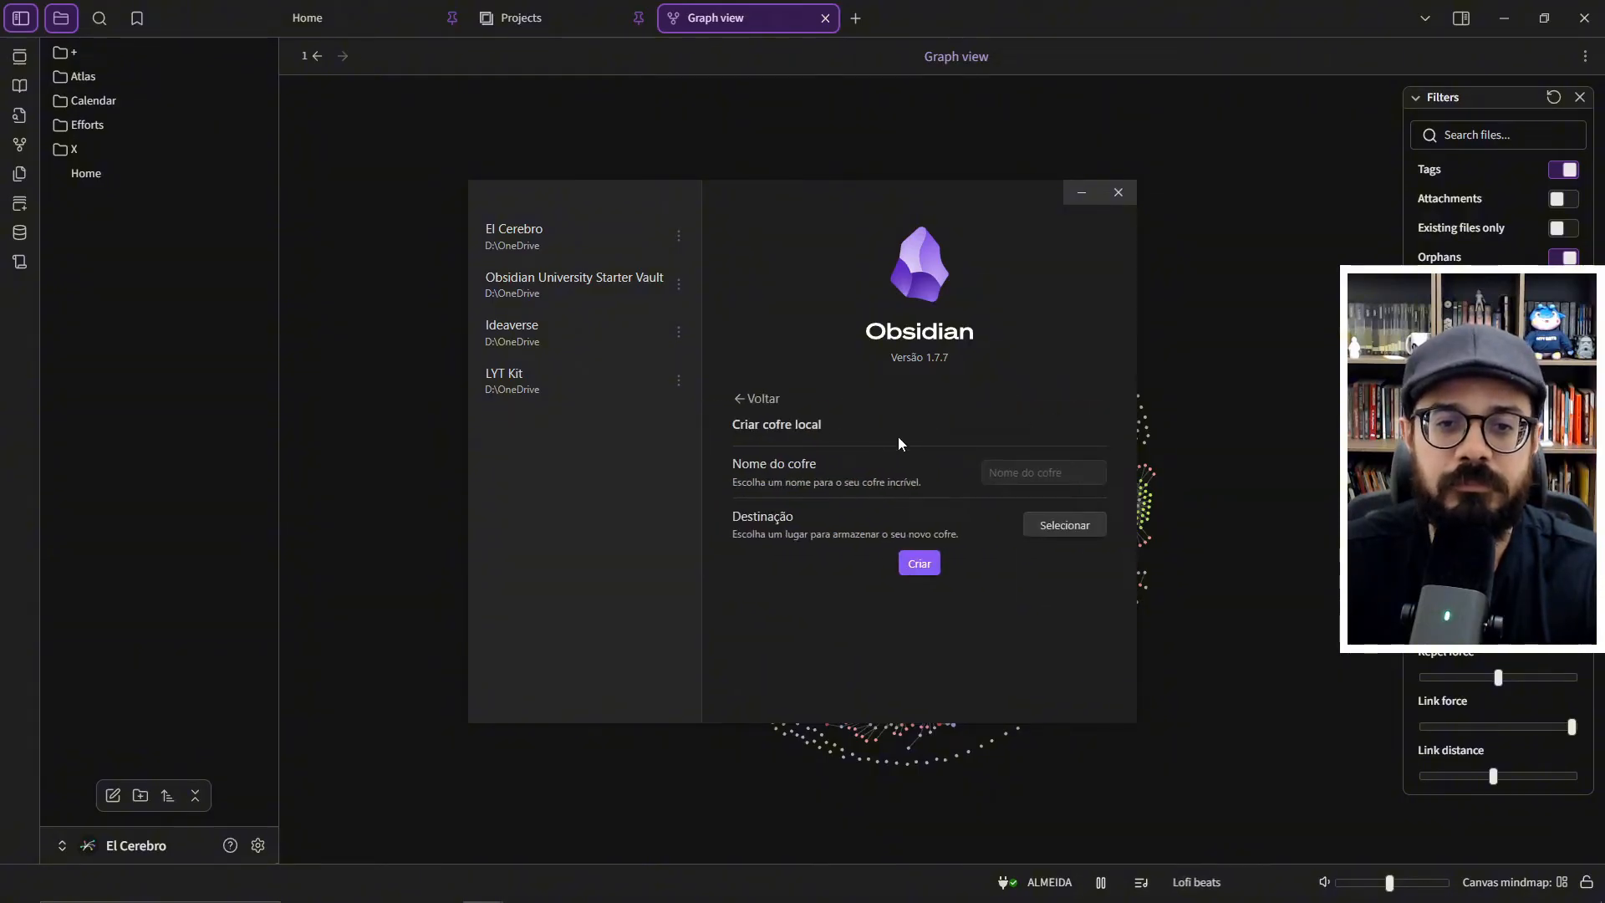
pyautogui.click(1013, 474)
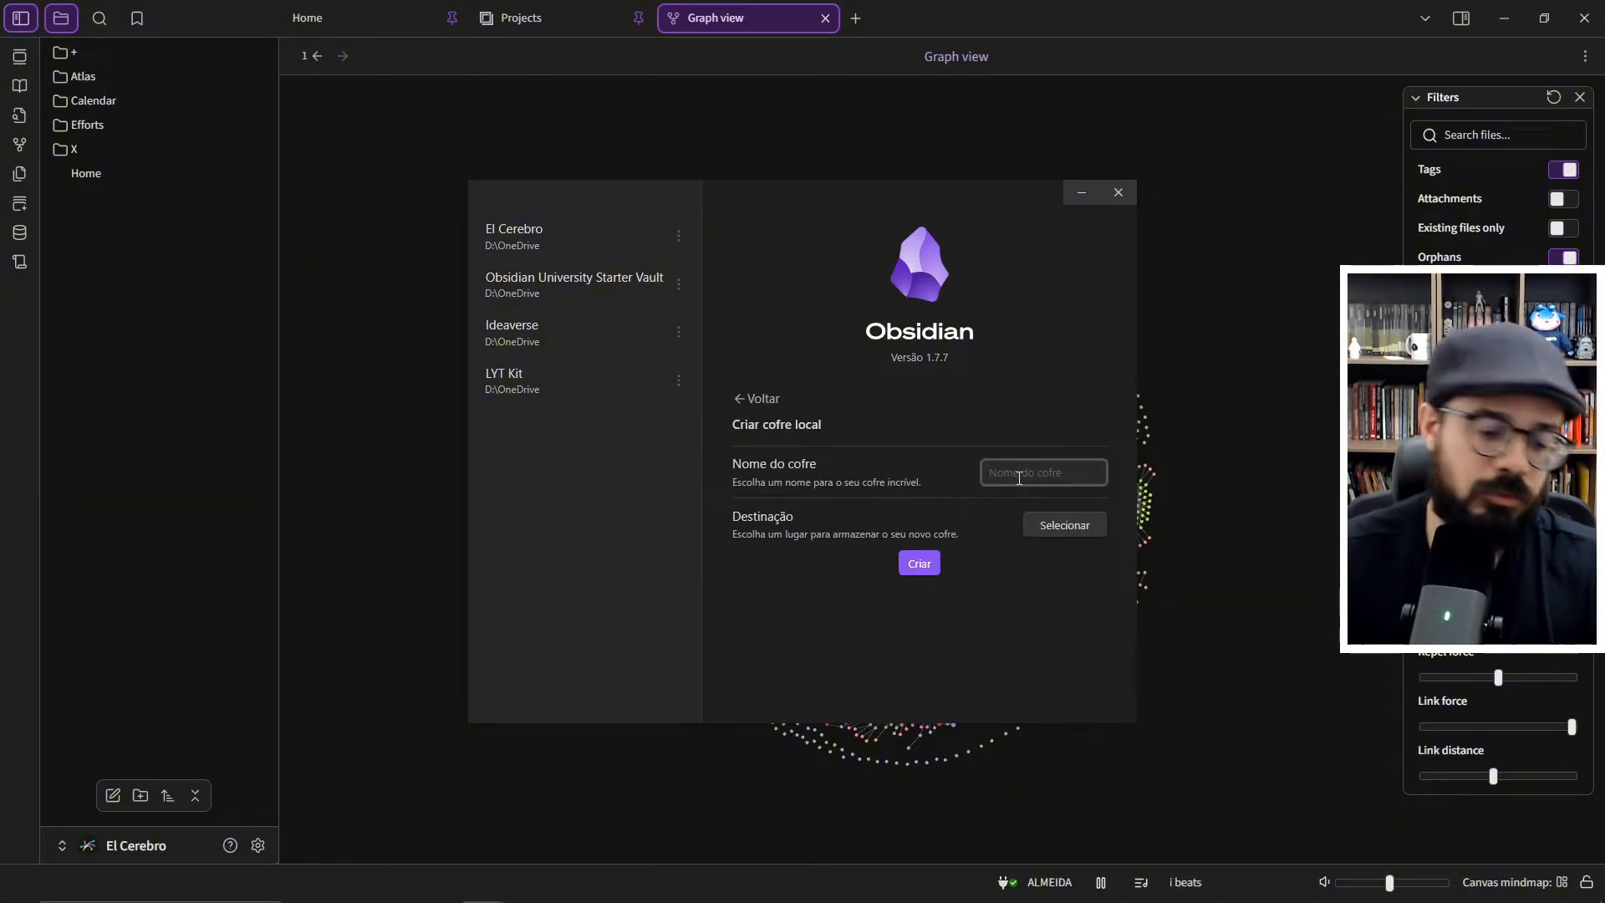
pyautogui.write('Hel')
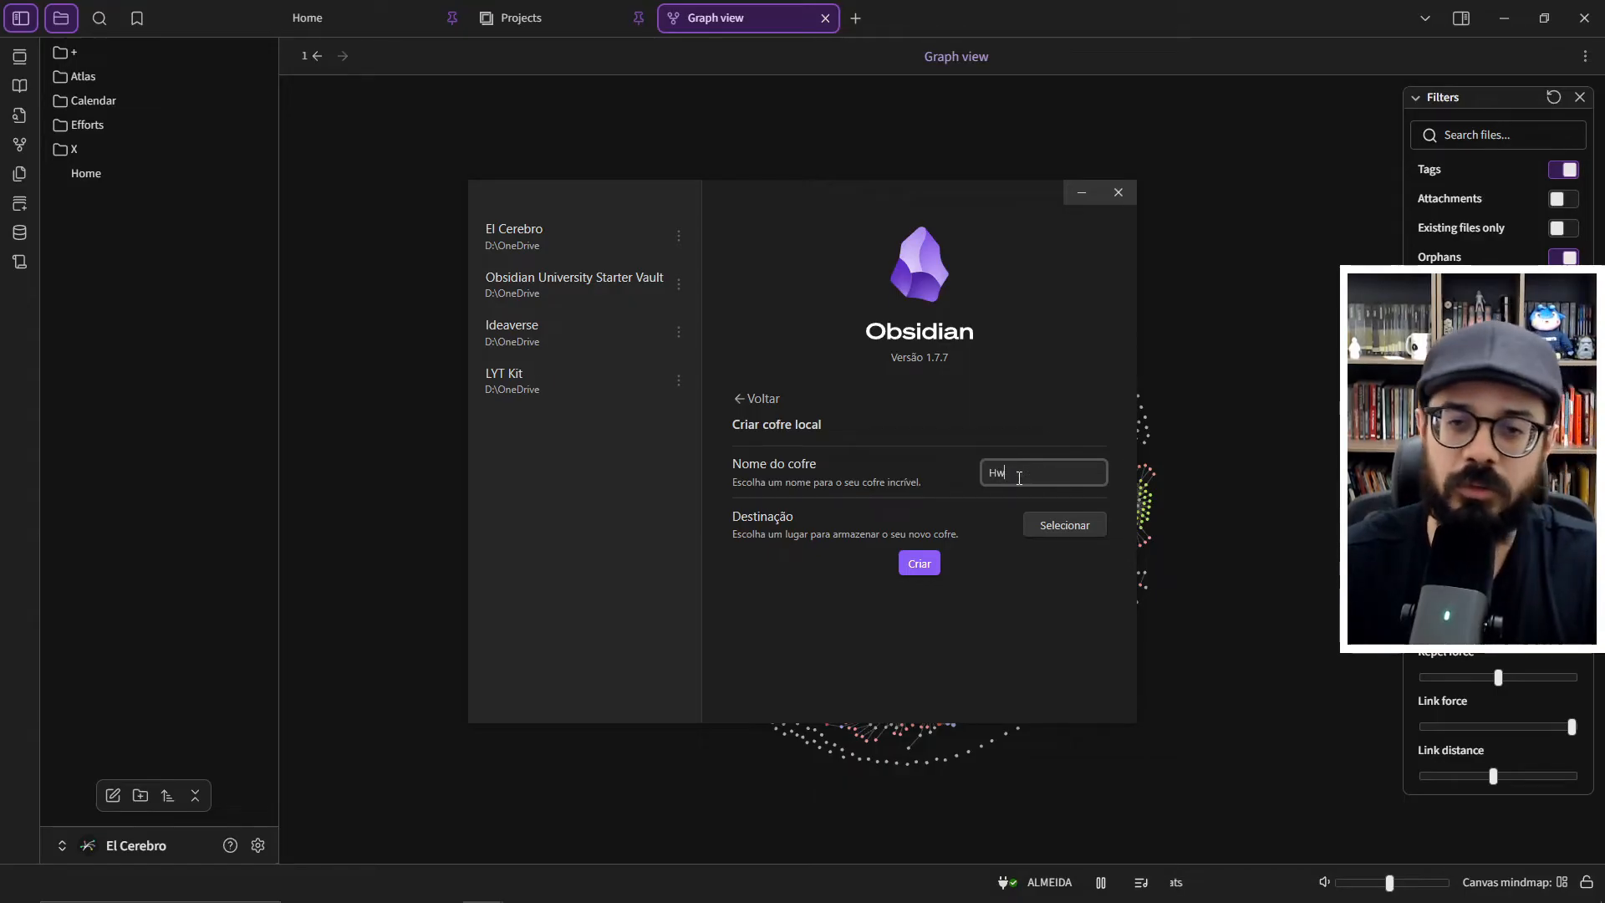
pyautogui.press('BackSpace')
pyautogui.write('lloObsidian')
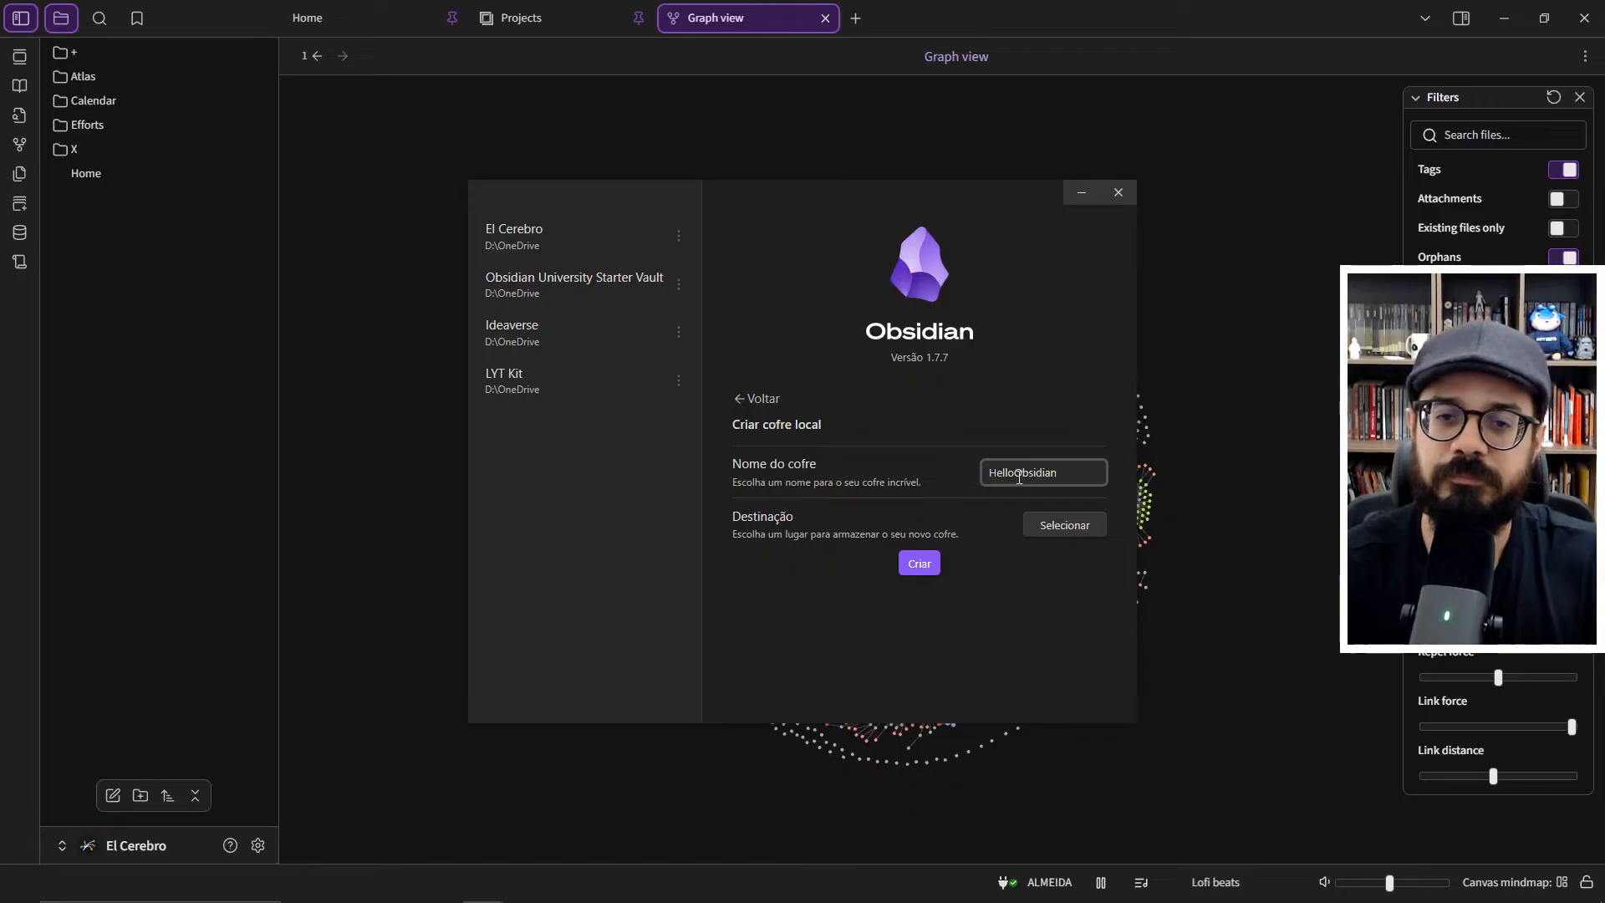
# - Choose the root of the D: drive as the vault's destination and create the vault
pyautogui.click(1047, 525)
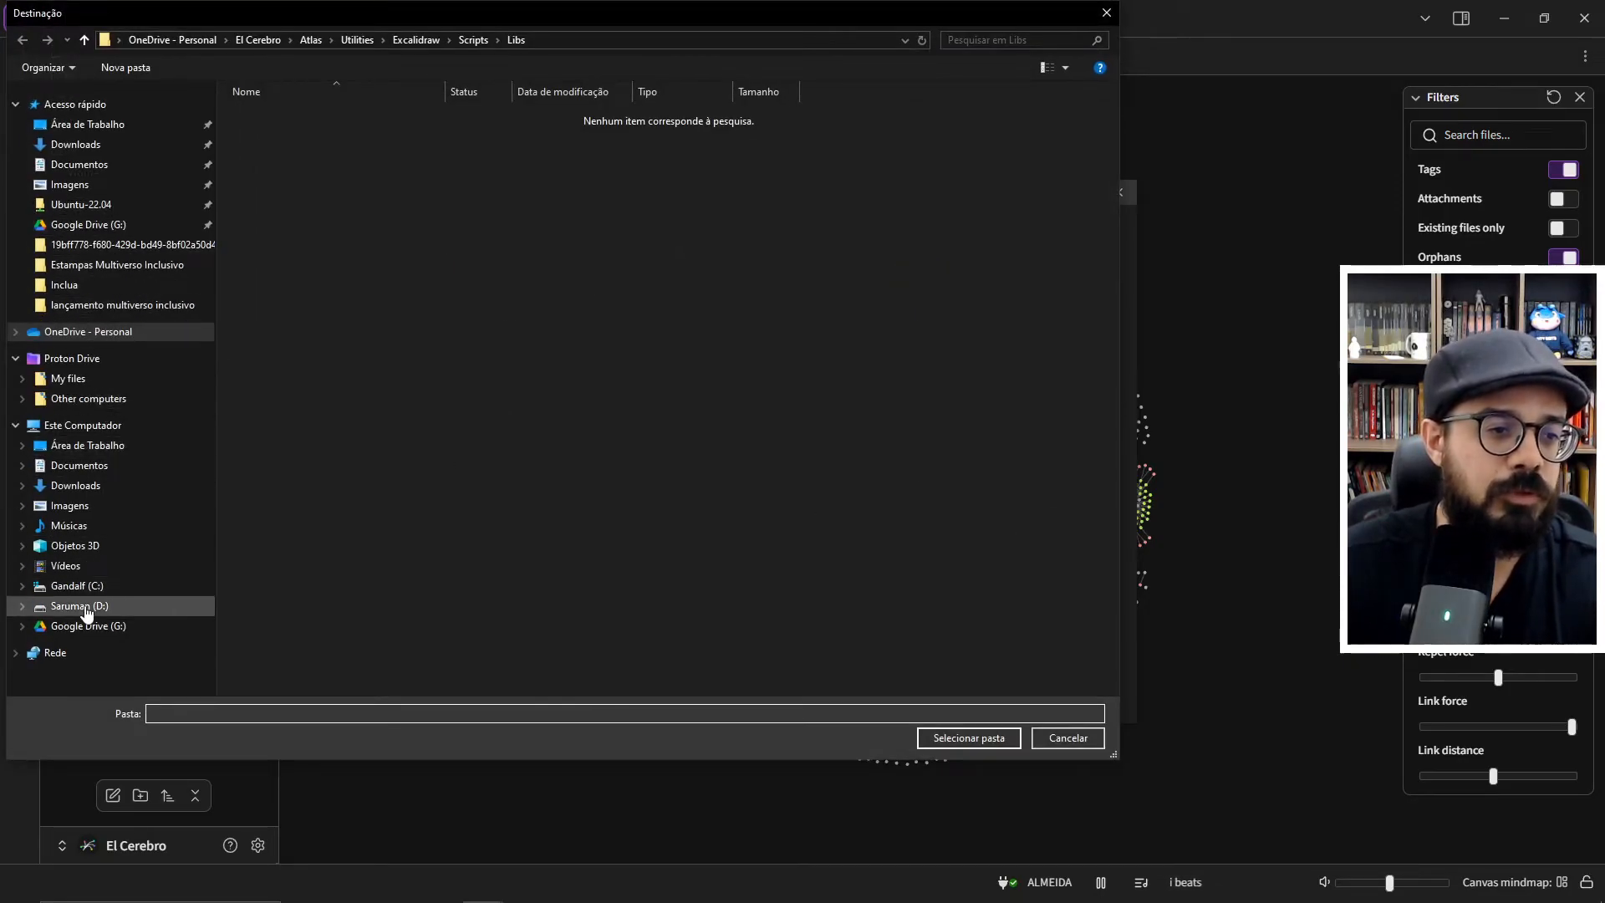
pyautogui.click(79, 605)
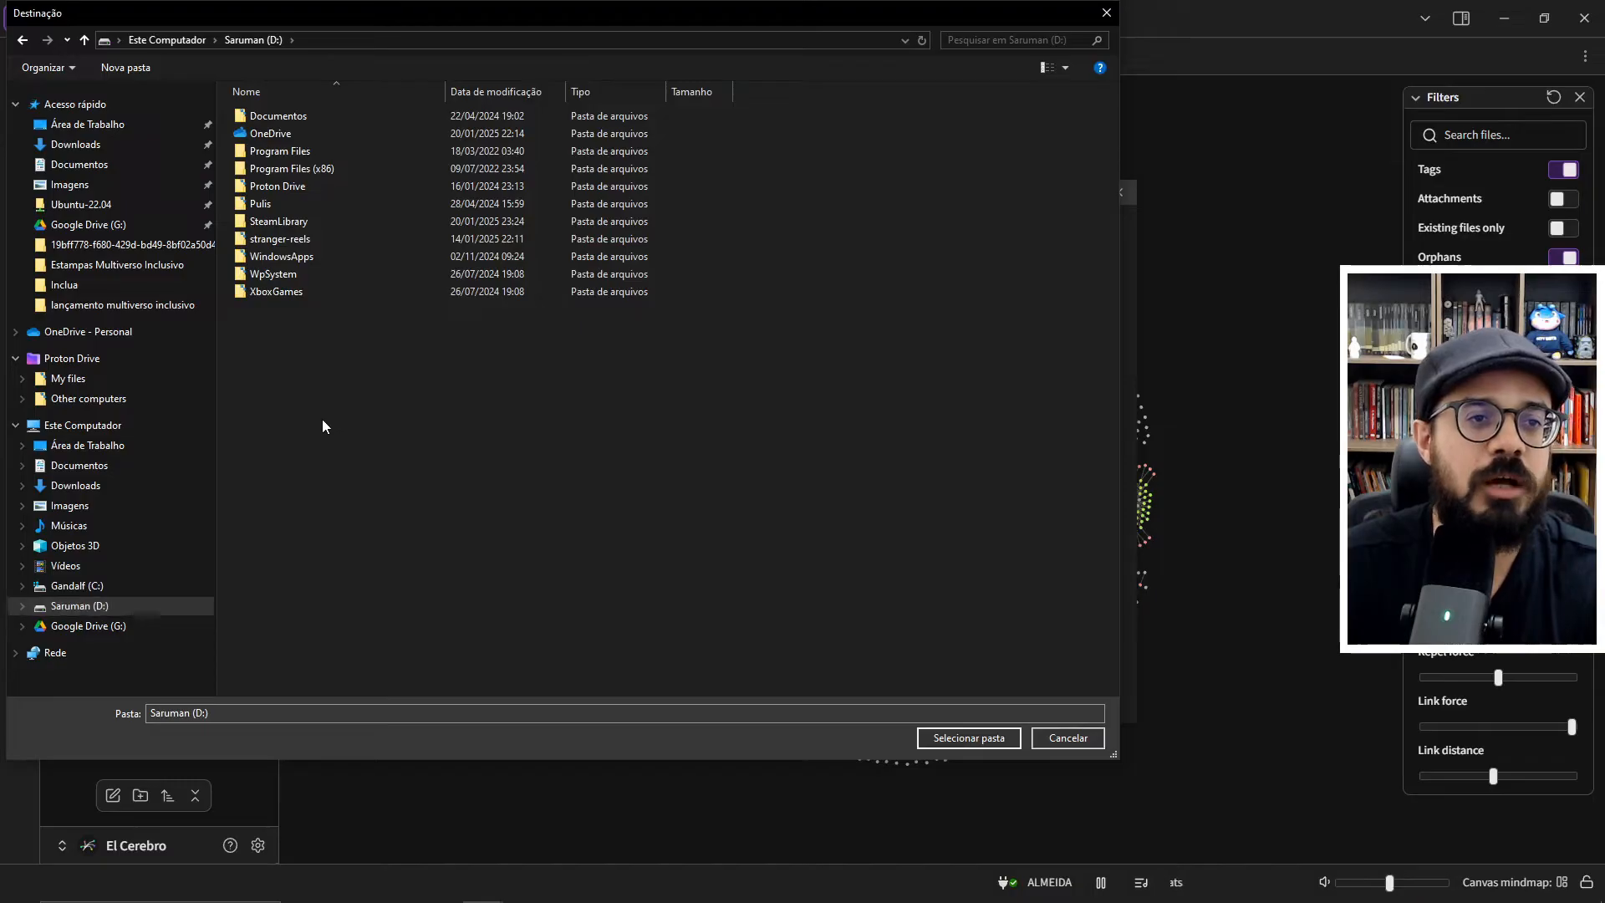
pyautogui.click(960, 739)
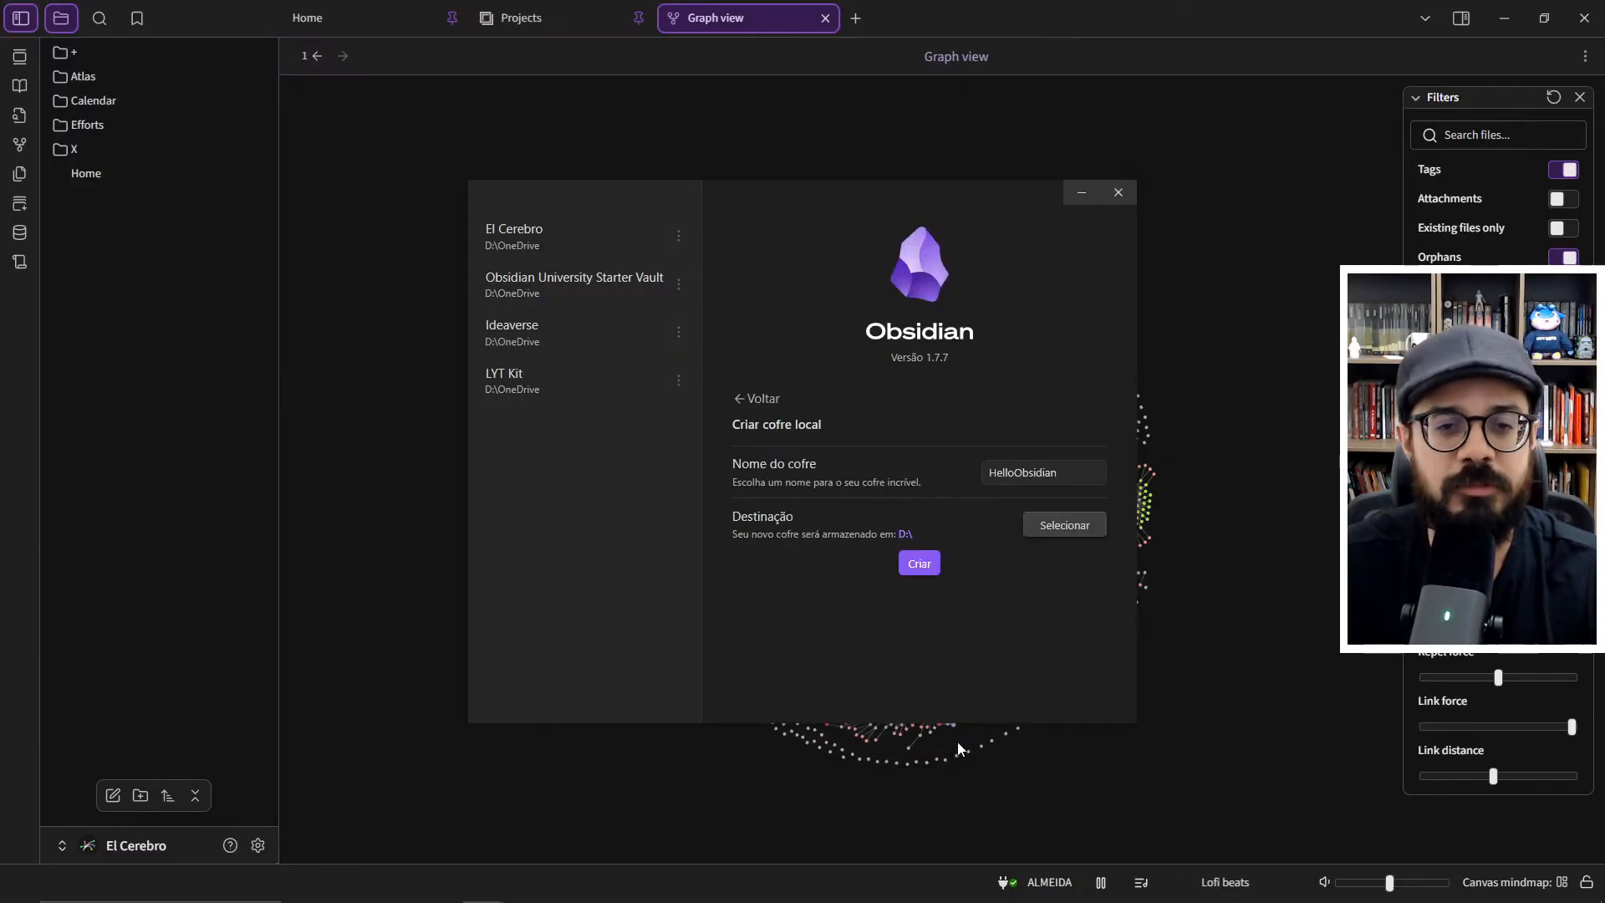
pyautogui.click(916, 565)
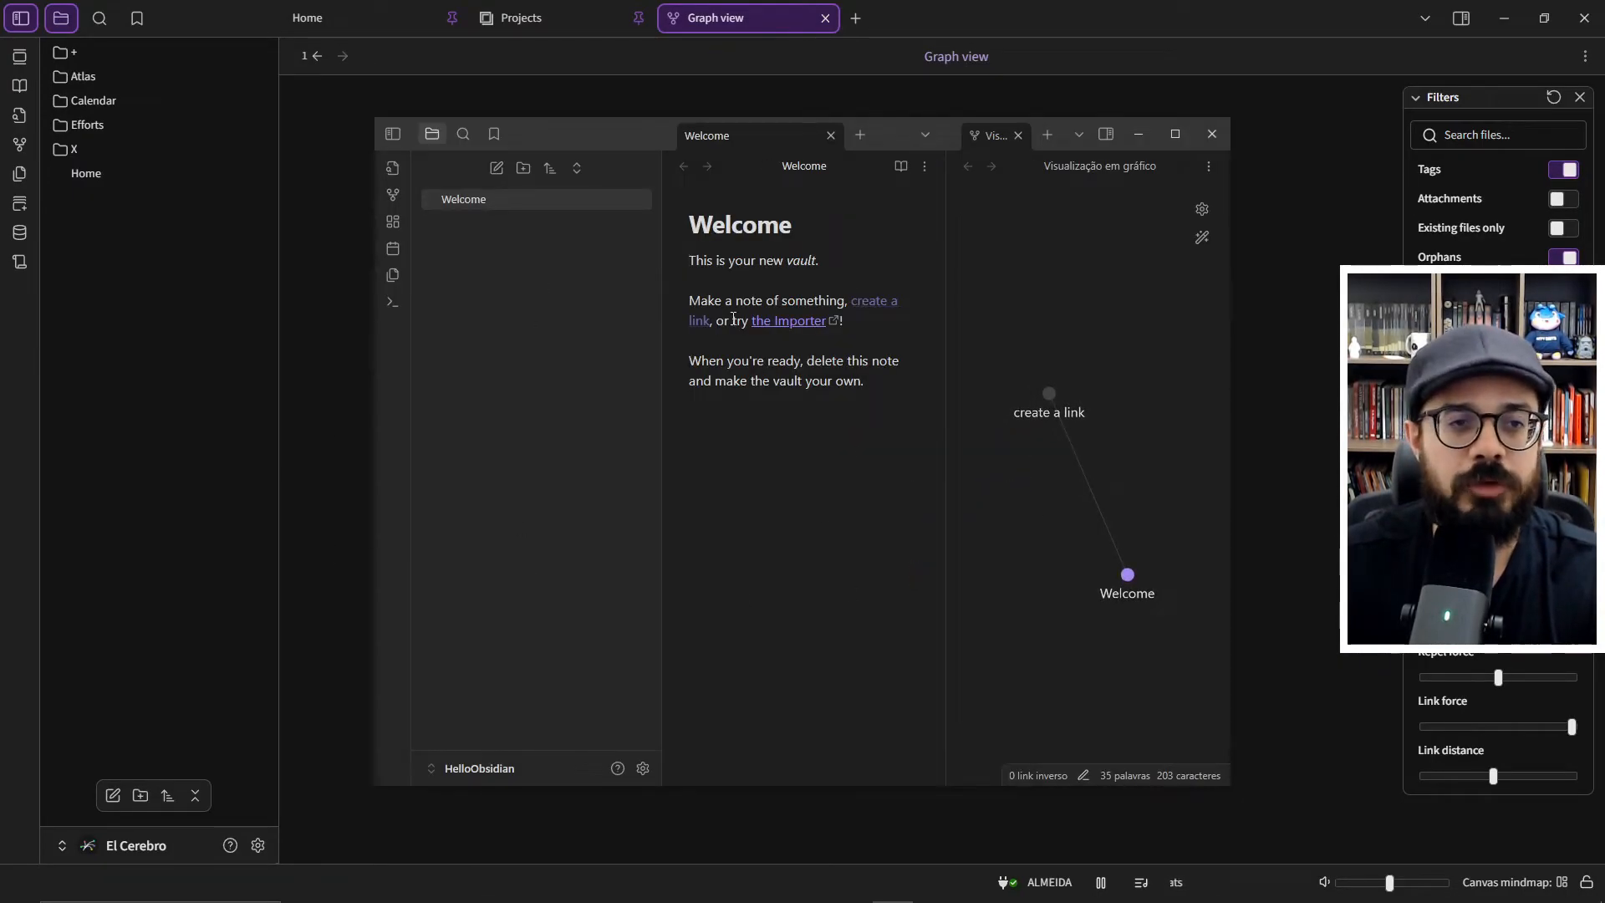
# - Maximize the HelloObsidian vault window and bring it to the front
pyautogui.click(1180, 134)
pyautogui.hotkey('alt', 'Tab')
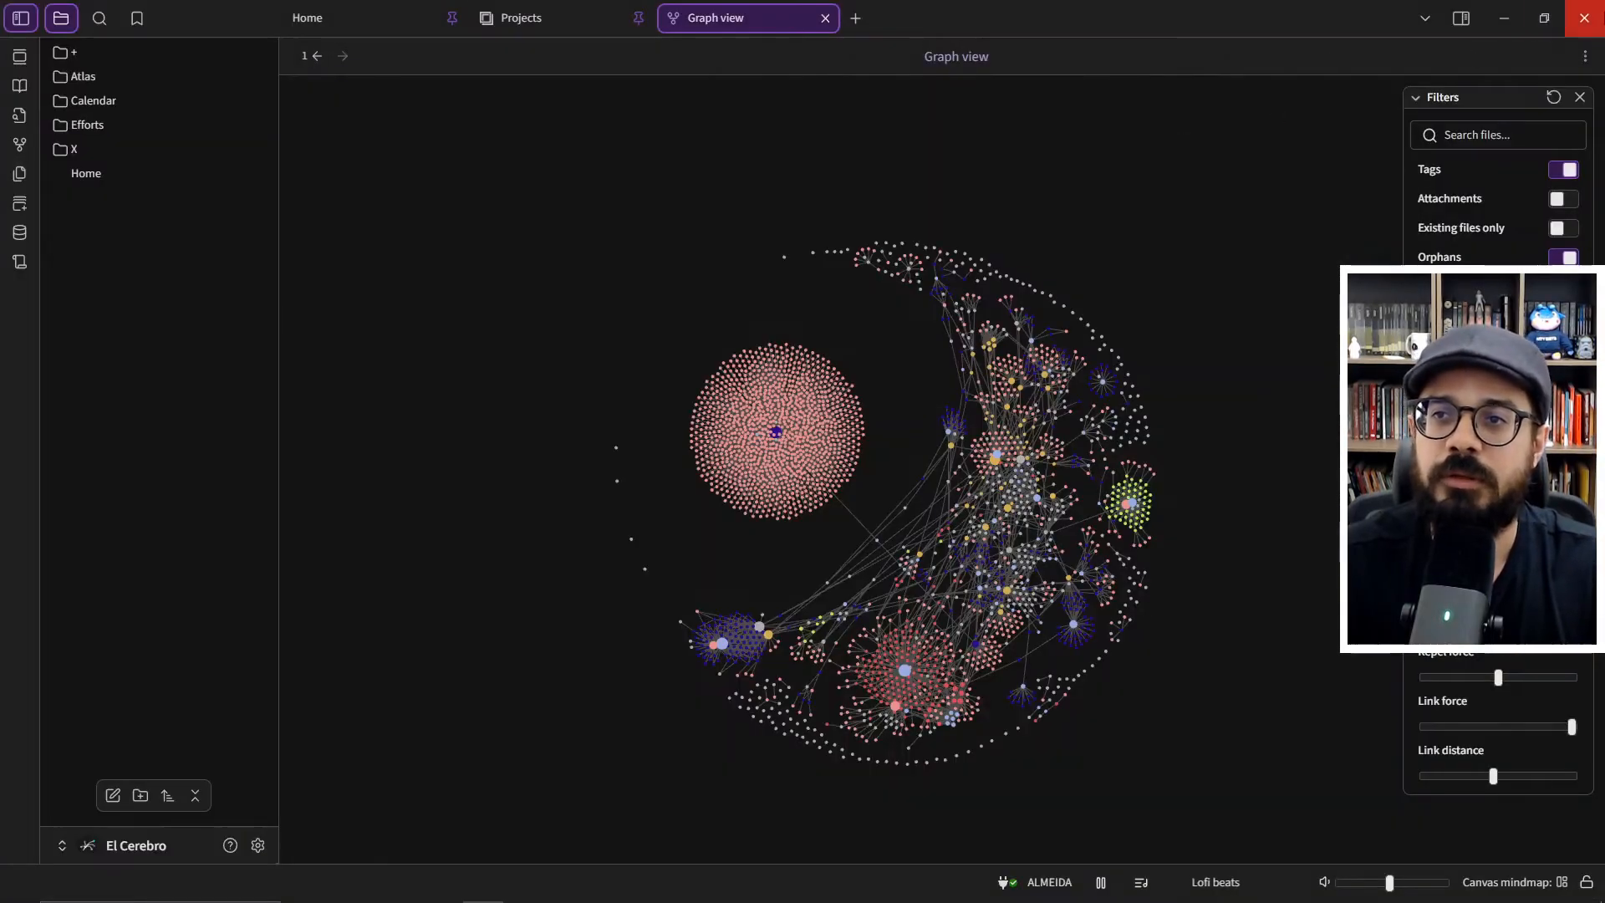
pyautogui.hotkey('alt', 'Tab')
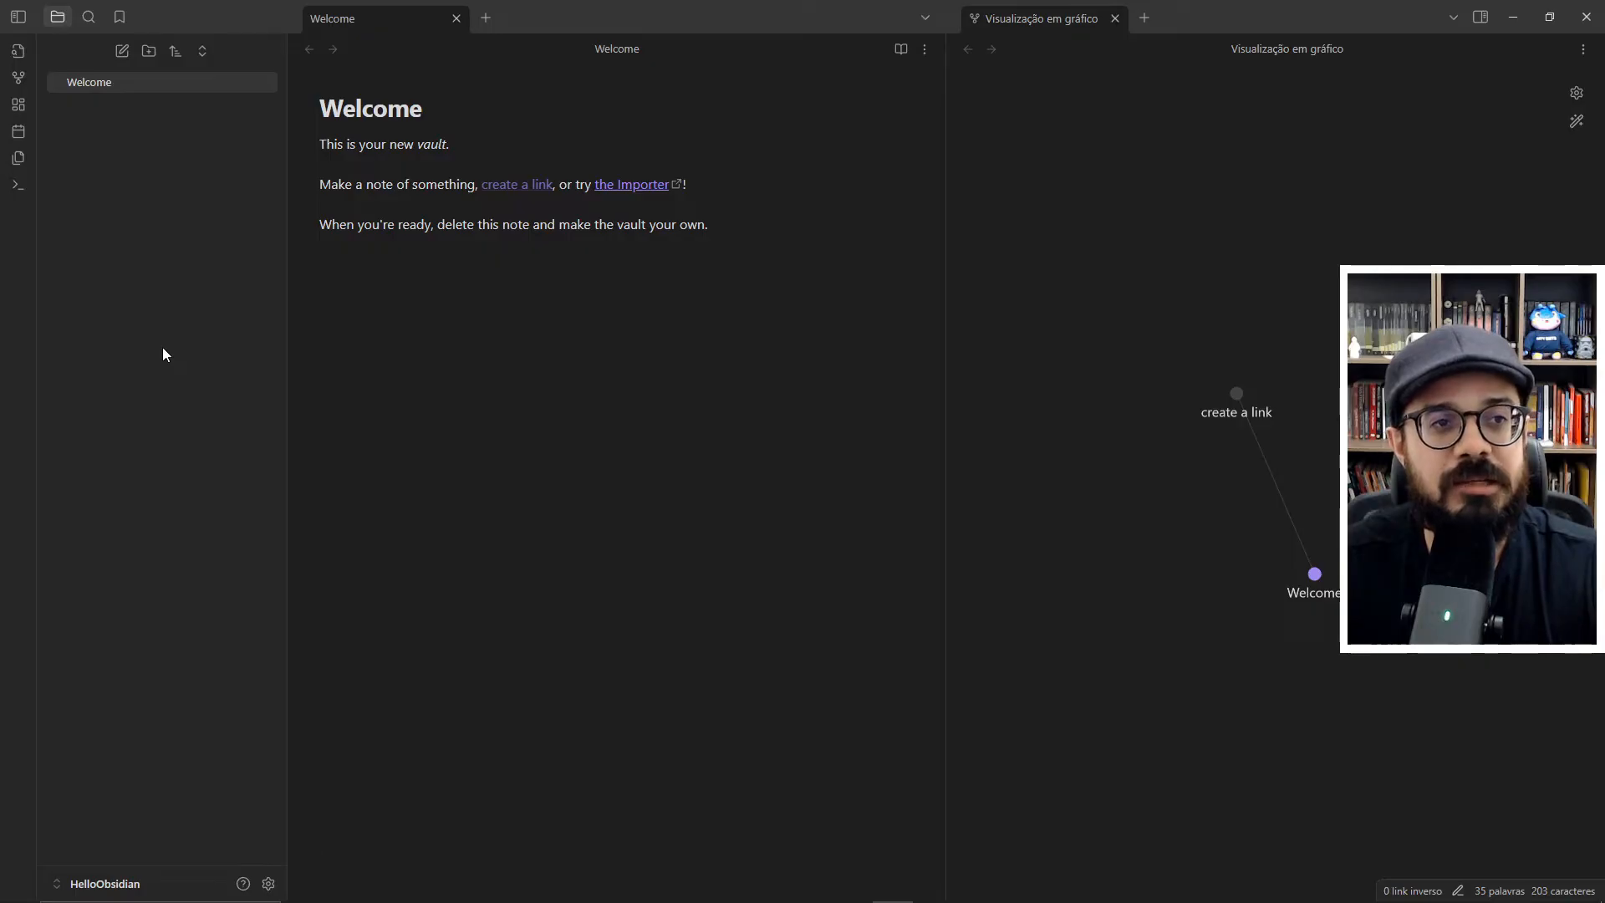
# - Collapse the file sidebar, then view the quick switcher and dismiss it
pyautogui.click(17, 17)
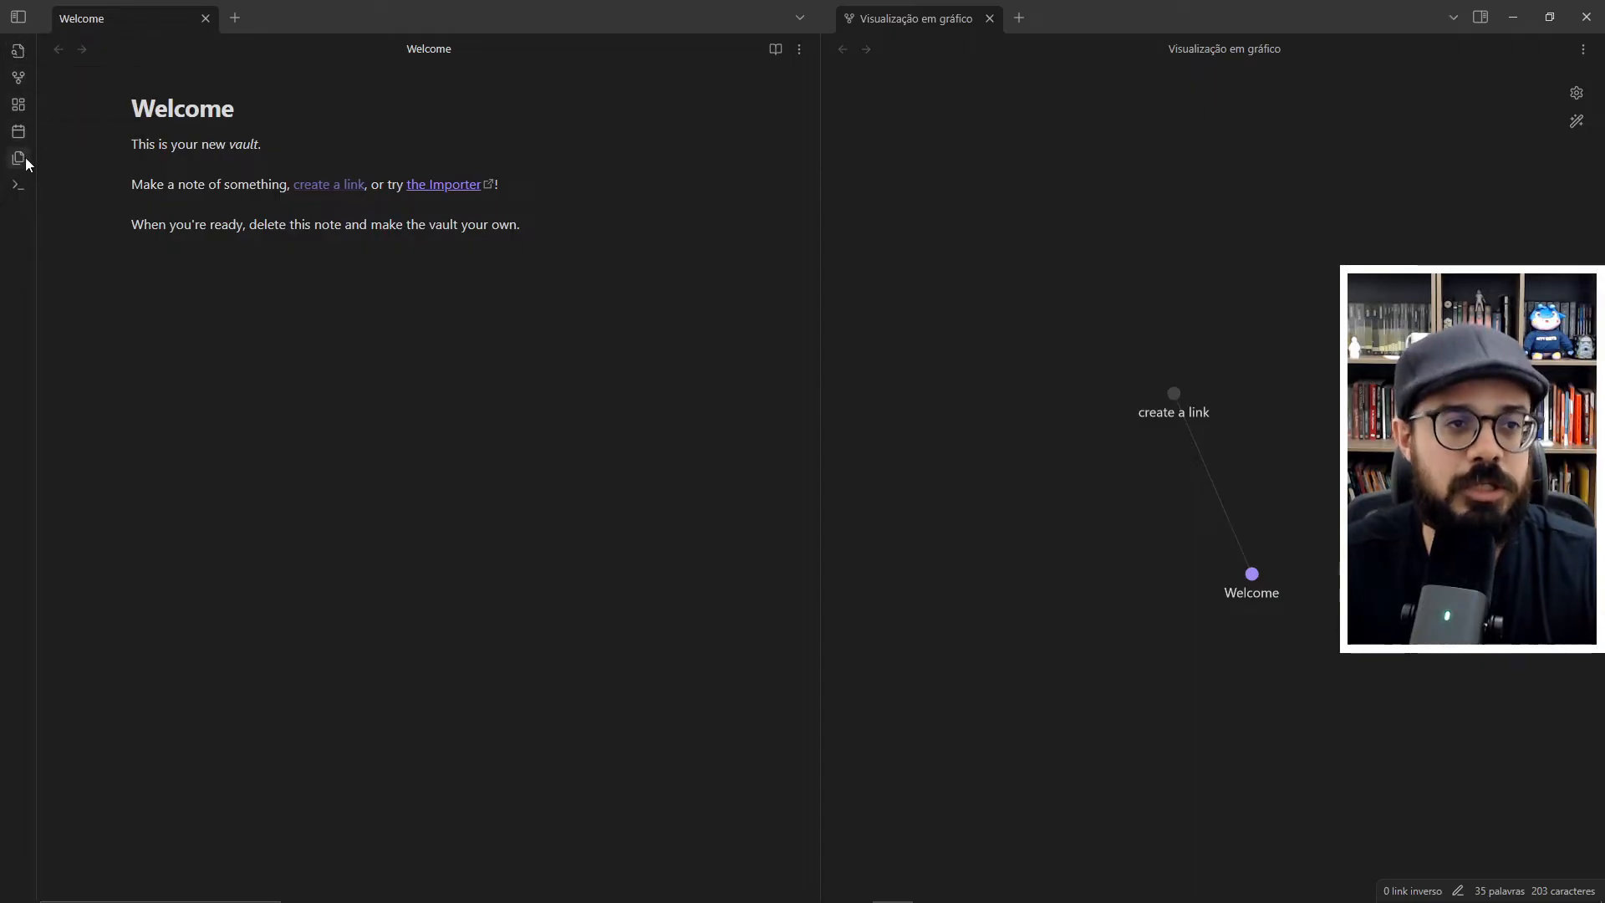
pyautogui.click(18, 52)
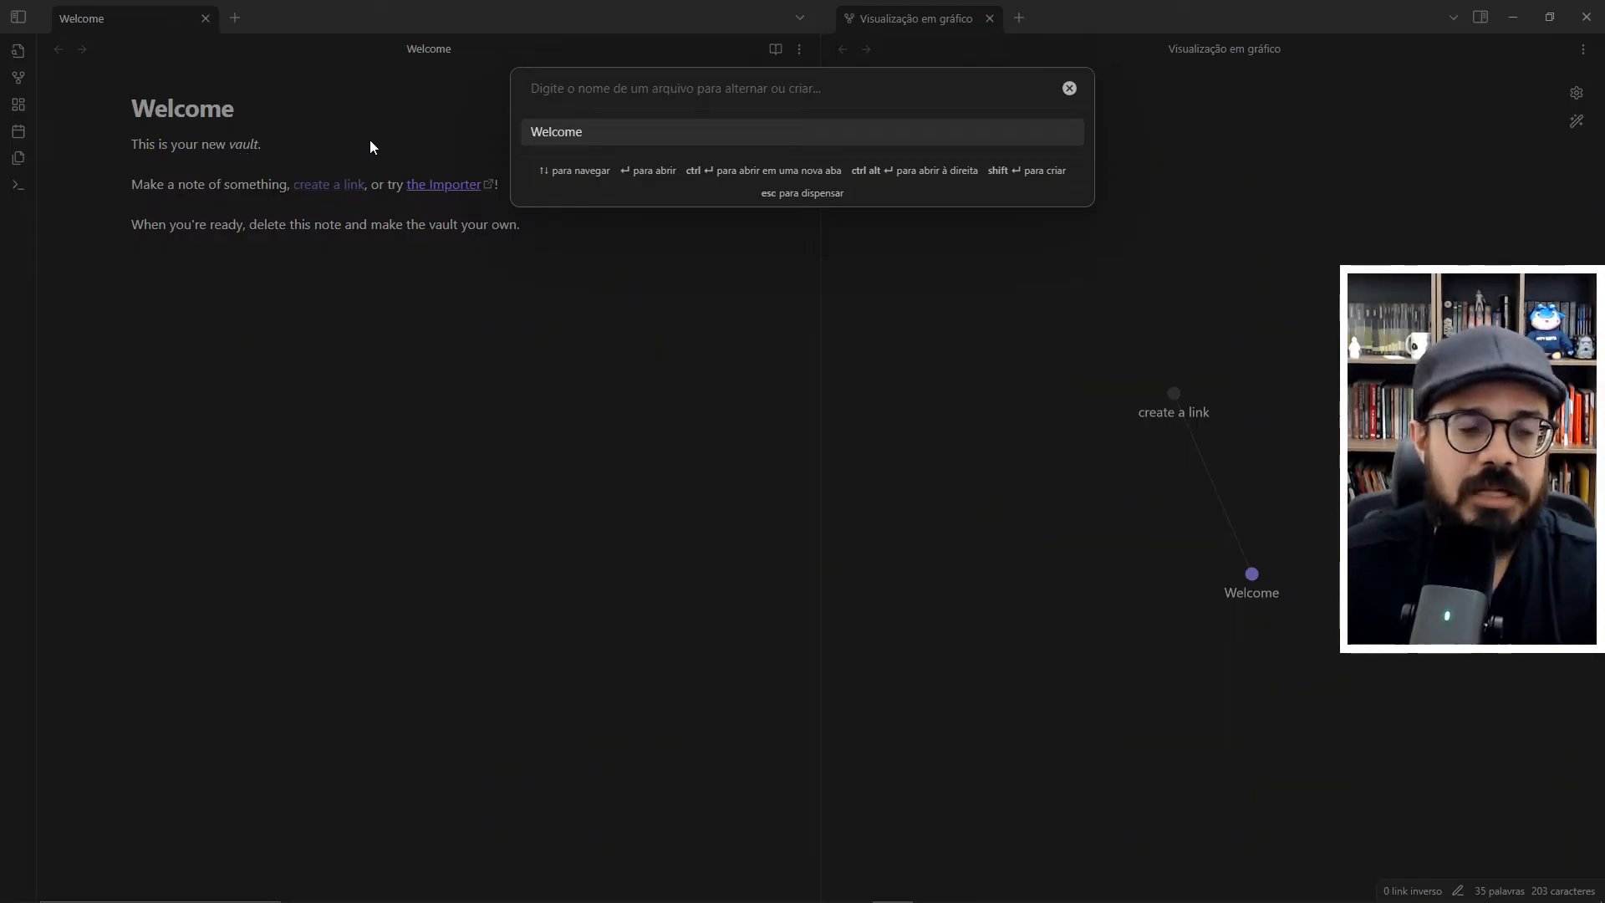
pyautogui.press('Escape')
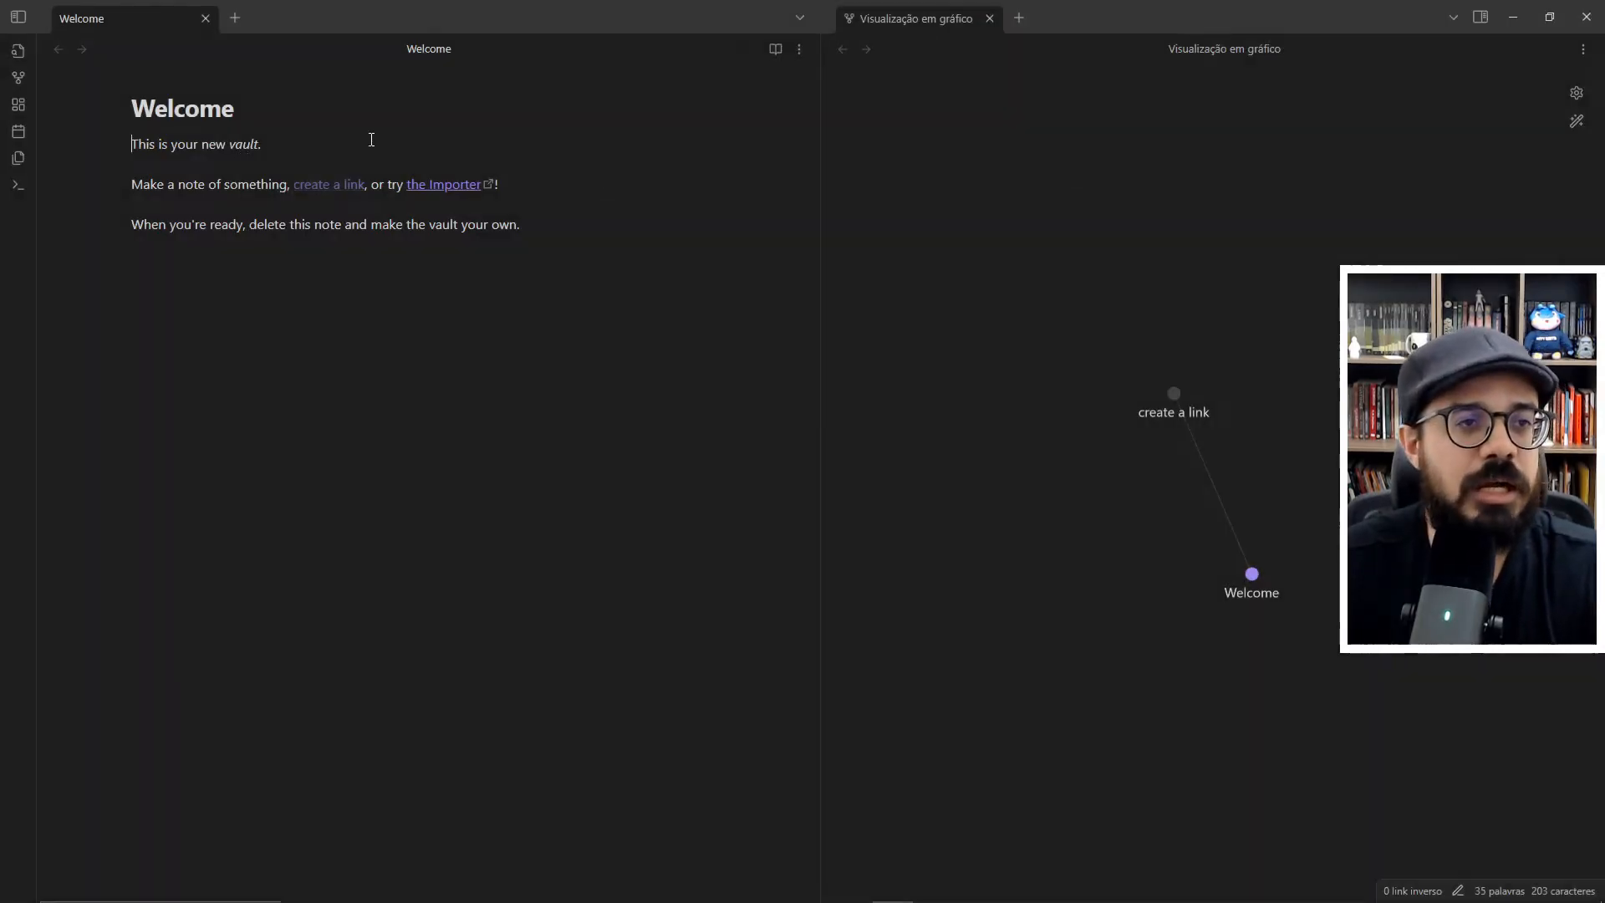
# - Open the graph view in place of the Welcome note and look over the command palette
pyautogui.click(19, 83)
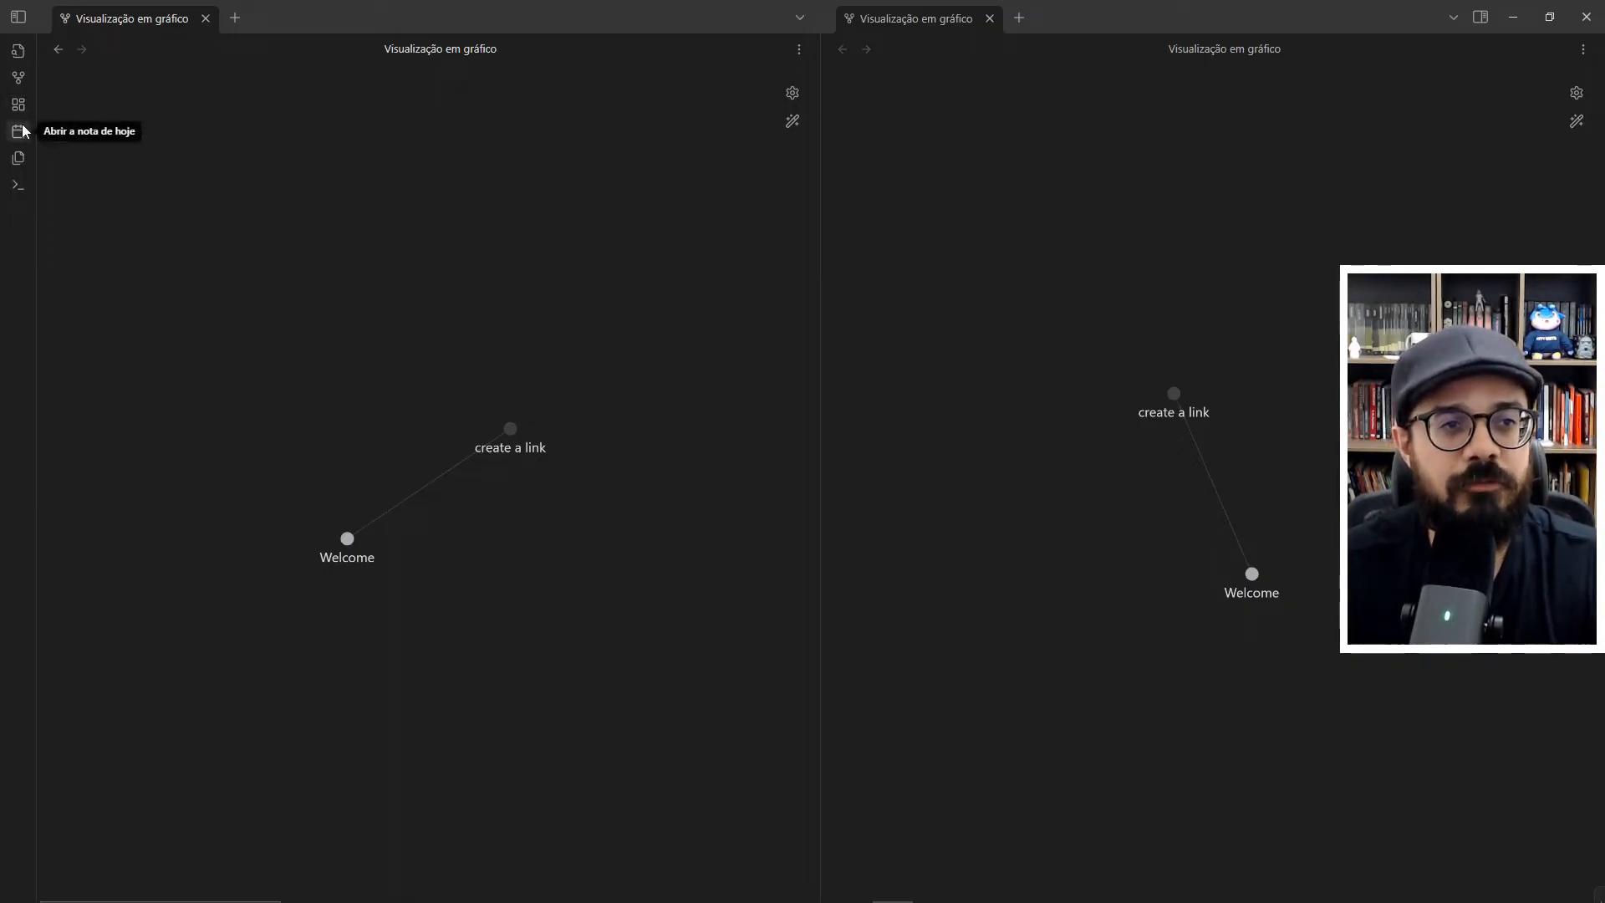
pyautogui.click(19, 185)
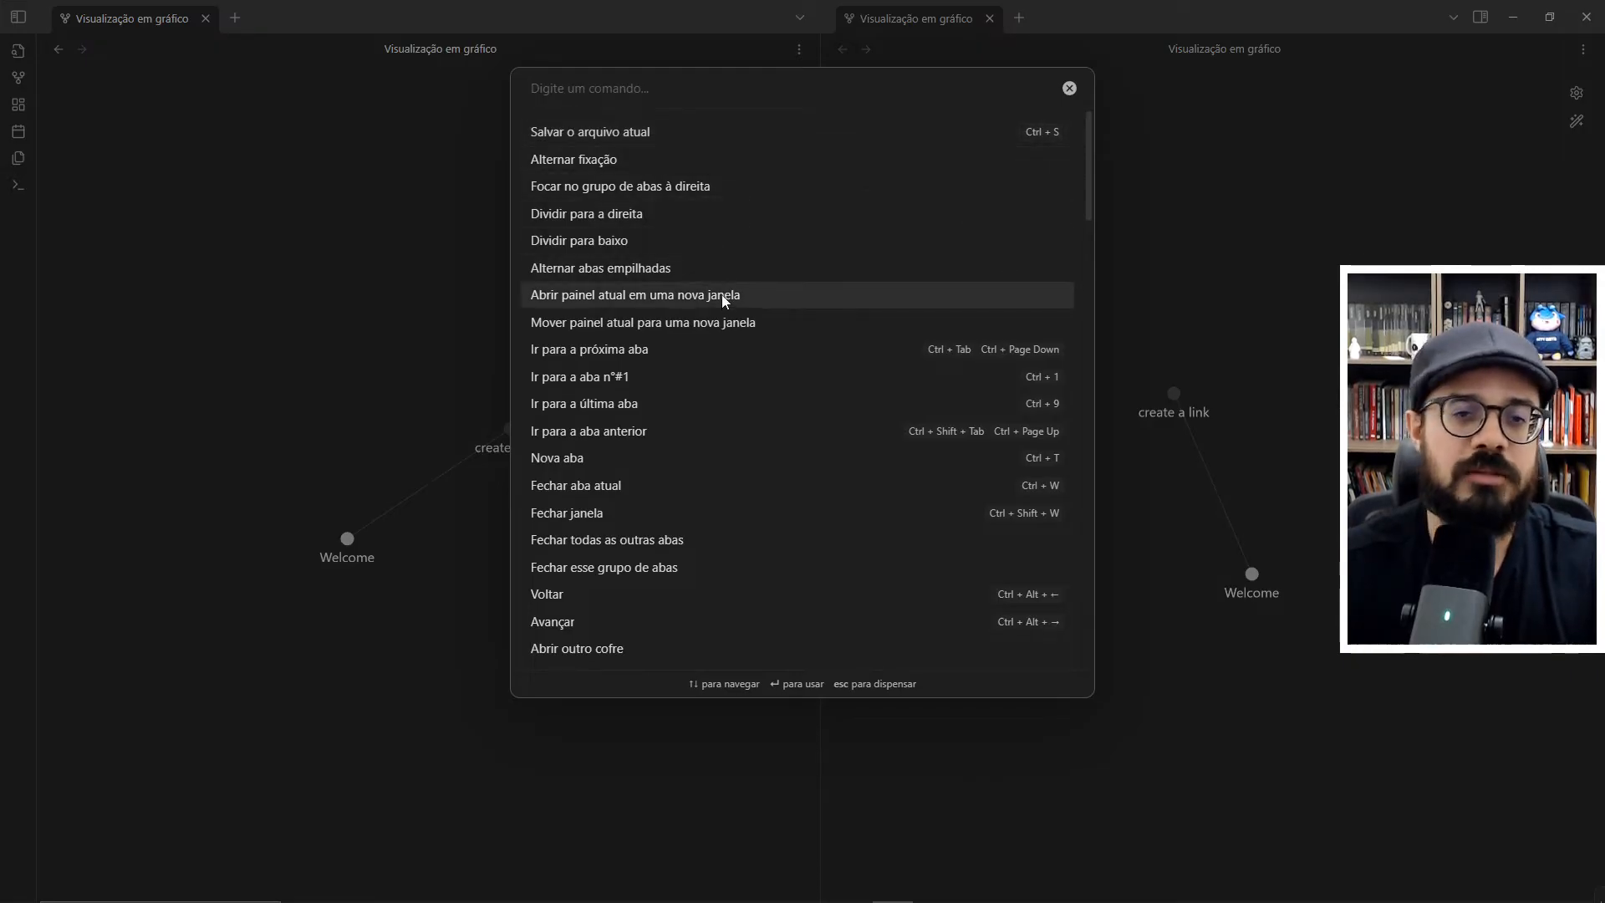
pyautogui.click(243, 198)
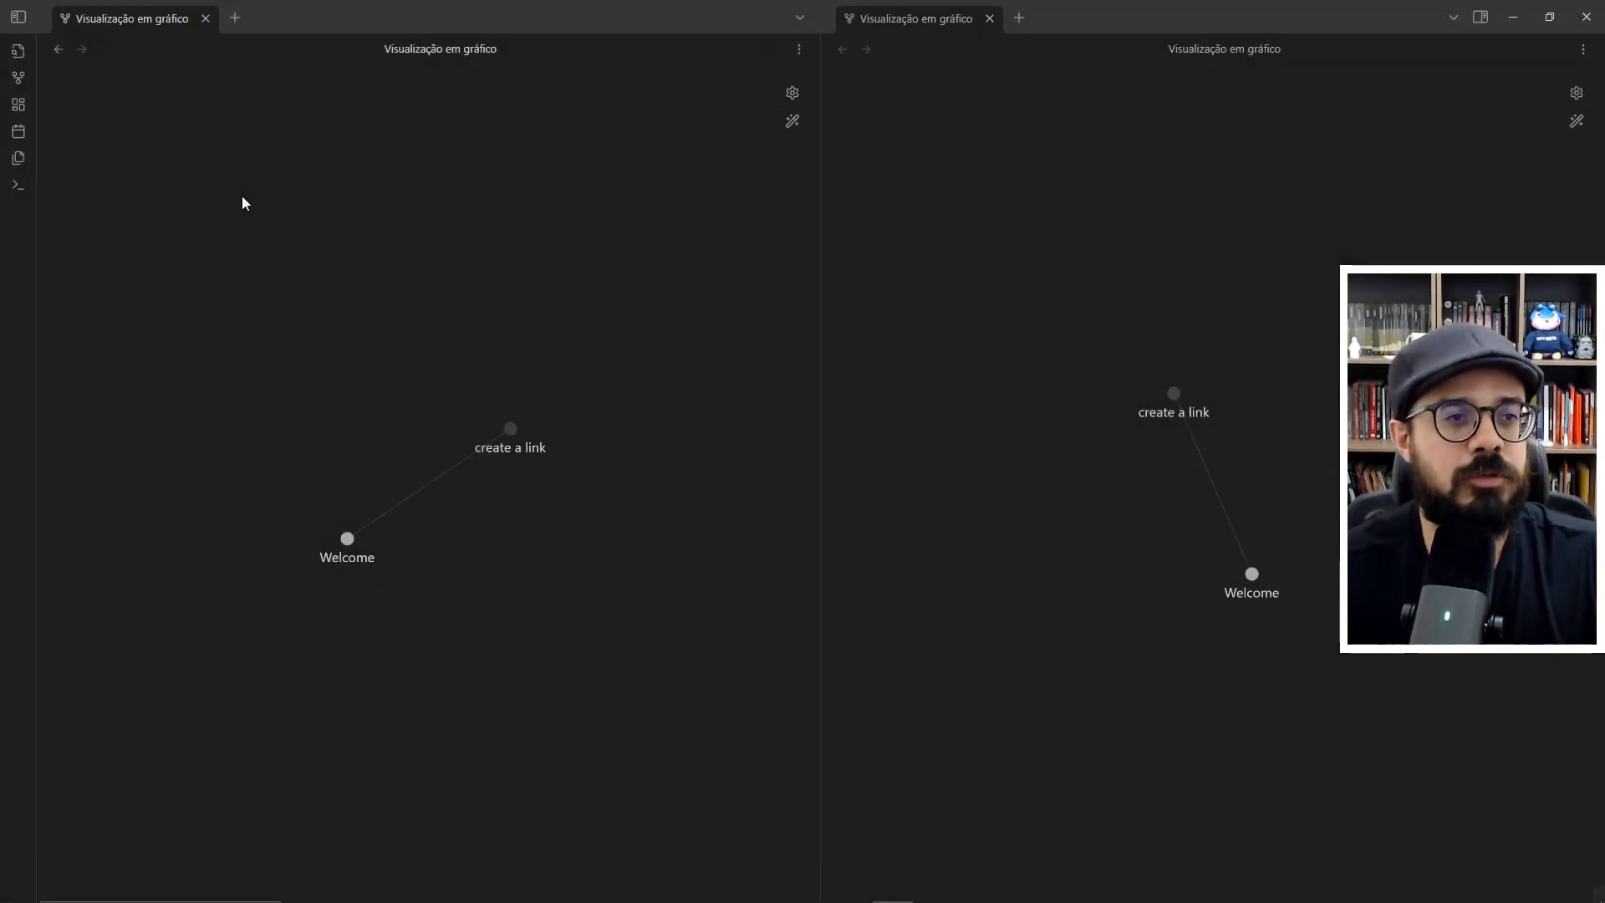
pyautogui.click(25, 194)
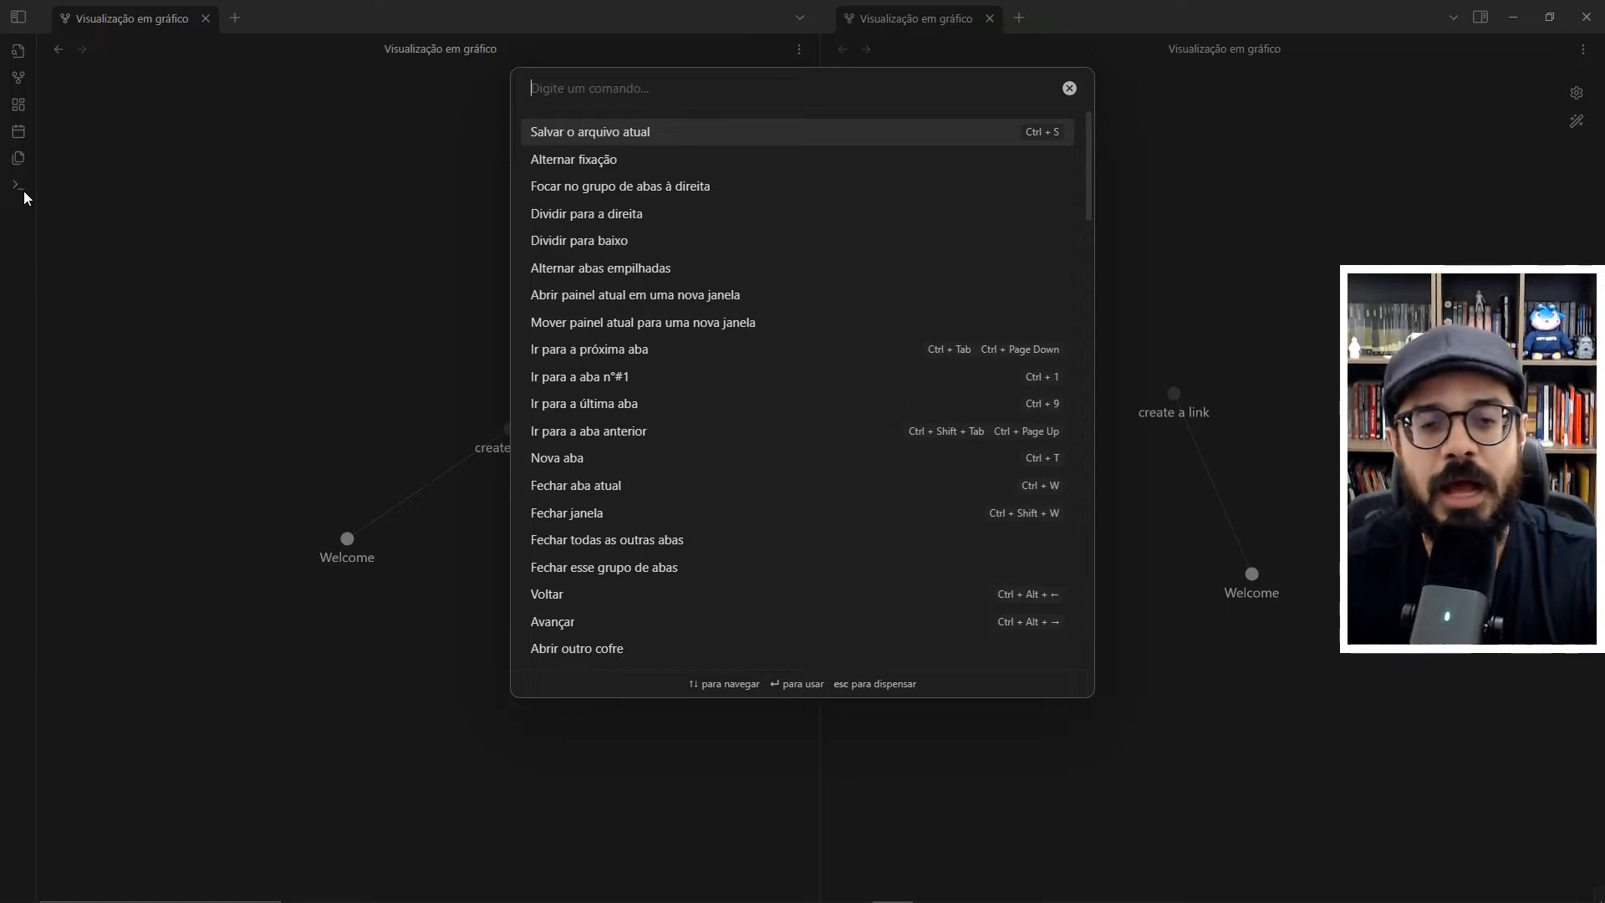
pyautogui.press('Escape')
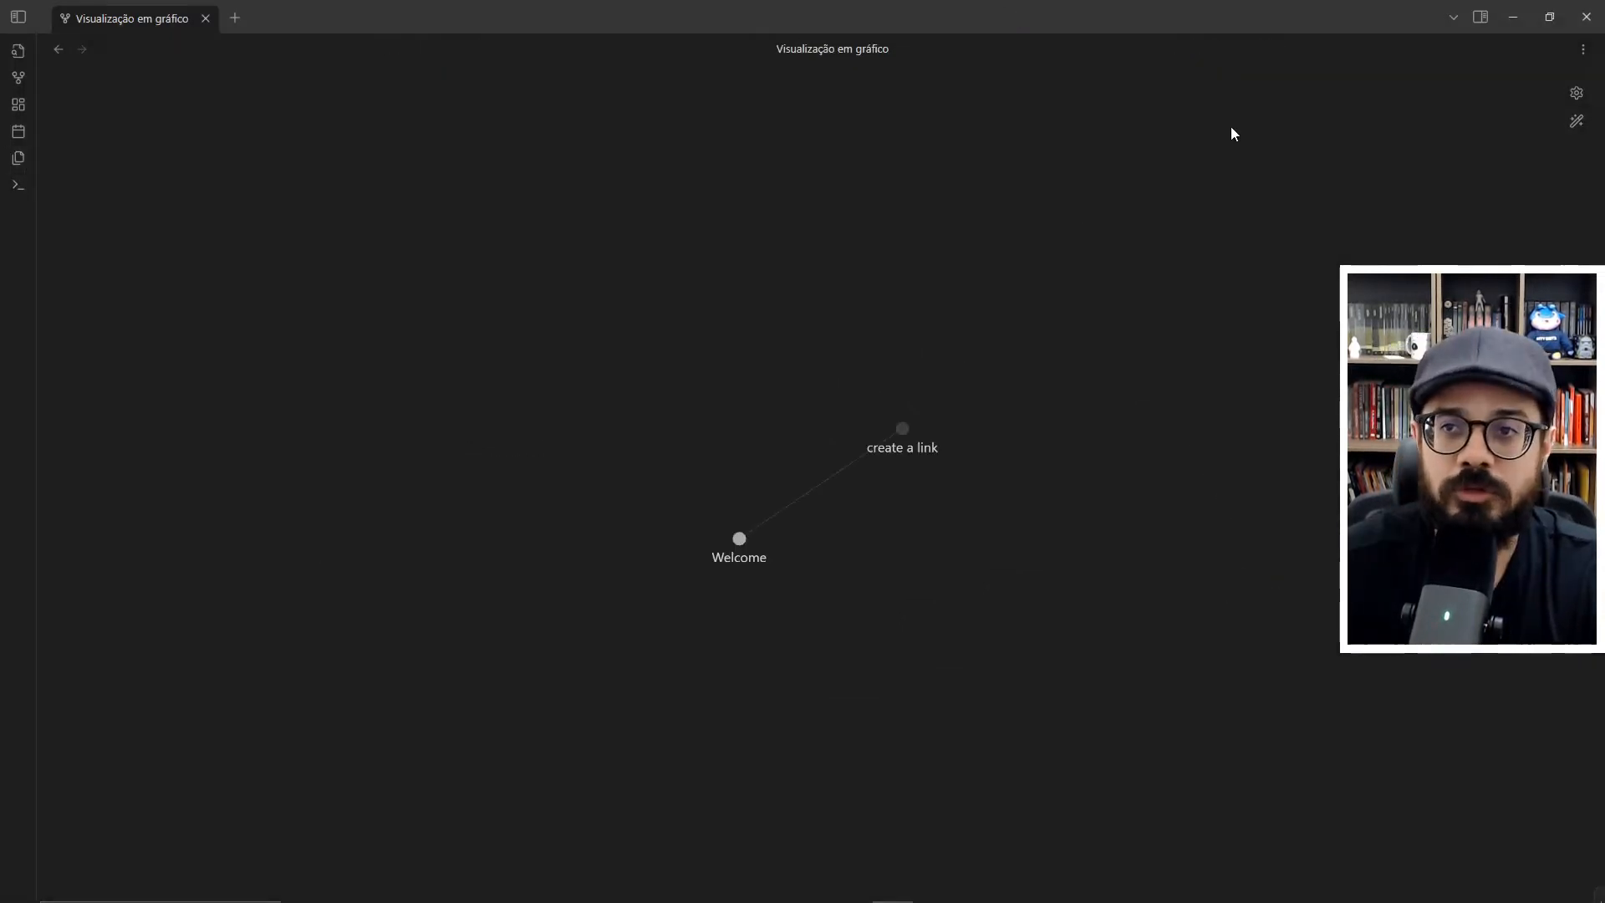
# - Show the backlinks sidebar, widen it with its results collapsed, and hide it again
pyautogui.click(1480, 19)
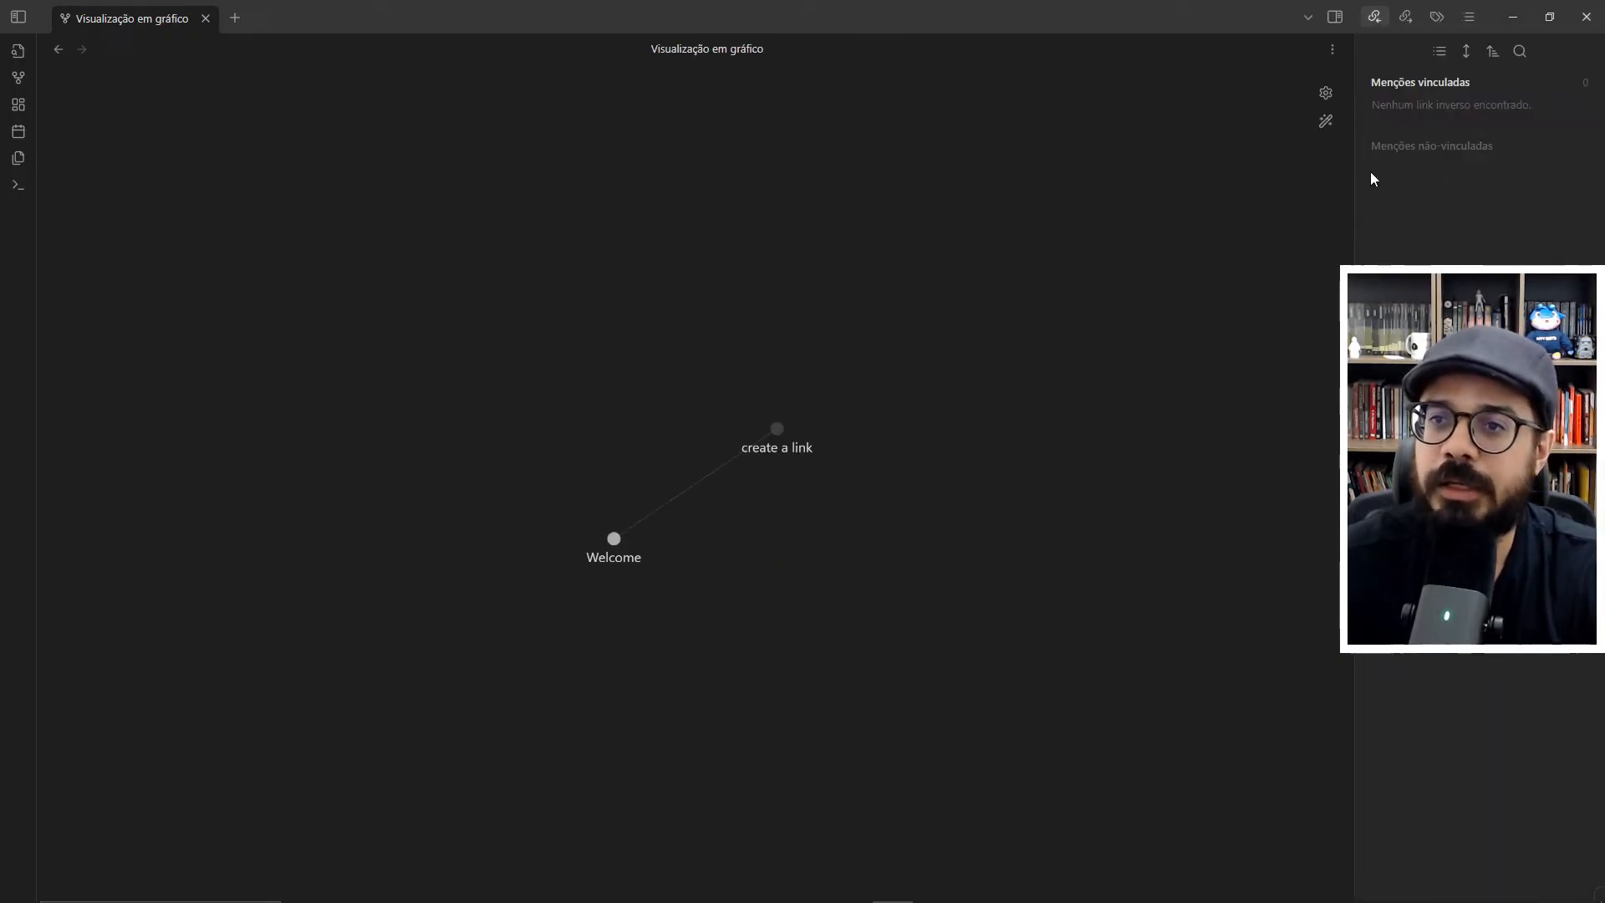
pyautogui.moveTo(1357, 169); pyautogui.dragTo(1290, 172)
pyautogui.click(1411, 51)
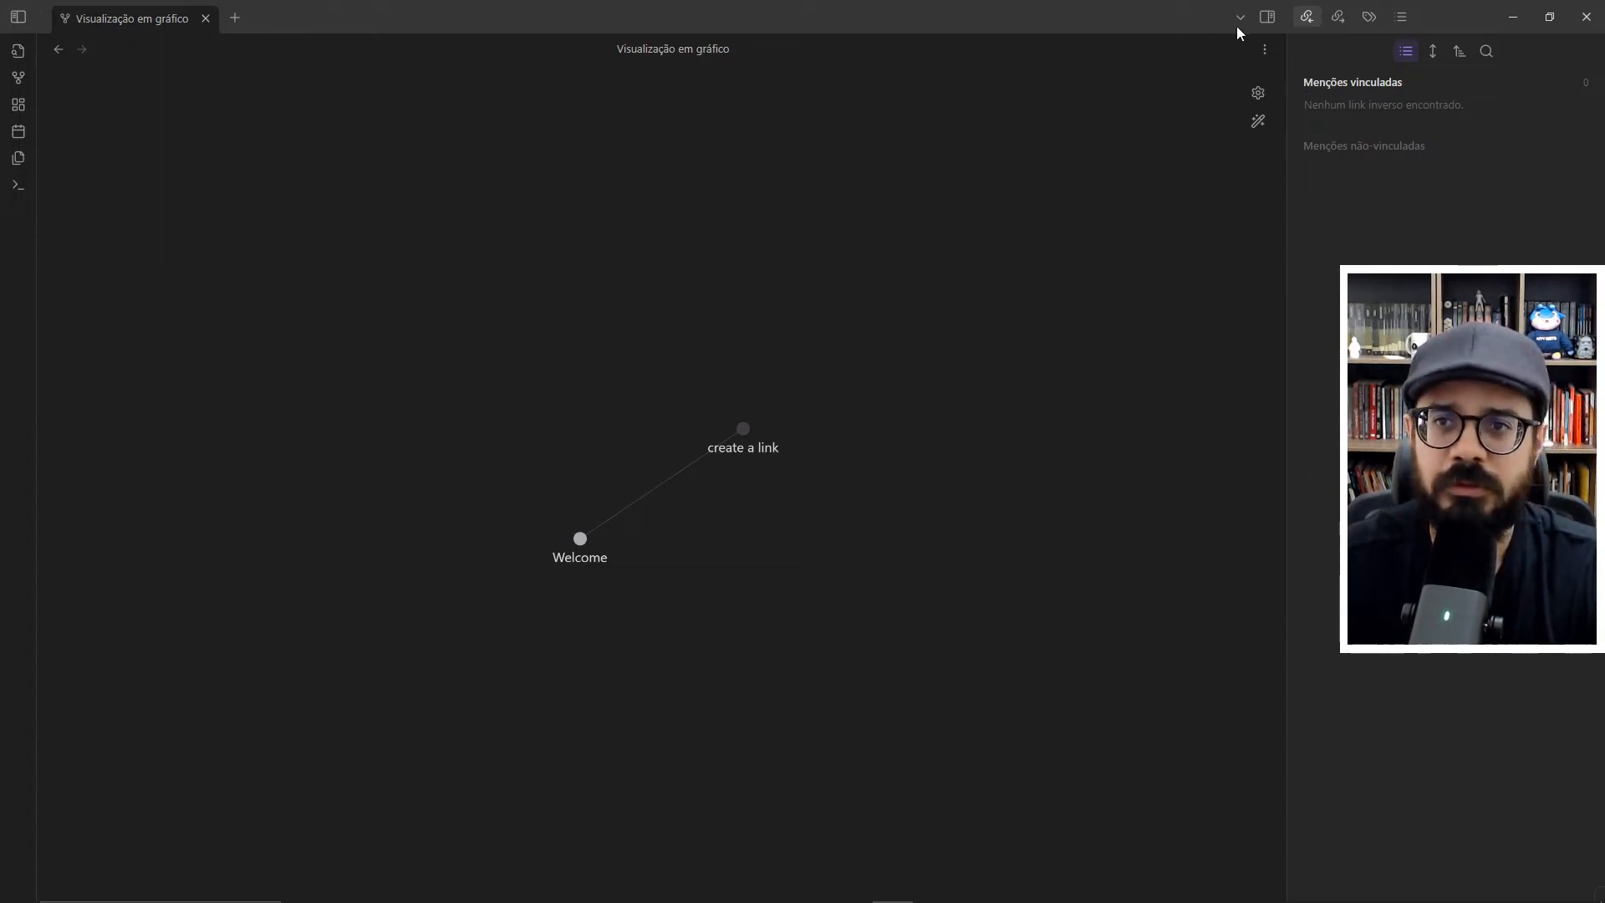
pyautogui.click(1264, 21)
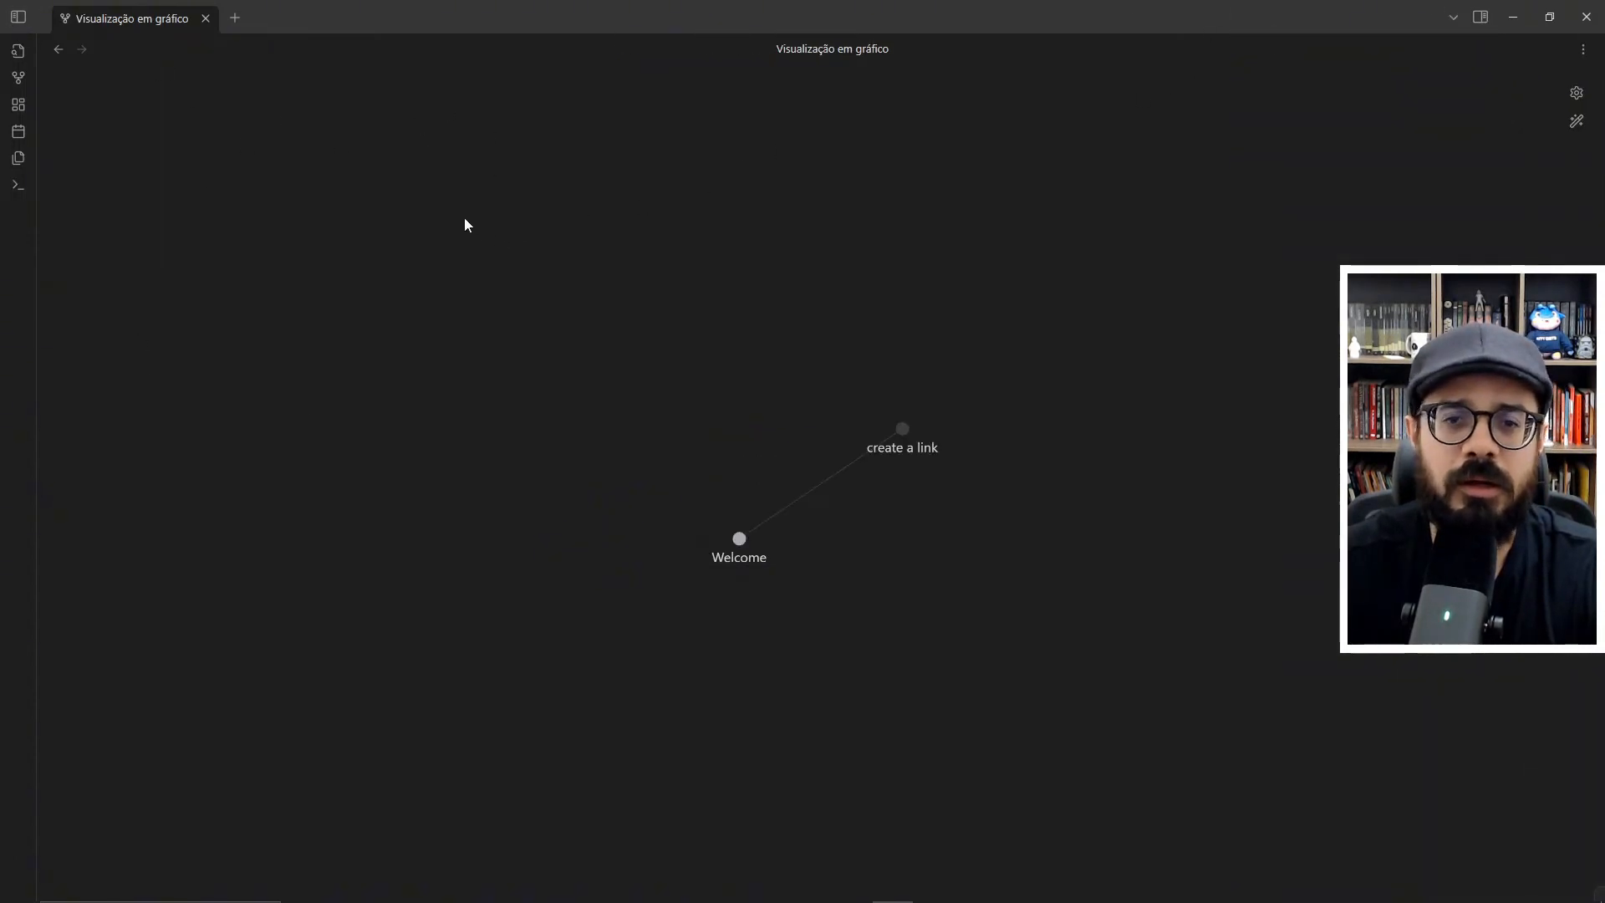
# - Expand the file sidebar again and review the list of core plugins in the vault's settings
pyautogui.click(14, 22)
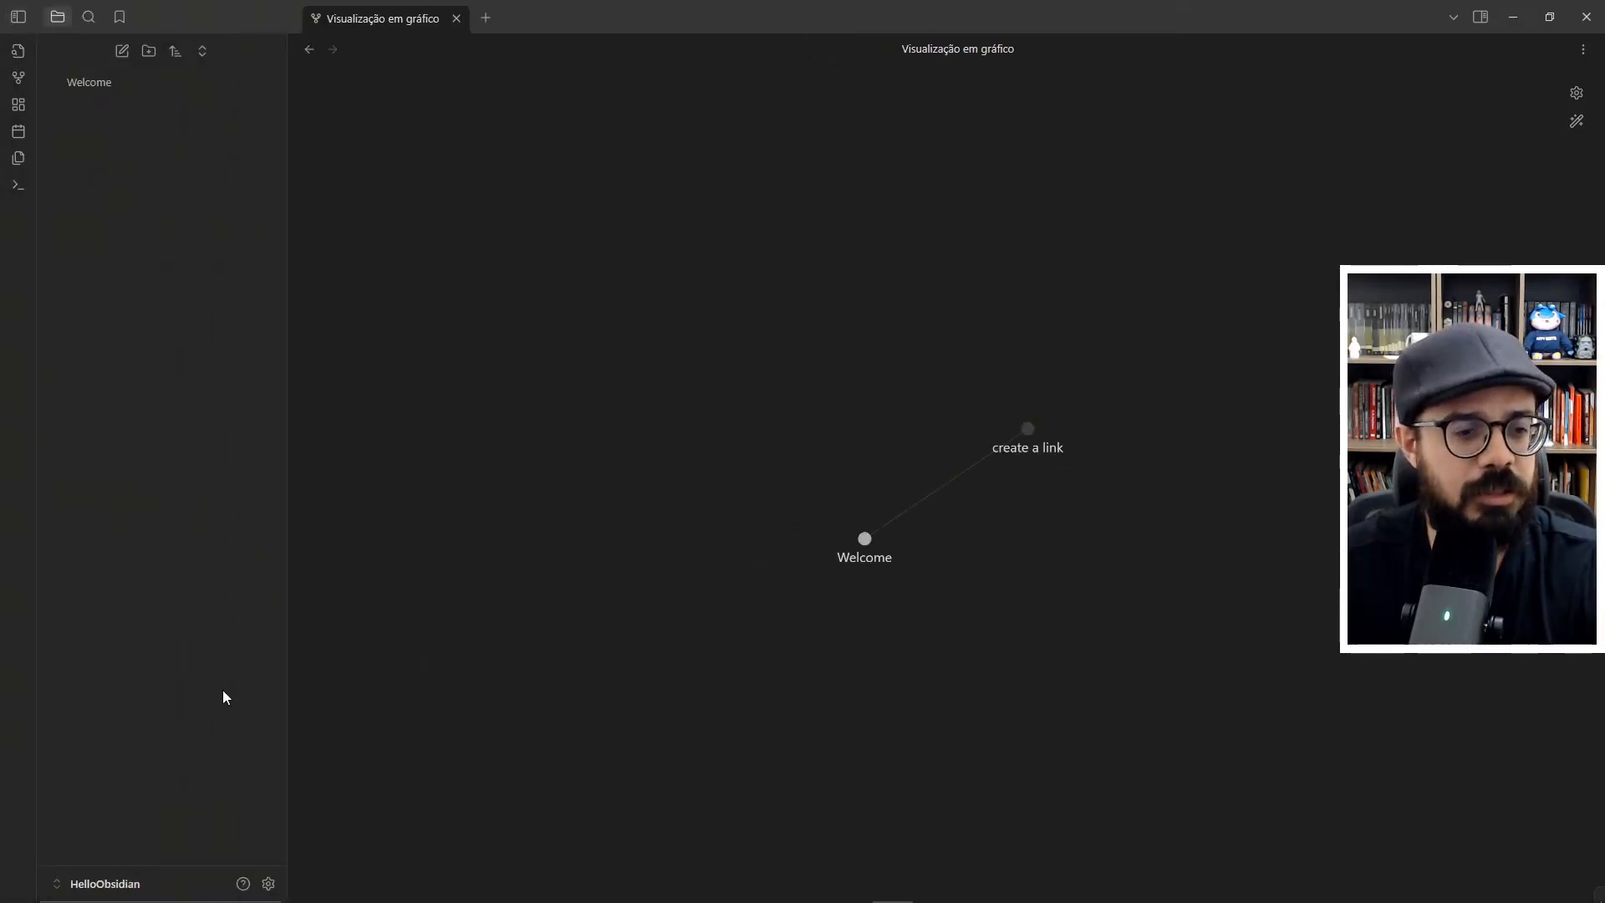
pyautogui.click(267, 886)
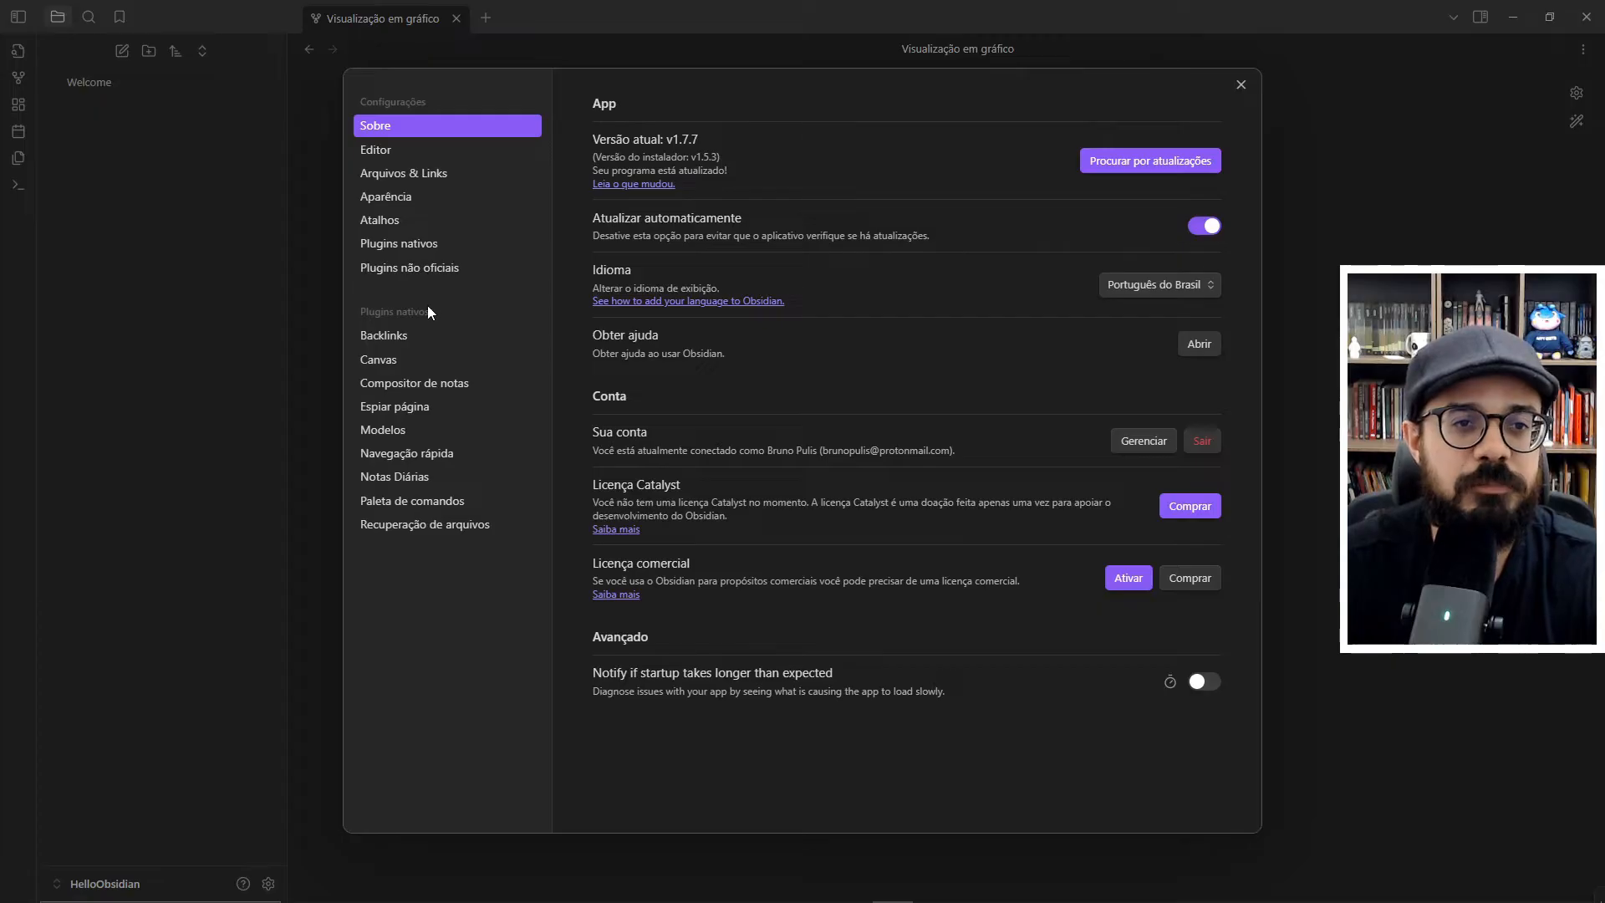
pyautogui.click(443, 249)
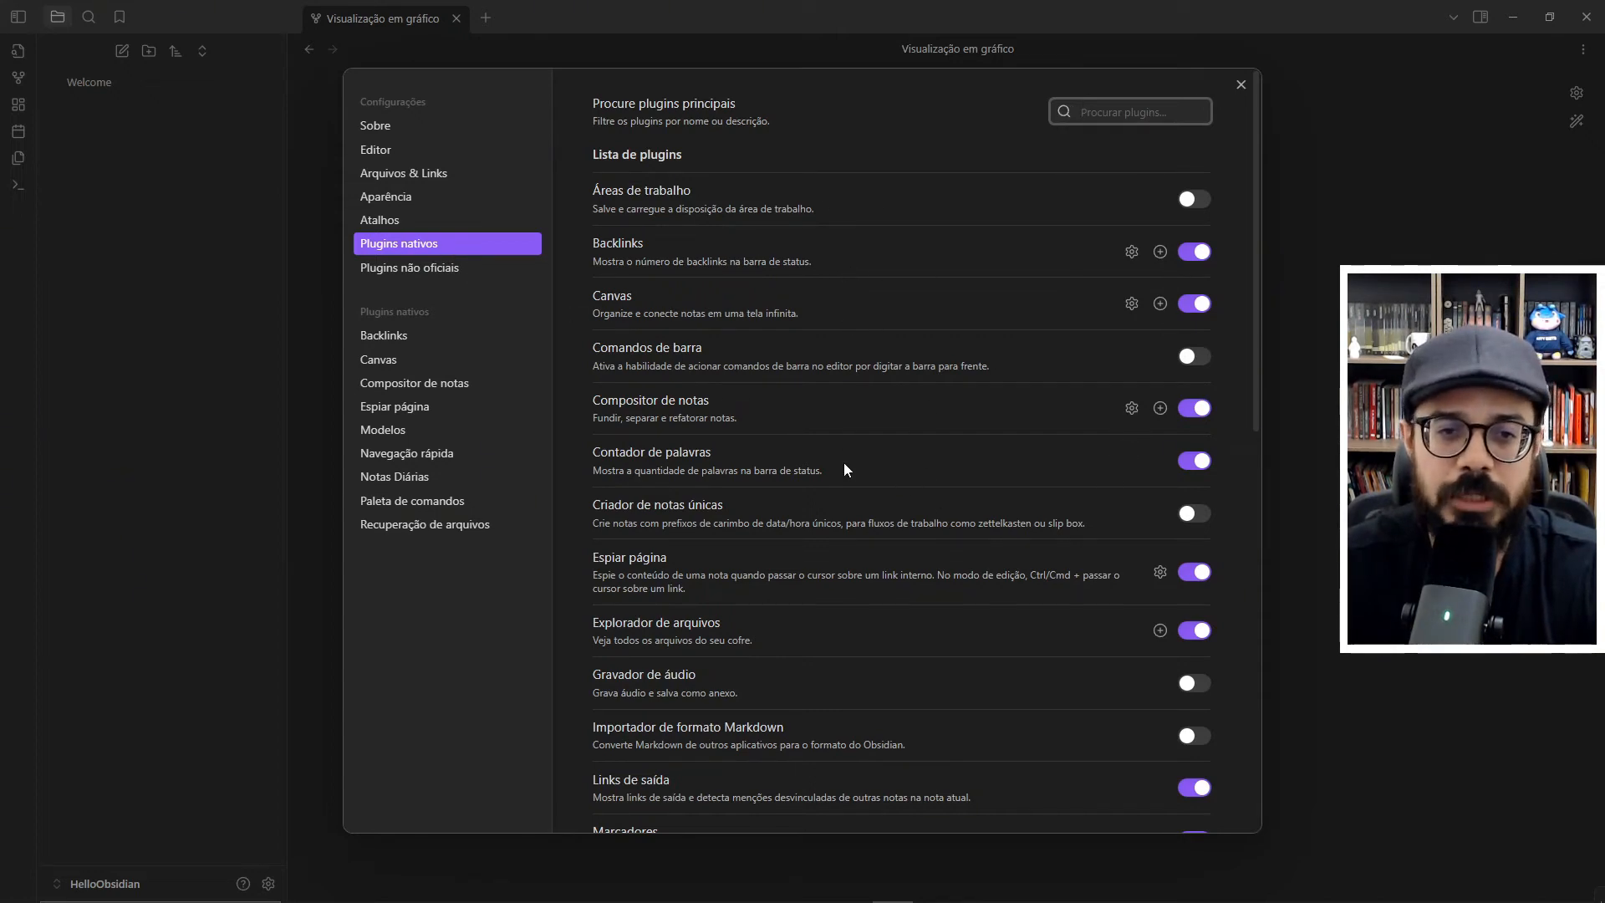
pyautogui.scroll(-7, 843, 435)
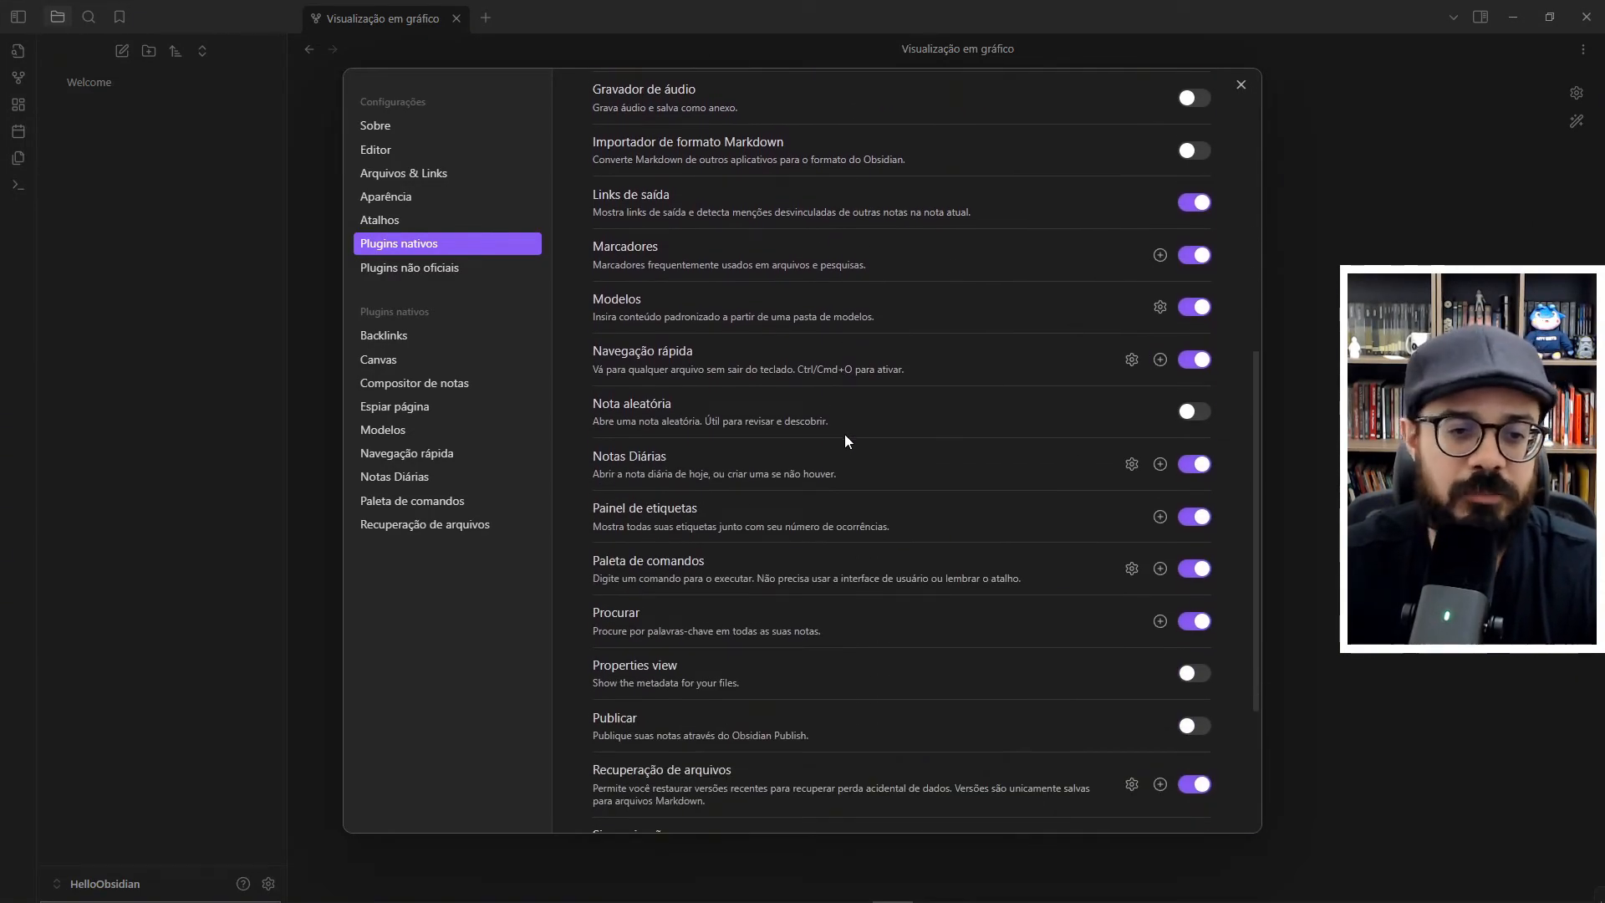
pyautogui.scroll(-3, 845, 441)
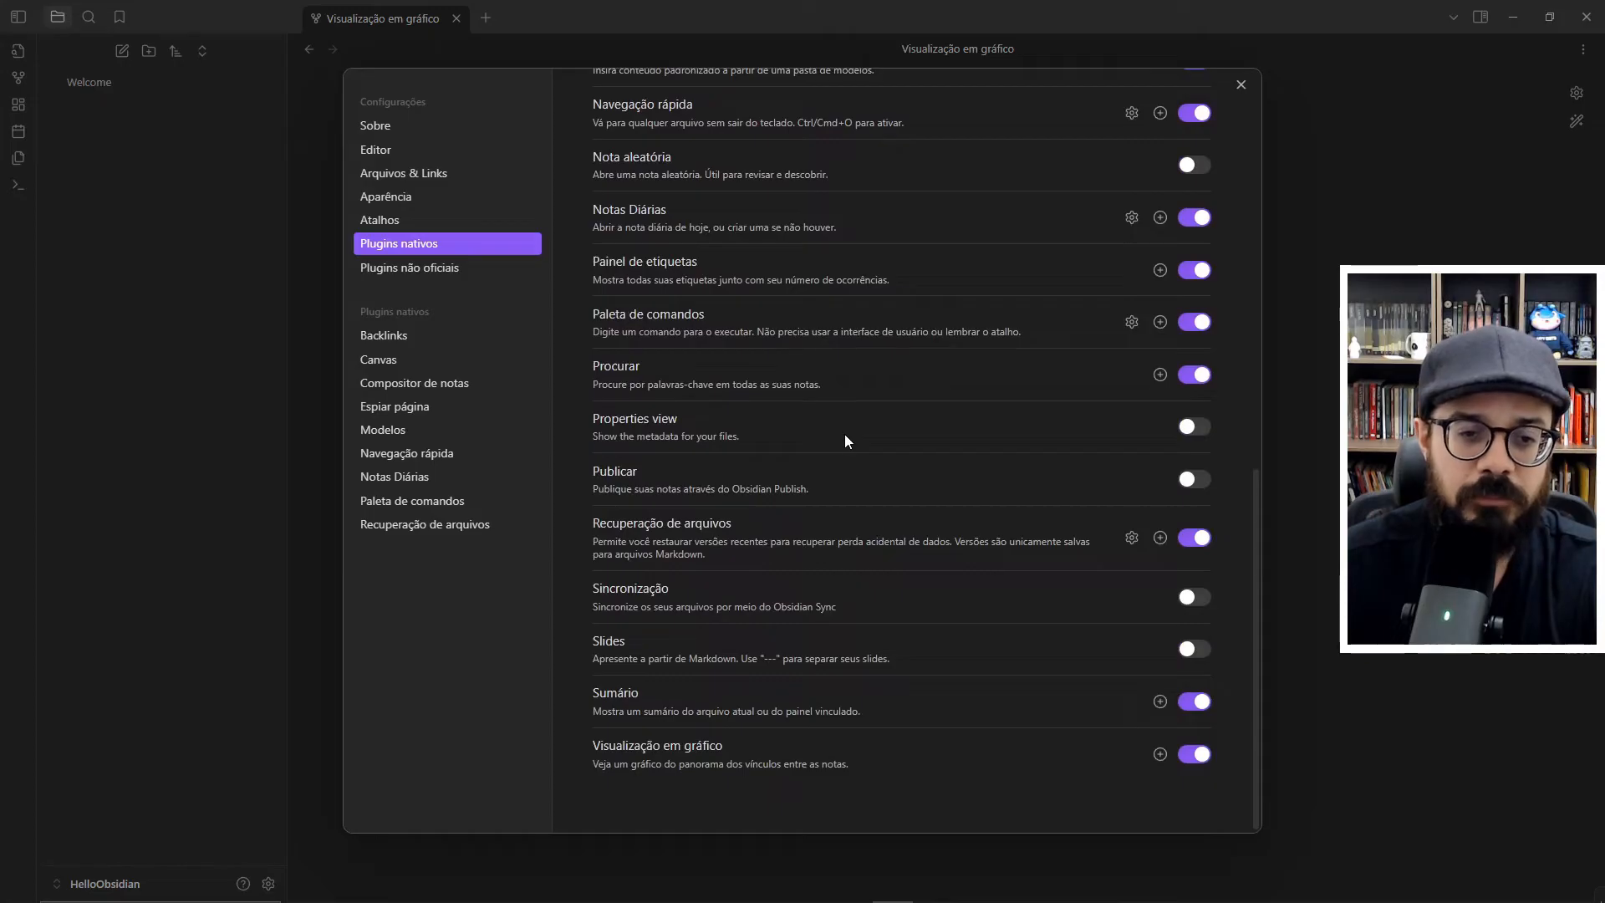
pyautogui.scroll(10, 800, 456)
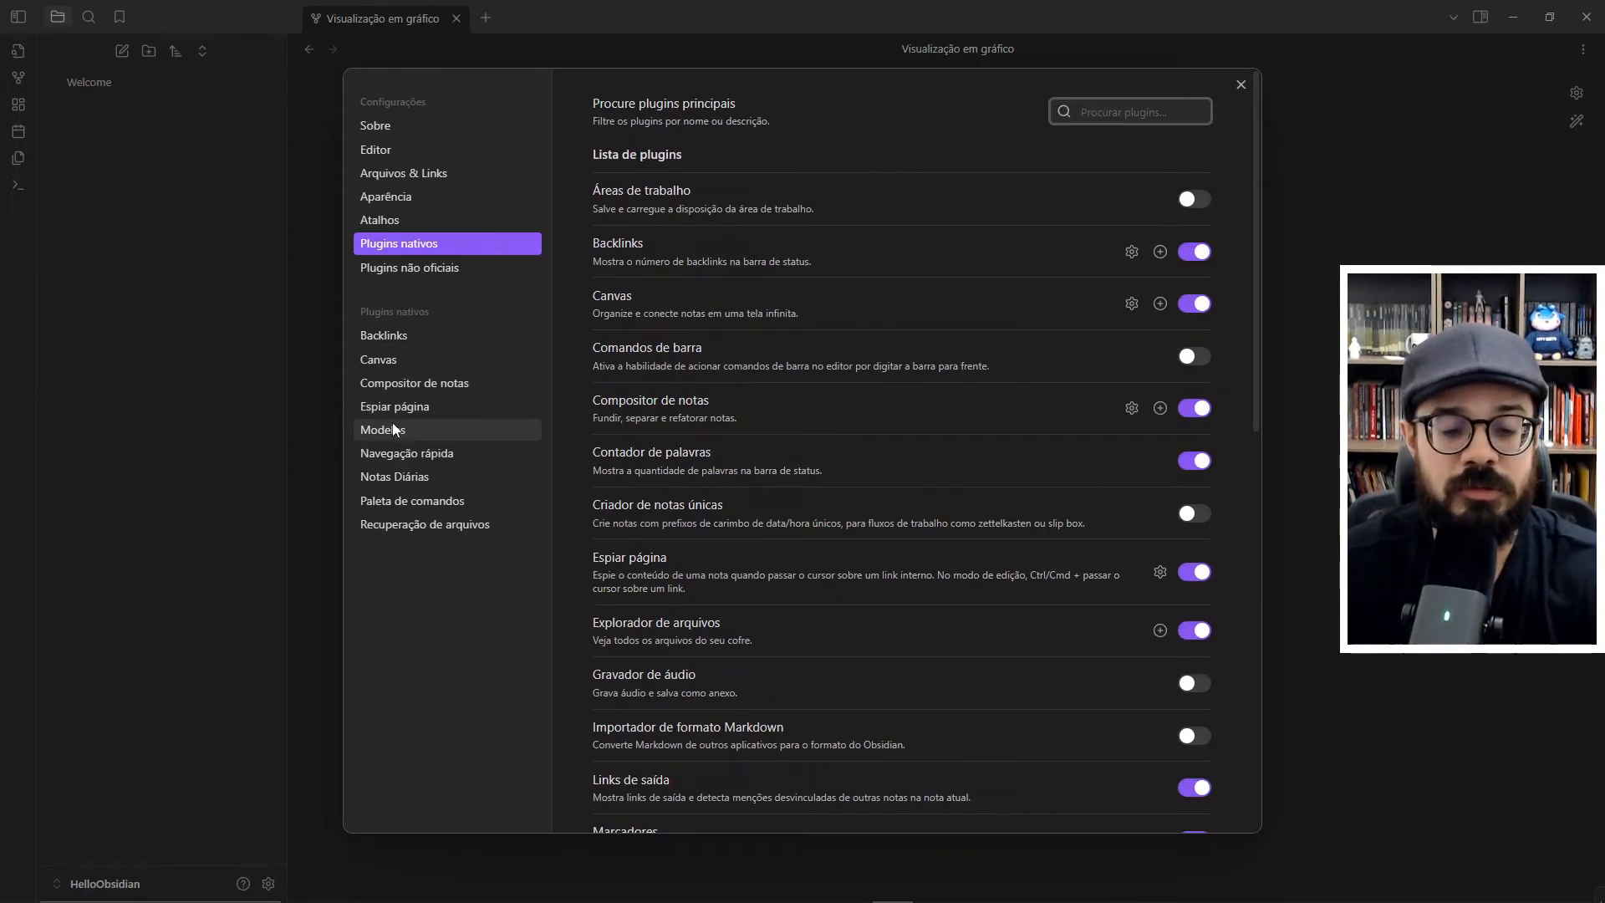
pyautogui.press('Escape')
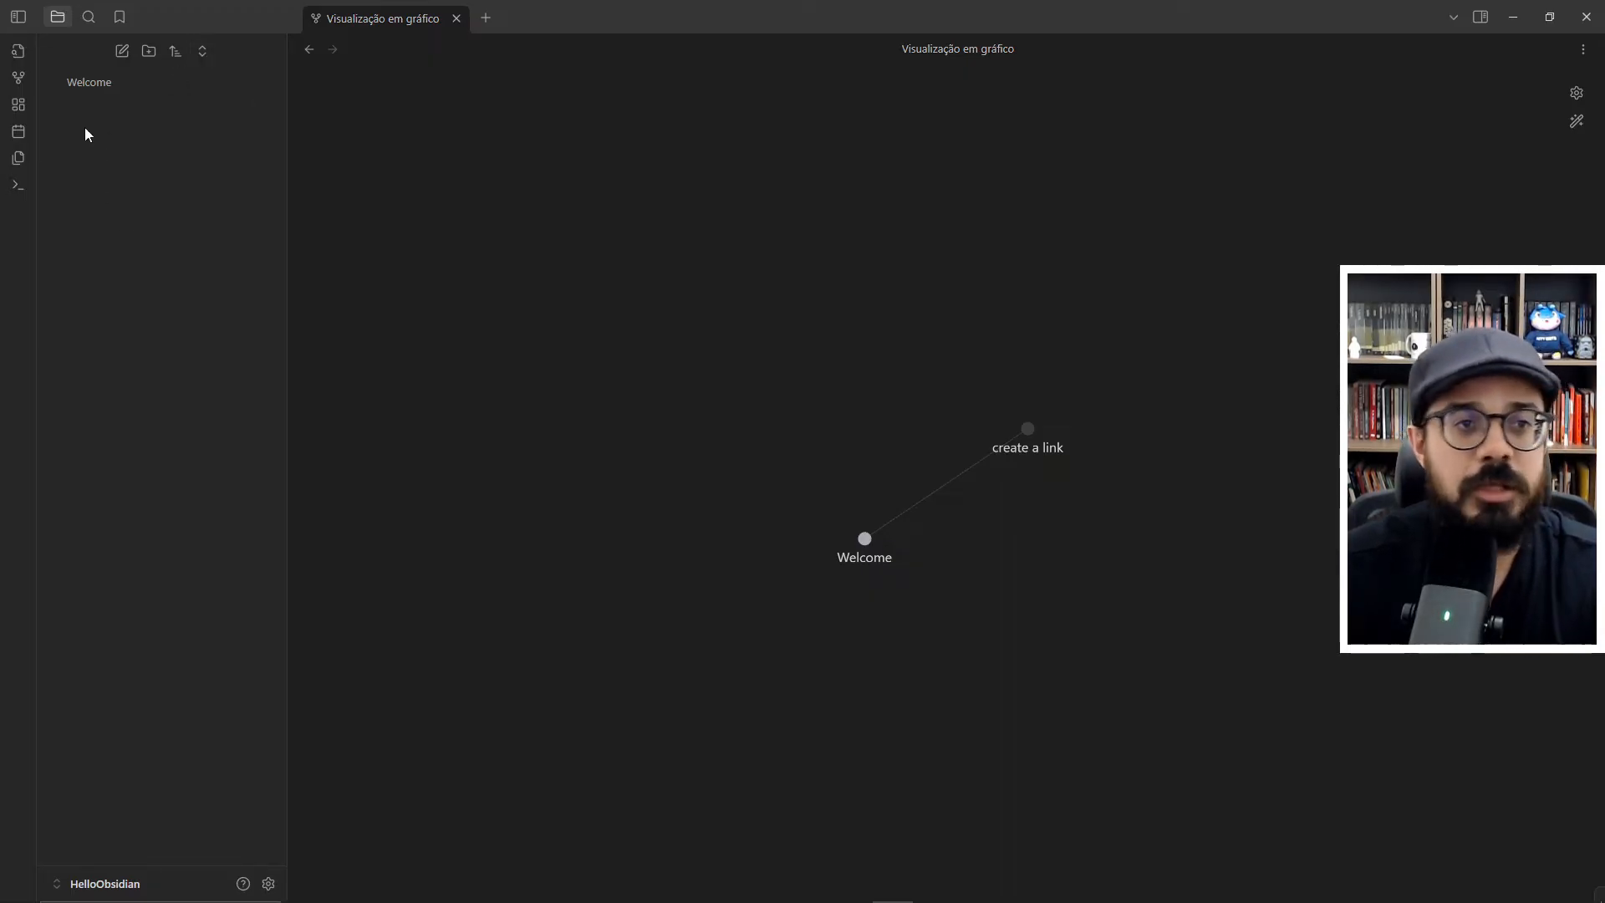
# - Create a new note in the vault titled "Nota 1"
pyautogui.click(123, 52)
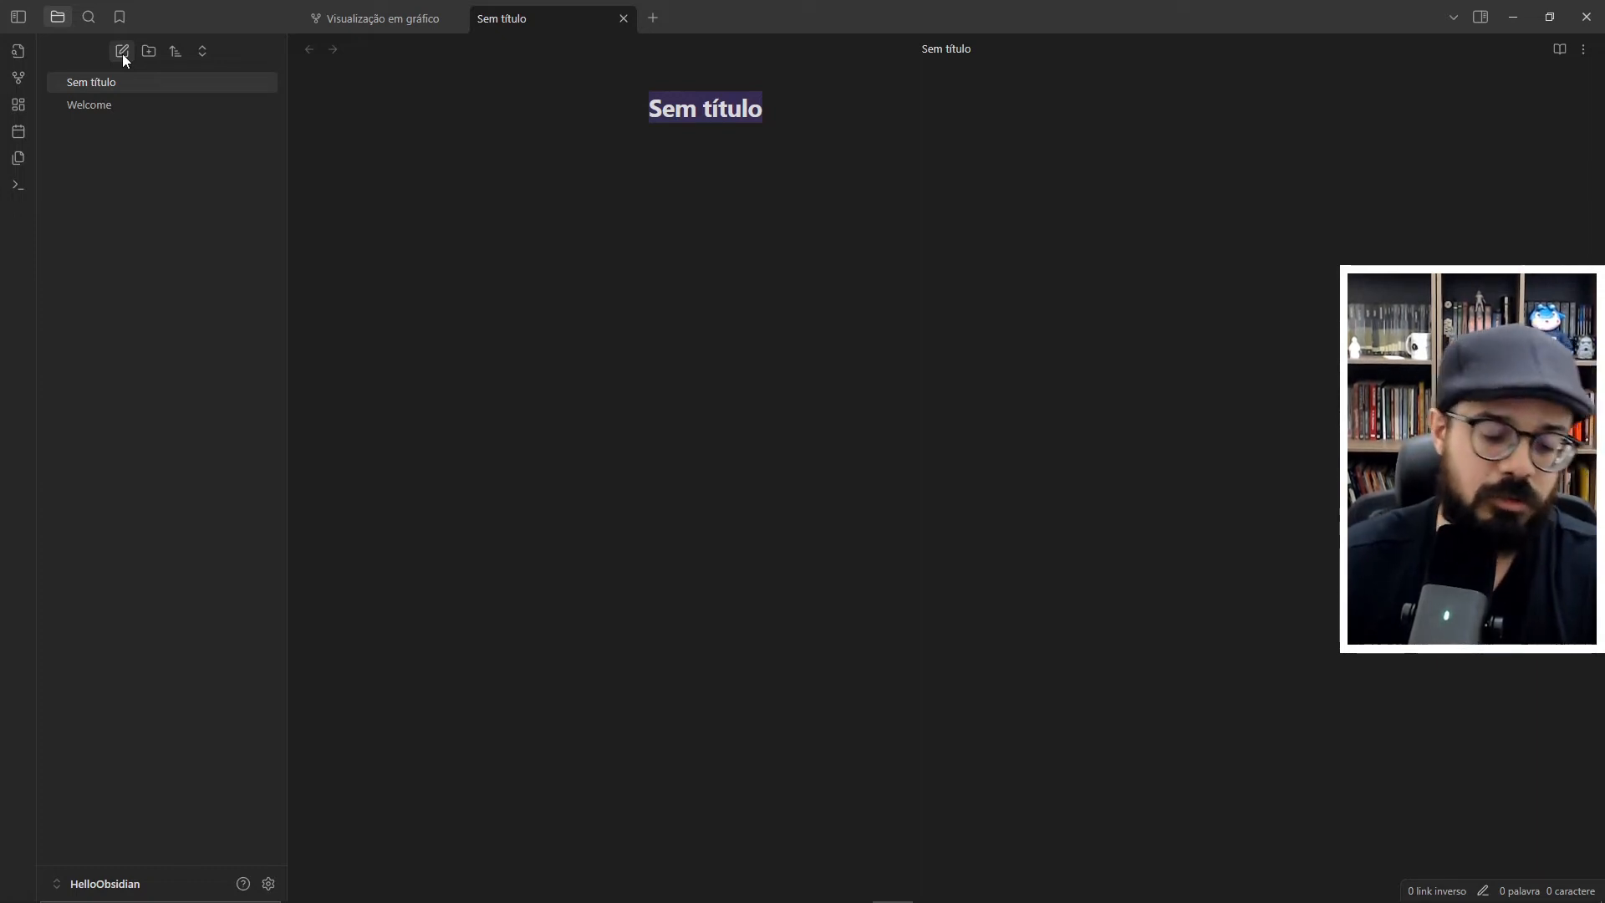
pyautogui.write('Nota 1')
pyautogui.press('Return')
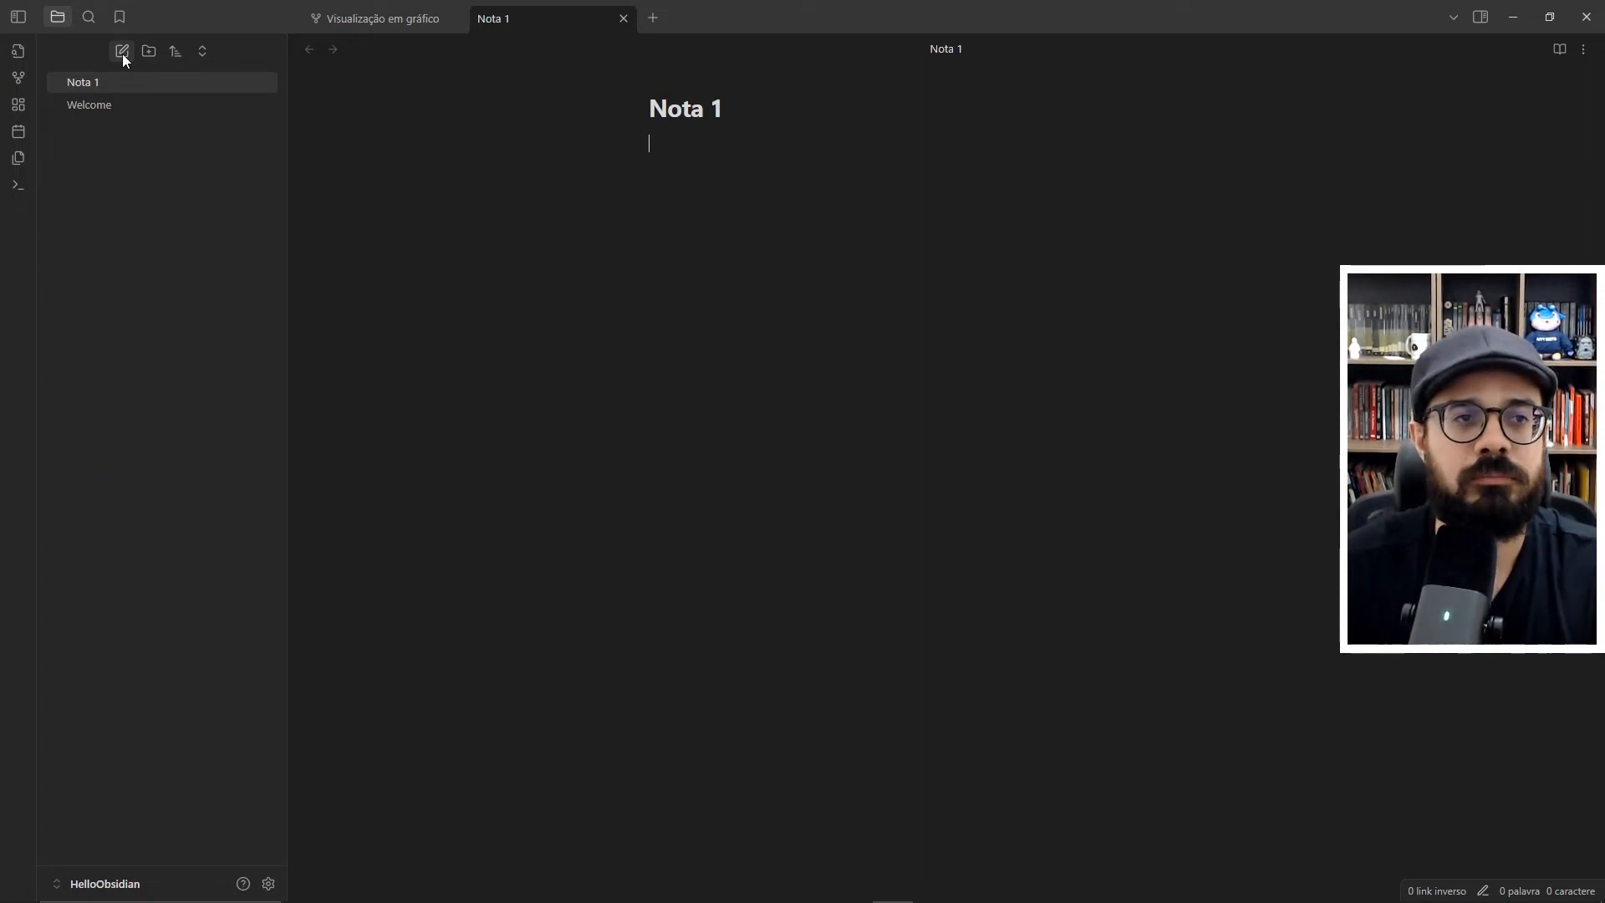
# - Open the Welcome note and toggle it between reading and editing views, ending in editing view
pyautogui.click(127, 105)
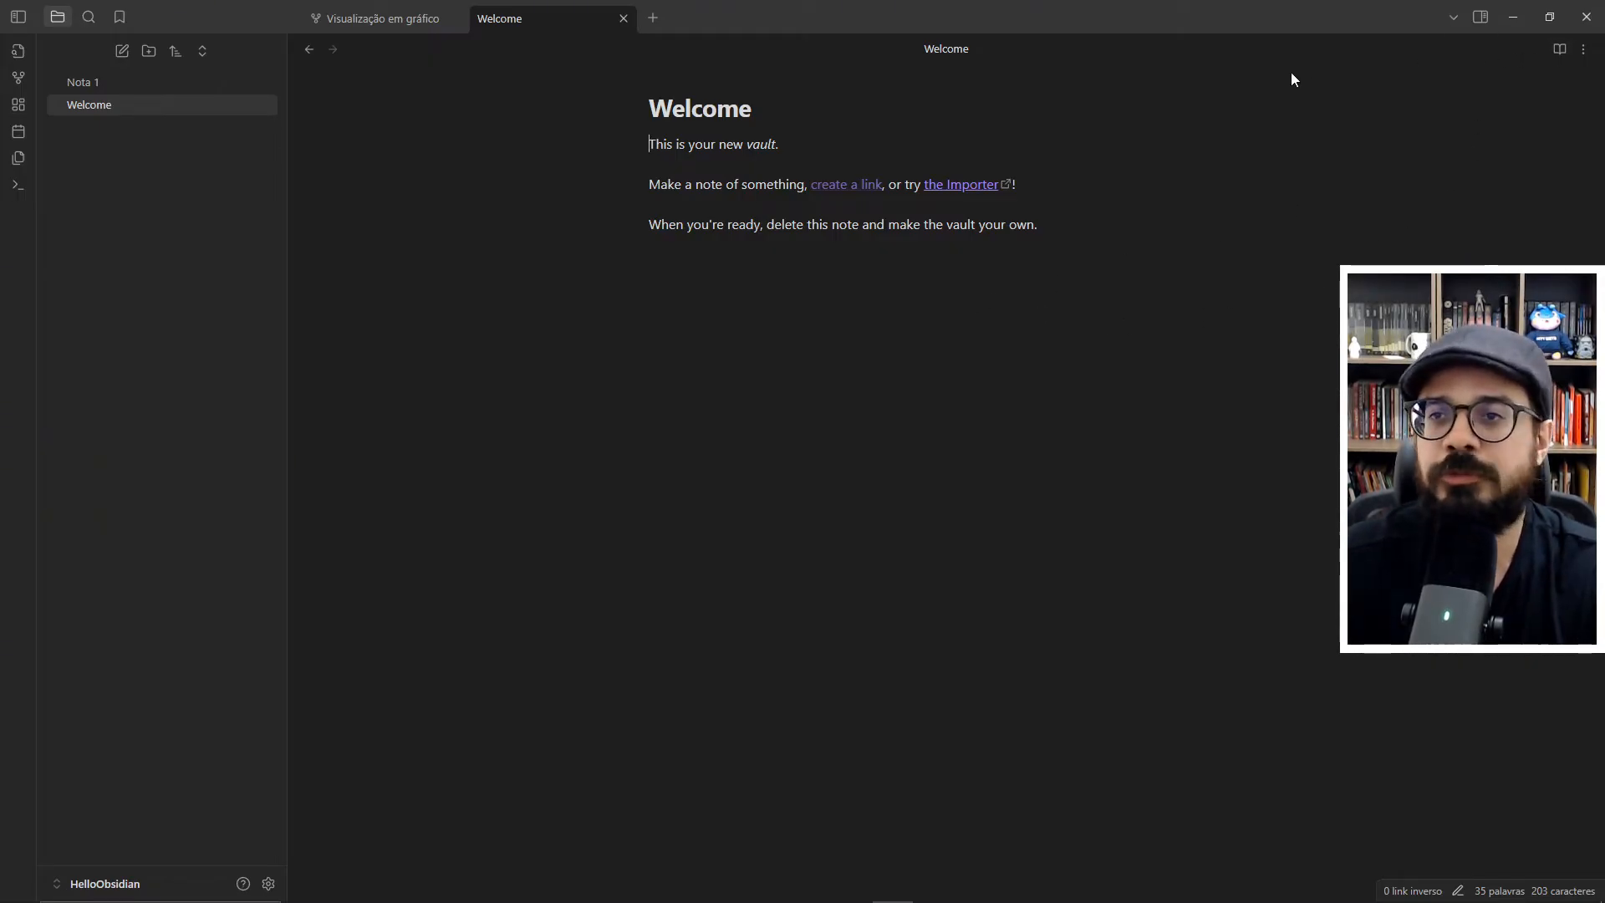
pyautogui.click(1557, 53)
pyautogui.click(1555, 52)
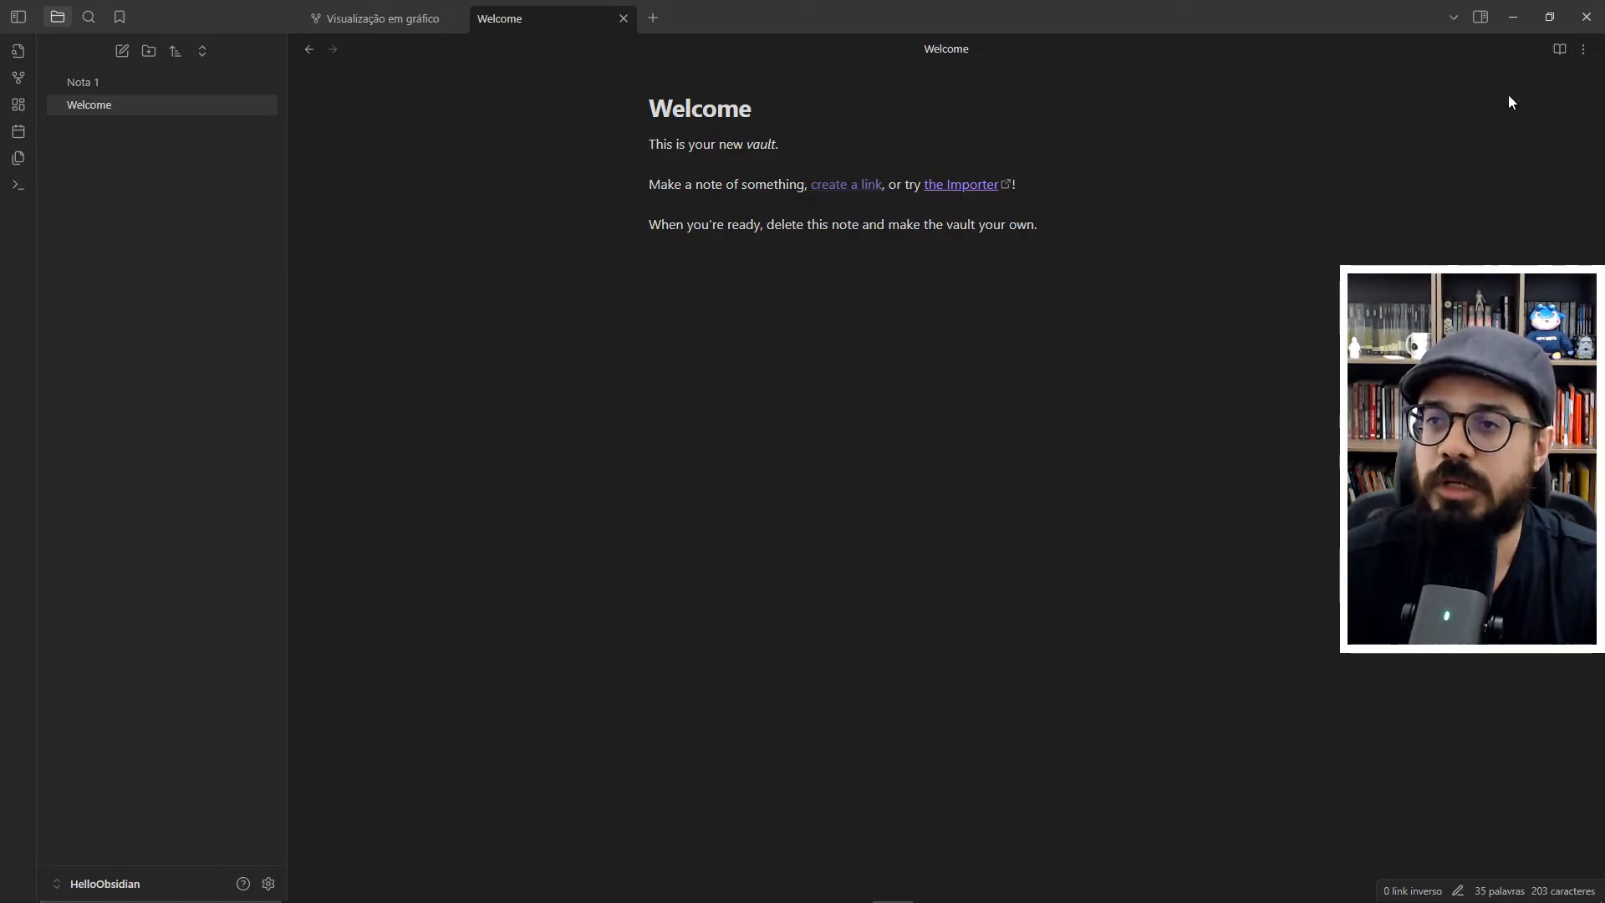
pyautogui.click(1558, 52)
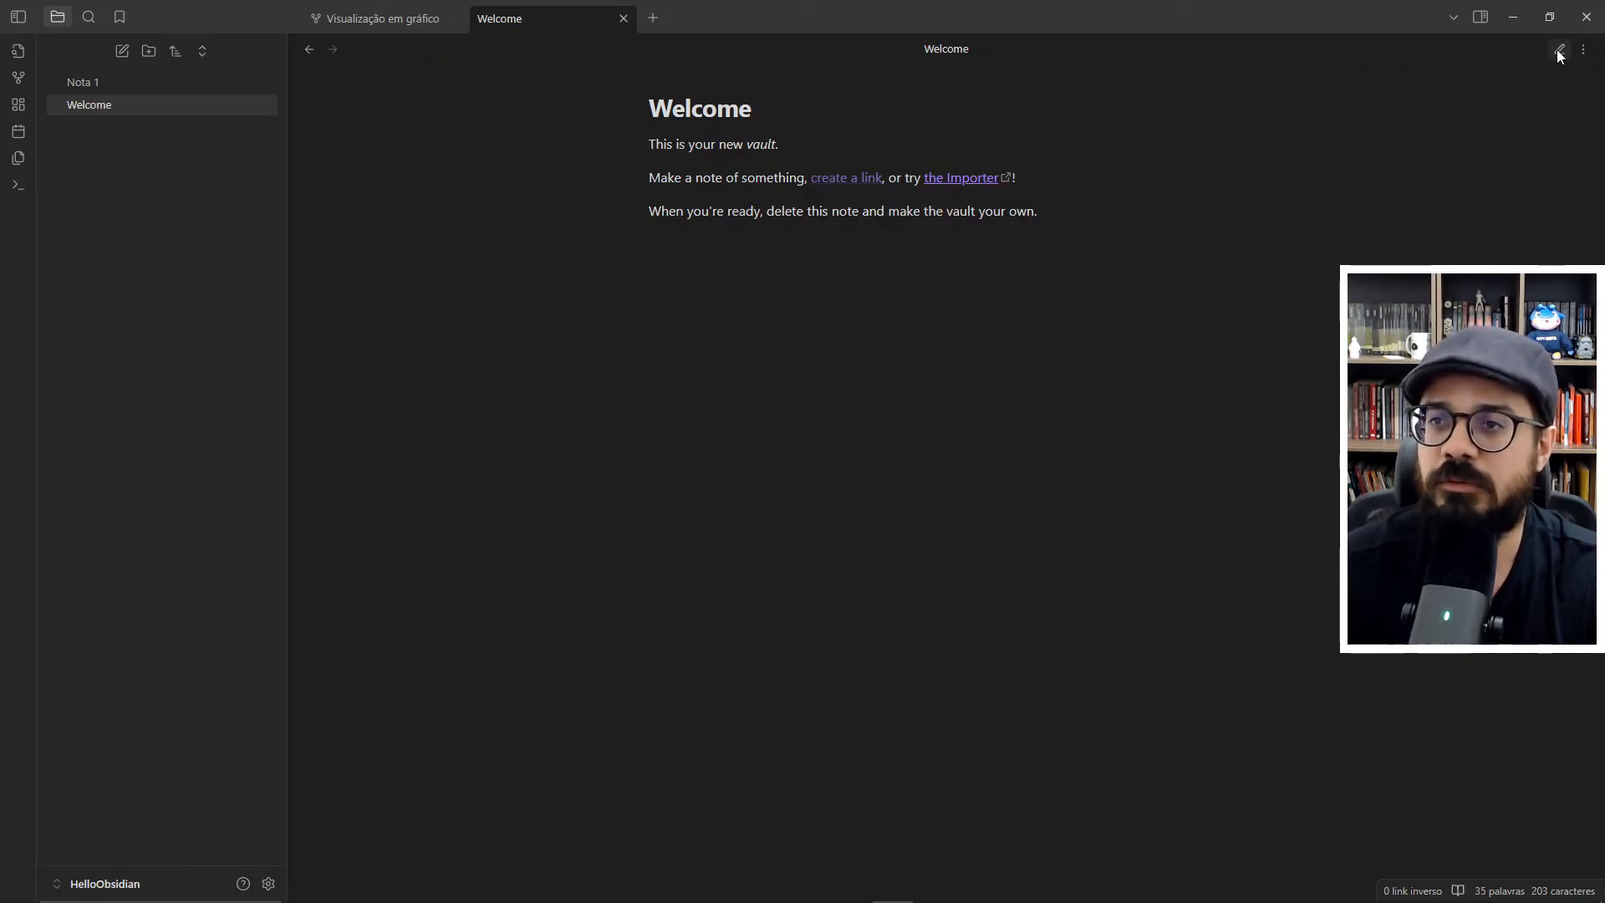
pyautogui.click(1559, 52)
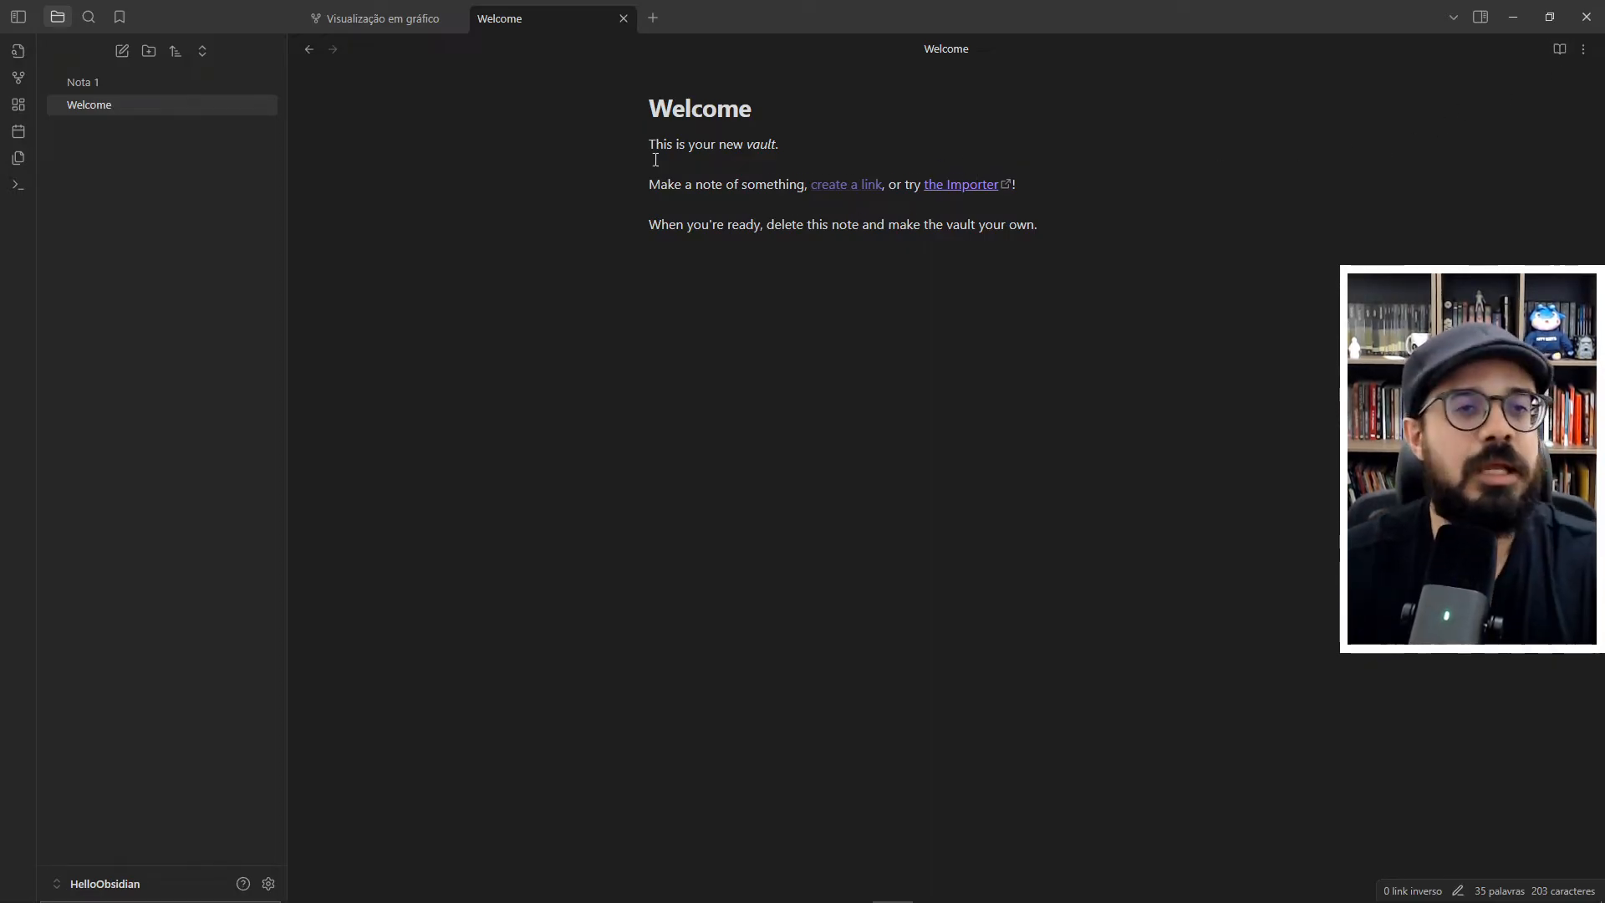
# - Switch to the Brave browser and search the web for "lorem ipsum" in a new tab
pyautogui.hotkey('alt', 'Tab')
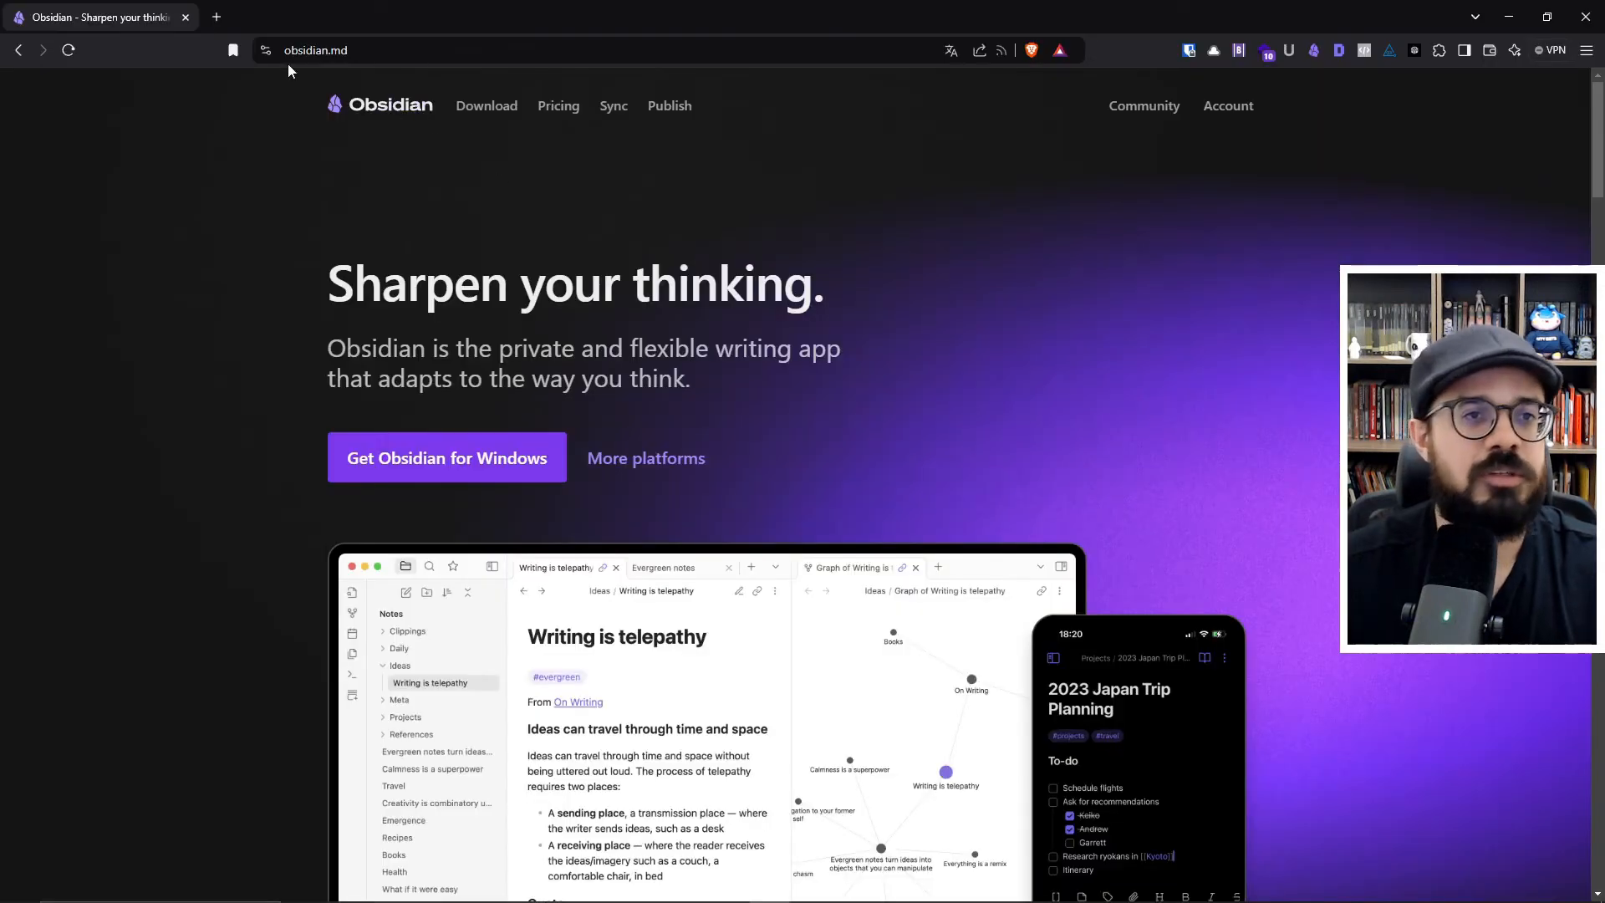
pyautogui.hotkey('alt', 'Tab')
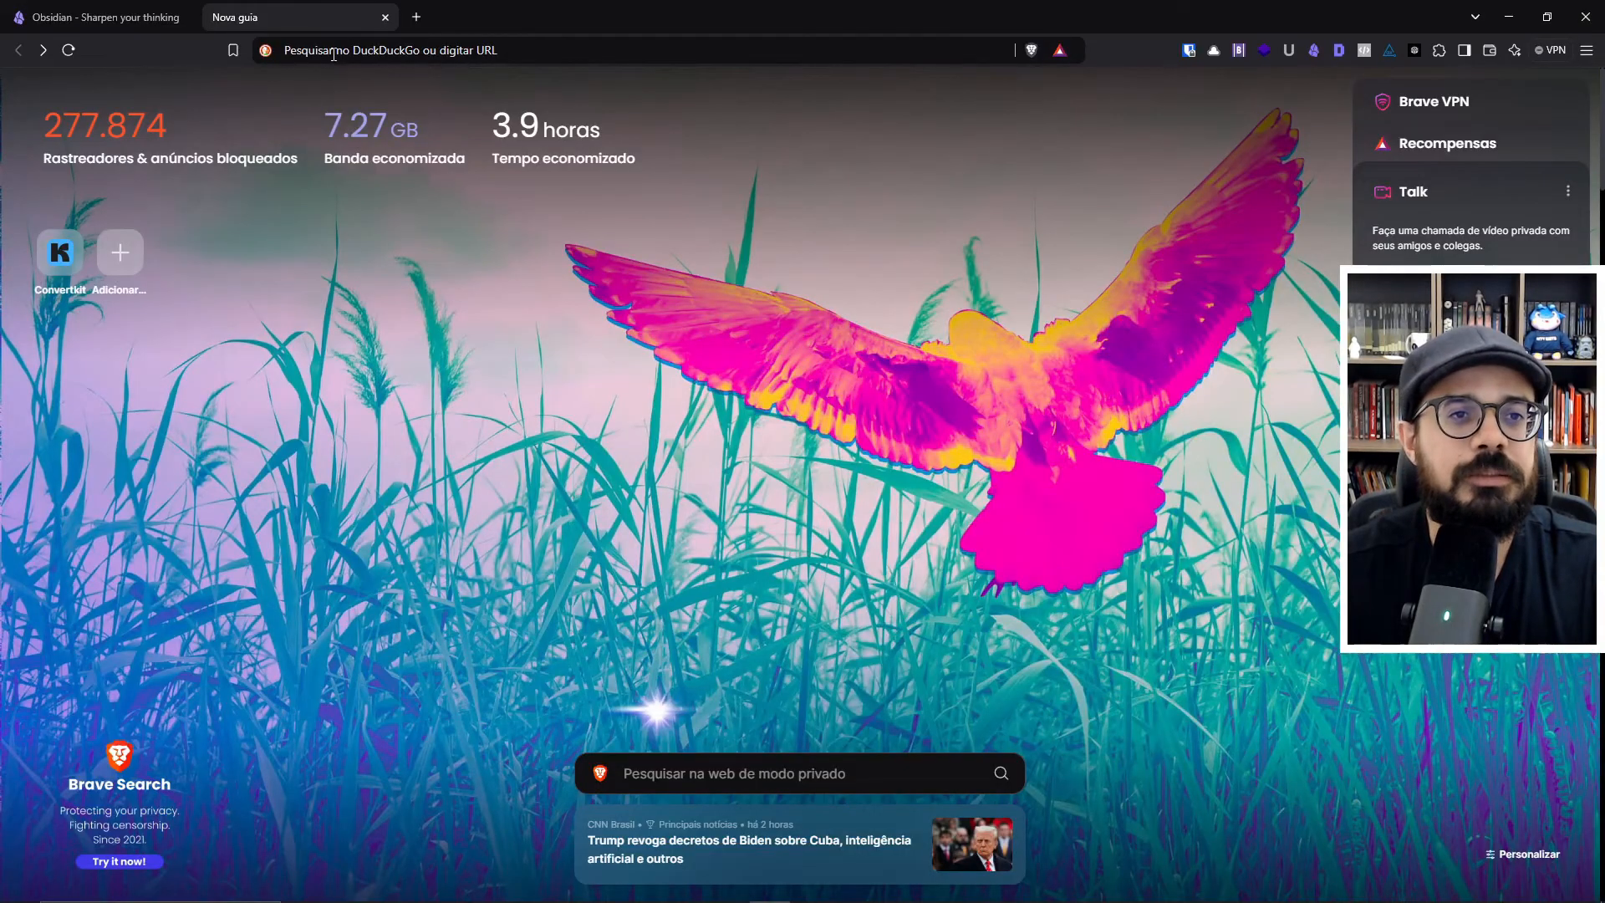
pyautogui.click(334, 52)
pyautogui.write('lo')
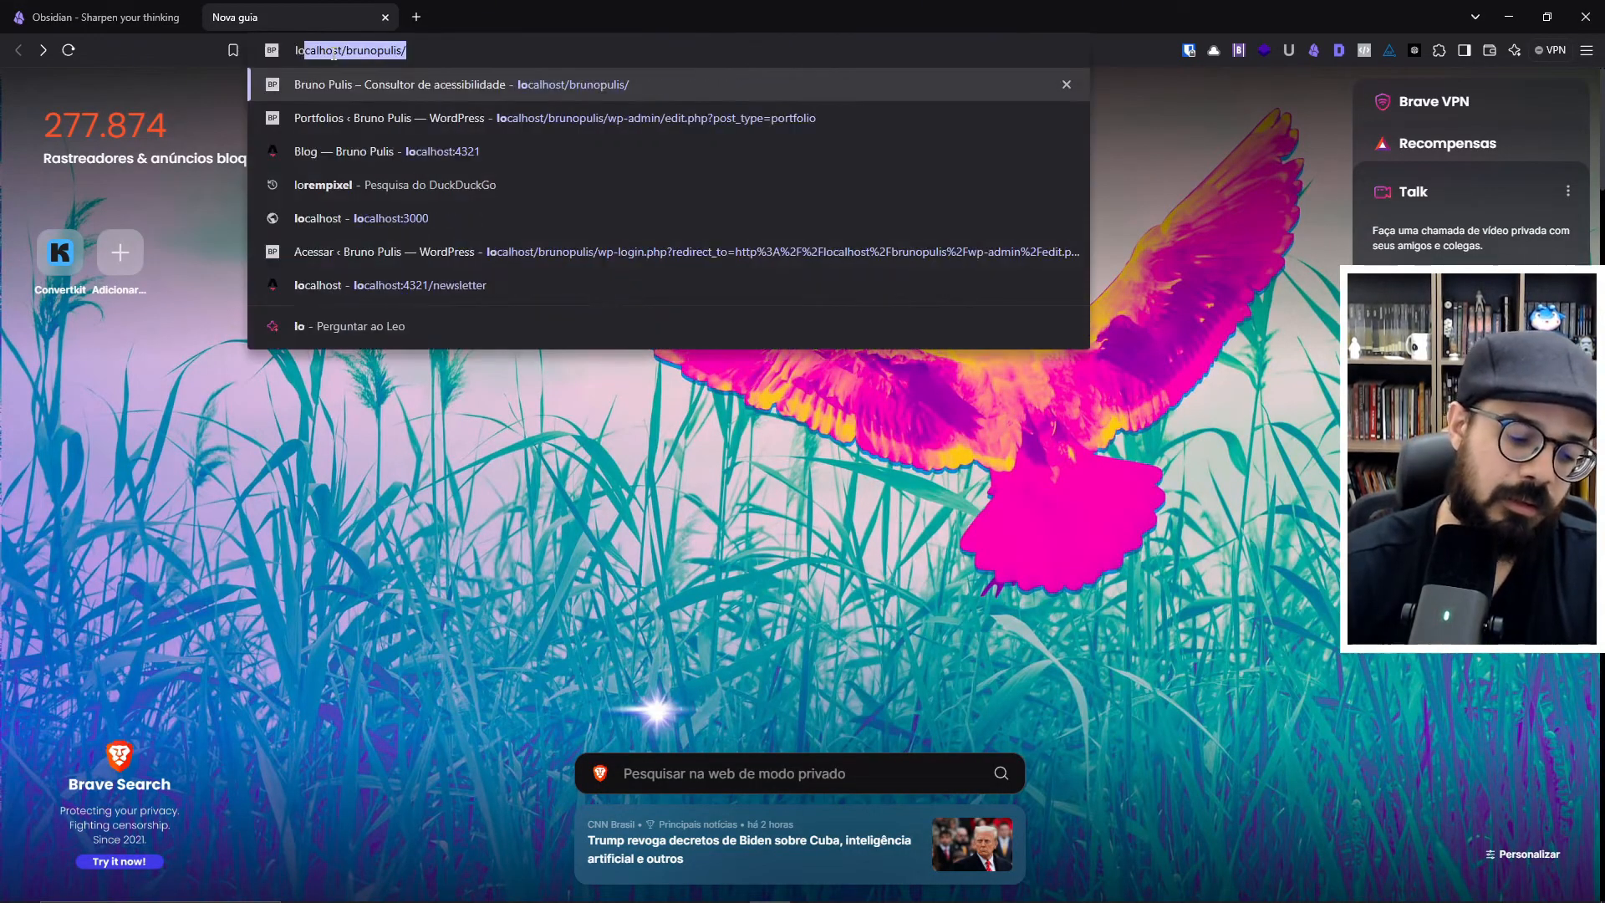
pyautogui.write('rem ipsum')
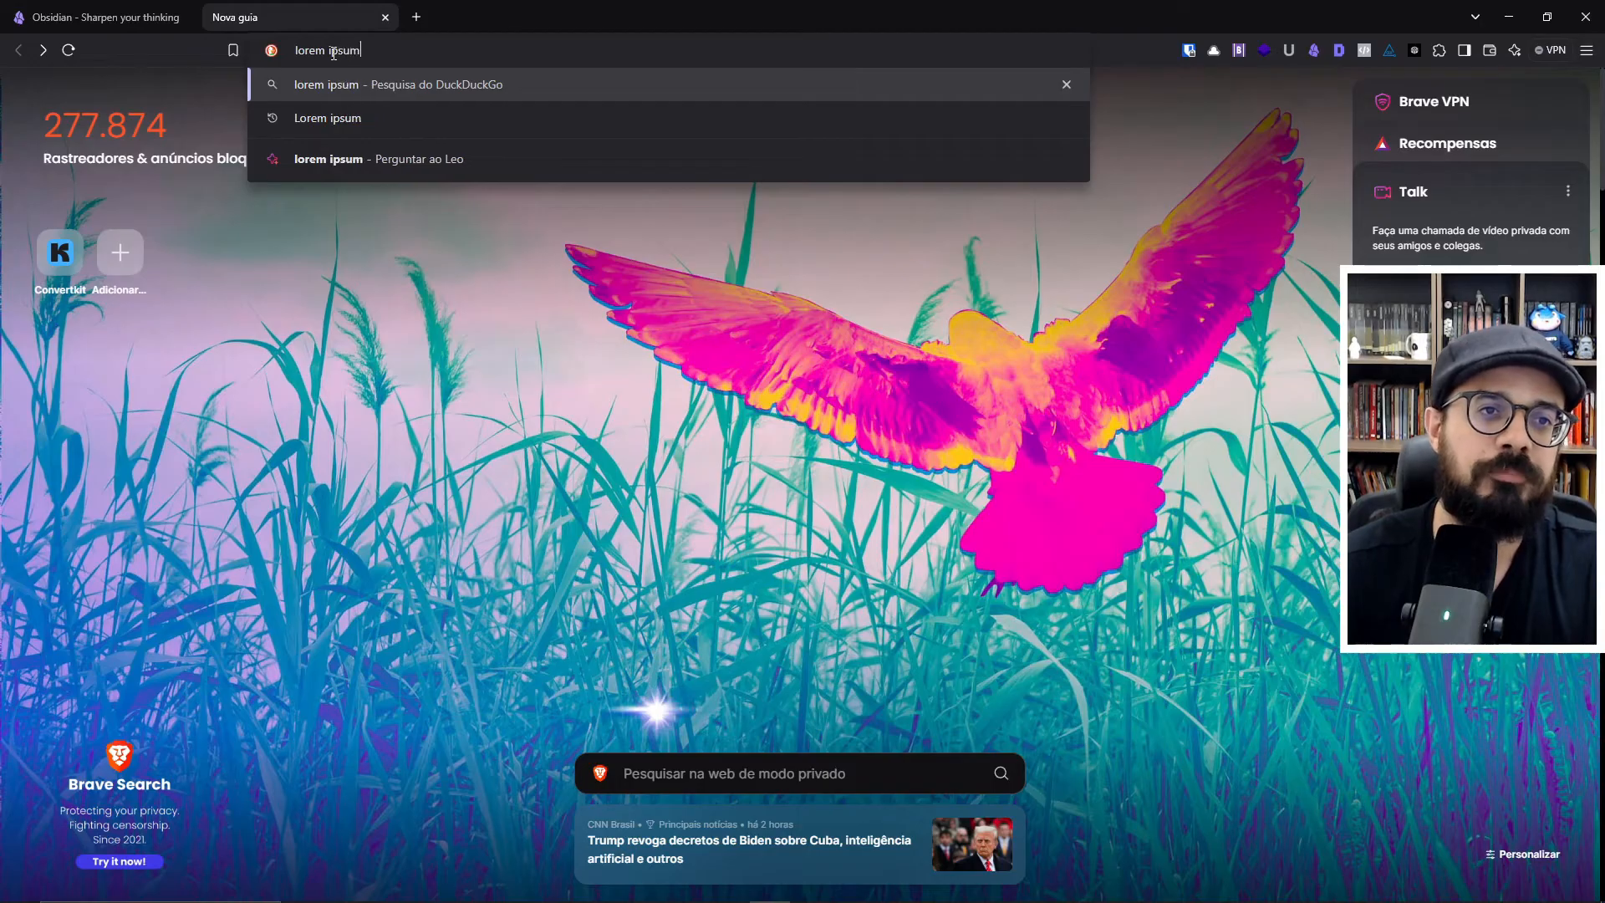
pyautogui.press('Return')
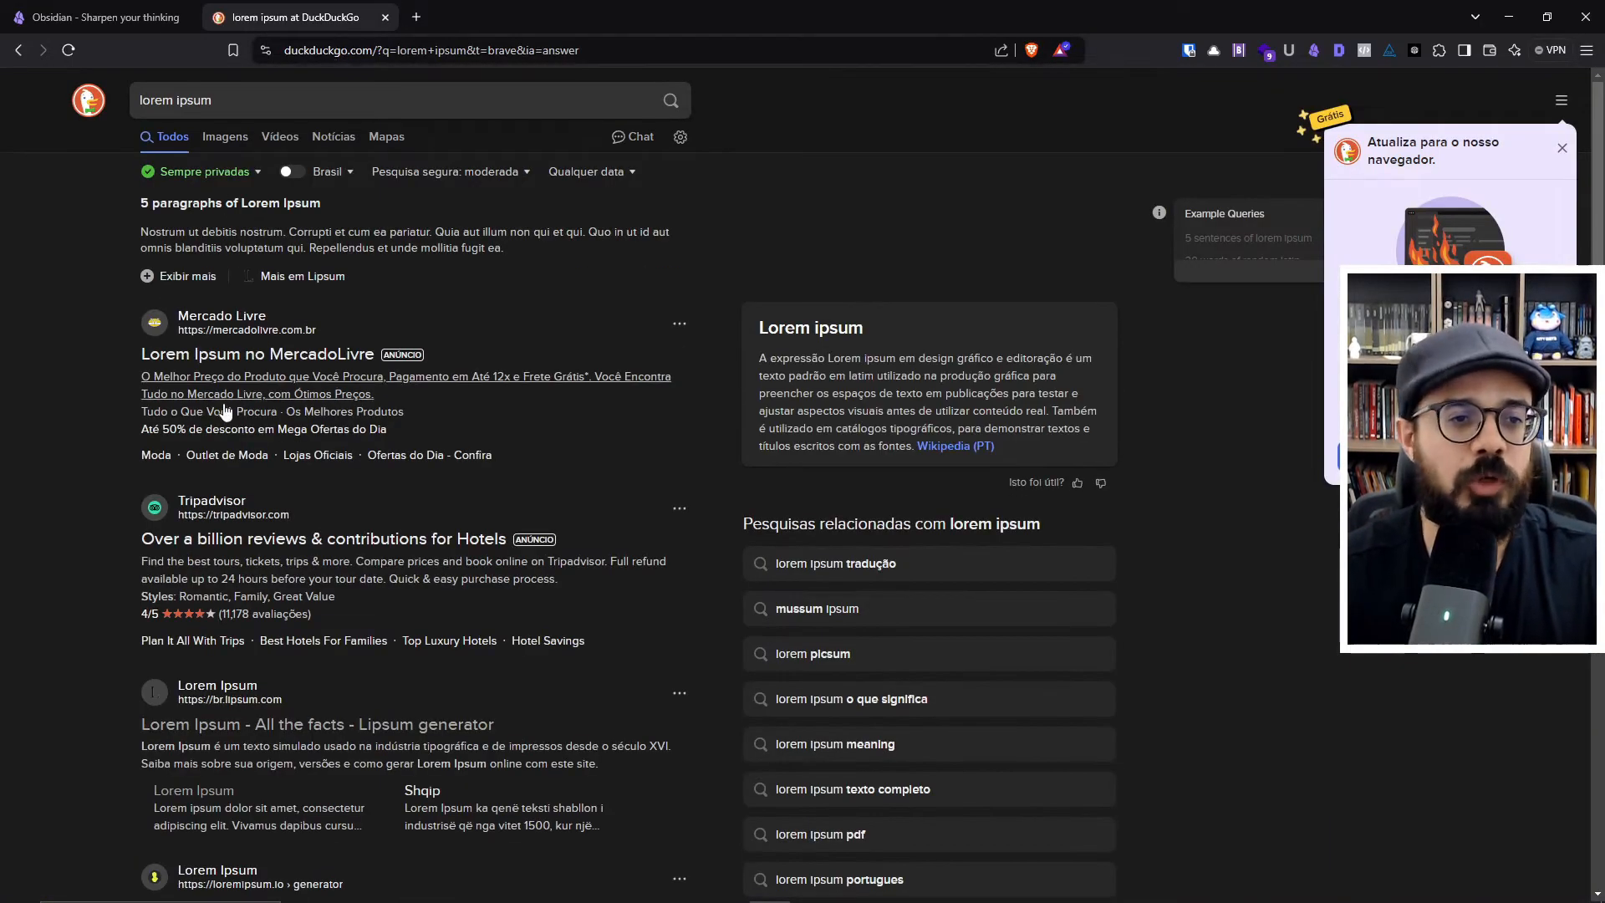
# - Open the br.lipsum.com site from the results, generate Lorem Ipsum paragraphs, and copy all the generated text
pyautogui.click(248, 685)
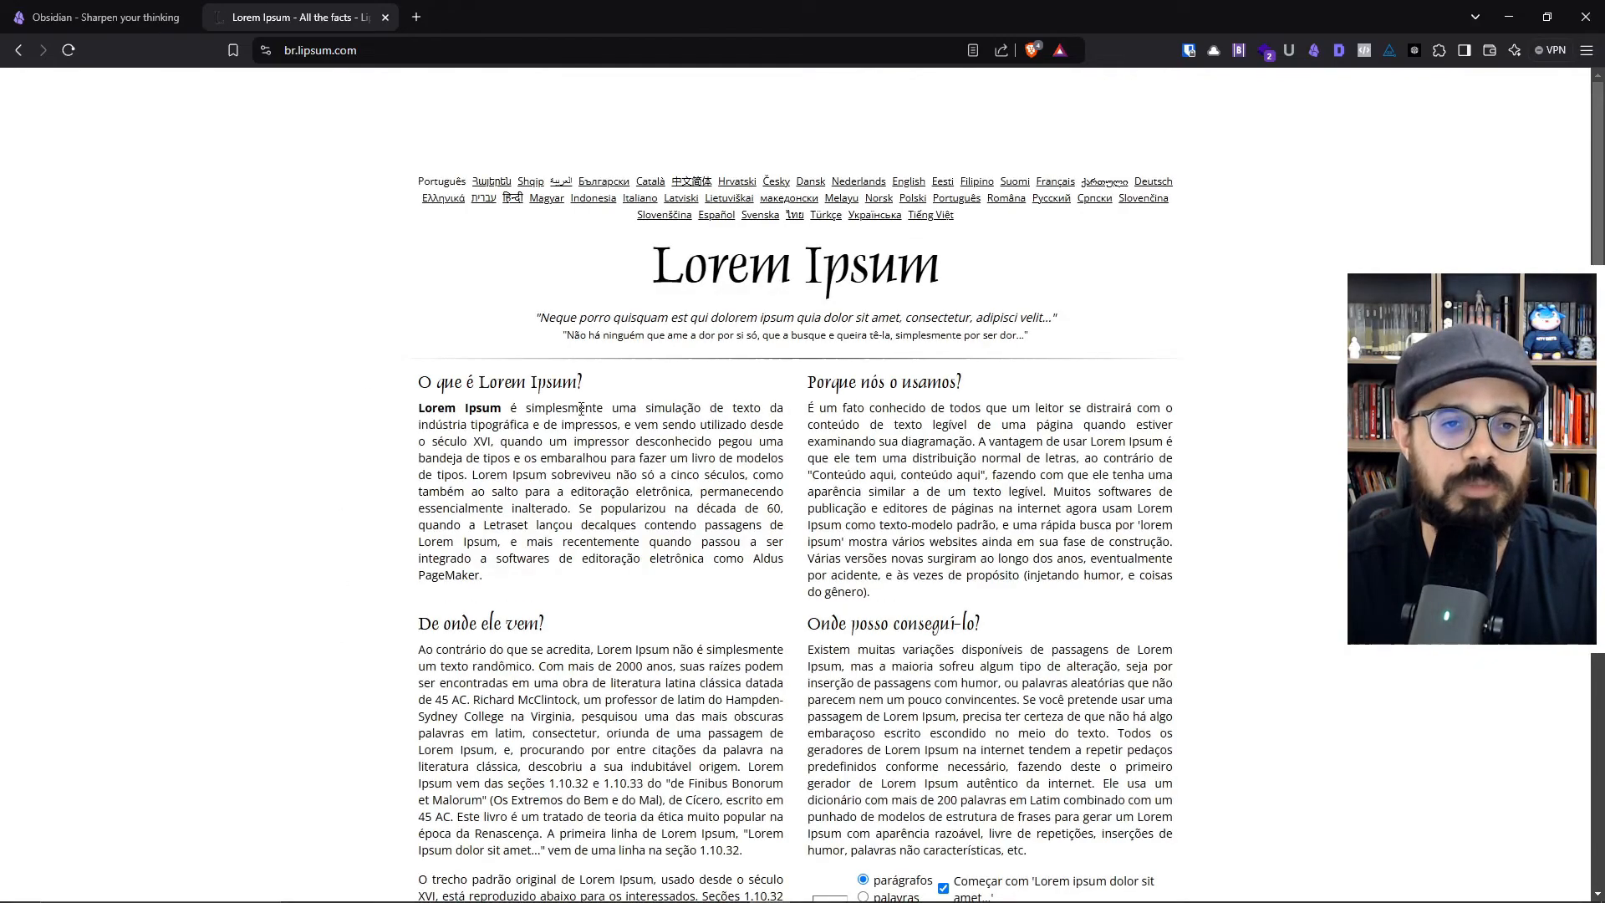
pyautogui.scroll(-7, 338, 468)
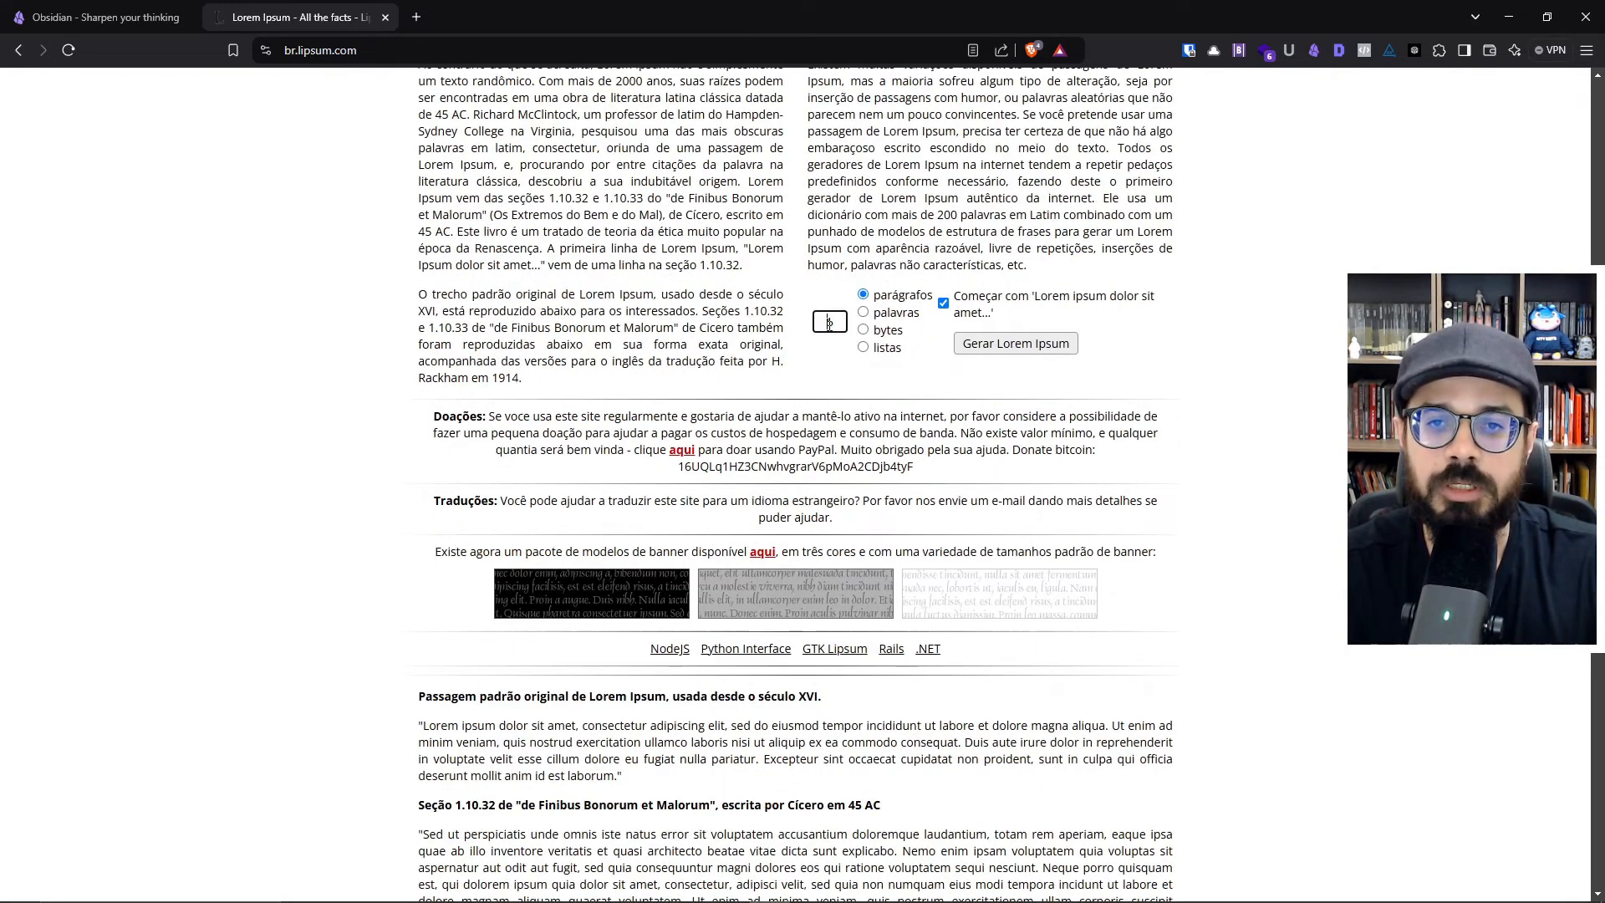
pyautogui.click(1016, 343)
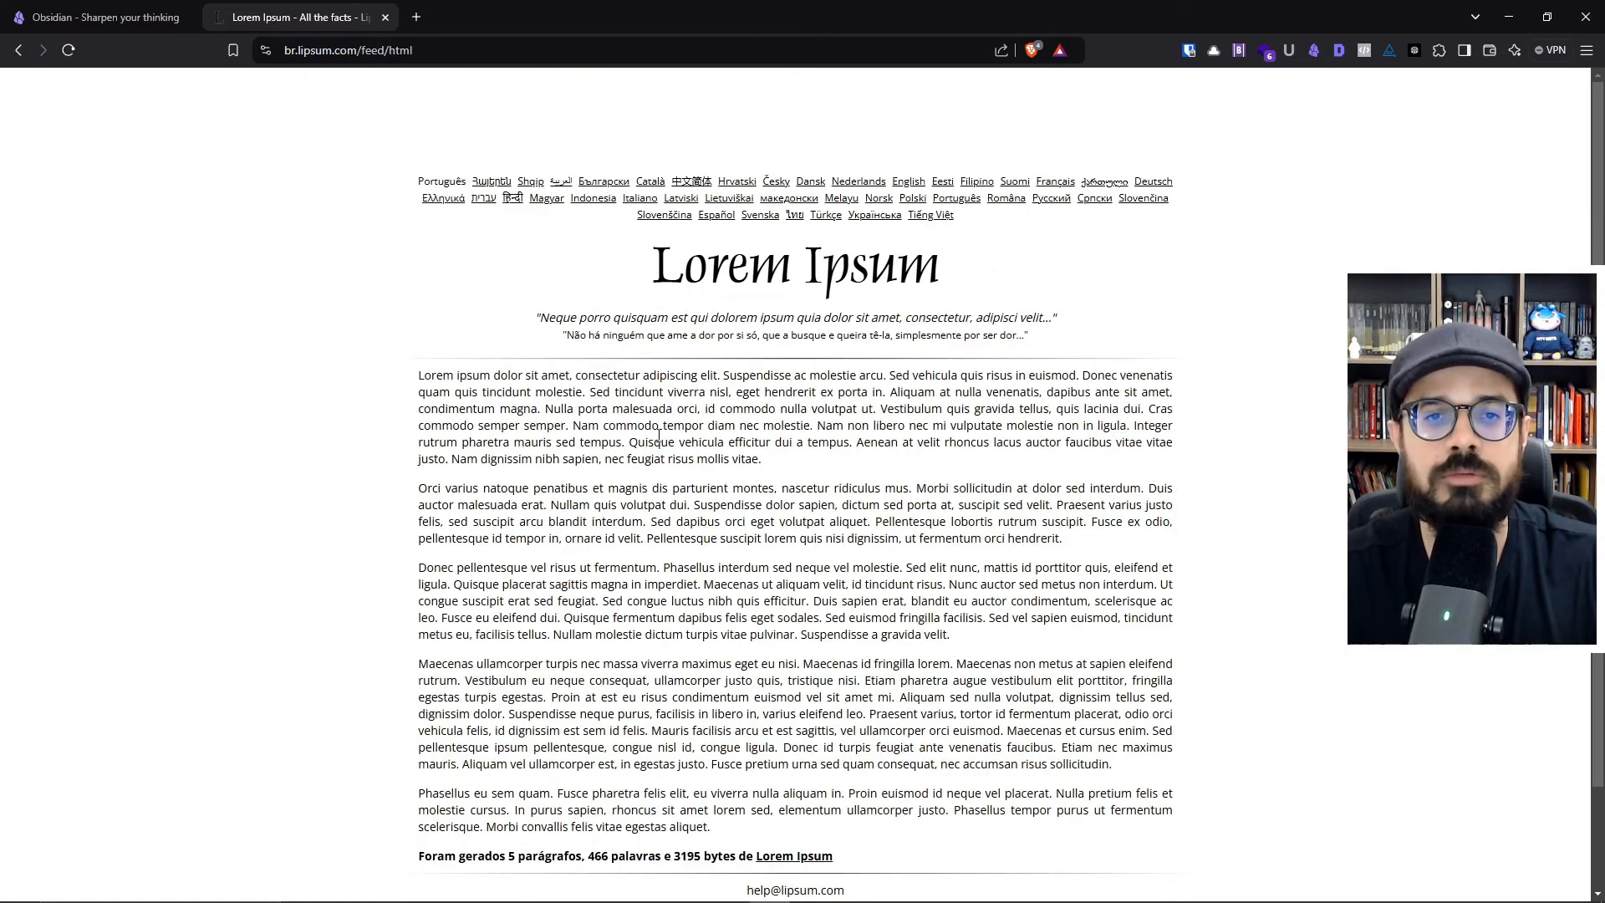
pyautogui.moveTo(418, 374); pyautogui.dragTo(715, 827)
pyautogui.hotkey('ctrl', 'c')
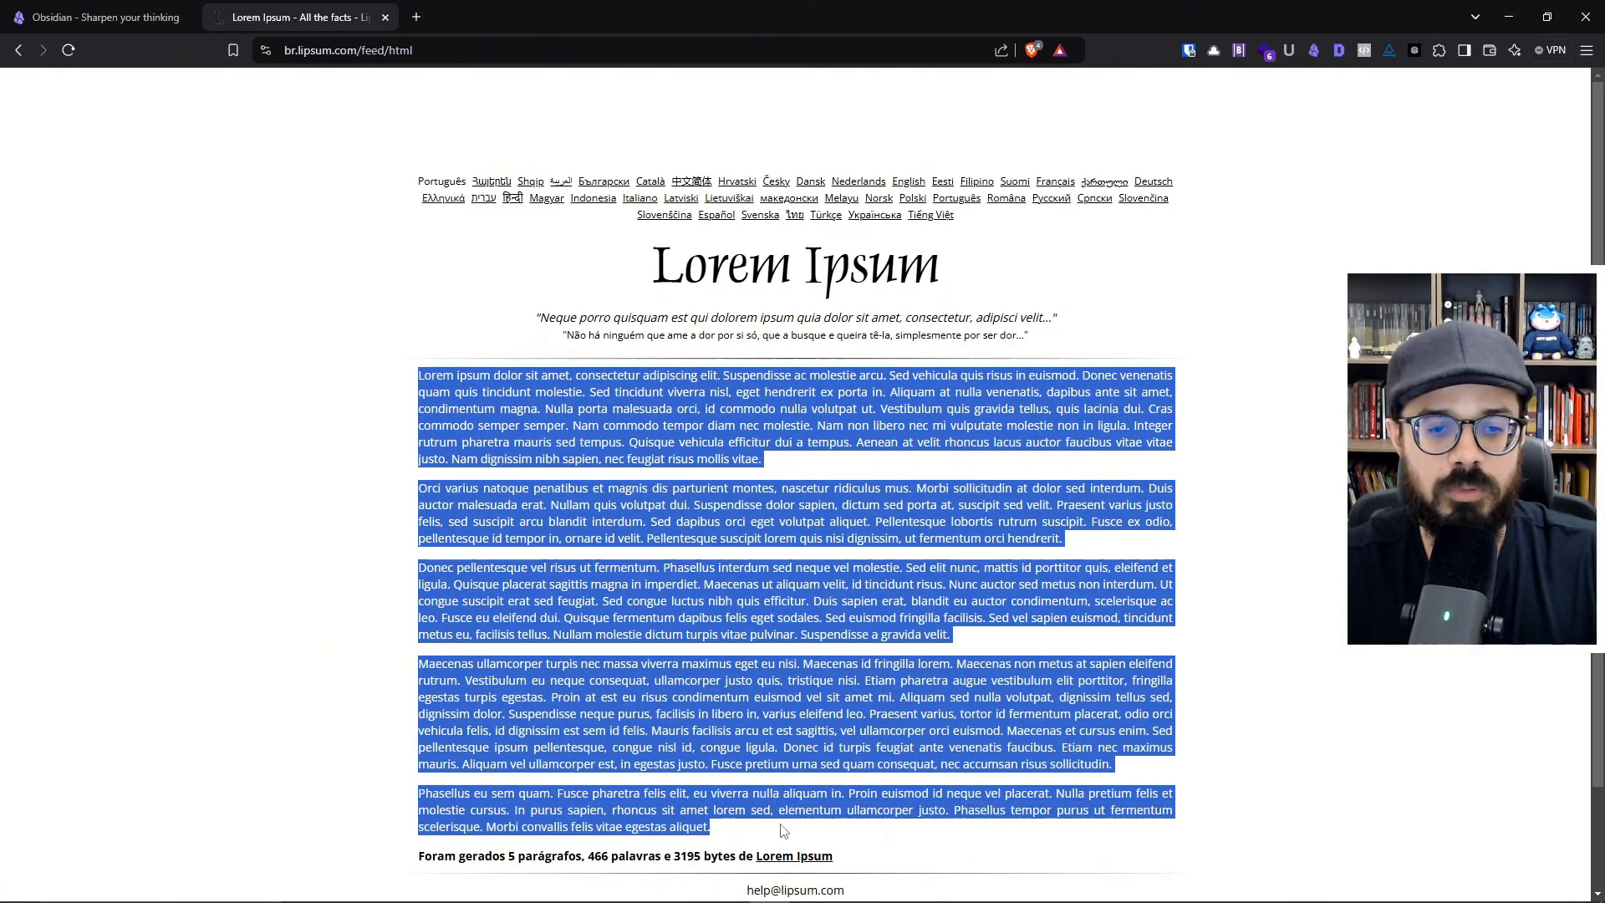
# - Return to Obsidian and paste the copied Lorem Ipsum paragraphs into the body of Nota 1
pyautogui.hotkey('alt', 'Tab')
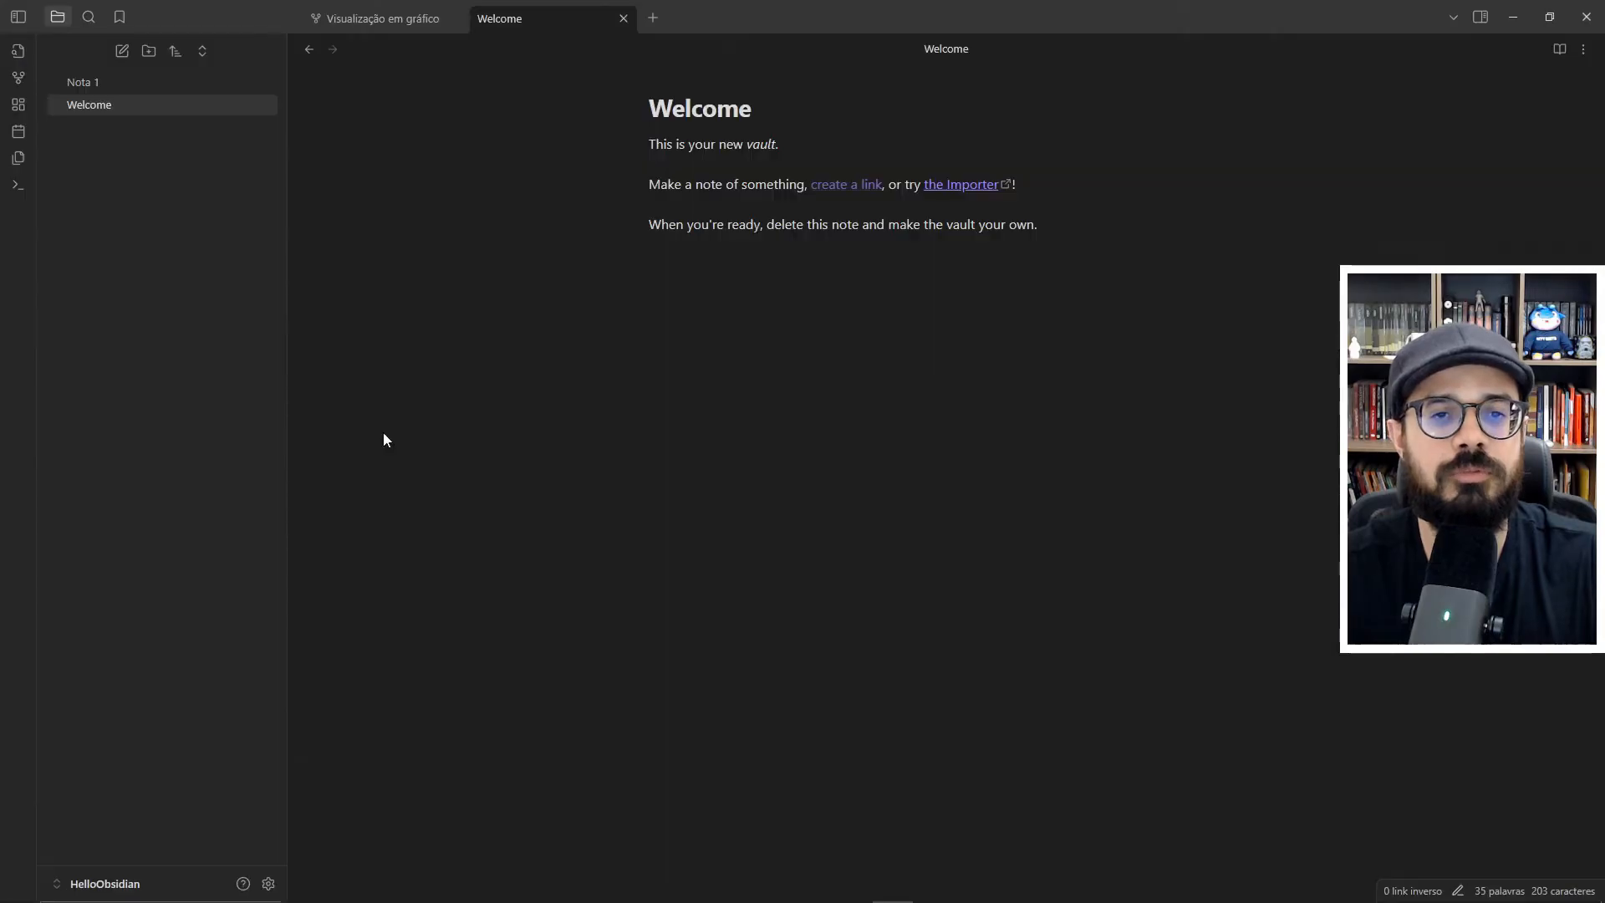
pyautogui.click(95, 88)
pyautogui.hotkey('ctrl', 'v')
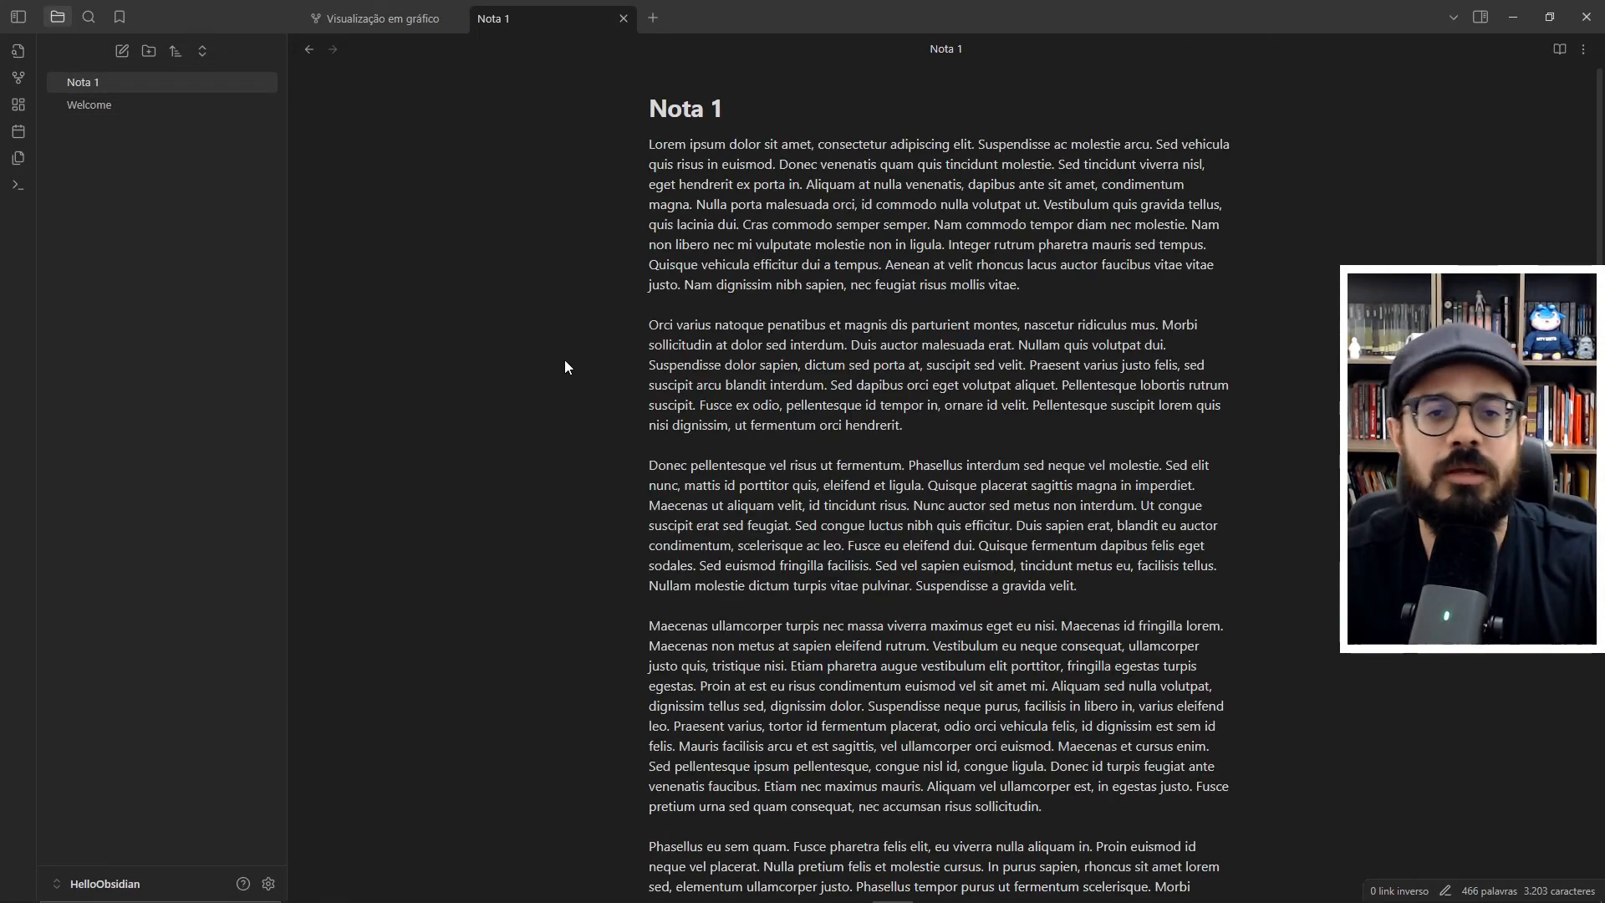
pyautogui.scroll(-3, 670, 361)
pyautogui.scroll(4, 671, 361)
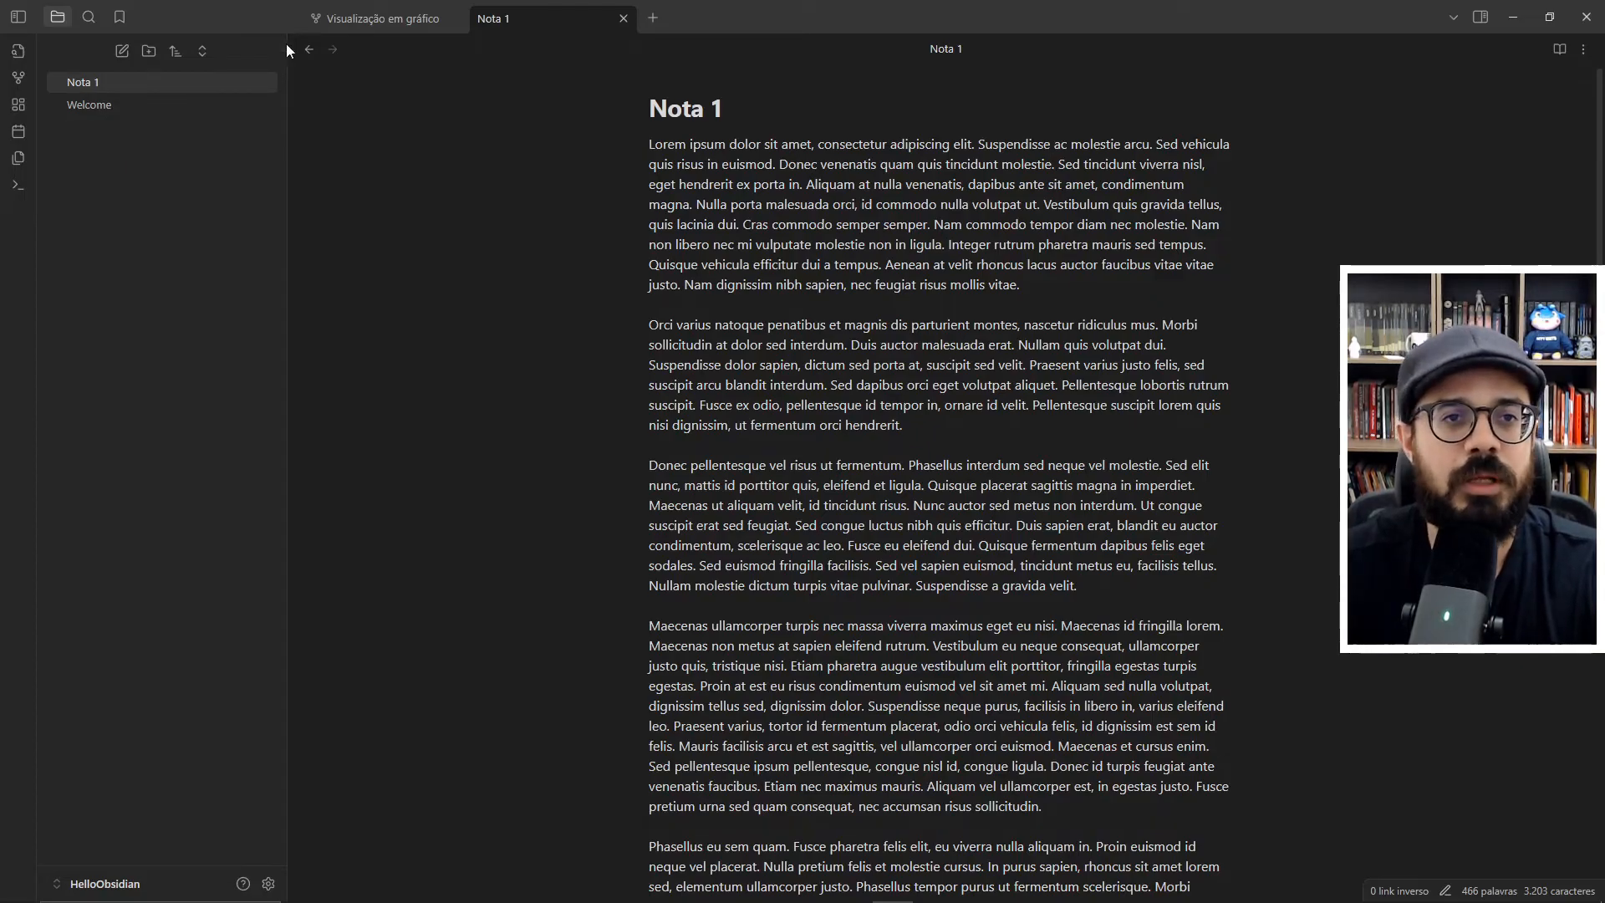
# - Reorder the graph view to come after Nota 1, check the Nota 1 node in it, and return to the note
pyautogui.moveTo(383, 17)
pyautogui.mouseDown()
pyautogui.moveTo(685, 25)
pyautogui.moveTo(654, 22)
pyautogui.mouseUp()
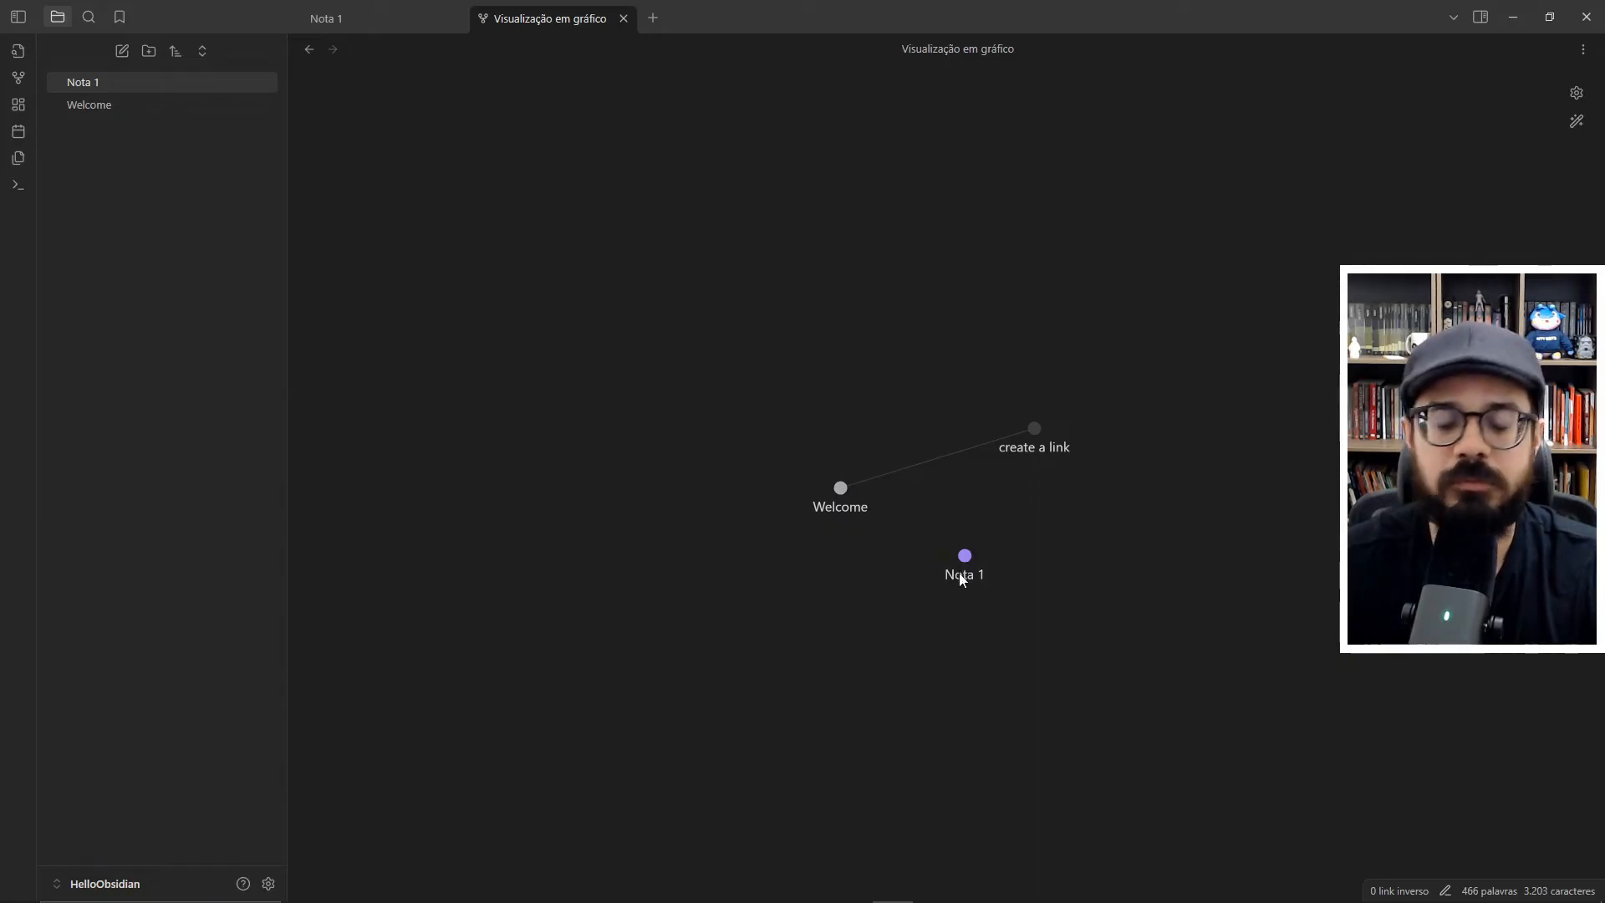
pyautogui.click(378, 30)
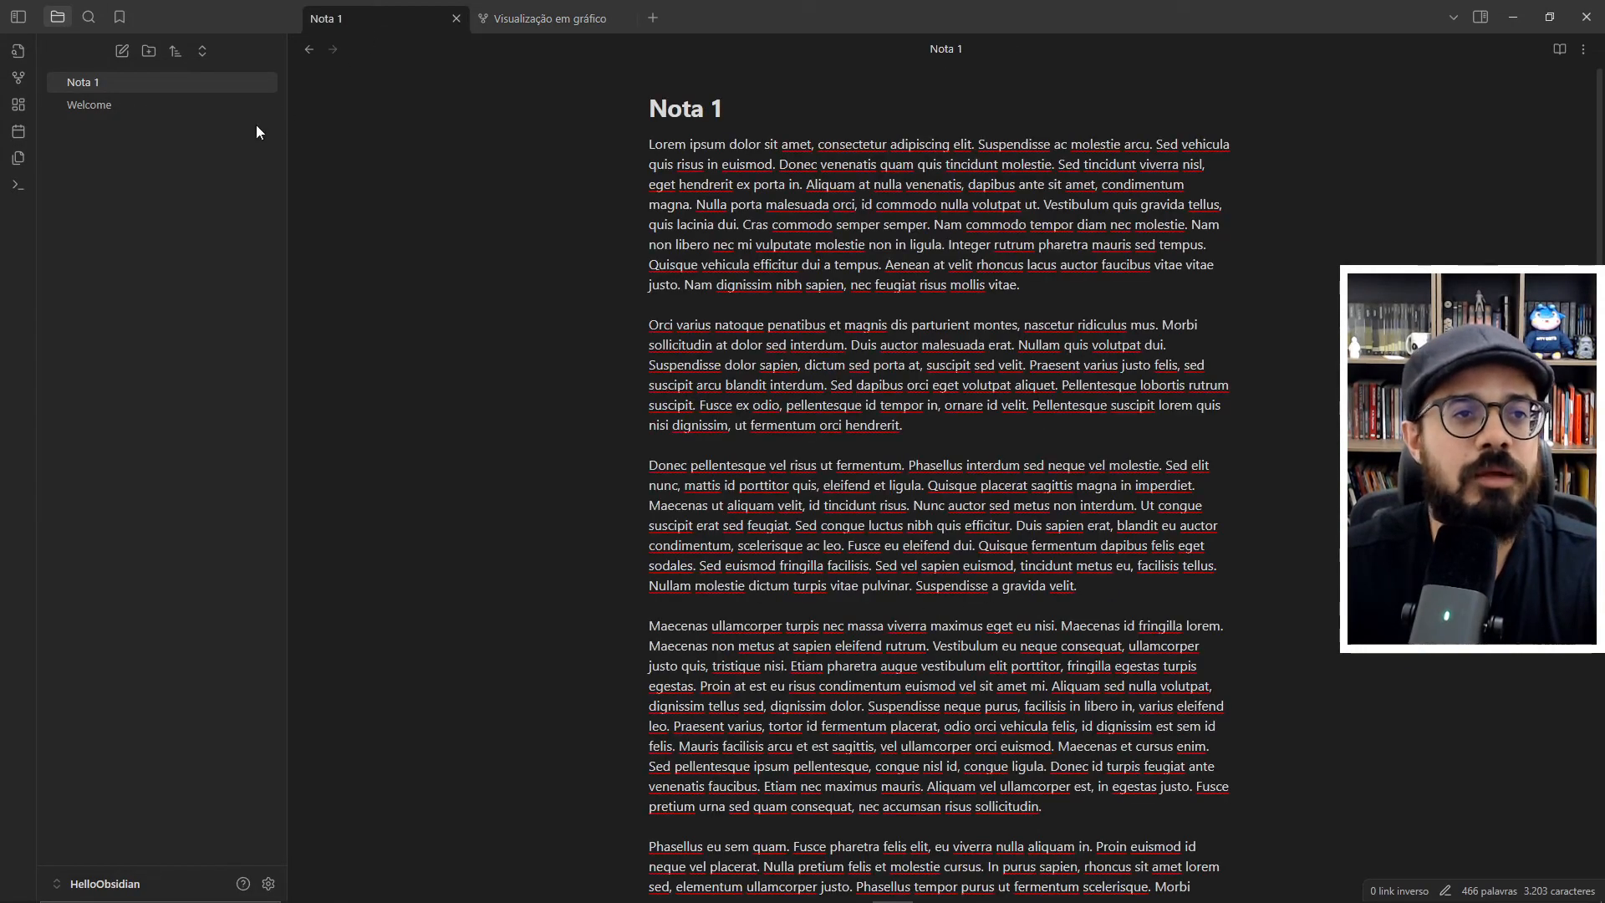
# - Create a new note titled "Nota 2" and paste the same Lorem Ipsum paragraphs into it
pyautogui.click(120, 52)
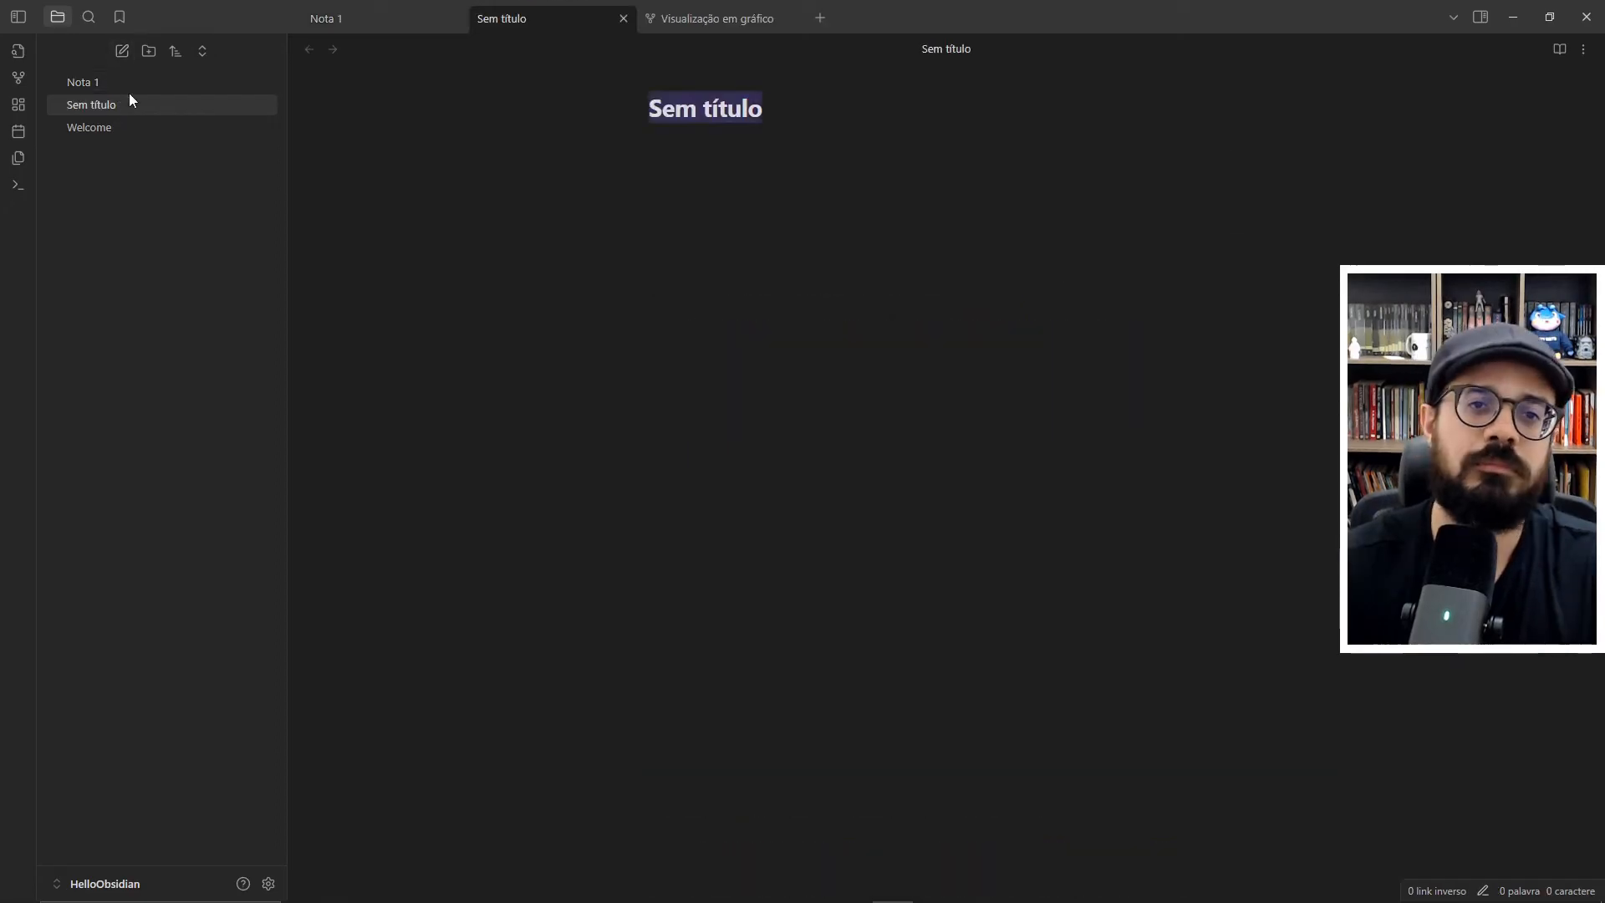
pyautogui.write('Nota 2')
pyautogui.press('Return')
pyautogui.hotkey('ctrl', 'v')
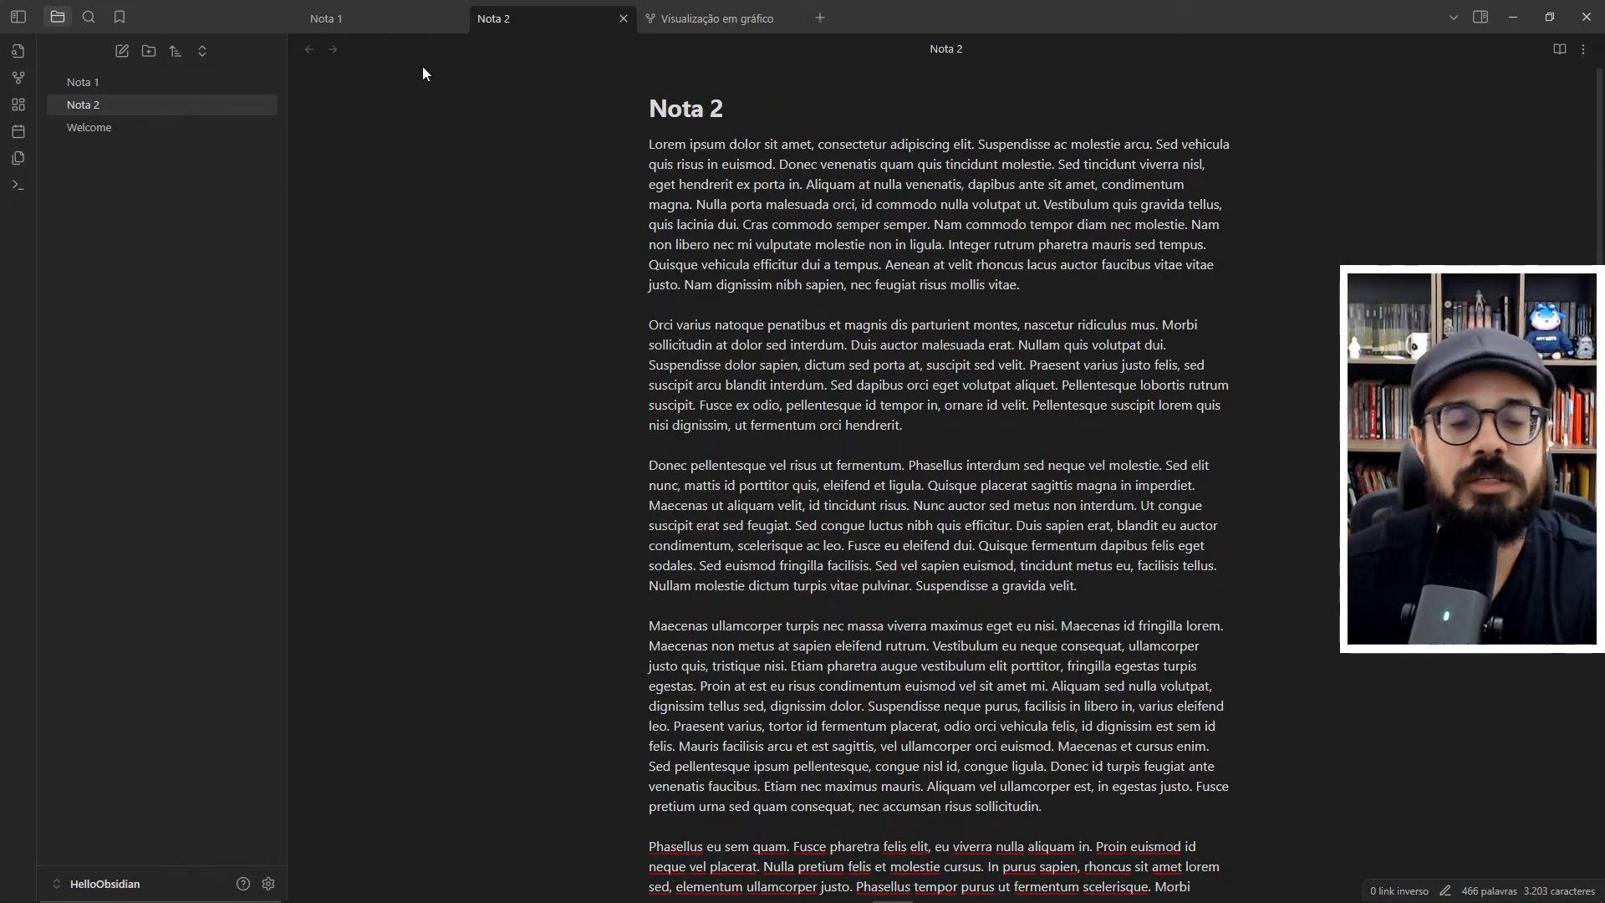
# - After checking the graph, insert an internal link to Nota 2 at the start of Nota 1's second paragraph
pyautogui.click(397, 26)
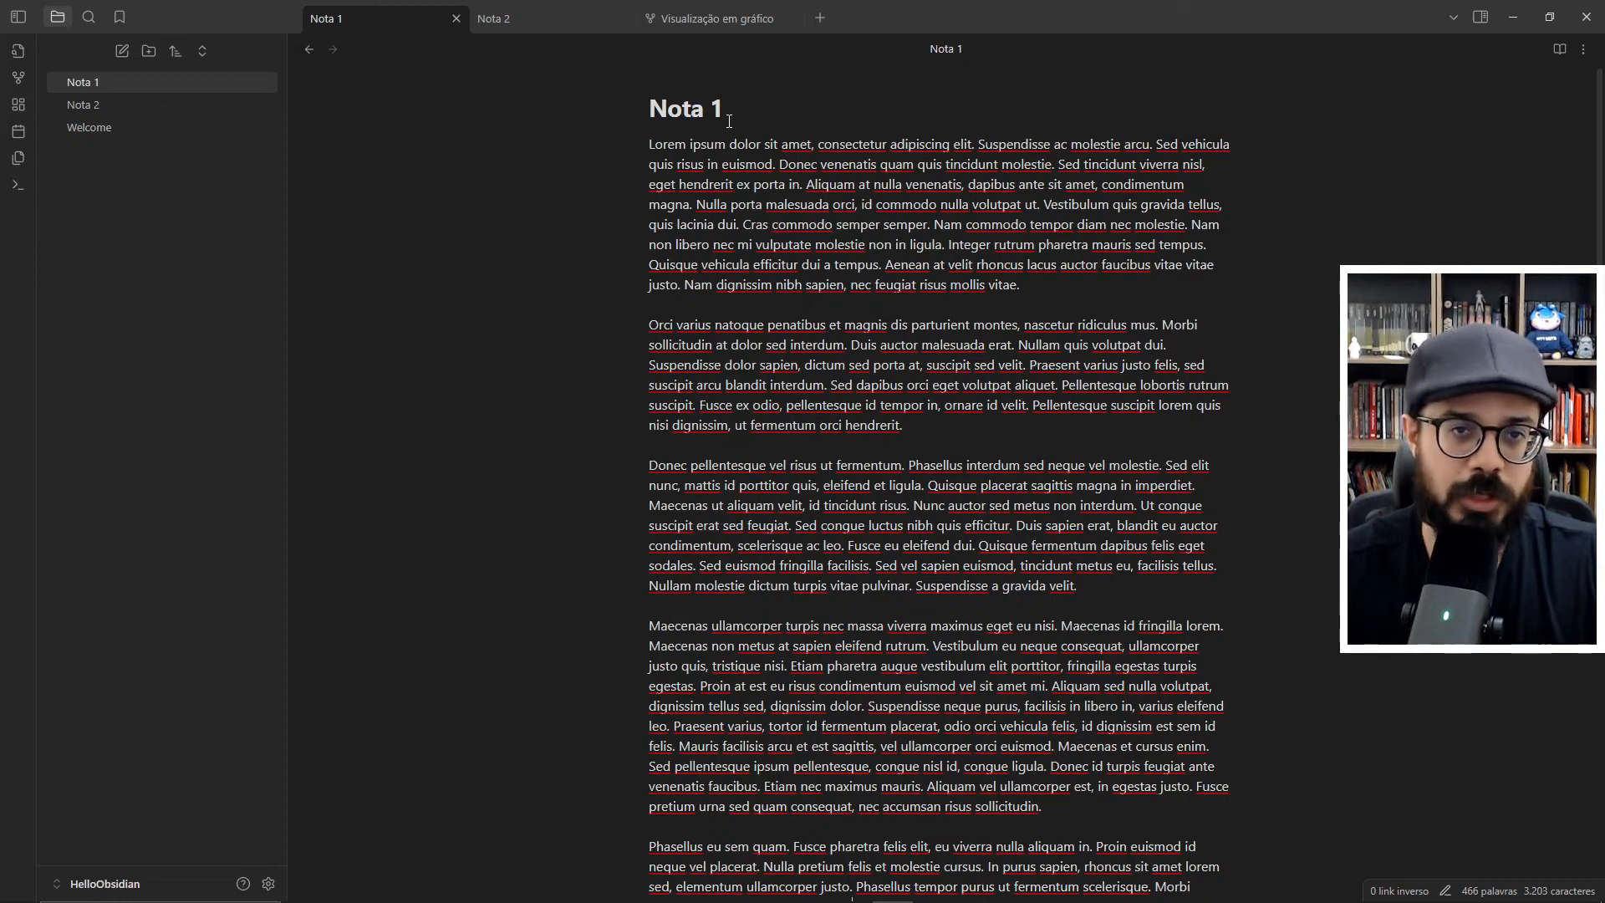
pyautogui.click(701, 20)
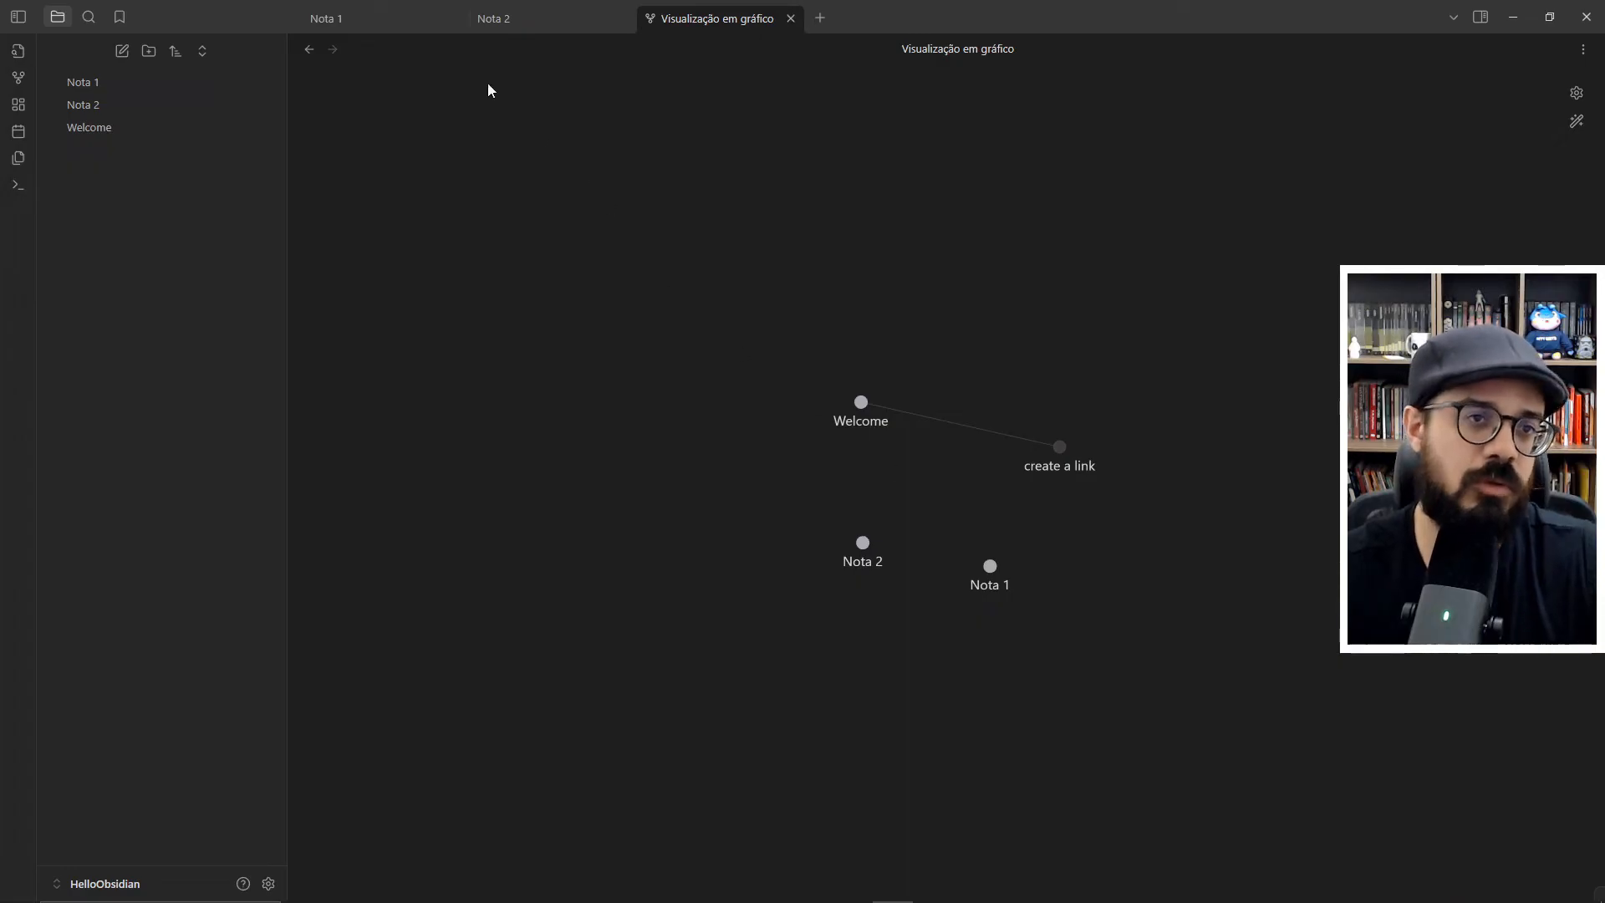
pyautogui.click(390, 28)
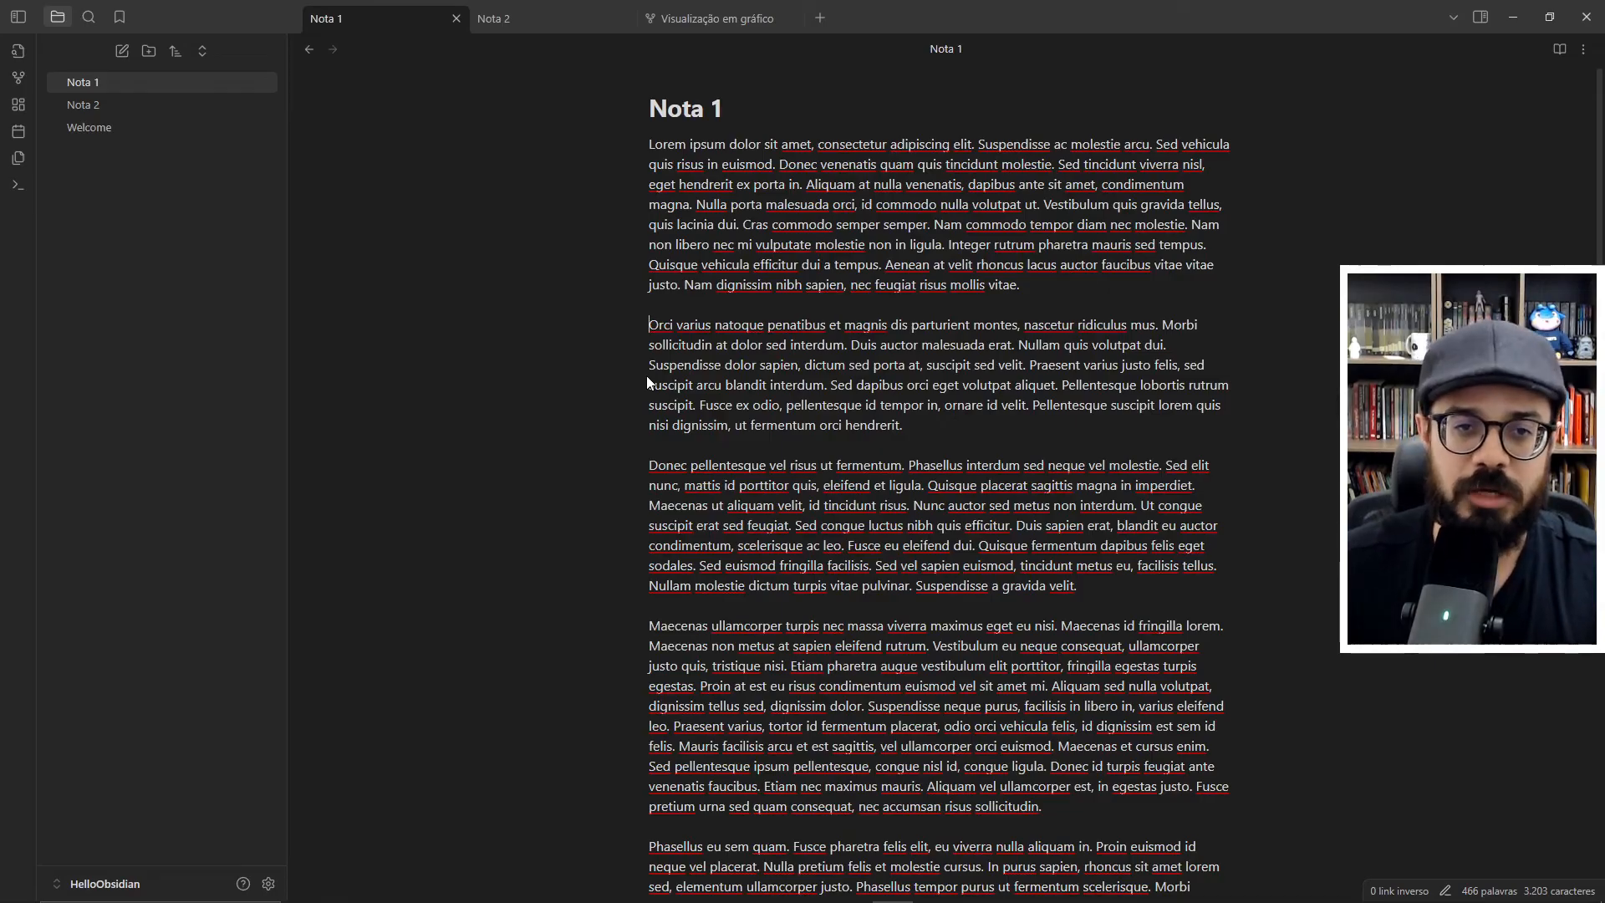
pyautogui.write('[[')
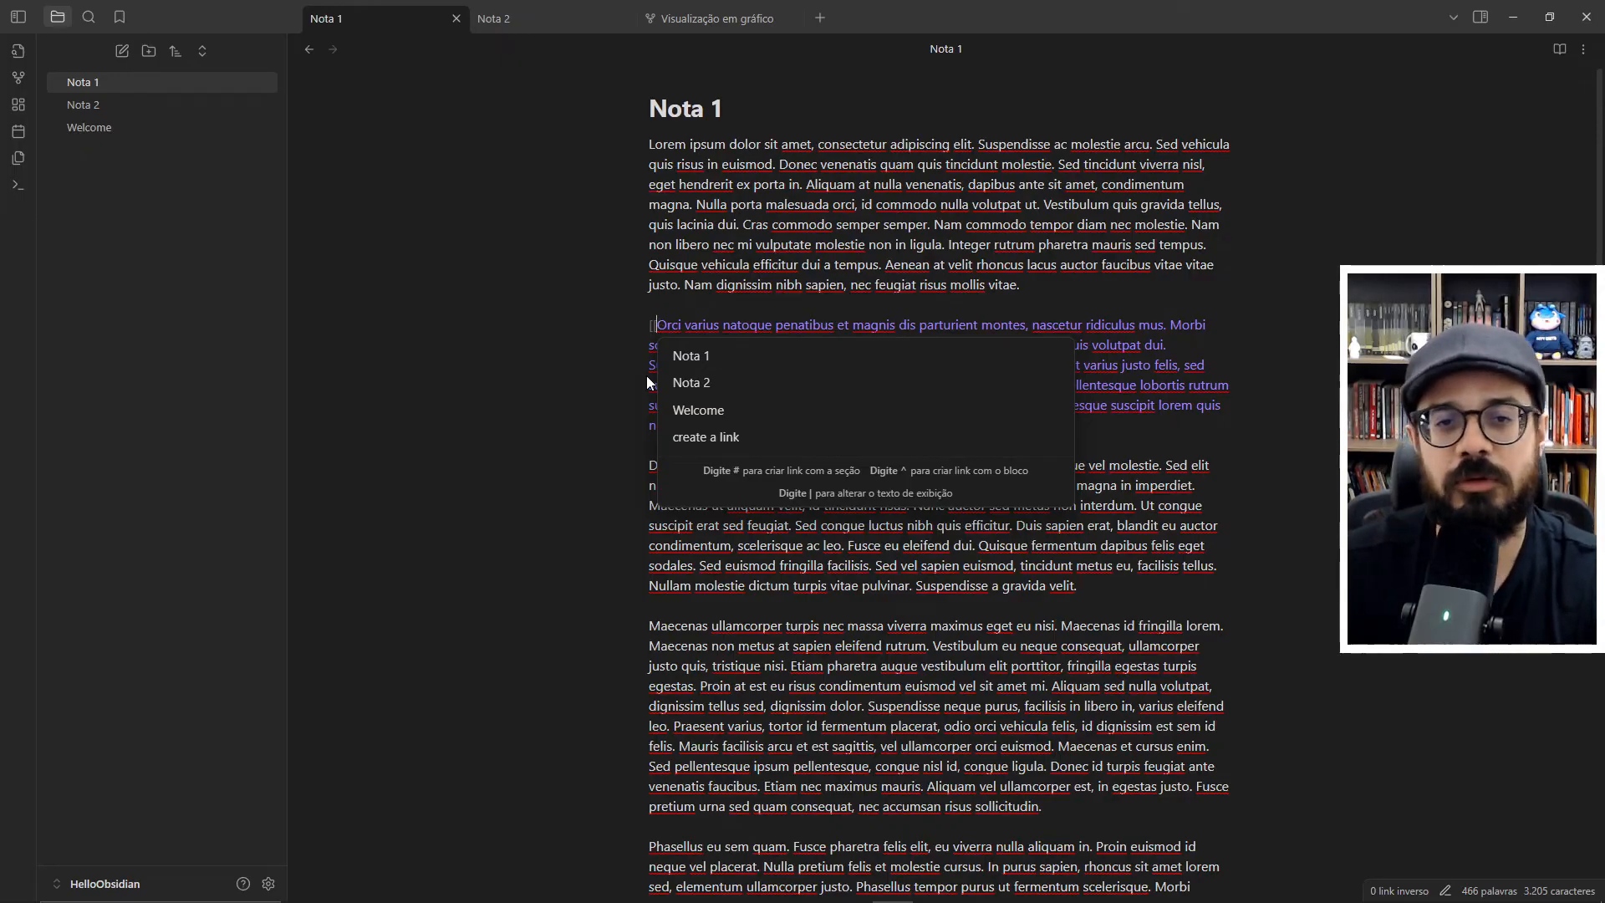
pyautogui.click(701, 390)
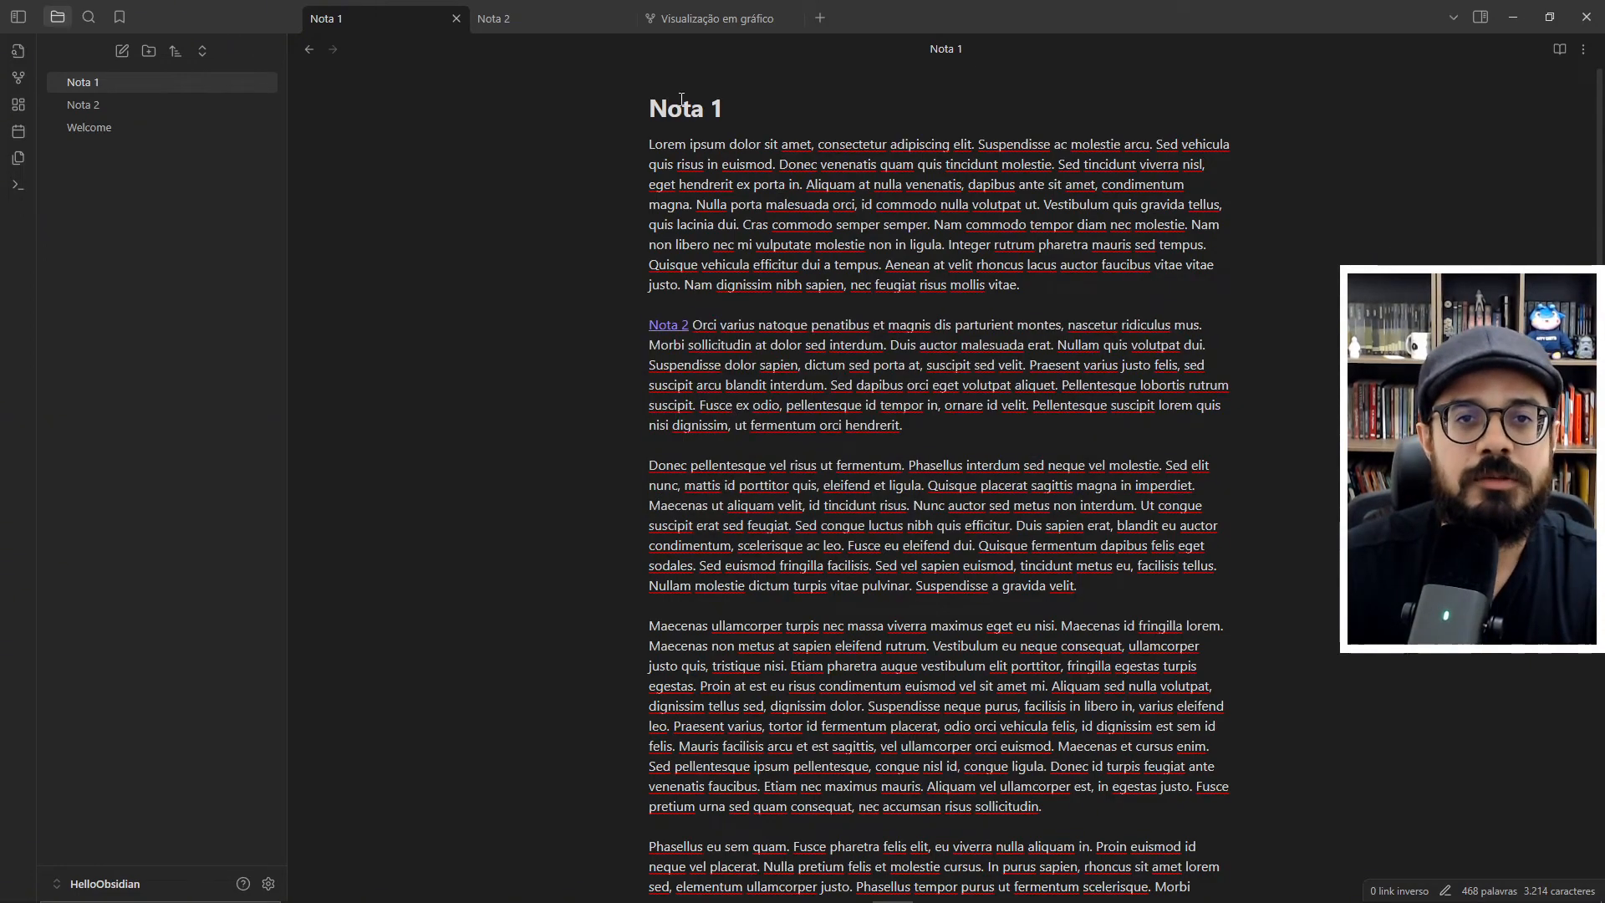
# - Examine the connection between Nota 1 and Nota 2 in the graph view, comparing it with both notes
pyautogui.click(692, 27)
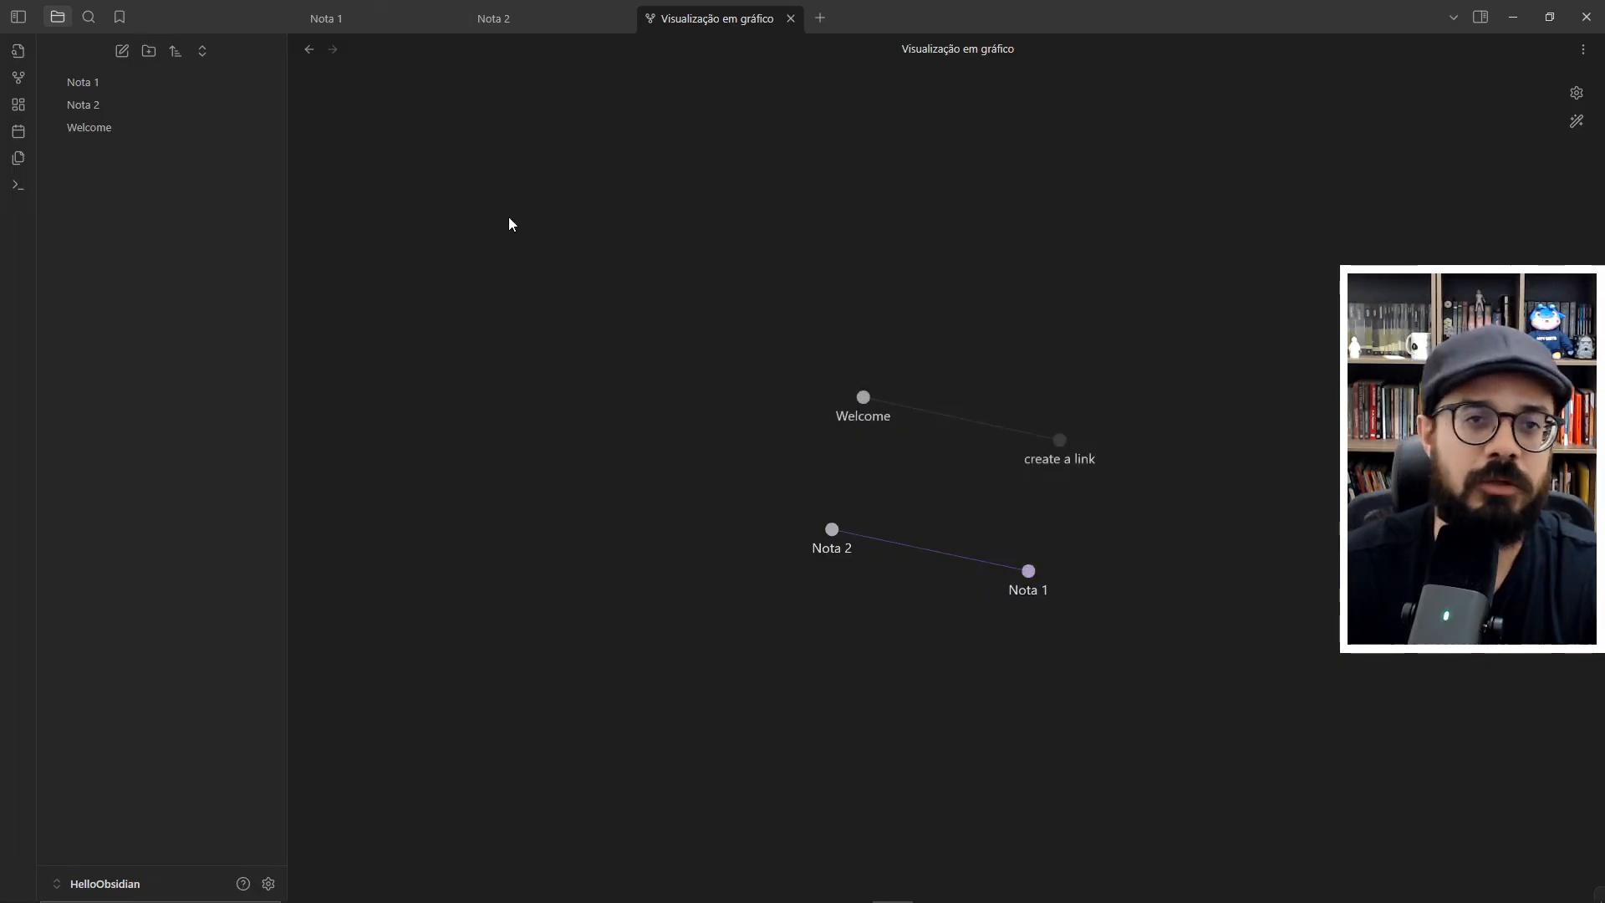
pyautogui.click(493, 18)
pyautogui.click(704, 18)
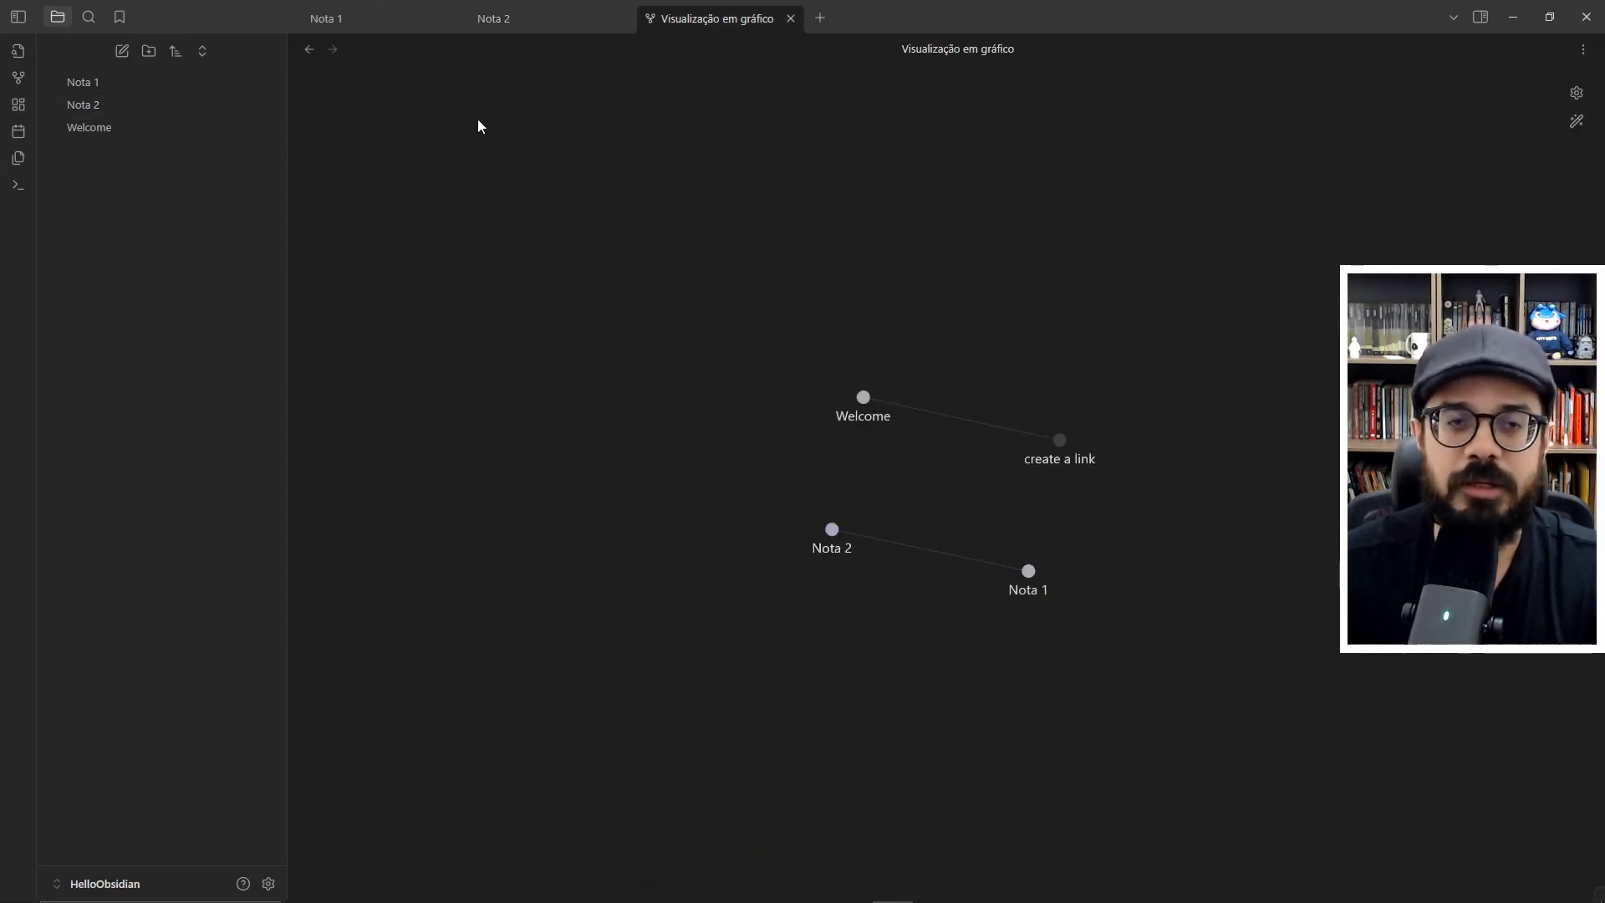
pyautogui.click(326, 19)
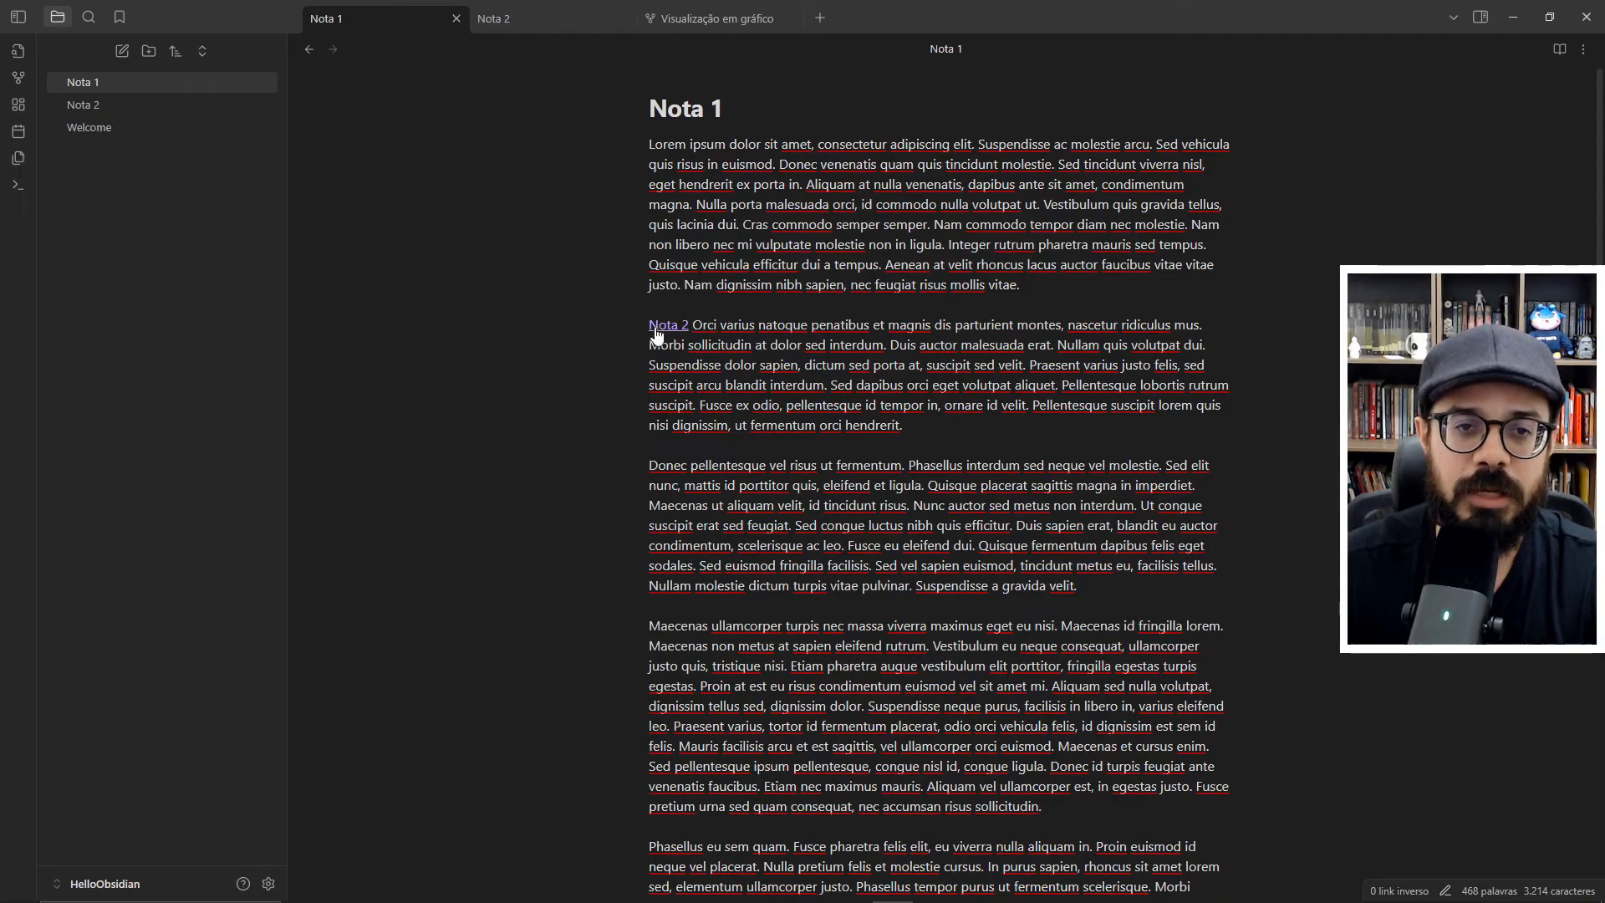
# - Create the missing "create a link" note by following its link in the Welcome note, and check it in the graph
pyautogui.click(109, 125)
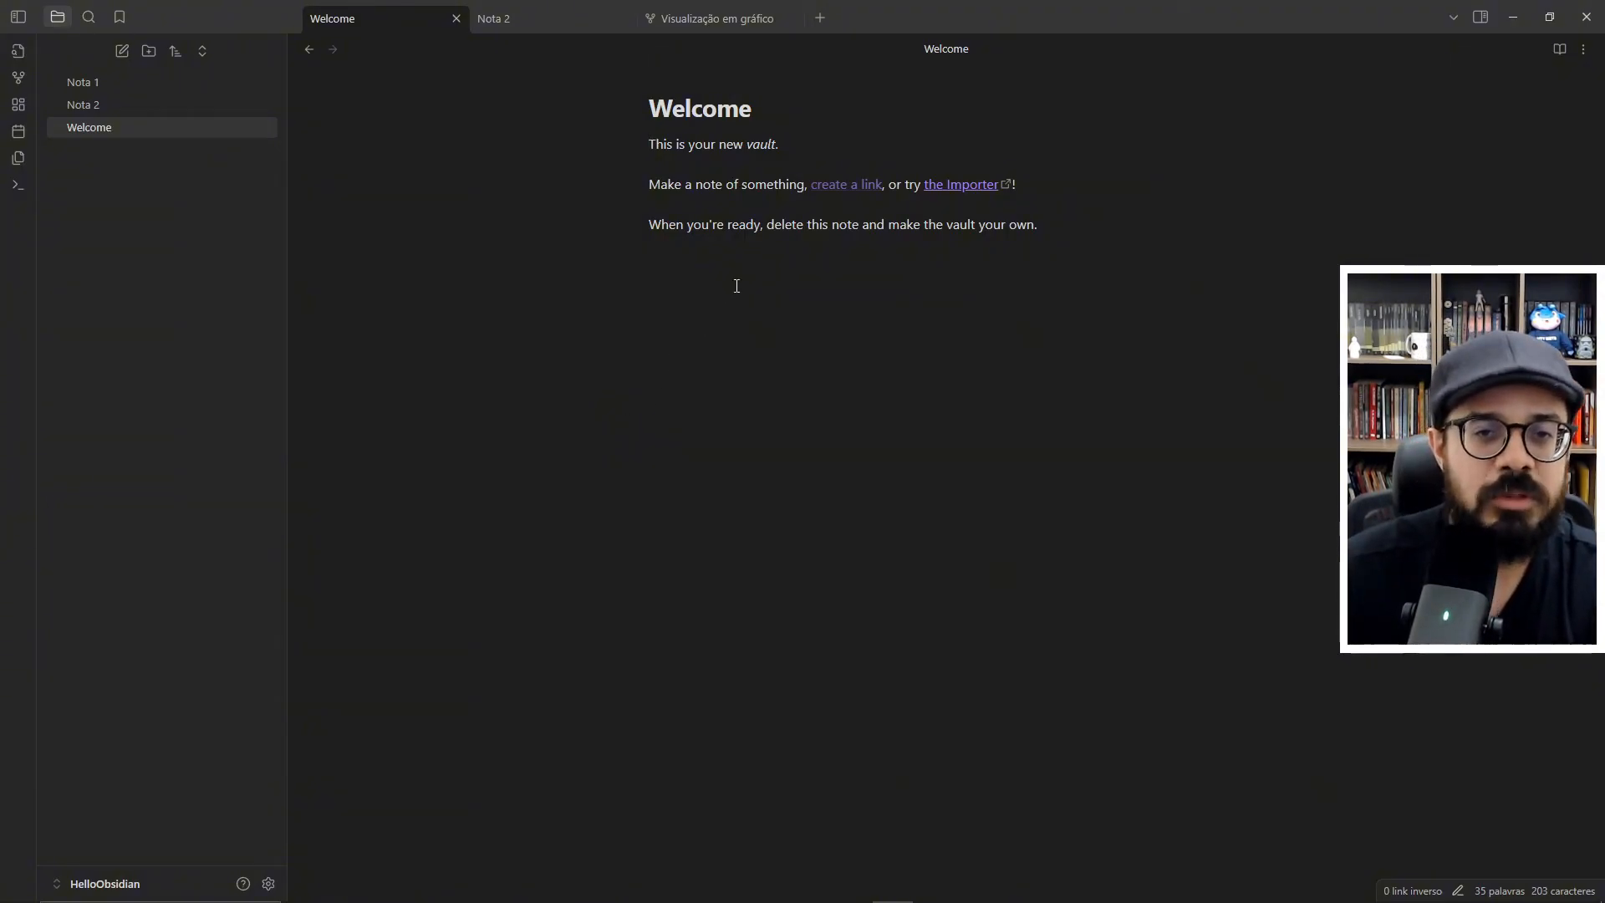
pyautogui.click(855, 185)
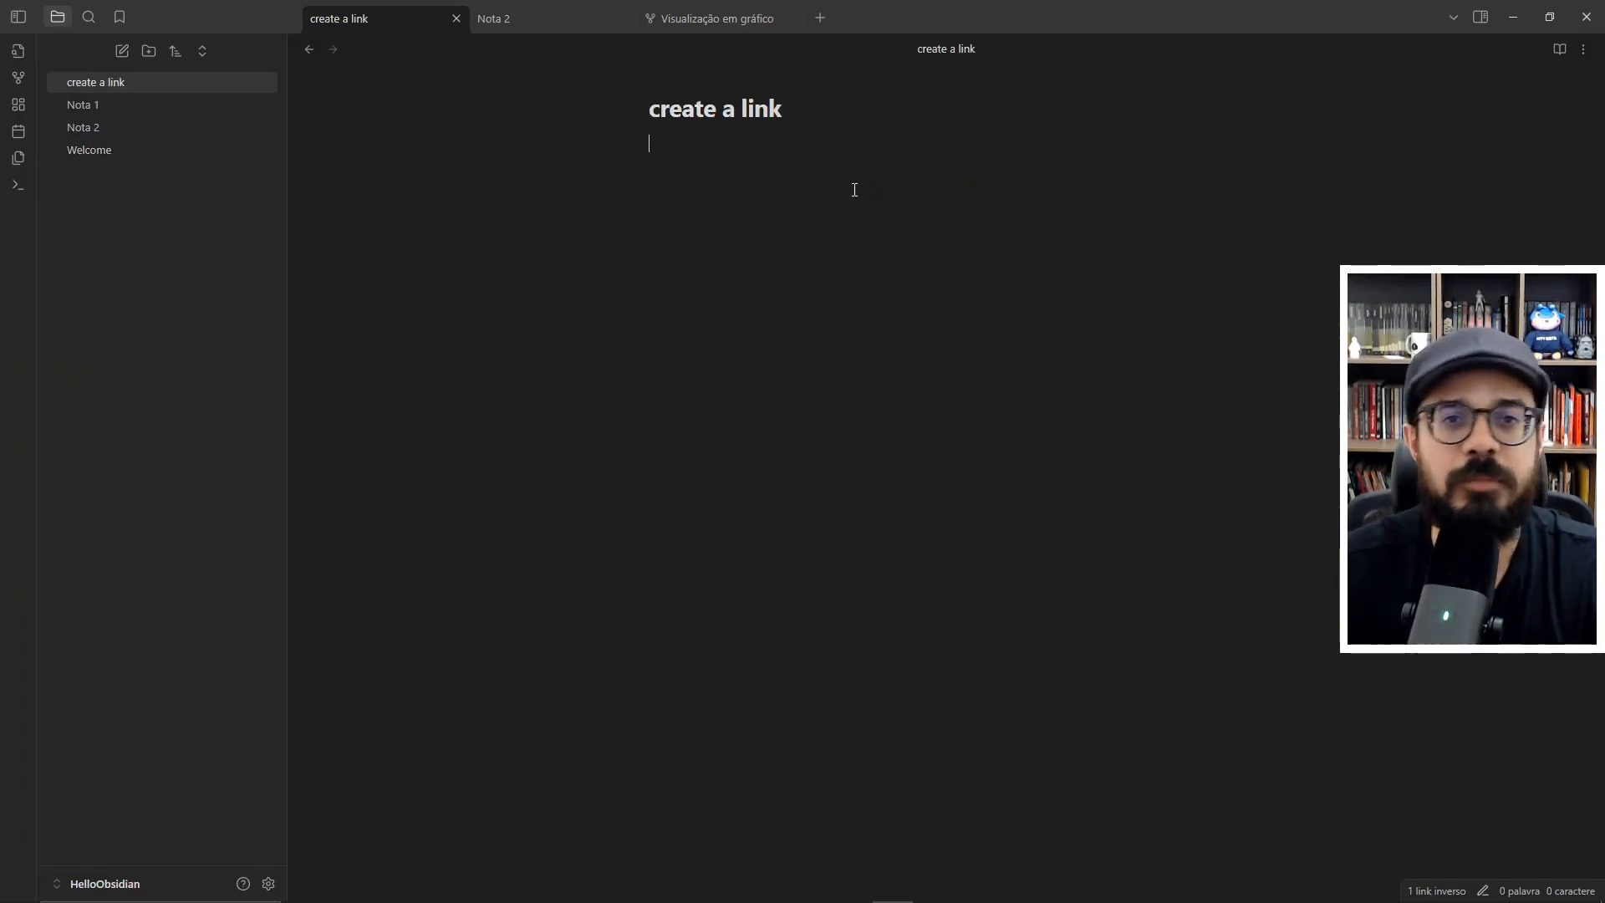
pyautogui.click(716, 19)
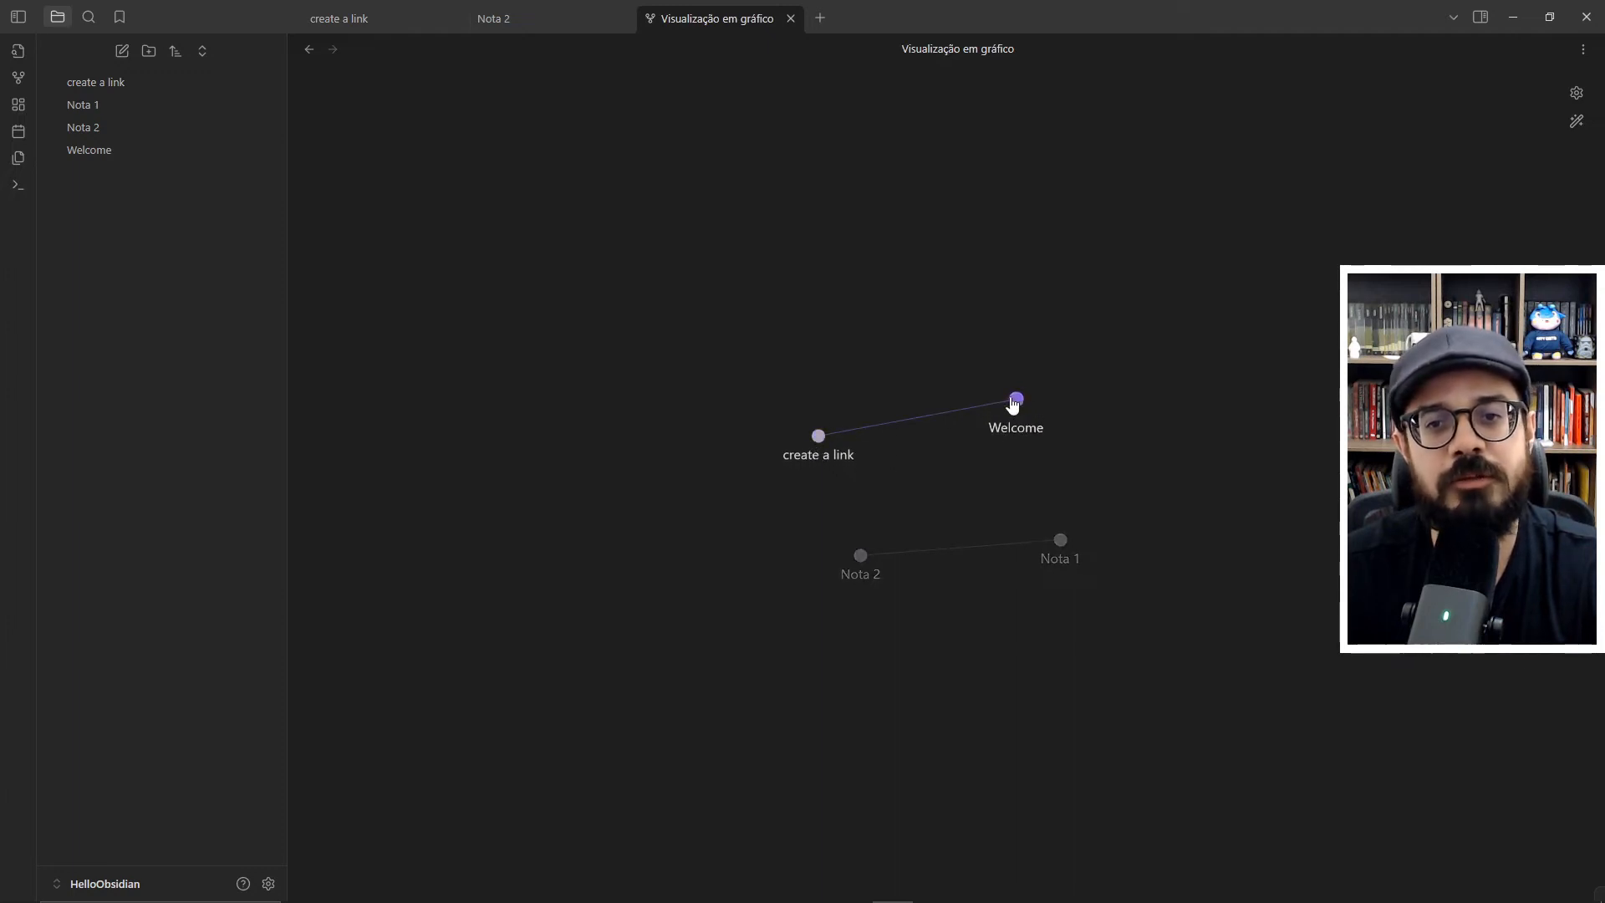
# - Close the "create a link" note and add a "Referencias:" line below the last paragraph of Nota 2
pyautogui.click(455, 20)
pyautogui.click(380, 25)
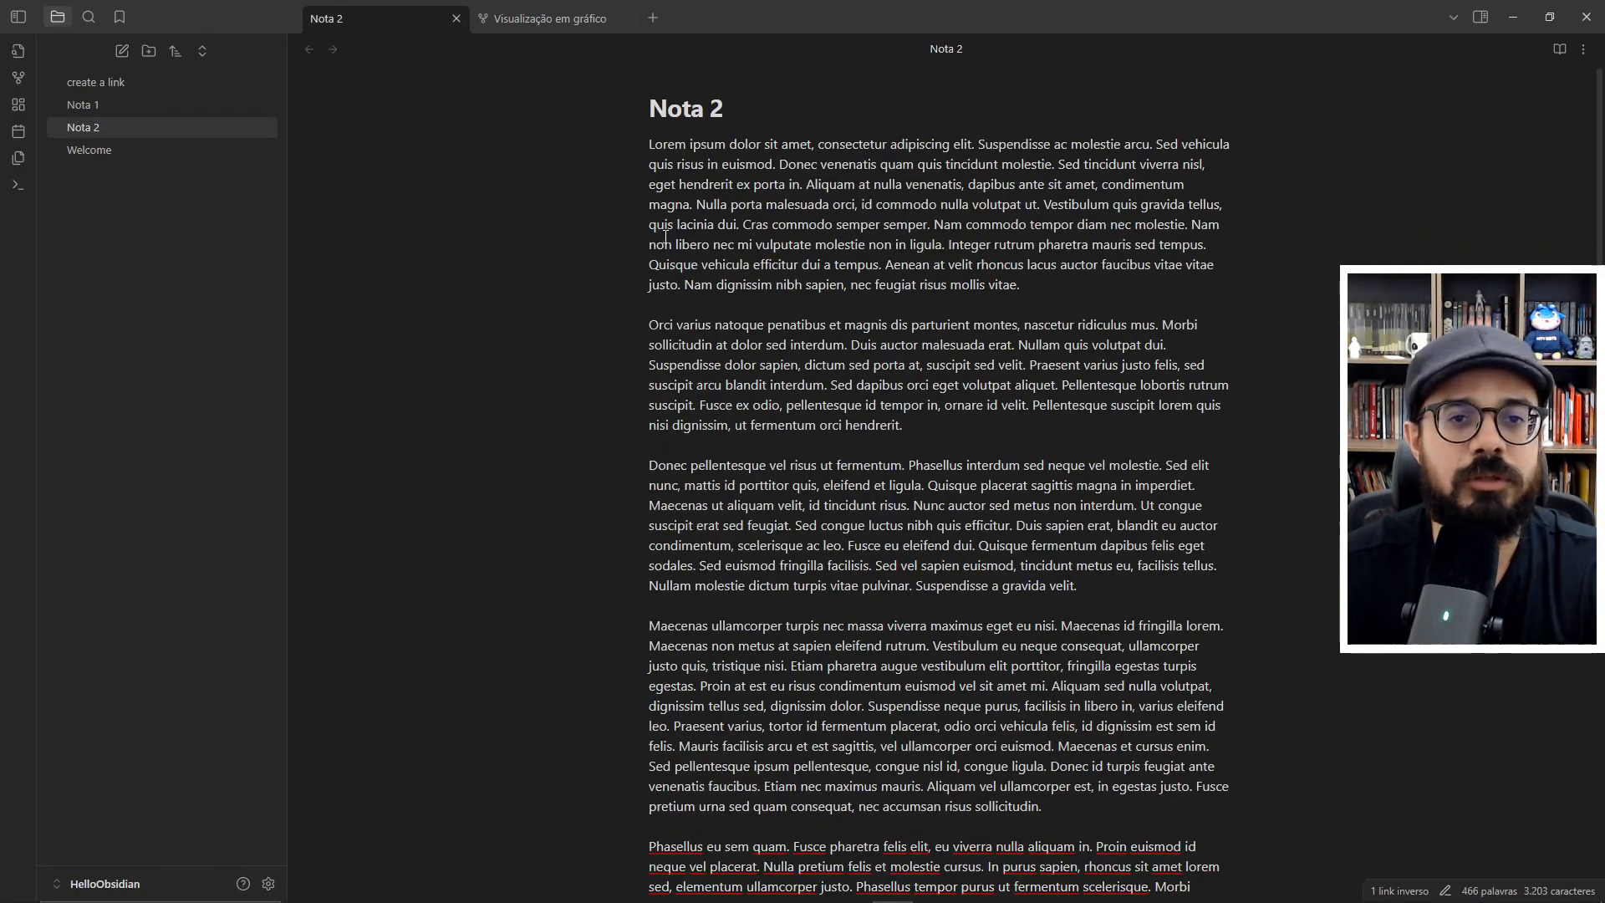
pyautogui.scroll(-6, 836, 418)
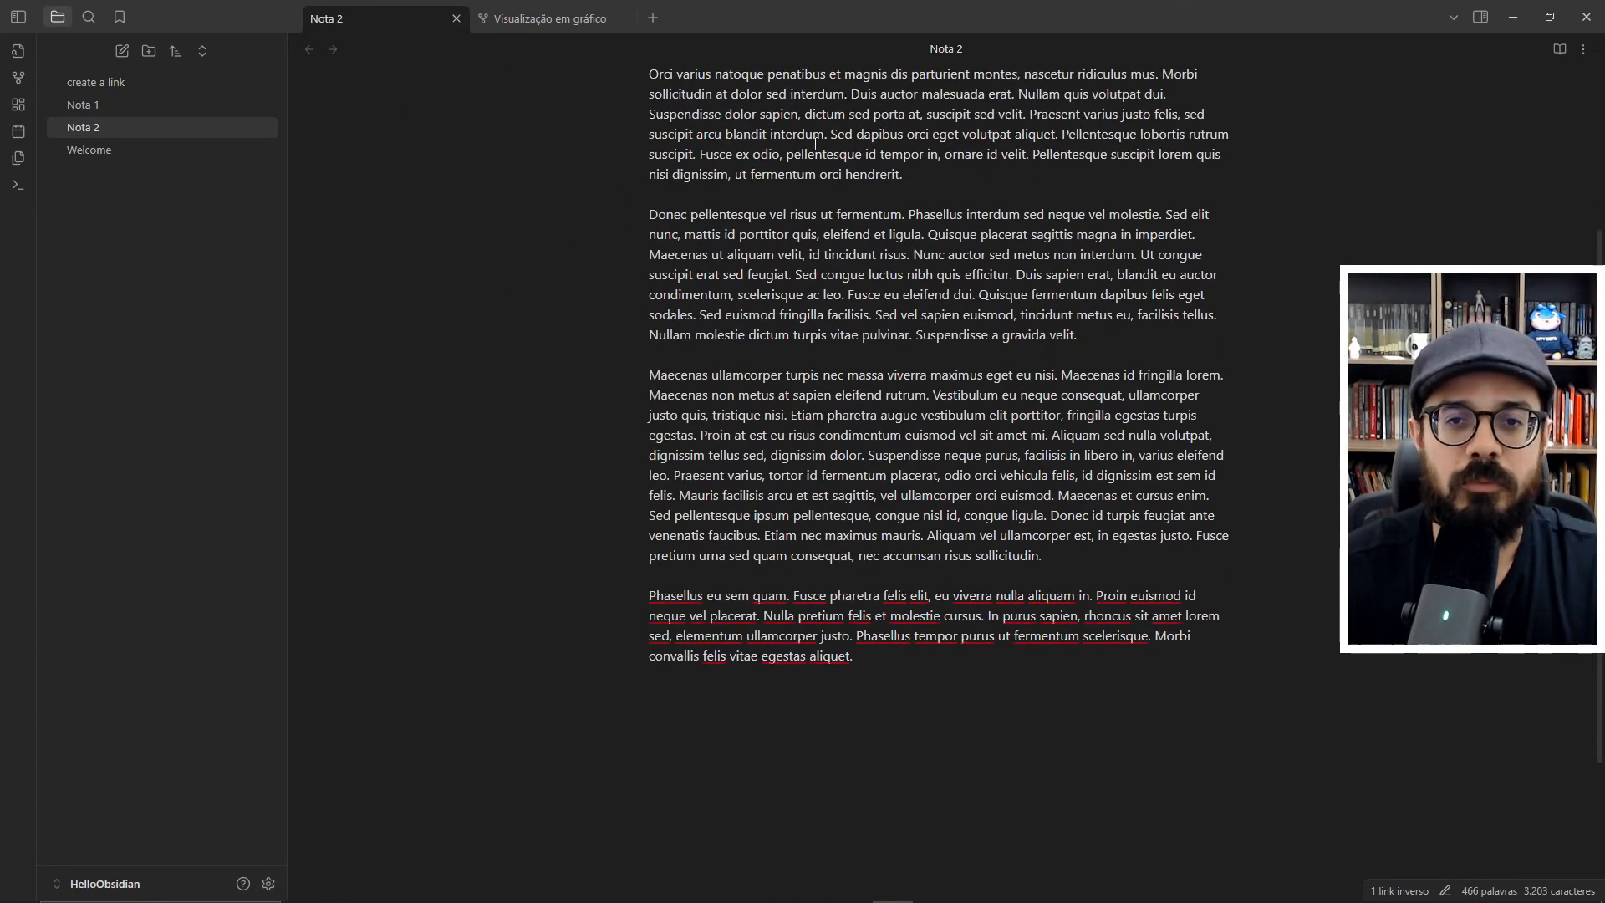
pyautogui.click(872, 459)
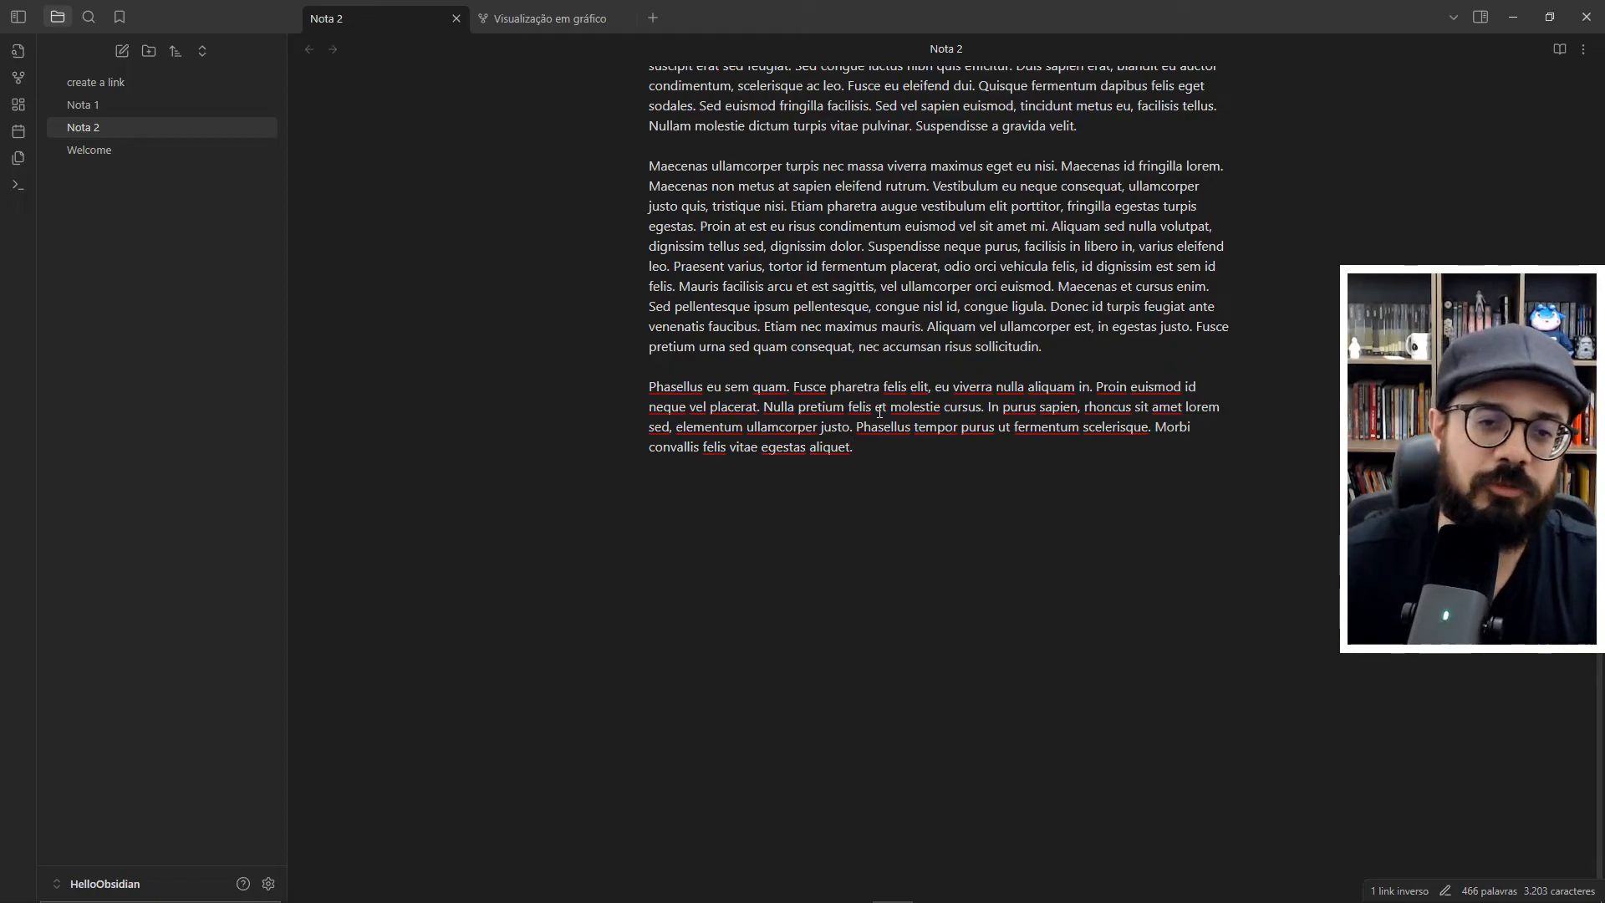
pyautogui.press('Return')
pyautogui.press('Return')
pyautogui.write('Referencias:')
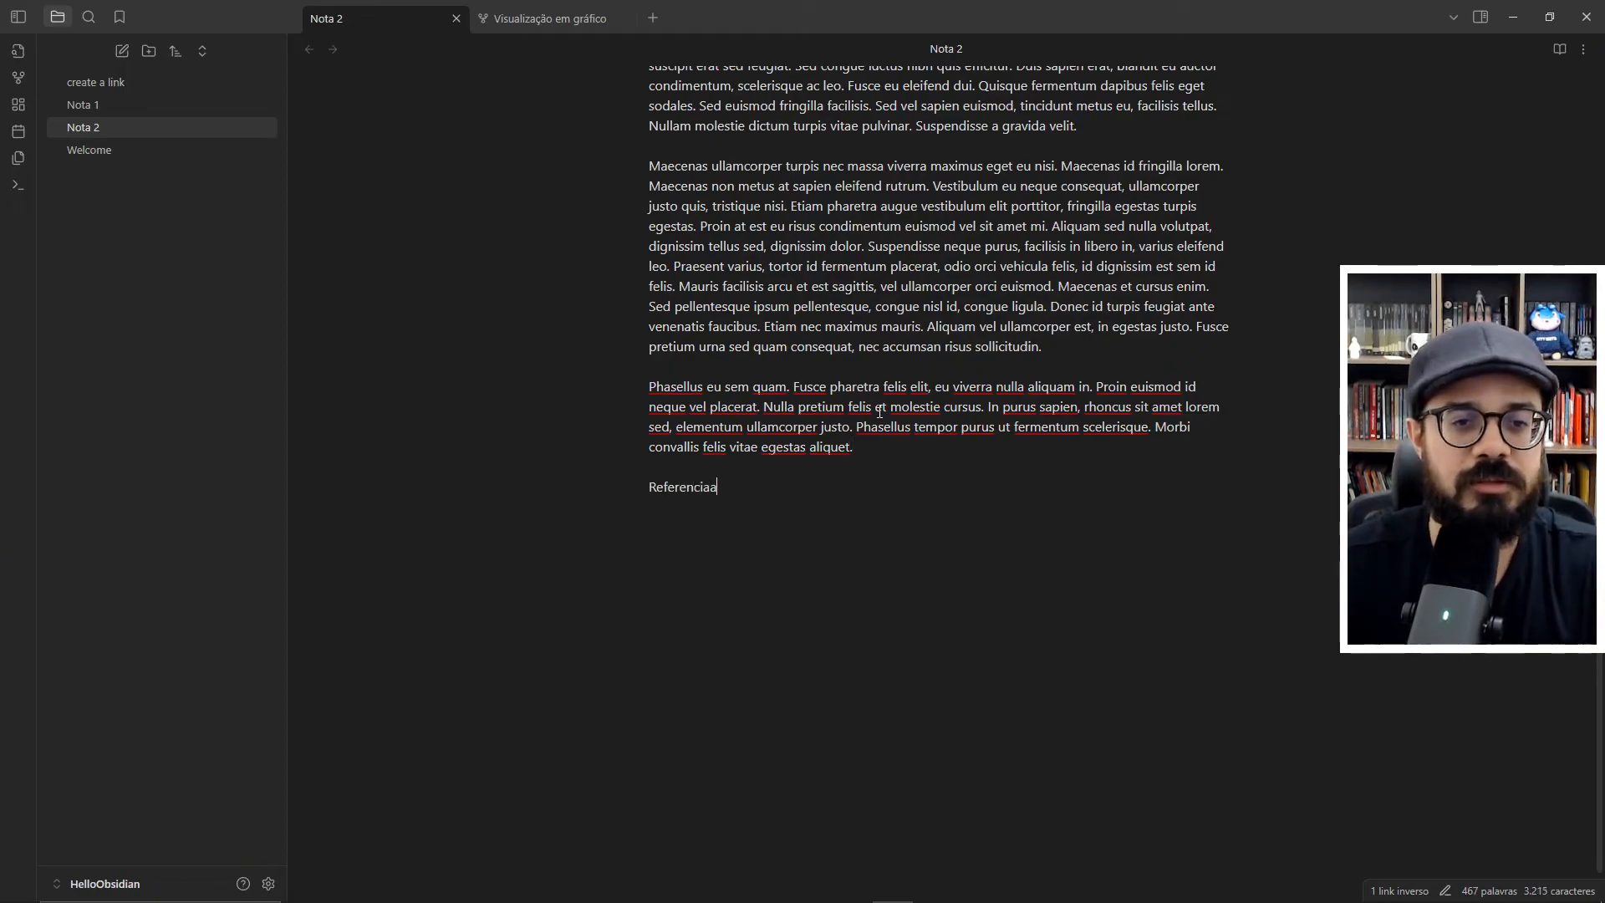
# - Insert an internal link to Nota 1 under the "Referencias:" line in Nota 2
pyautogui.press('Return')
pyautogui.press('Return')
pyautogui.write('[[')
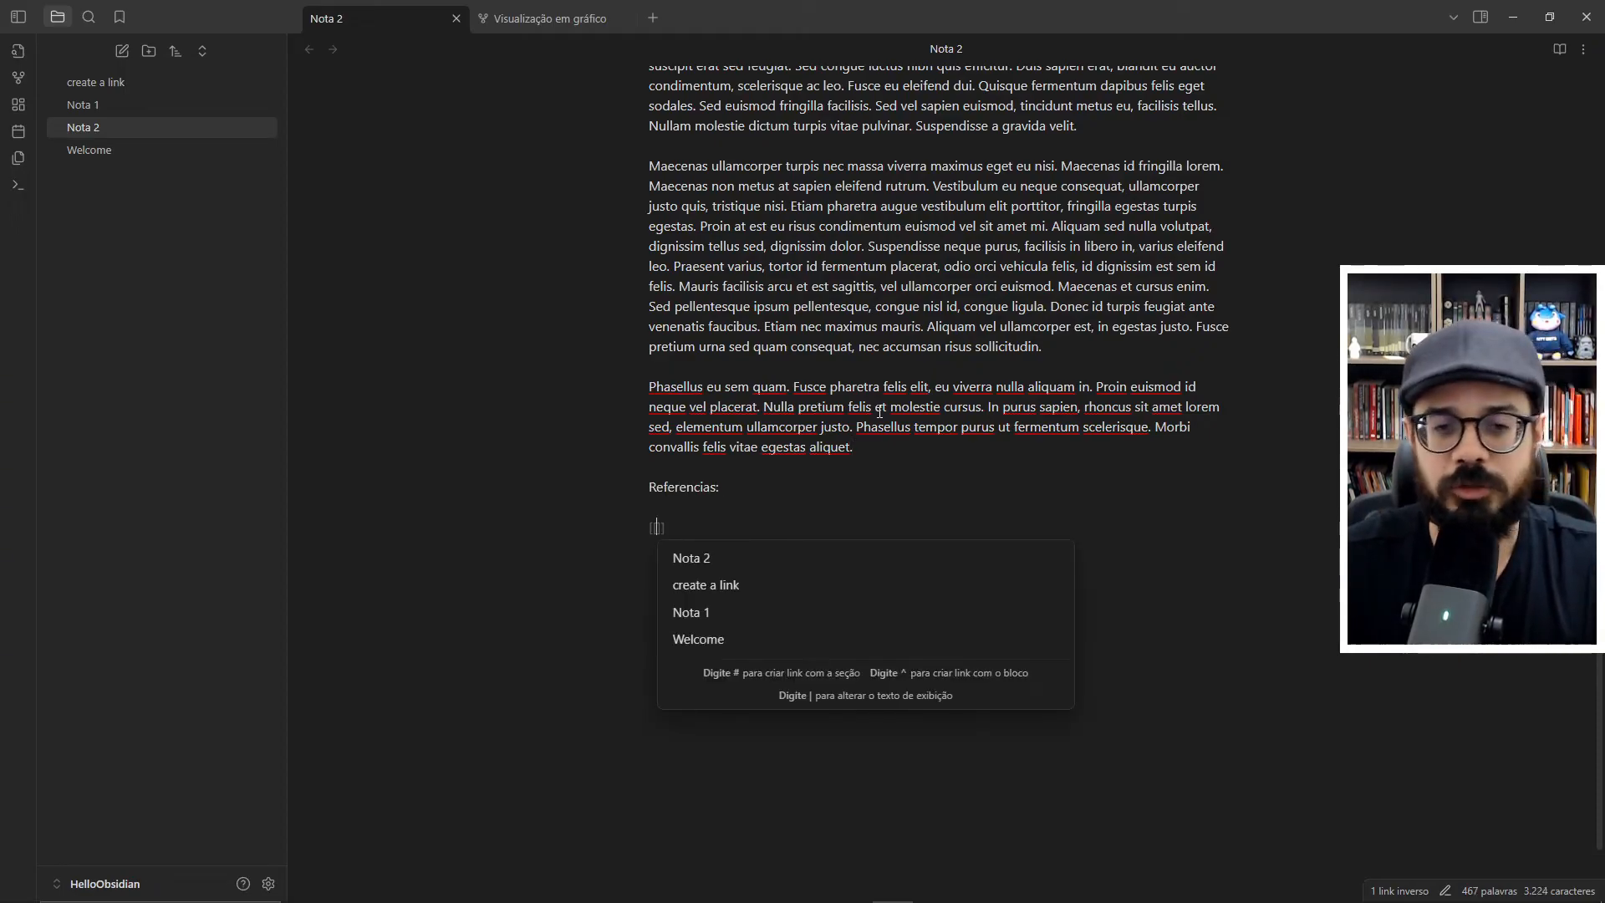
pyautogui.press('Down')
pyautogui.press('Down')
pyautogui.press('Return')
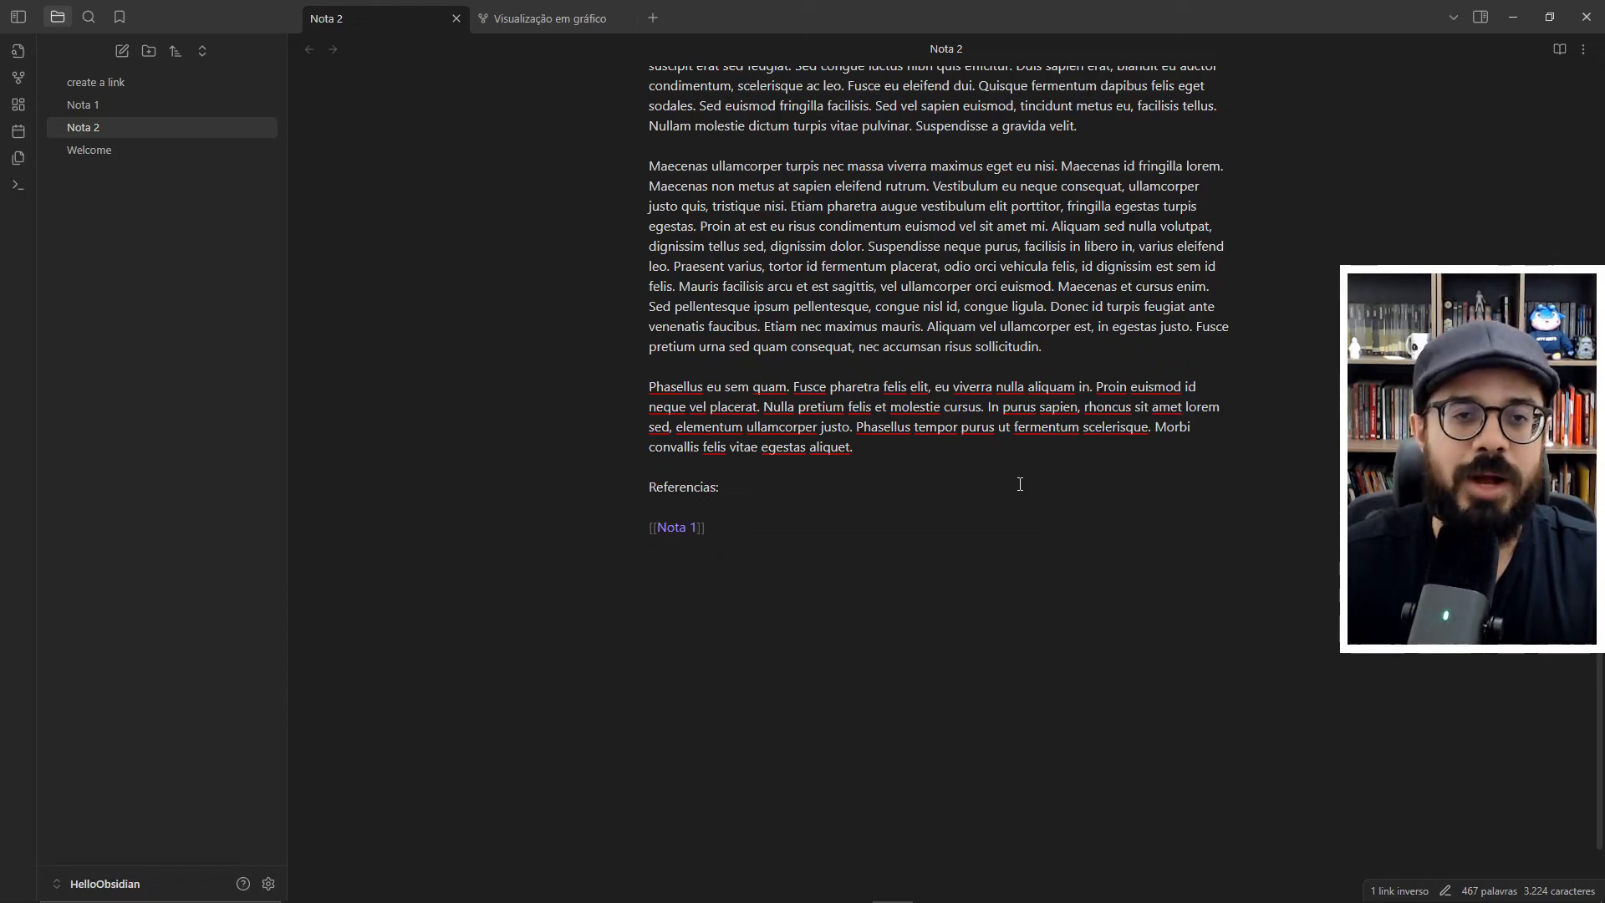
# - Check the graph, follow the links between Nota 1 and Nota 2 in both directions, and return to the graph
pyautogui.click(548, 26)
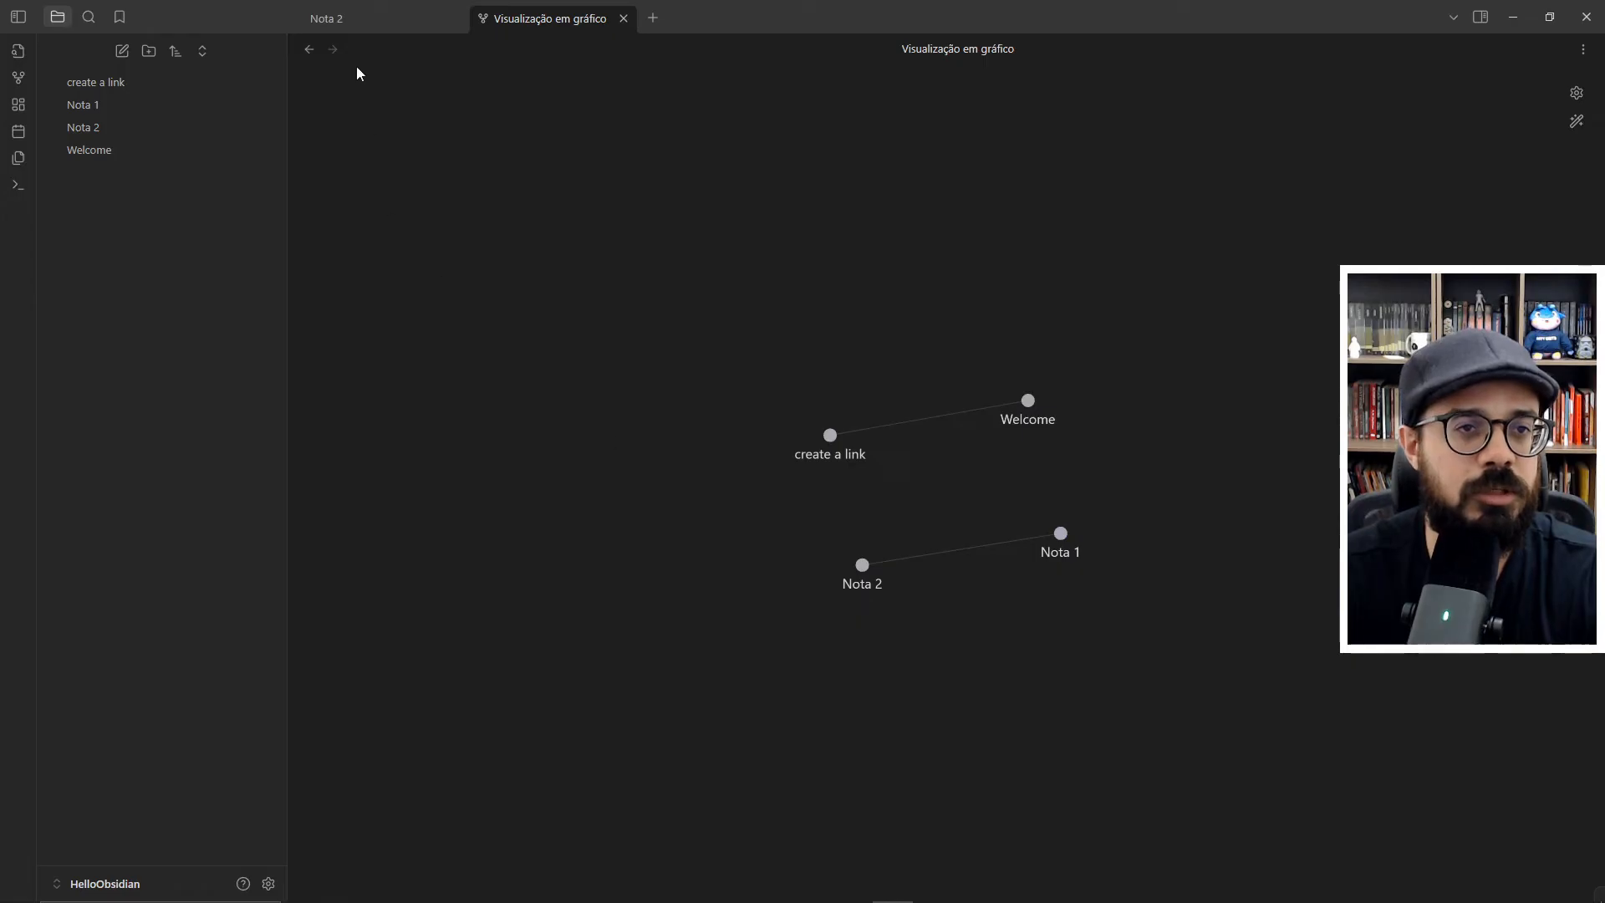
pyautogui.click(153, 105)
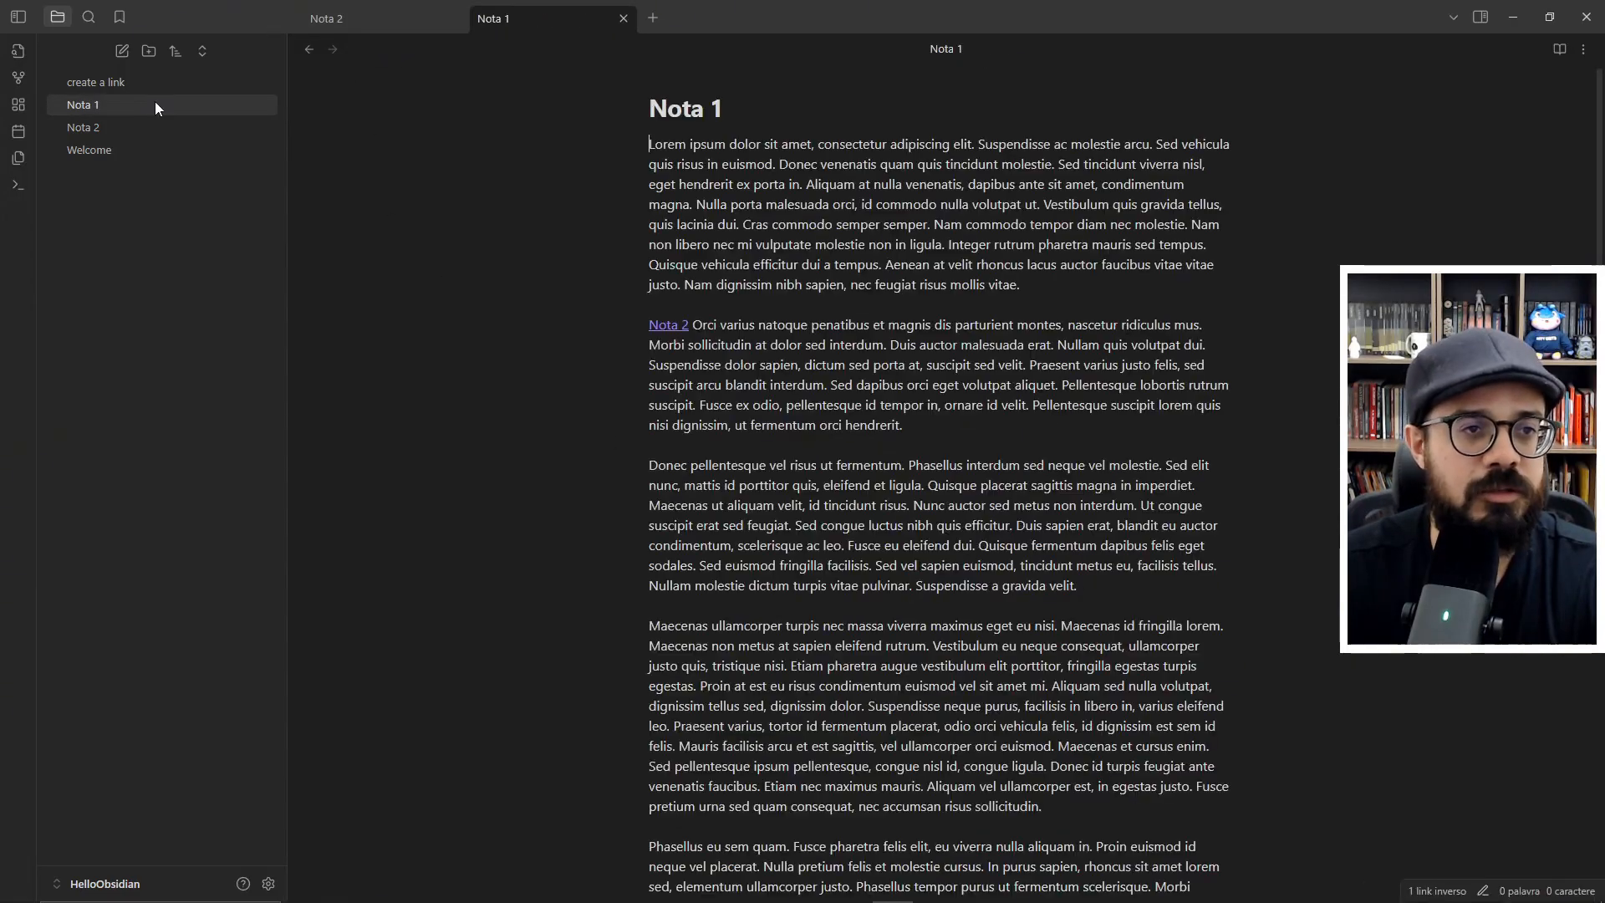
pyautogui.click(661, 327)
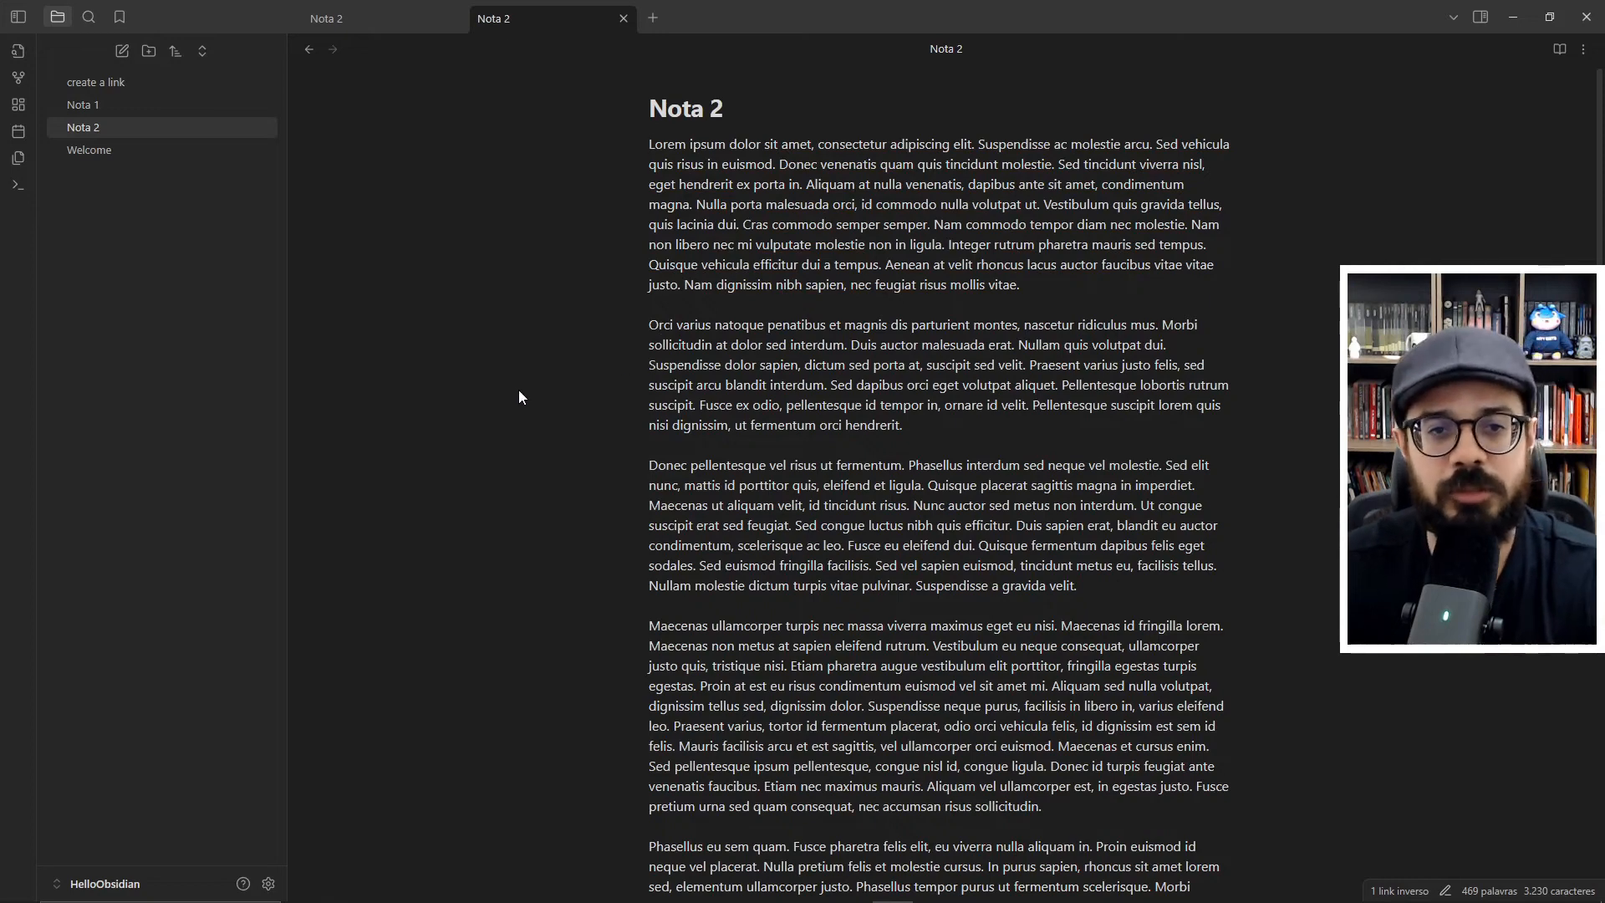
pyautogui.scroll(-6, 933, 243)
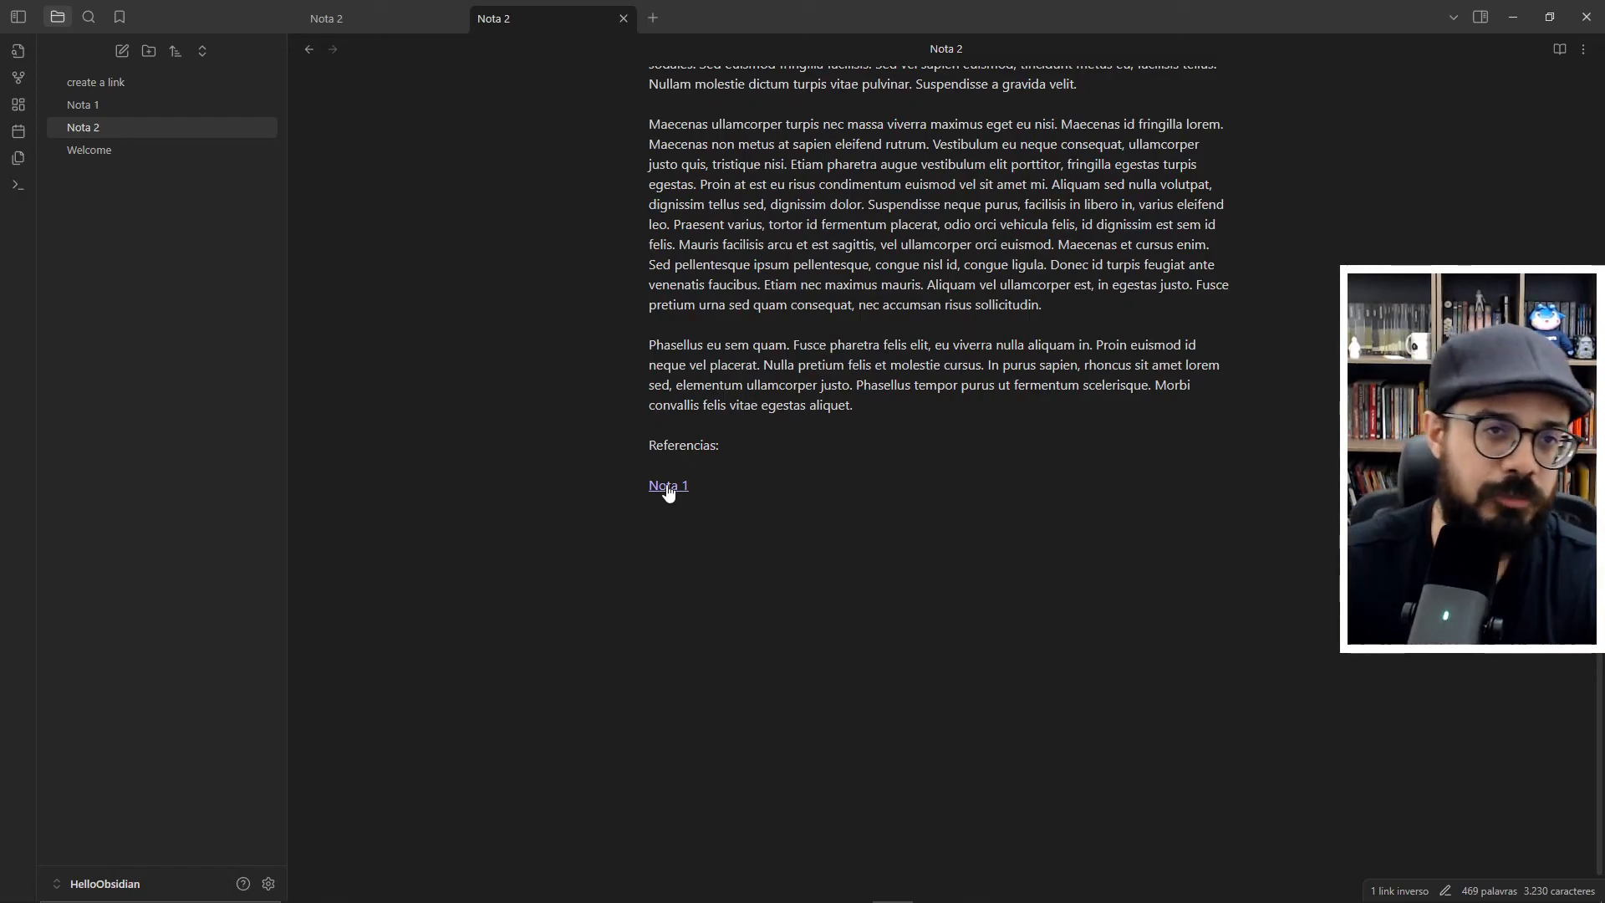
pyautogui.click(669, 487)
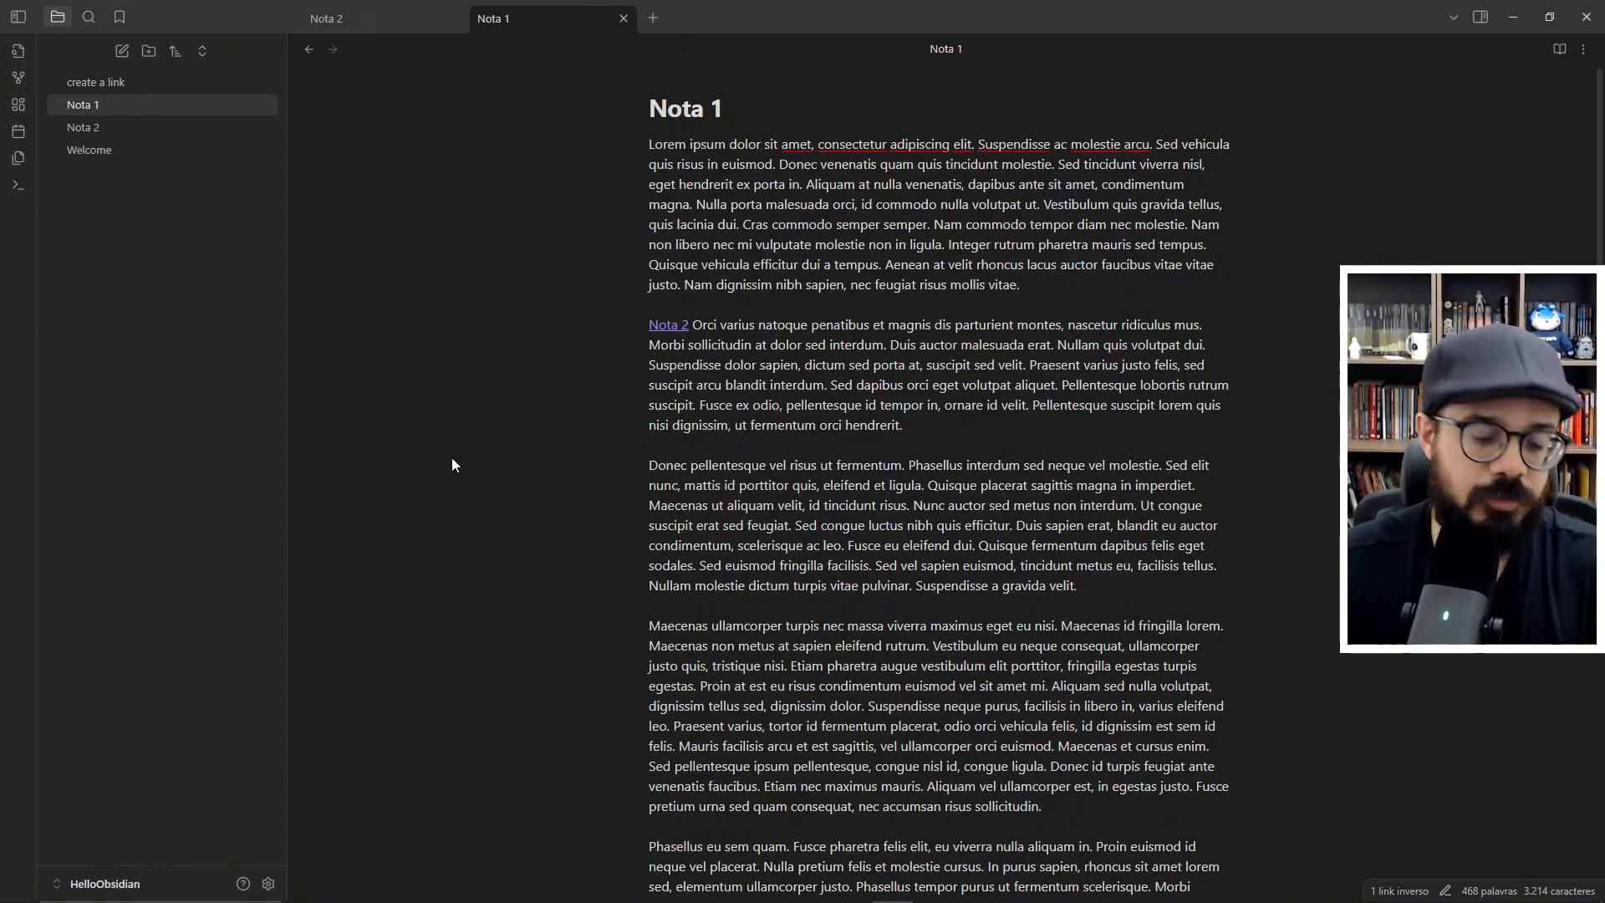
pyautogui.hotkey('ctrl', 'g')
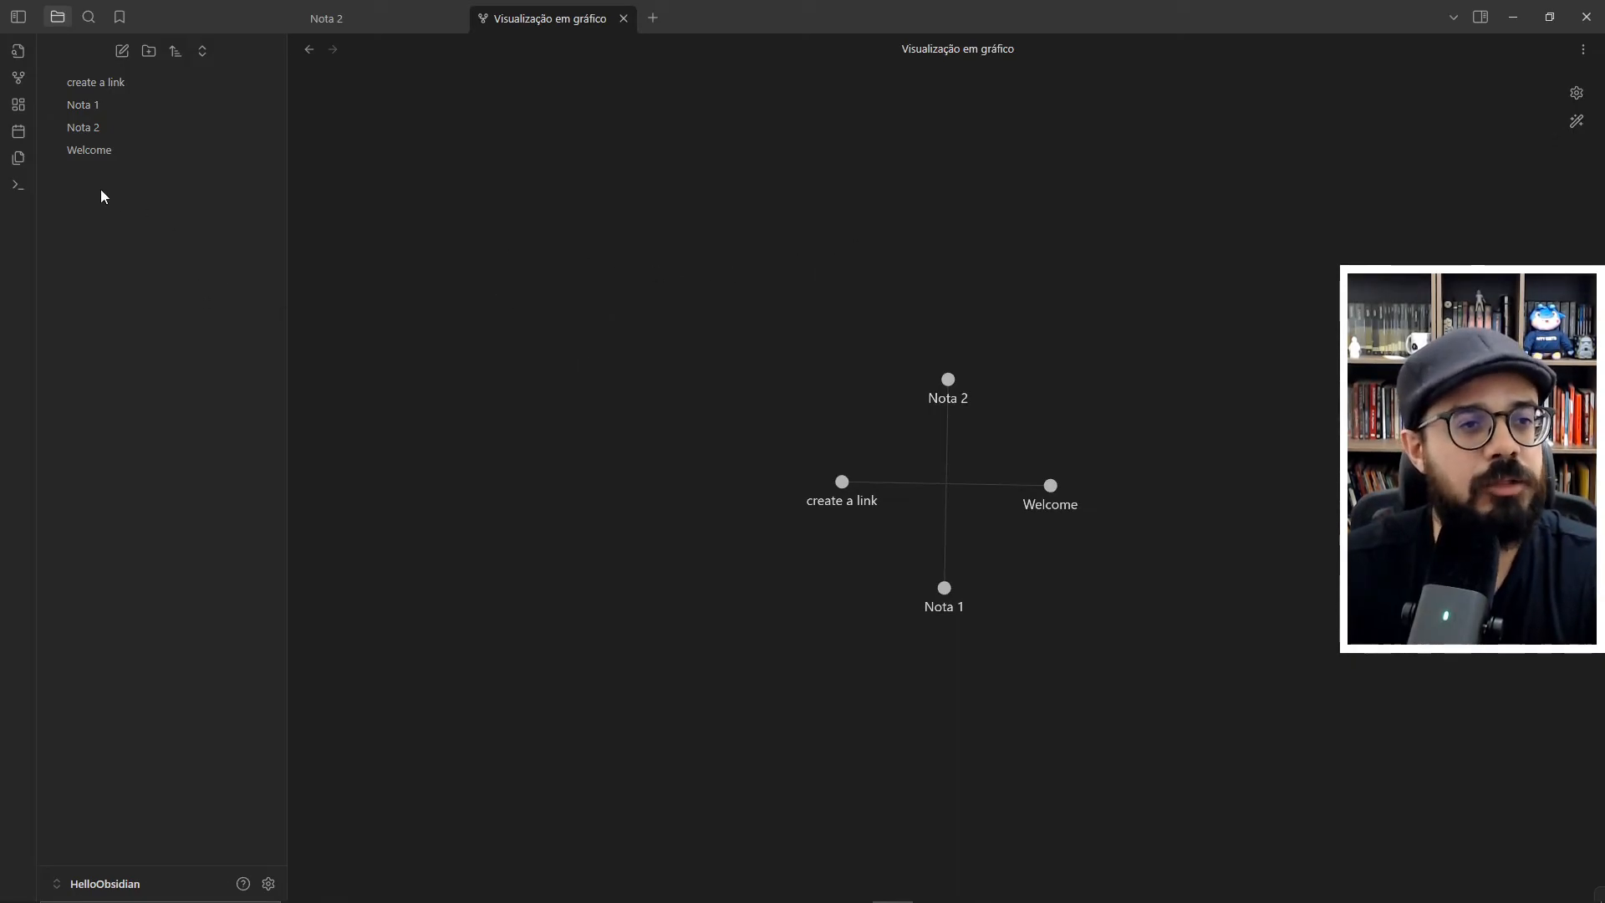
# - Open Nota 1 and clear its existing title
pyautogui.click(90, 103)
pyautogui.press('BackSpace')
pyautogui.press('BackSpace')
pyautogui.press('BackSpace')
pyautogui.press('BackSpace')
pyautogui.press('BackSpace')
pyautogui.press('BackSpace')
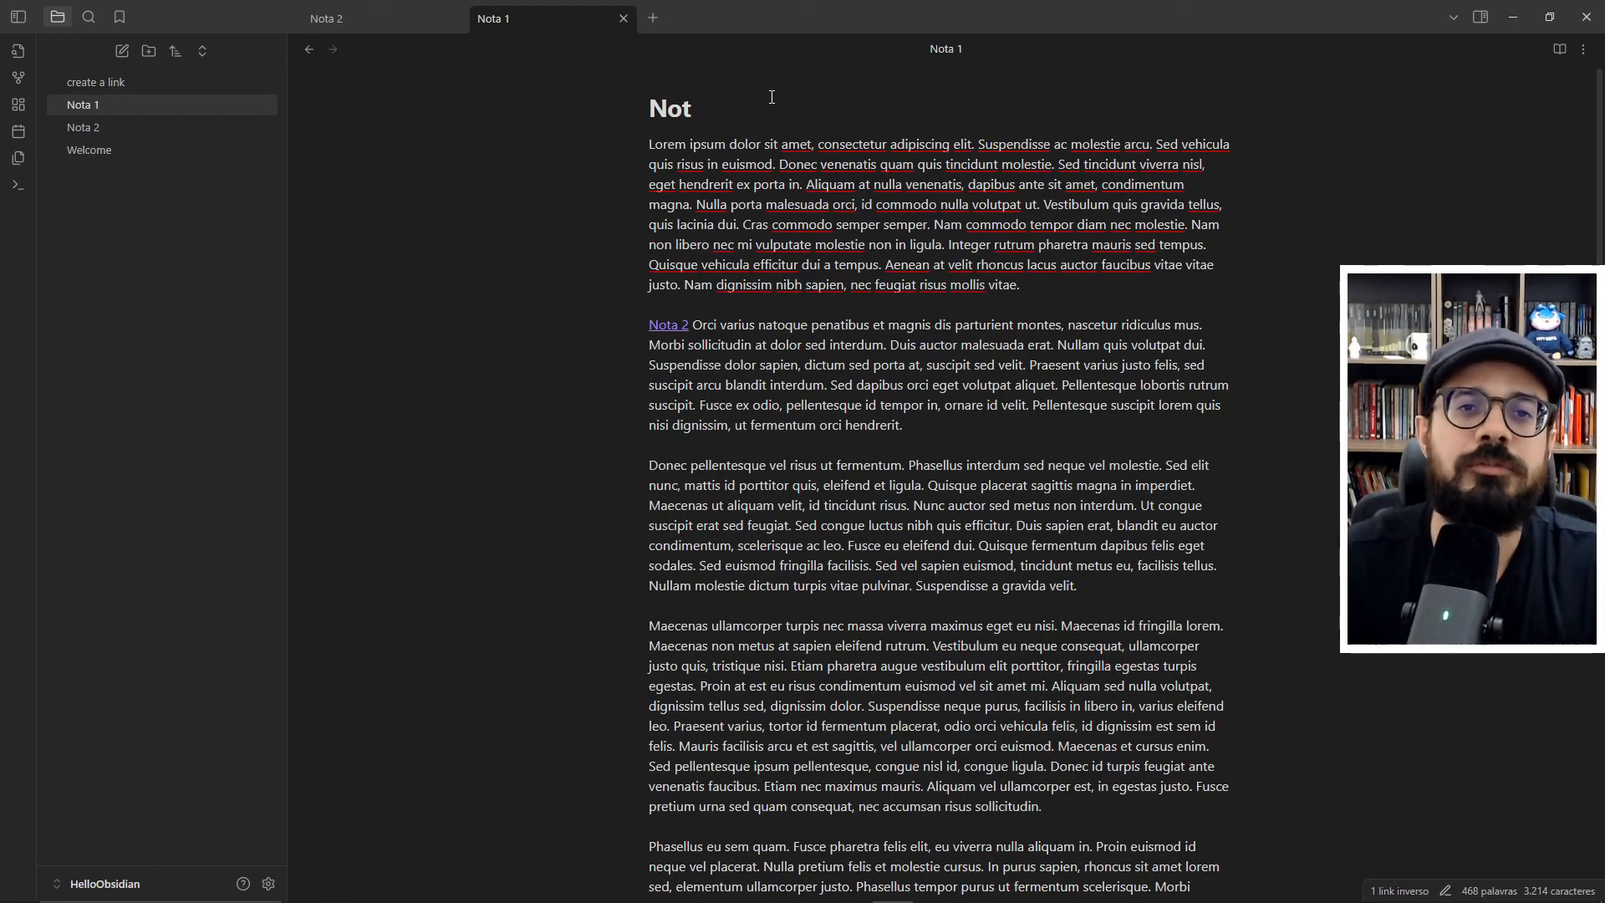
pyautogui.write('Concei')
pyautogui.write('tos')
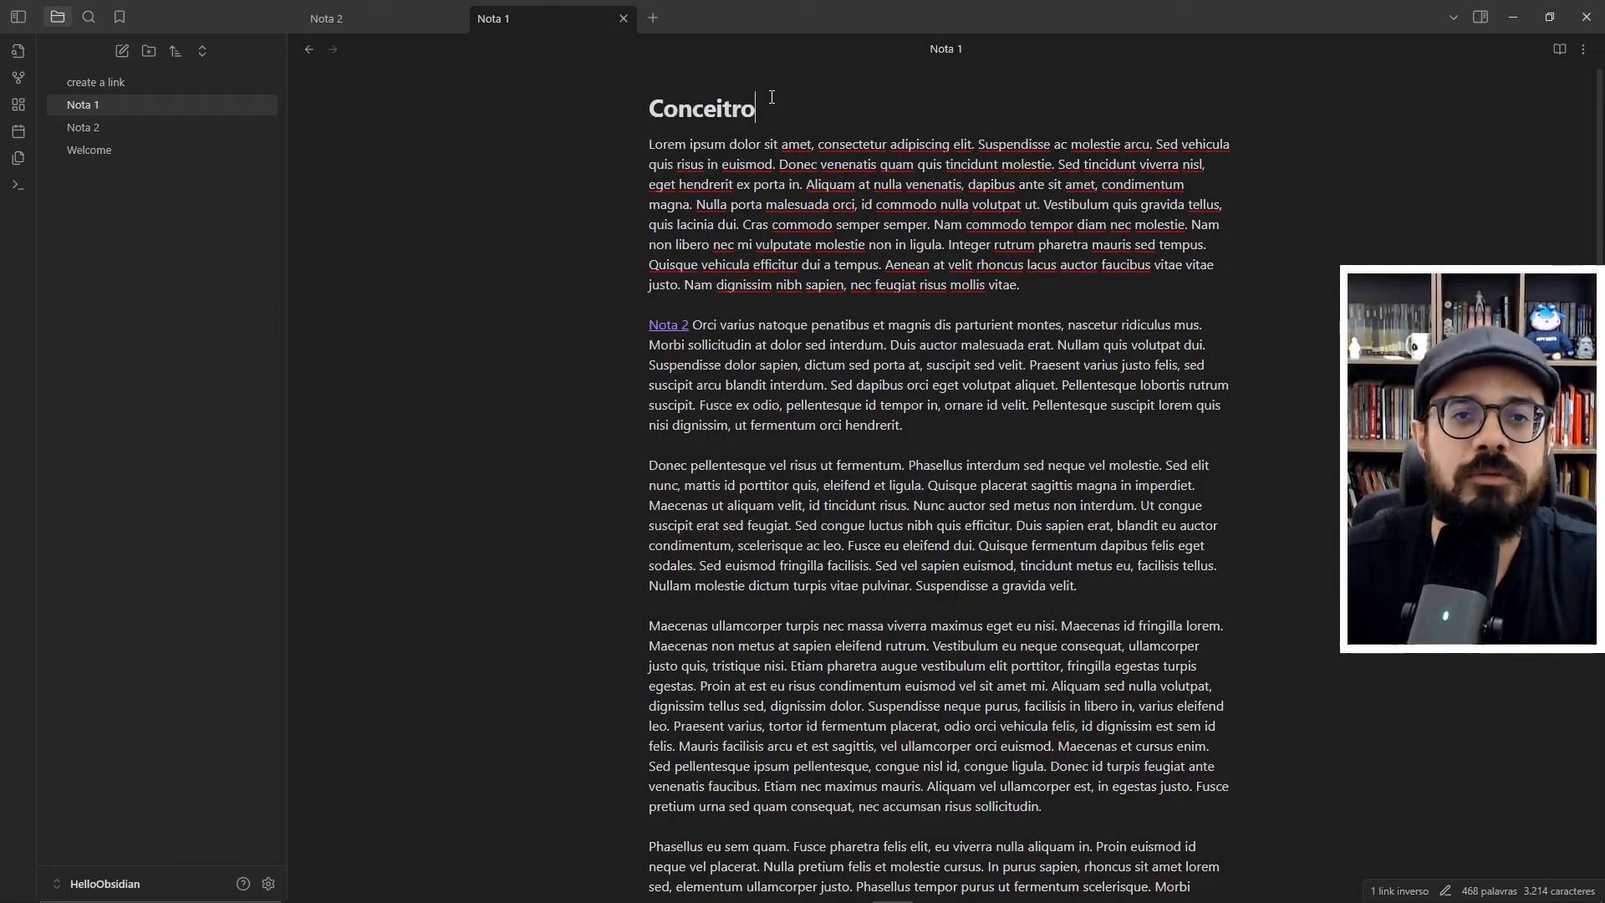
pyautogui.hotkey('ctrl', 'BackSpace')
# - Title the former Nota 1 "O que é Marketing Digital" and choose to always update links to renamed notes
pyautogui.write('O que é Mark')
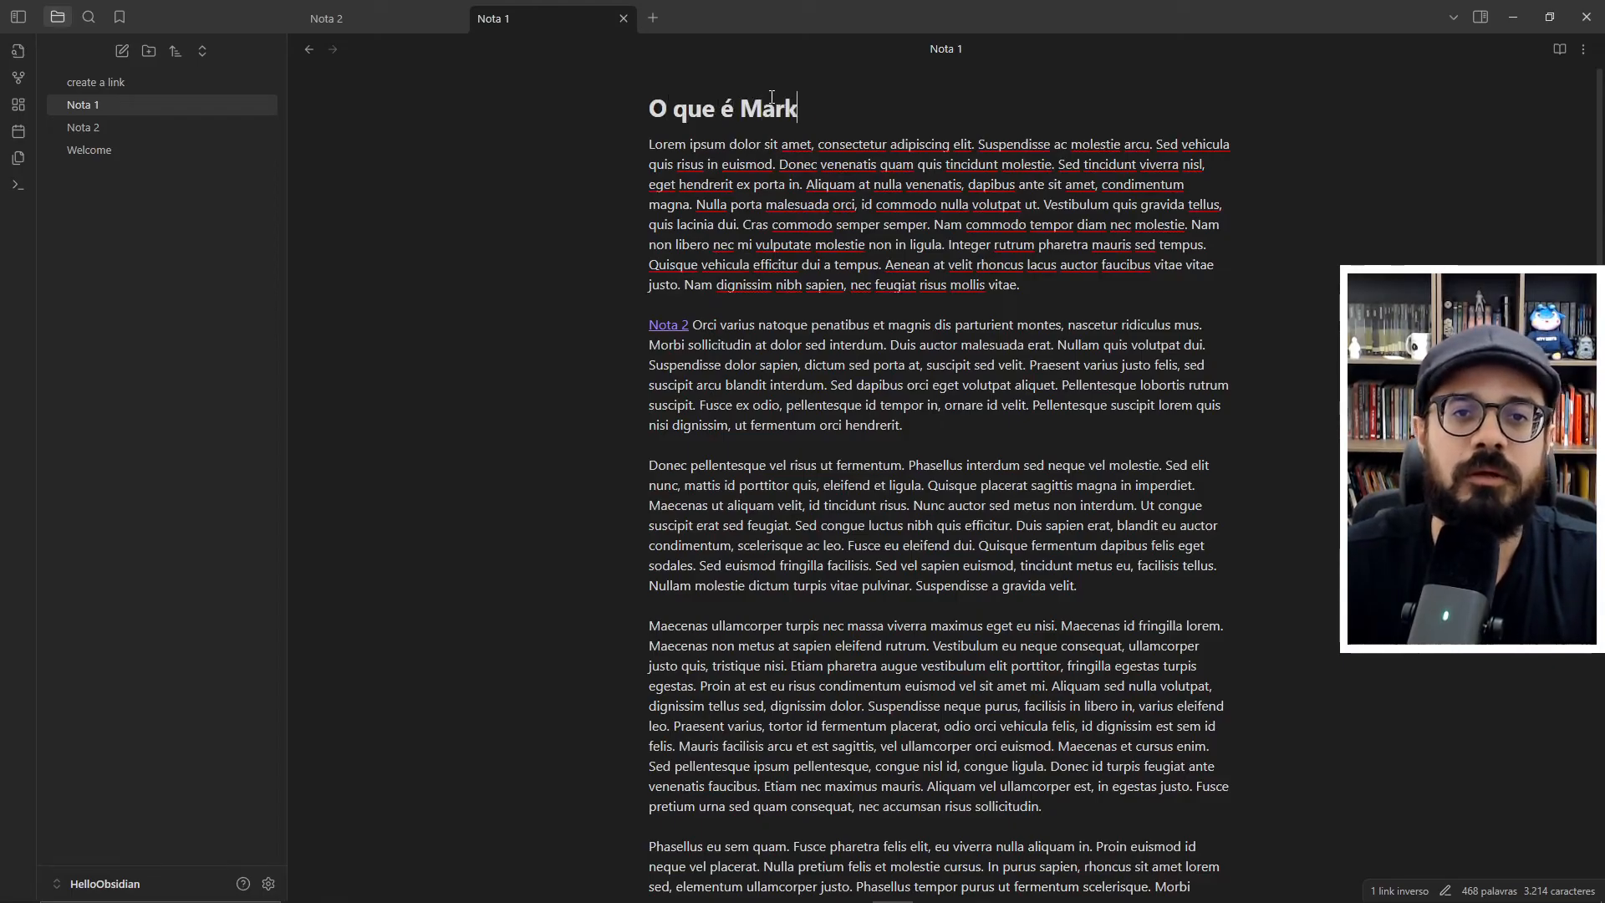
pyautogui.write('eting Digital?')
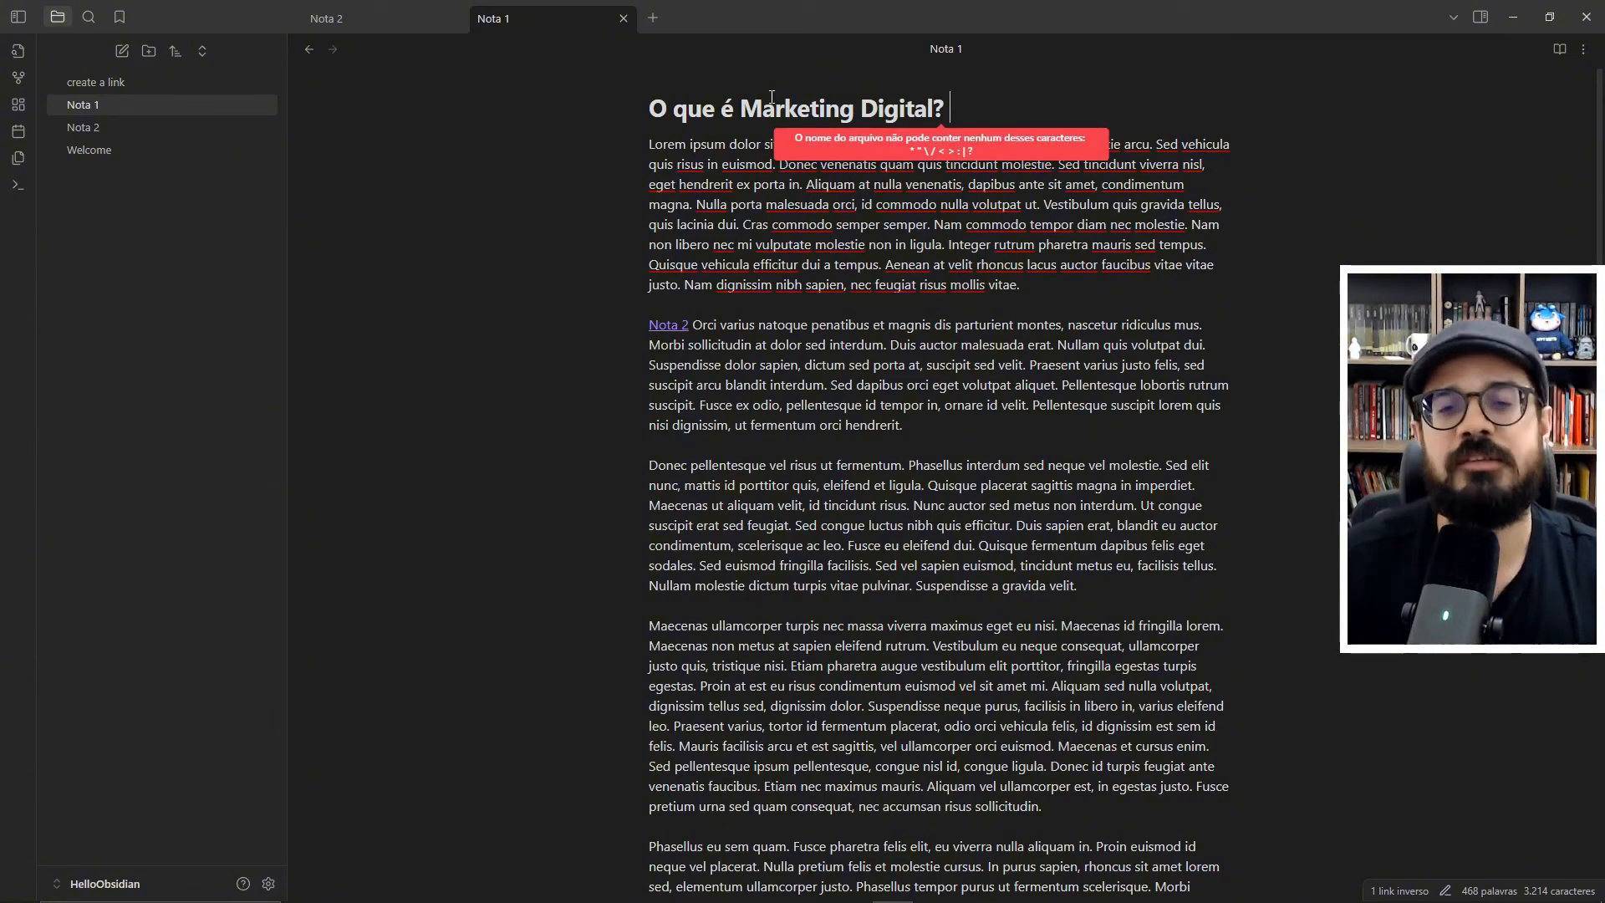
pyautogui.press('BackSpace')
pyautogui.click(523, 201)
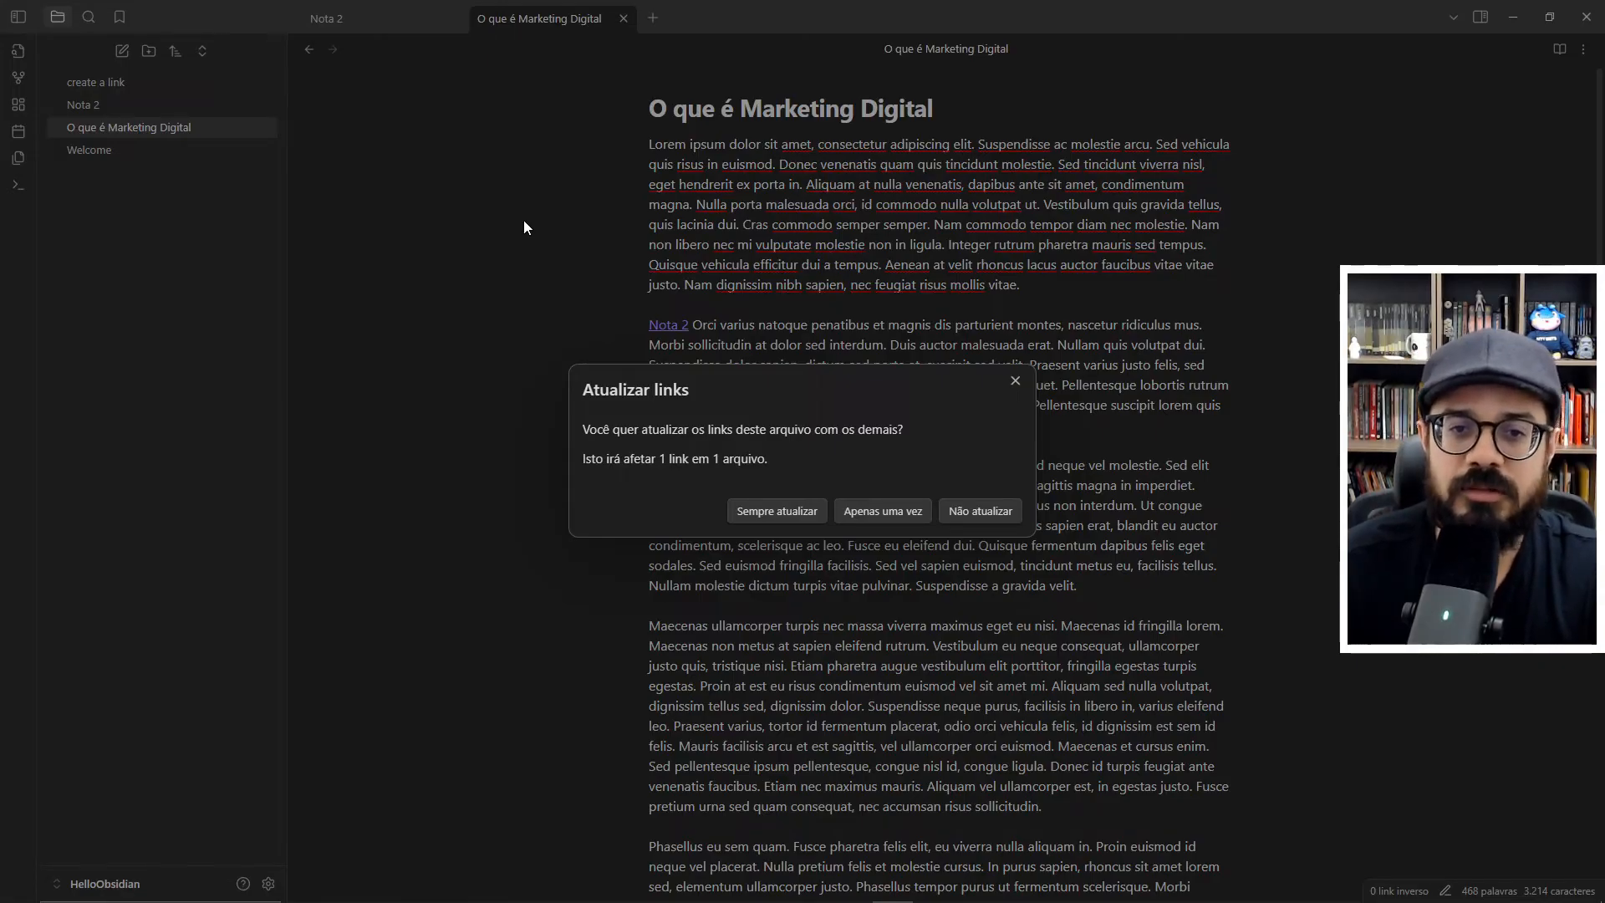
pyautogui.click(788, 515)
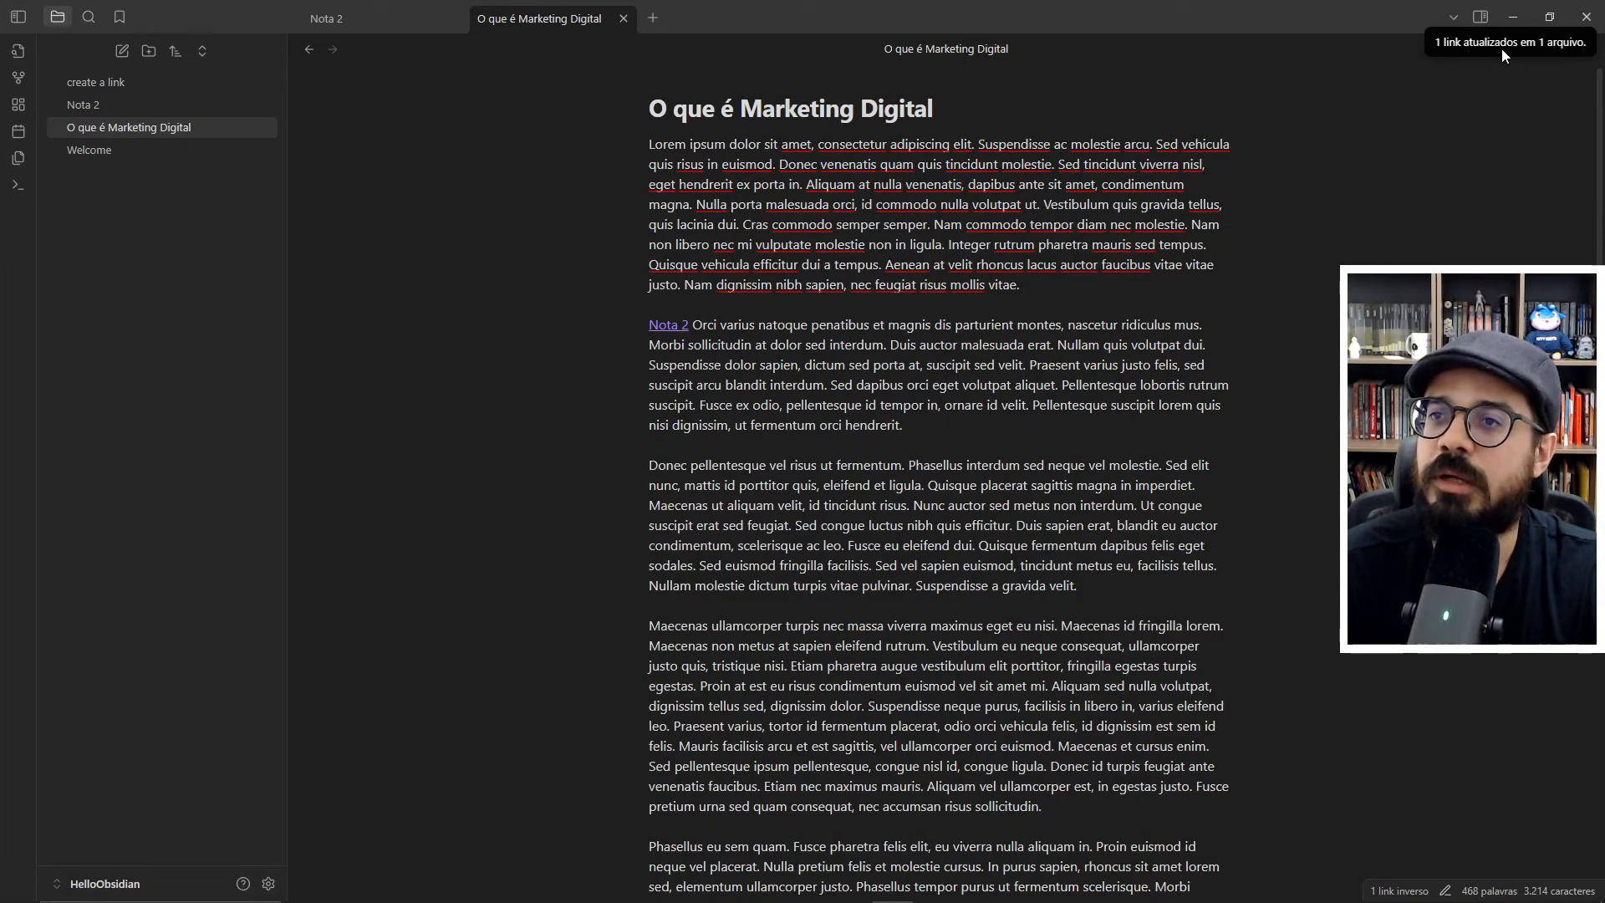
pyautogui.click(326, 18)
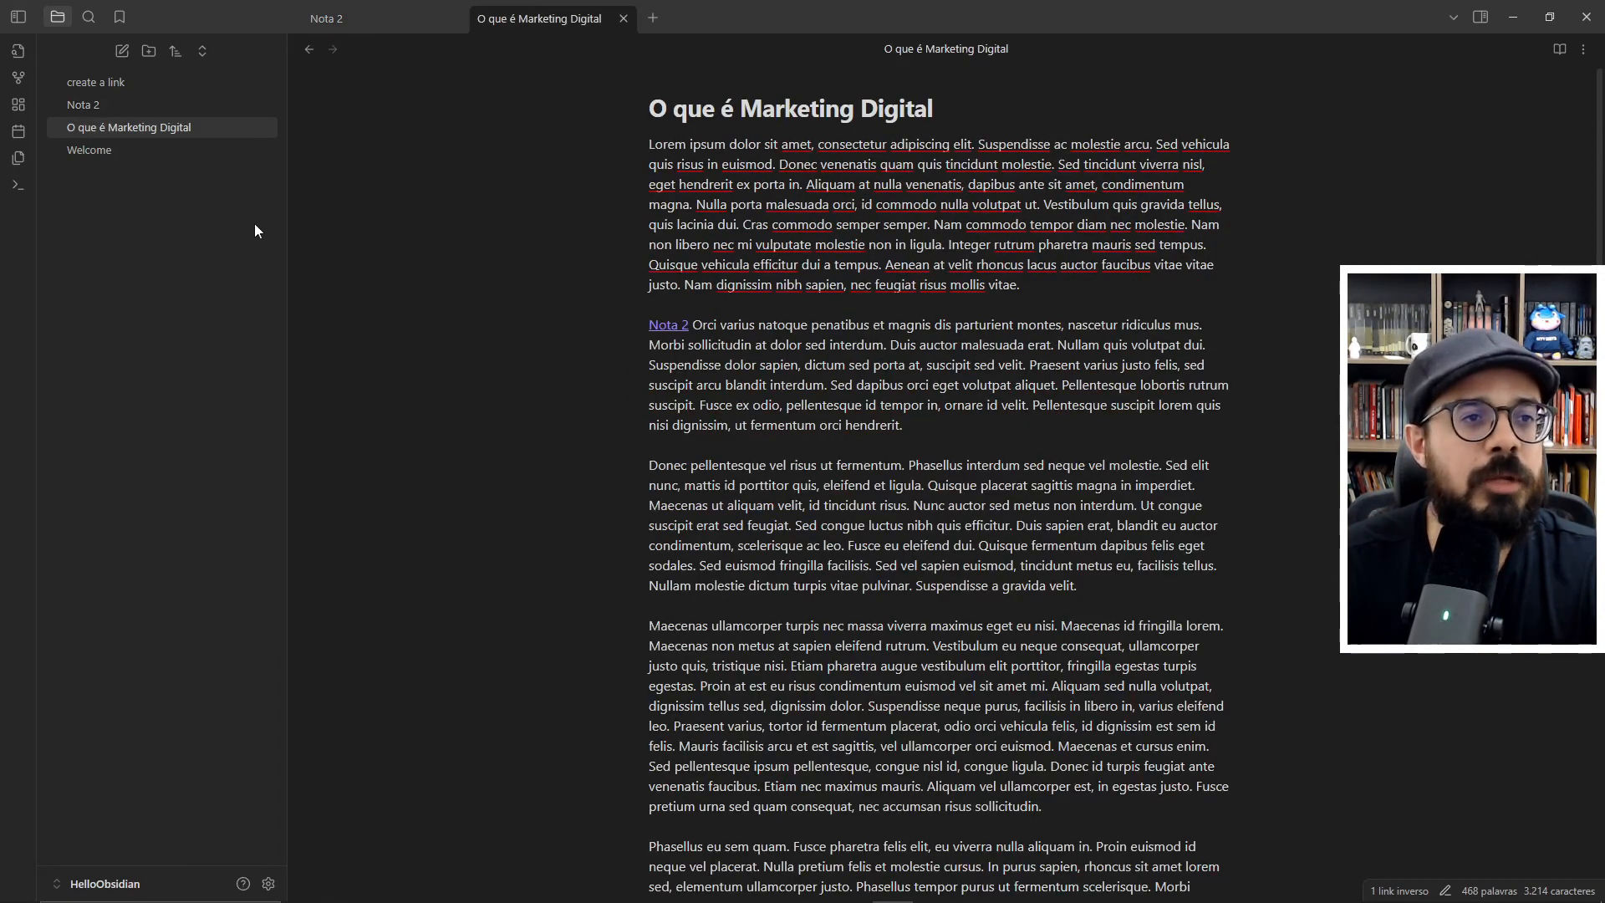
# - Create a new note titled "Redes sociais e o Marketing Digital" and paste the Lorem Ipsum paragraphs into it
pyautogui.click(122, 51)
pyautogui.write('Redes s')
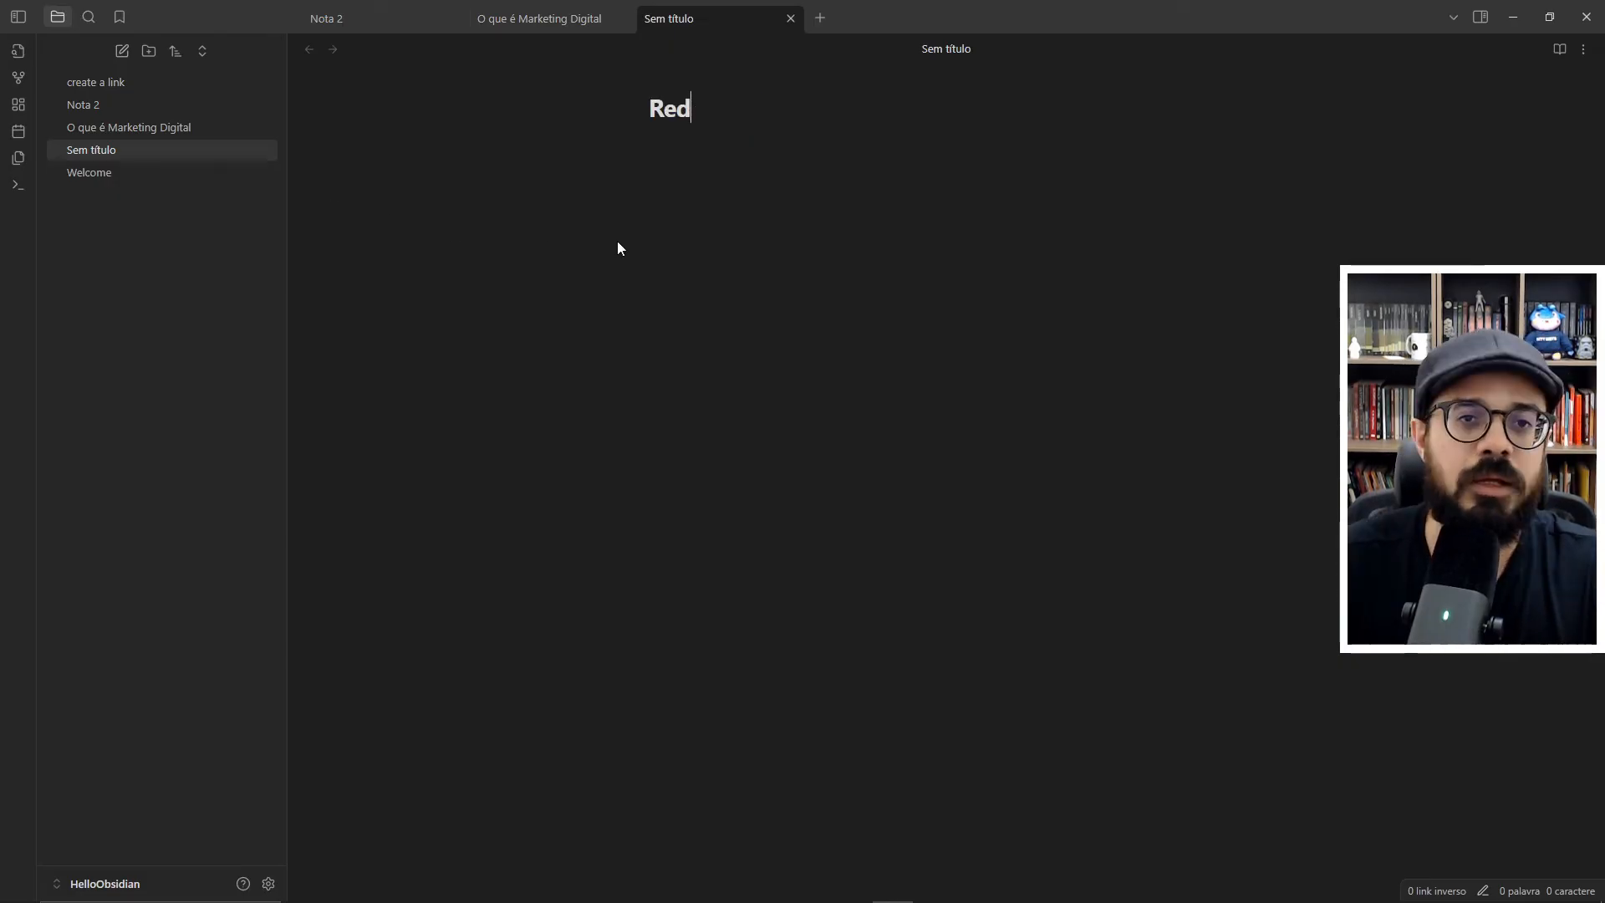
pyautogui.write('s e')
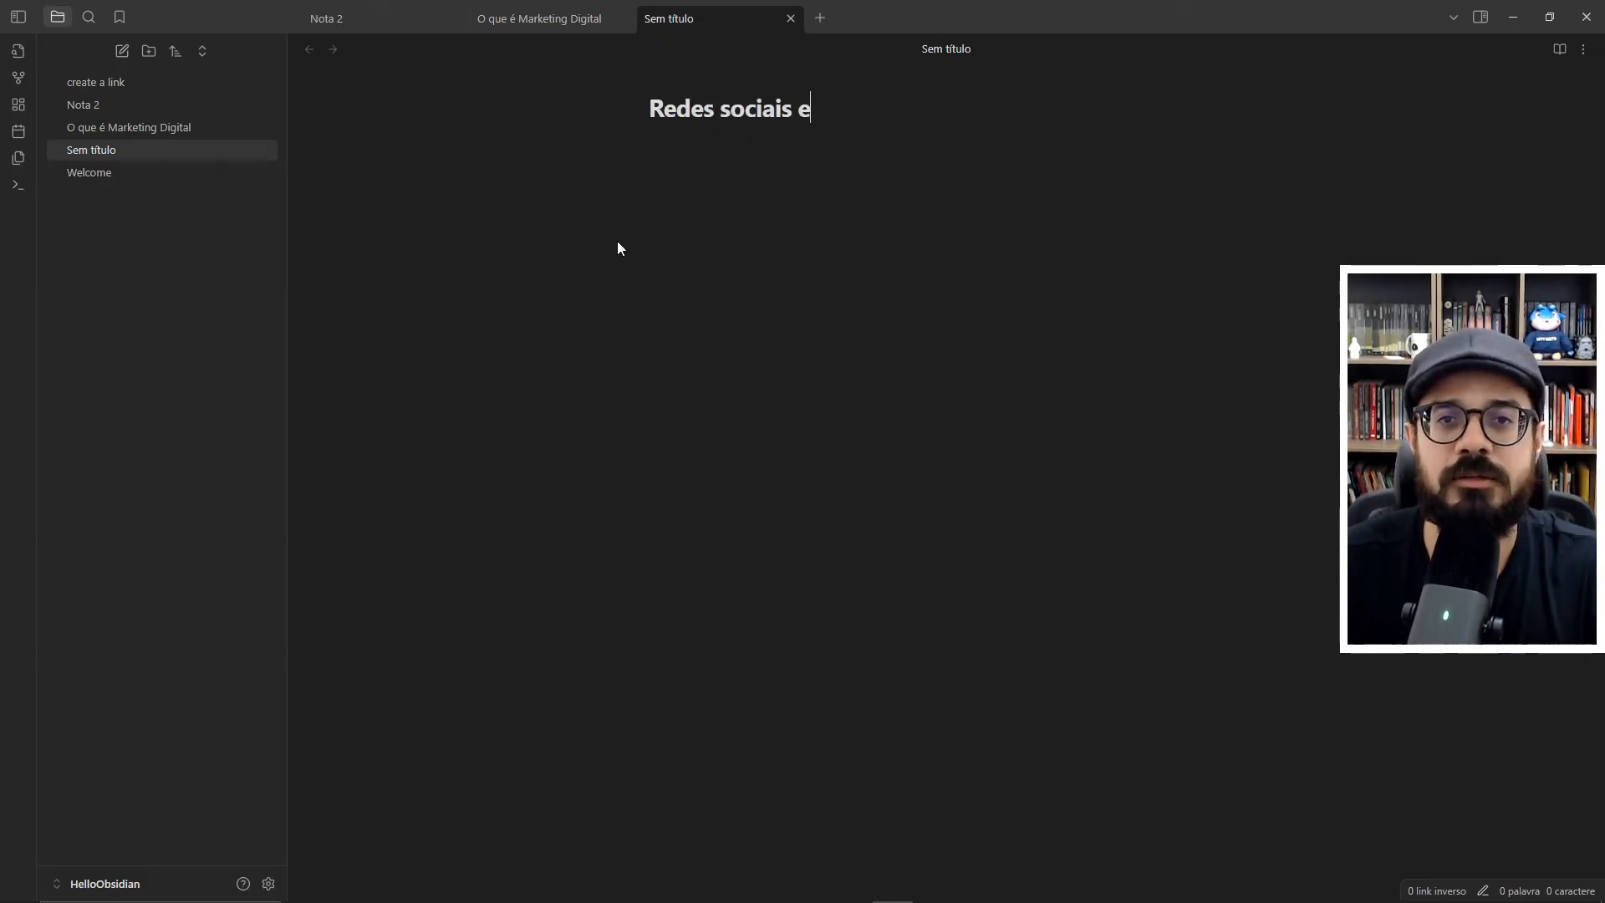
pyautogui.write(' o Marketing Digital')
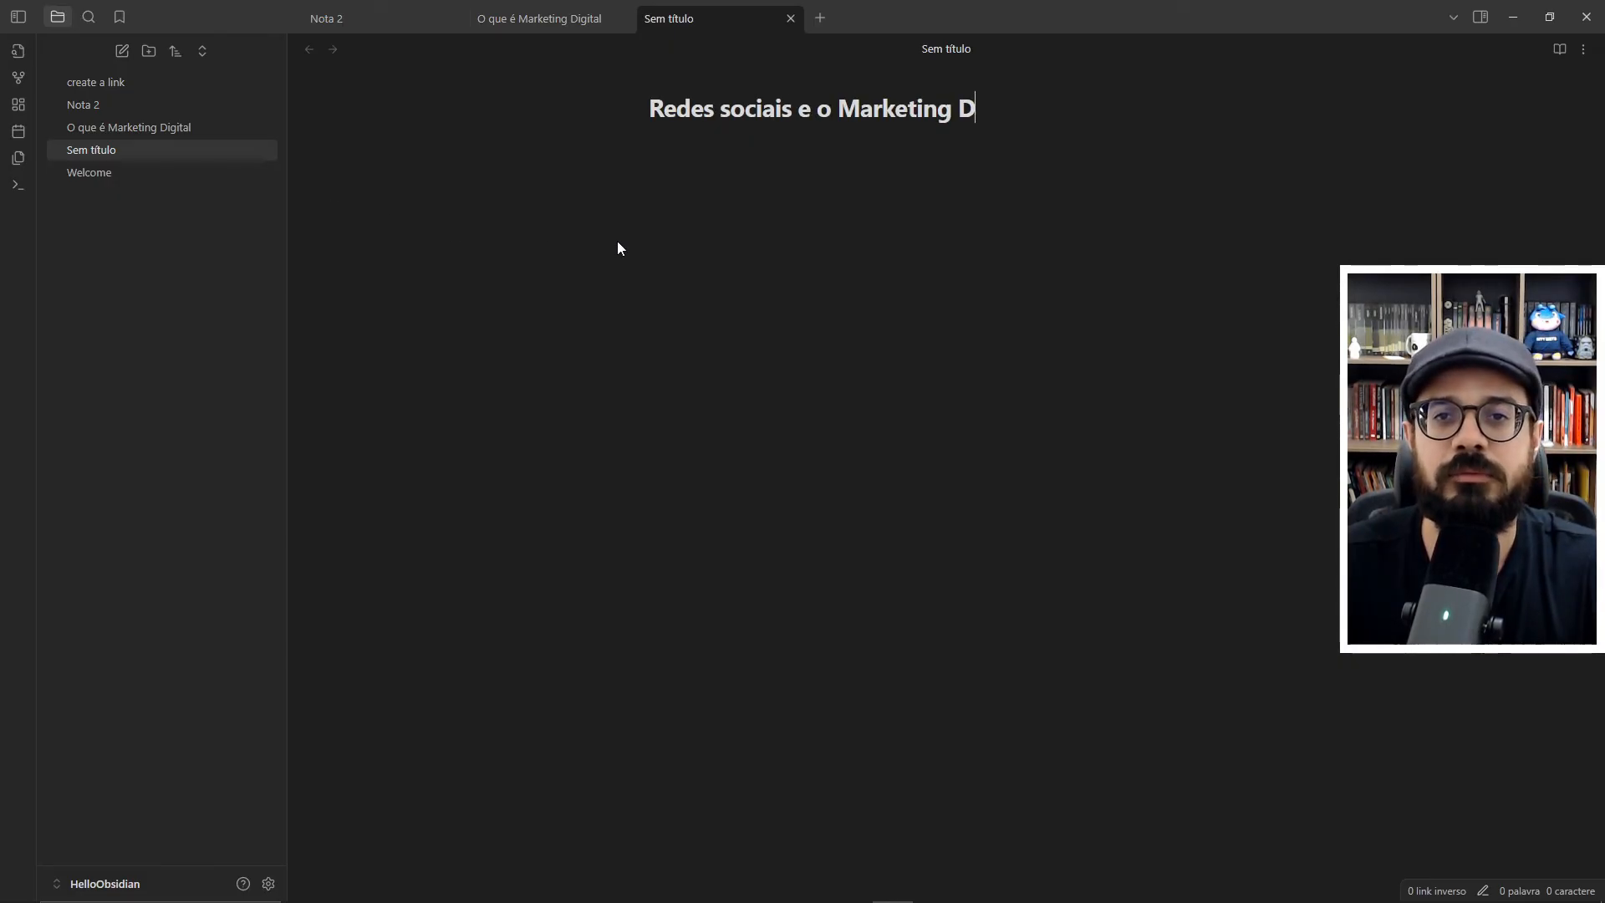
pyautogui.press('Return')
pyautogui.hotkey('ctrl', 'v')
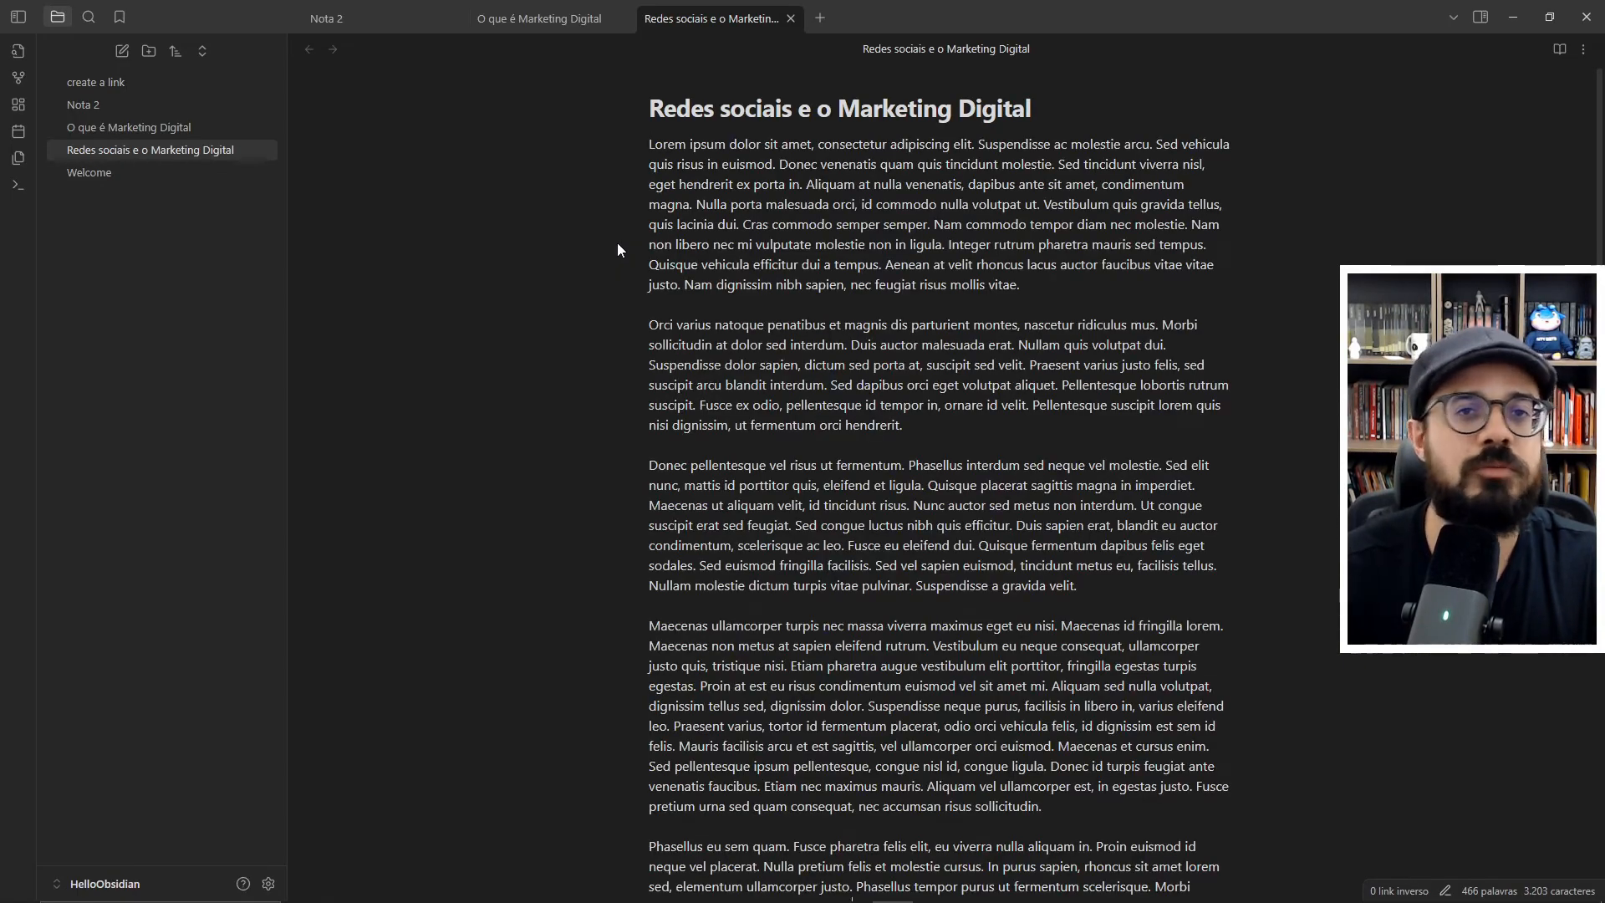
pyautogui.scroll(-5, 520, 251)
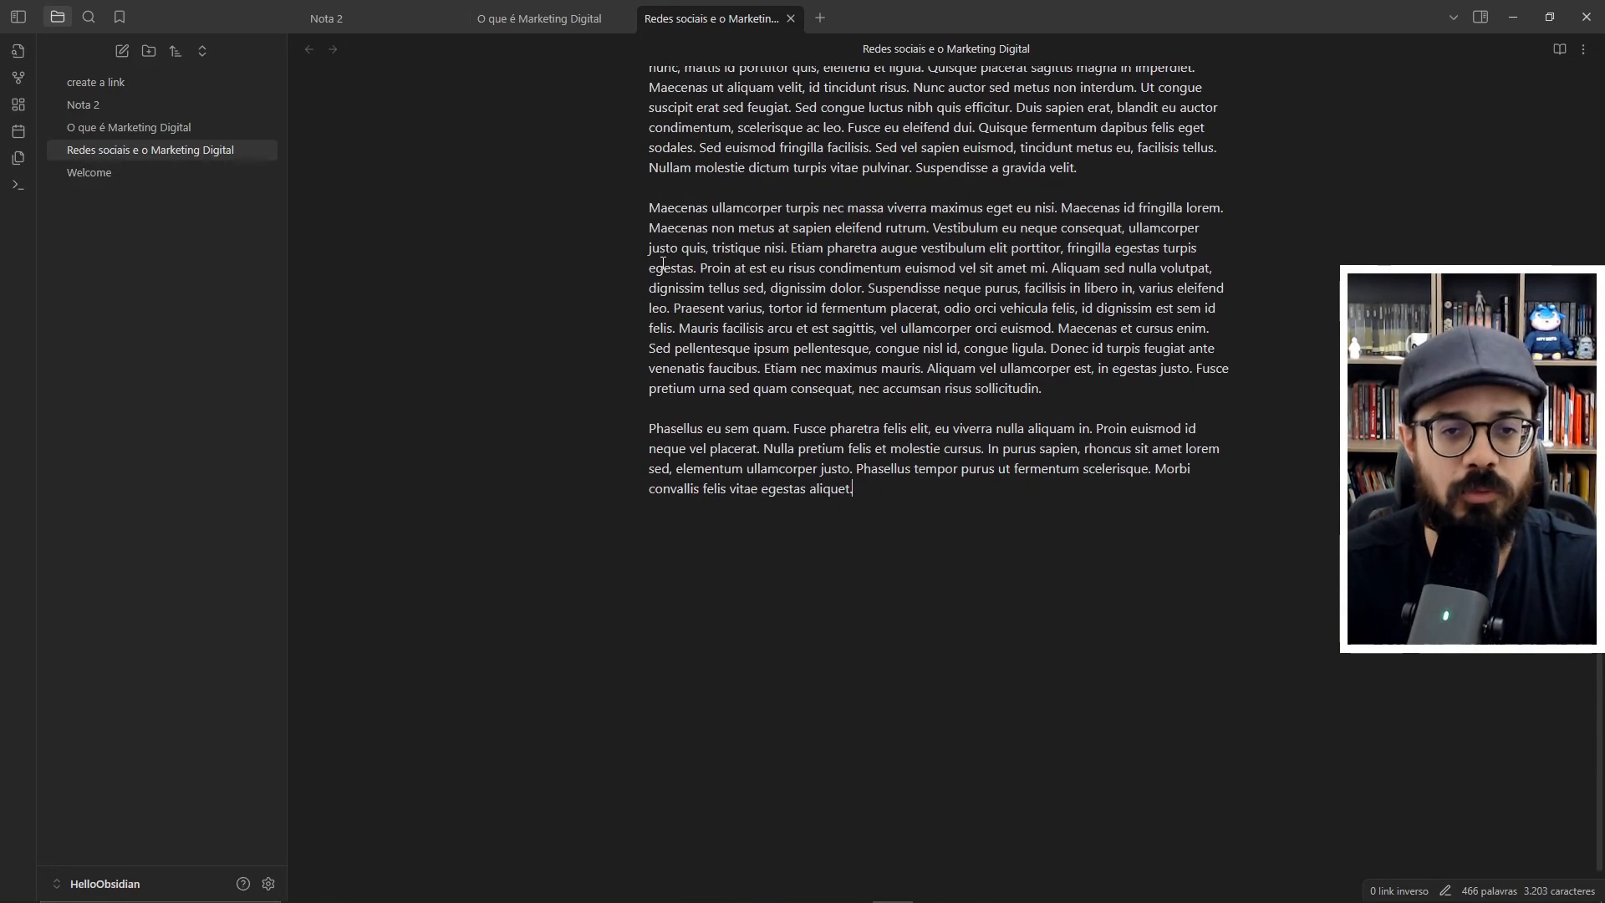
pyautogui.scroll(5, 468, 255)
# - Create a new note titled "Principios do Marketing Digital" and paste the same Lorem Ipsum paragraphs into it
pyautogui.hotkey('ctrl', 'n')
pyautogui.write('Pro')
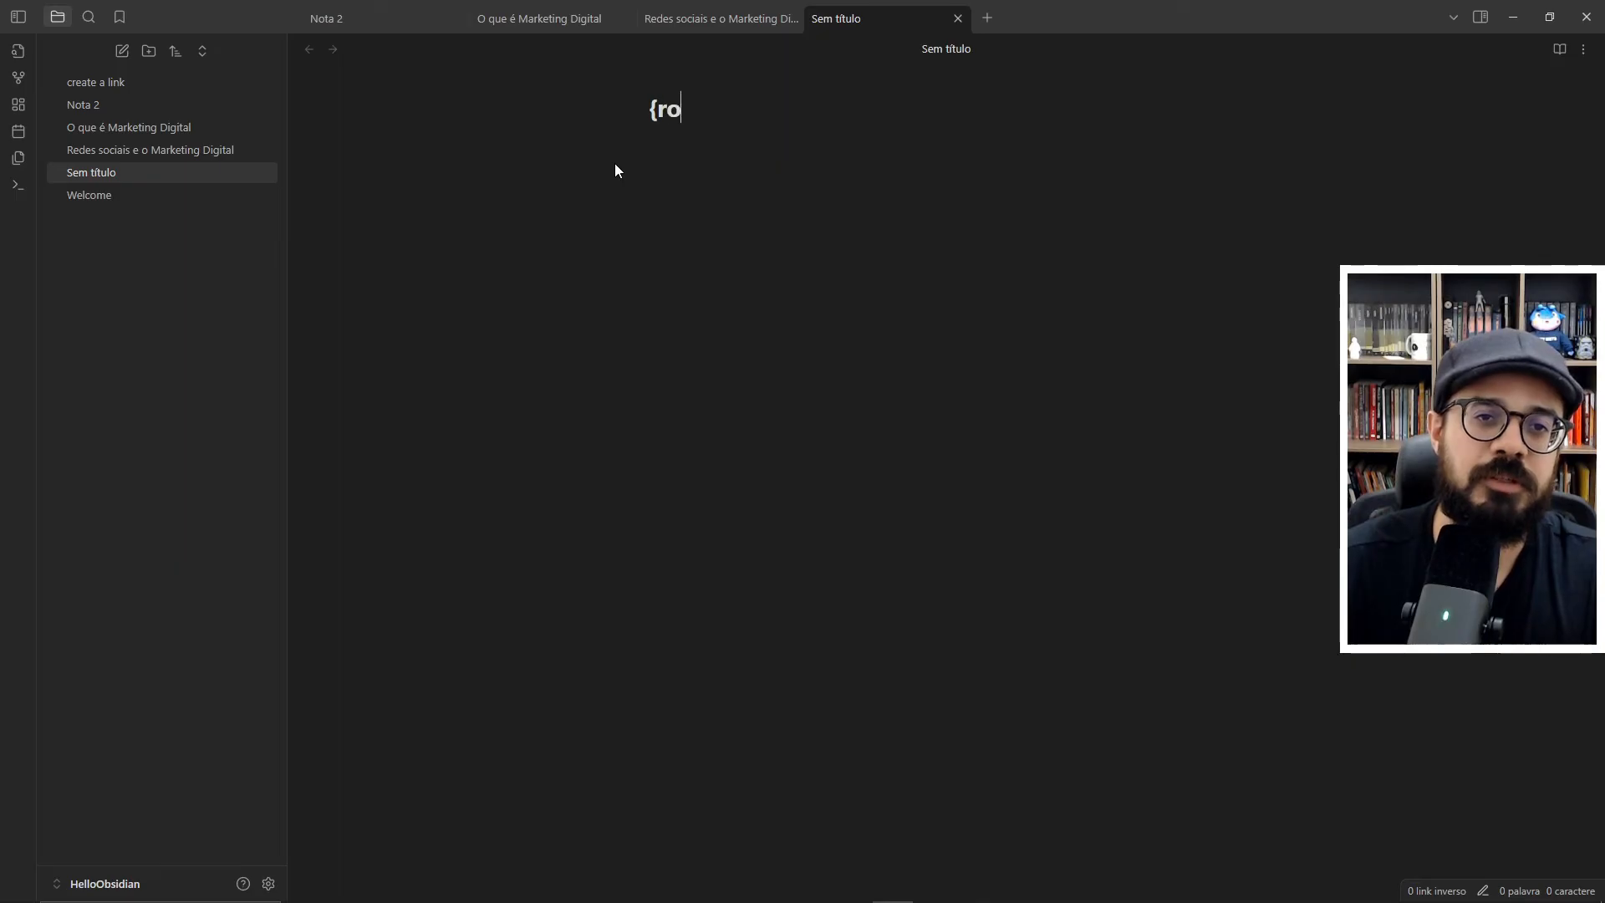
pyautogui.press('BackSpace')
pyautogui.press('BackSpace')
pyautogui.press('BackSpace')
pyautogui.write('Principios do Marketing Digital')
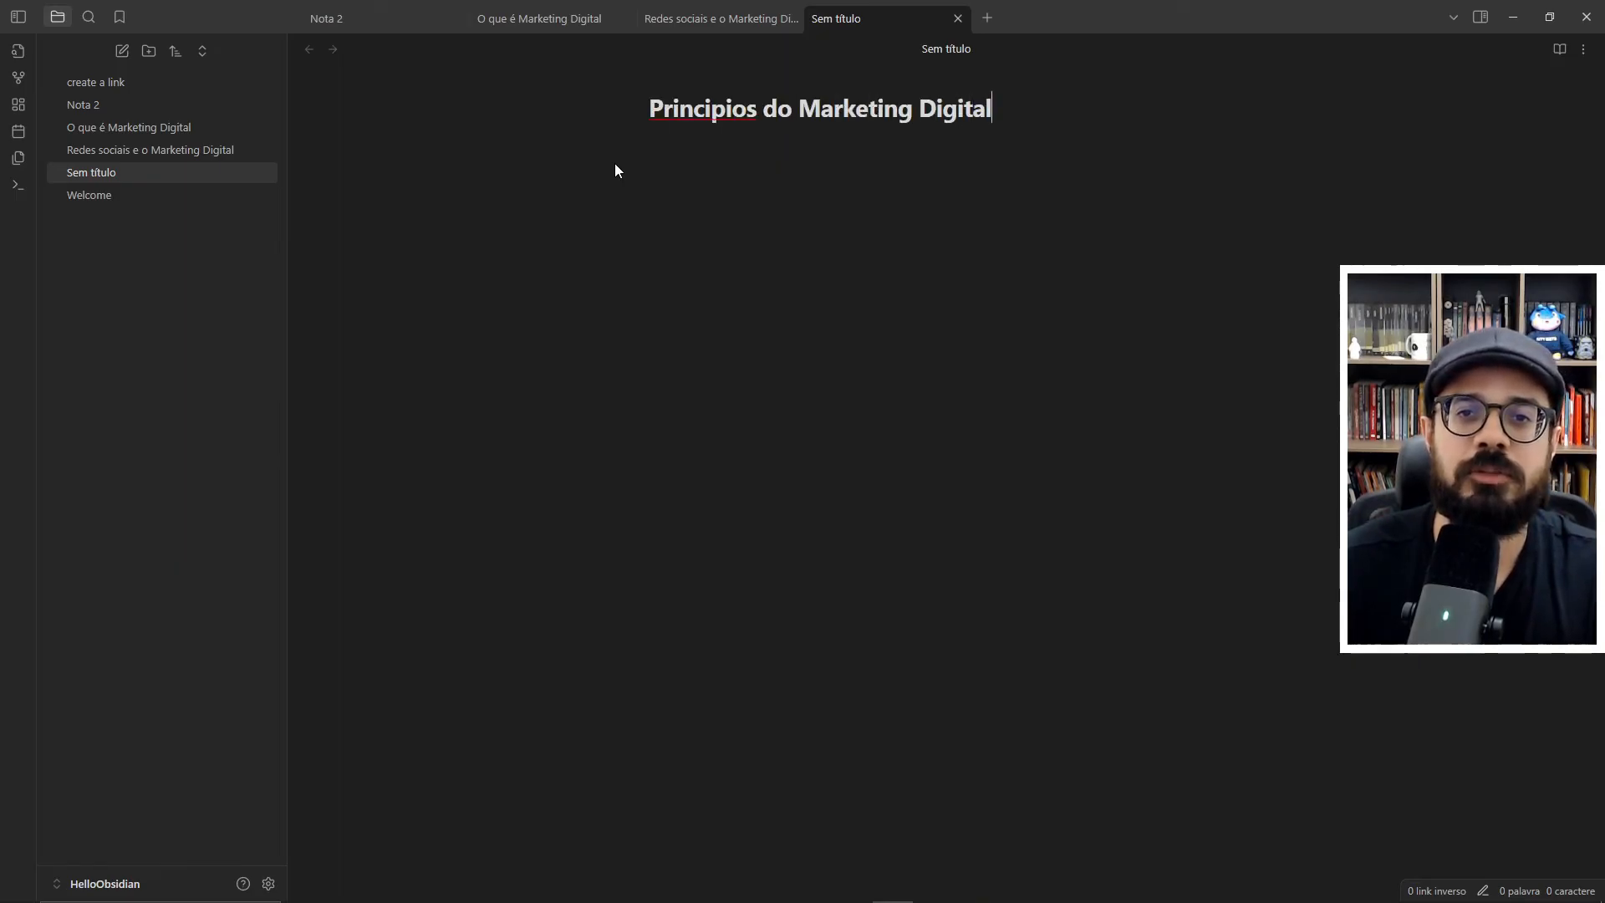
pyautogui.press('Return')
pyautogui.hotkey('ctrl', 'v')
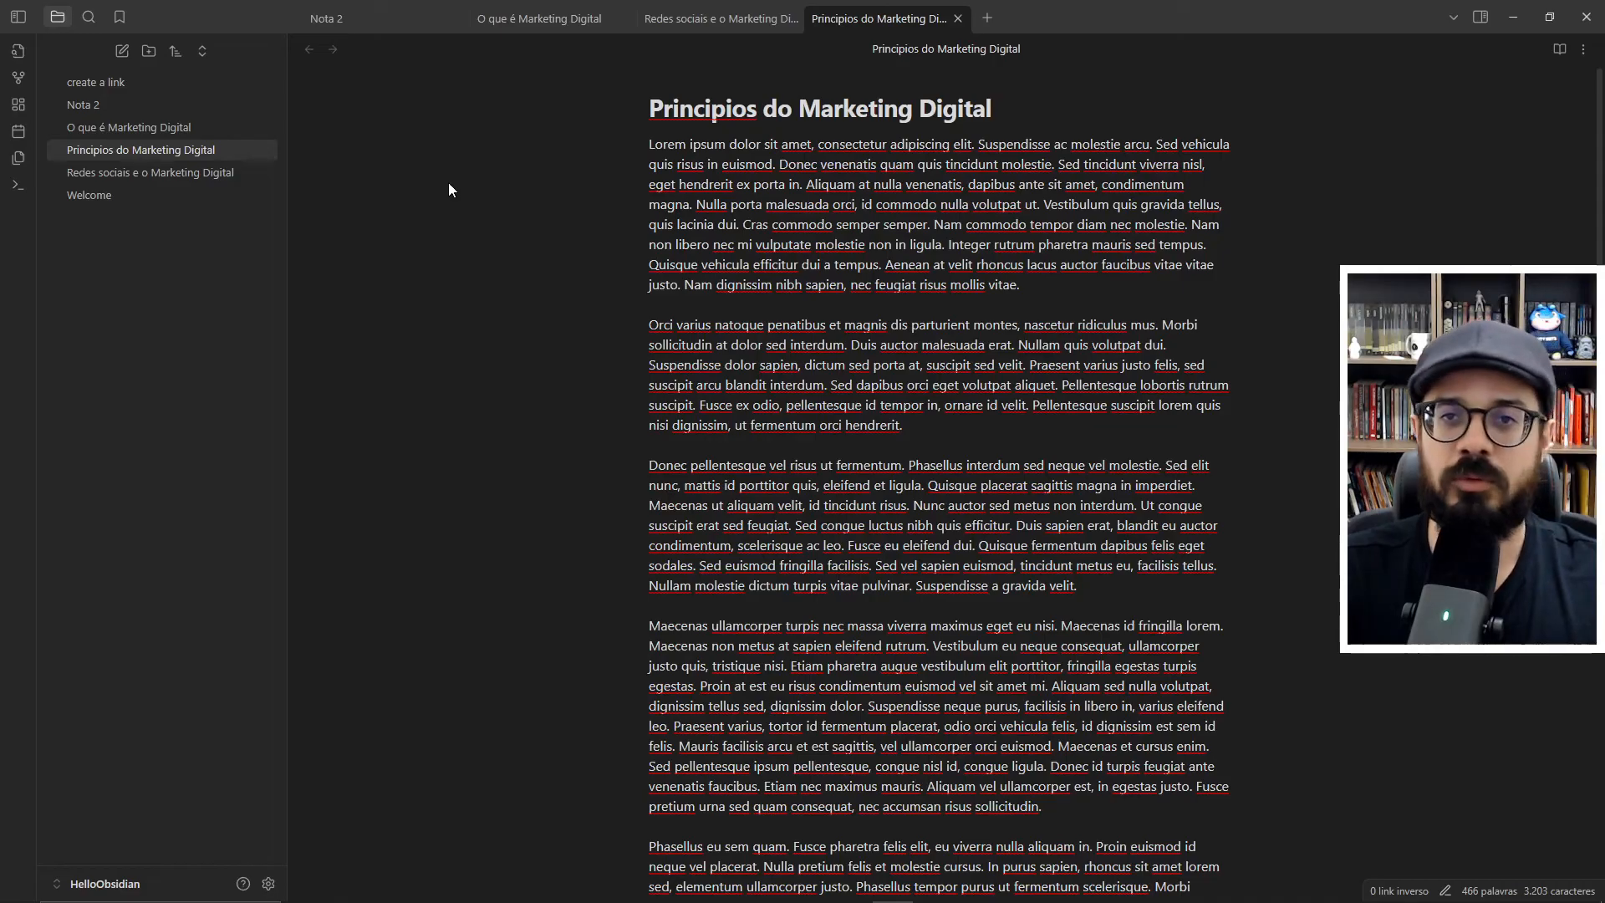
# - After checking the new notes in the graph, create another note titled "Marketing Digital"
pyautogui.hotkey('ctrl', 'g')
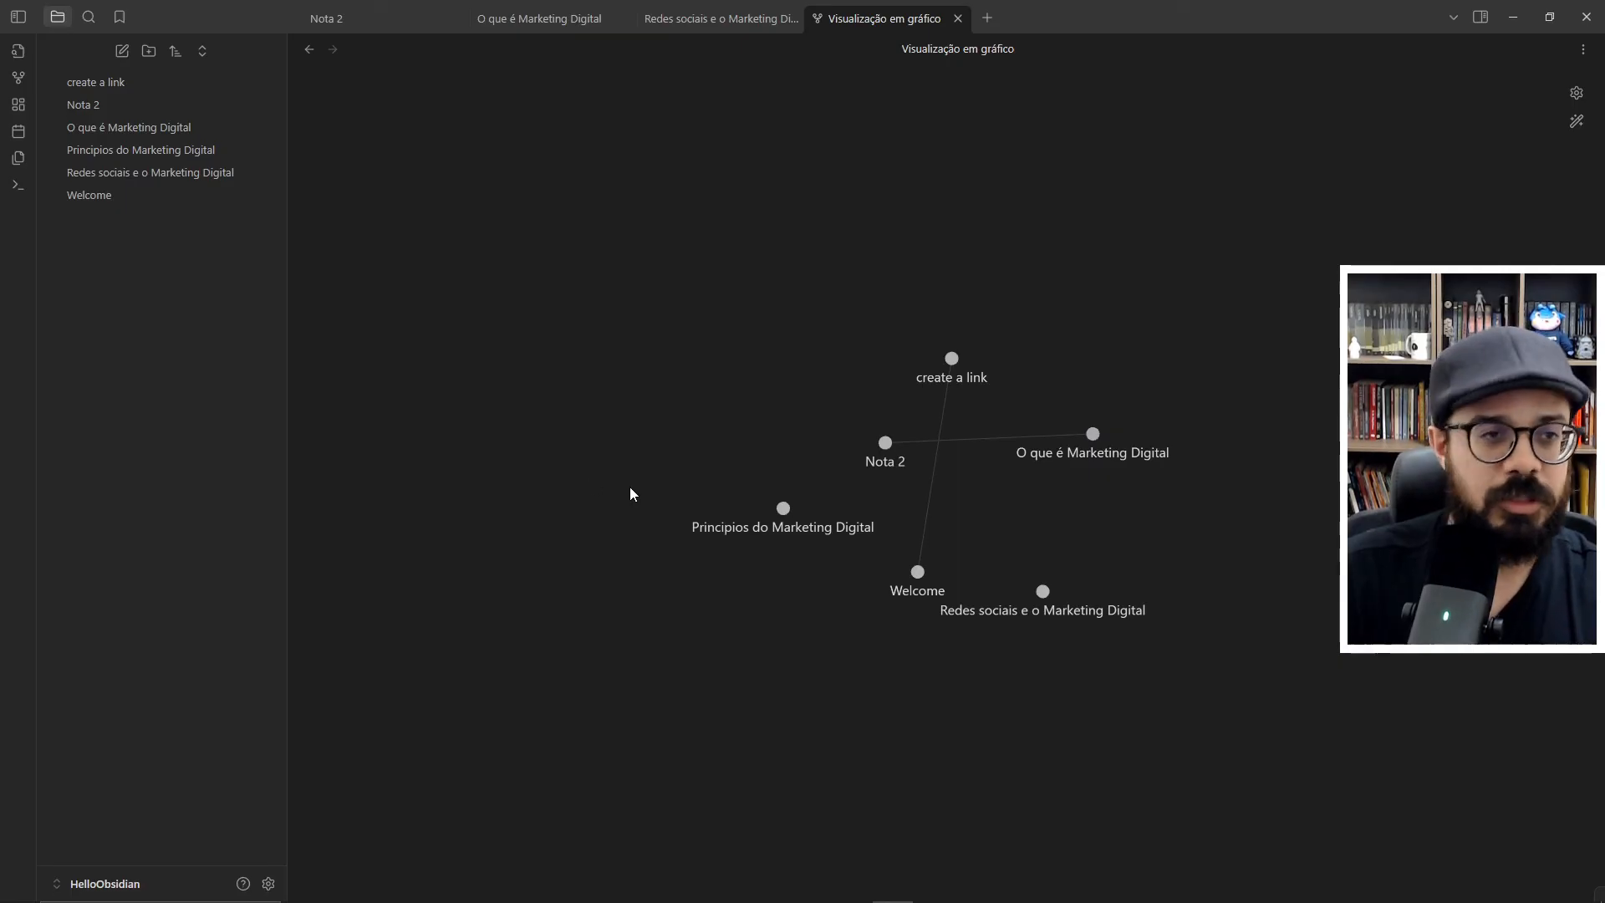
pyautogui.click(123, 53)
pyautogui.write('Ma')
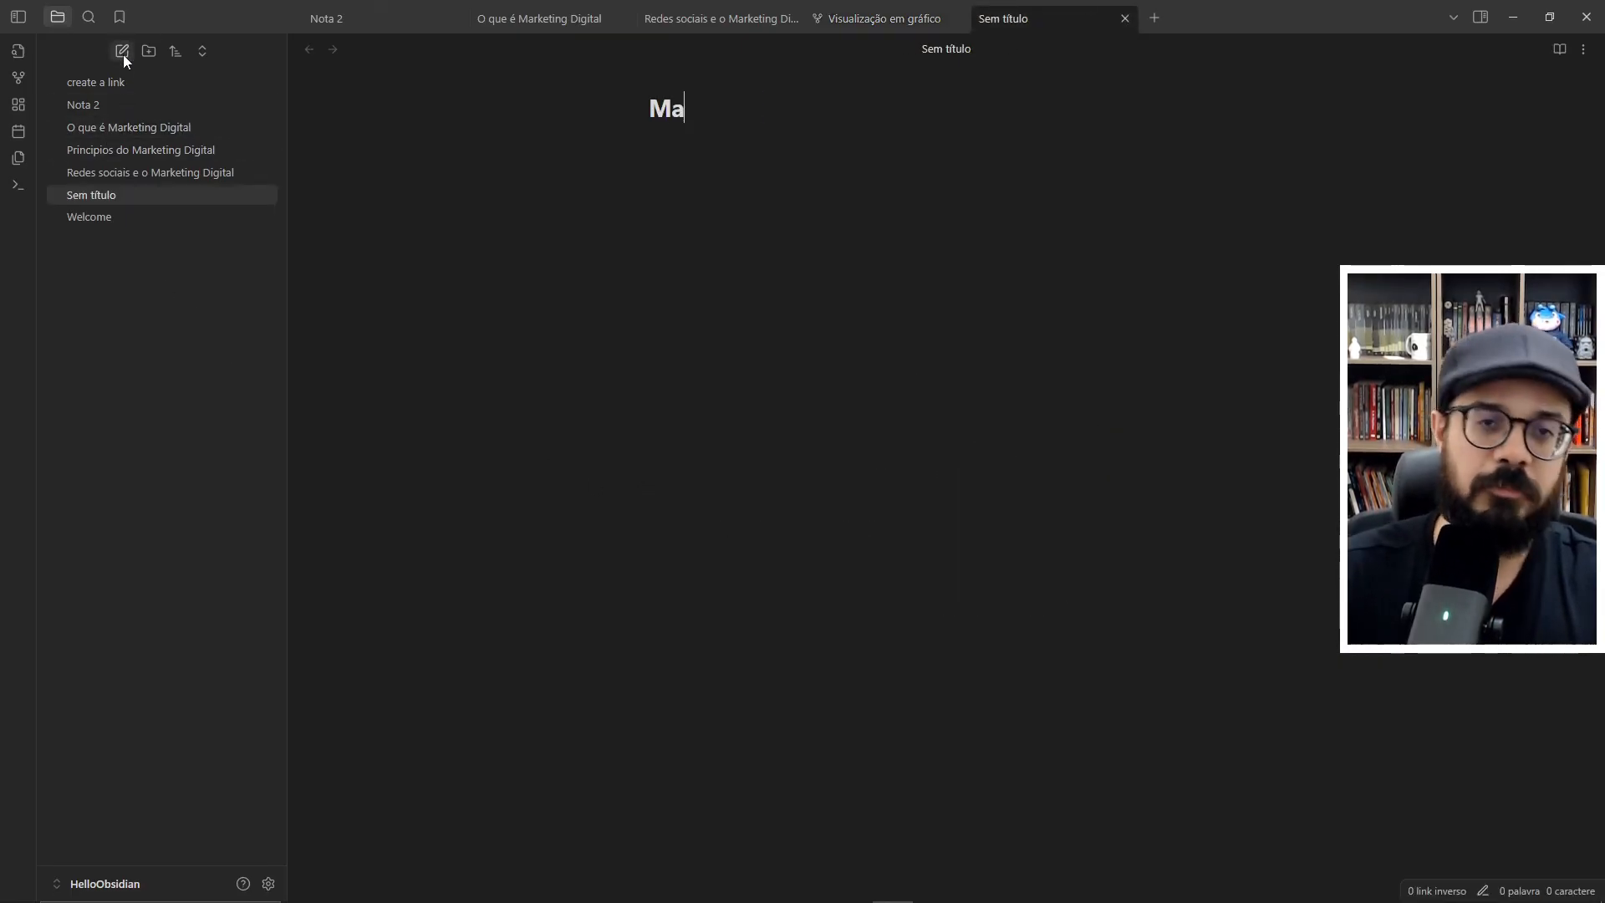
pyautogui.write('rketing Digital')
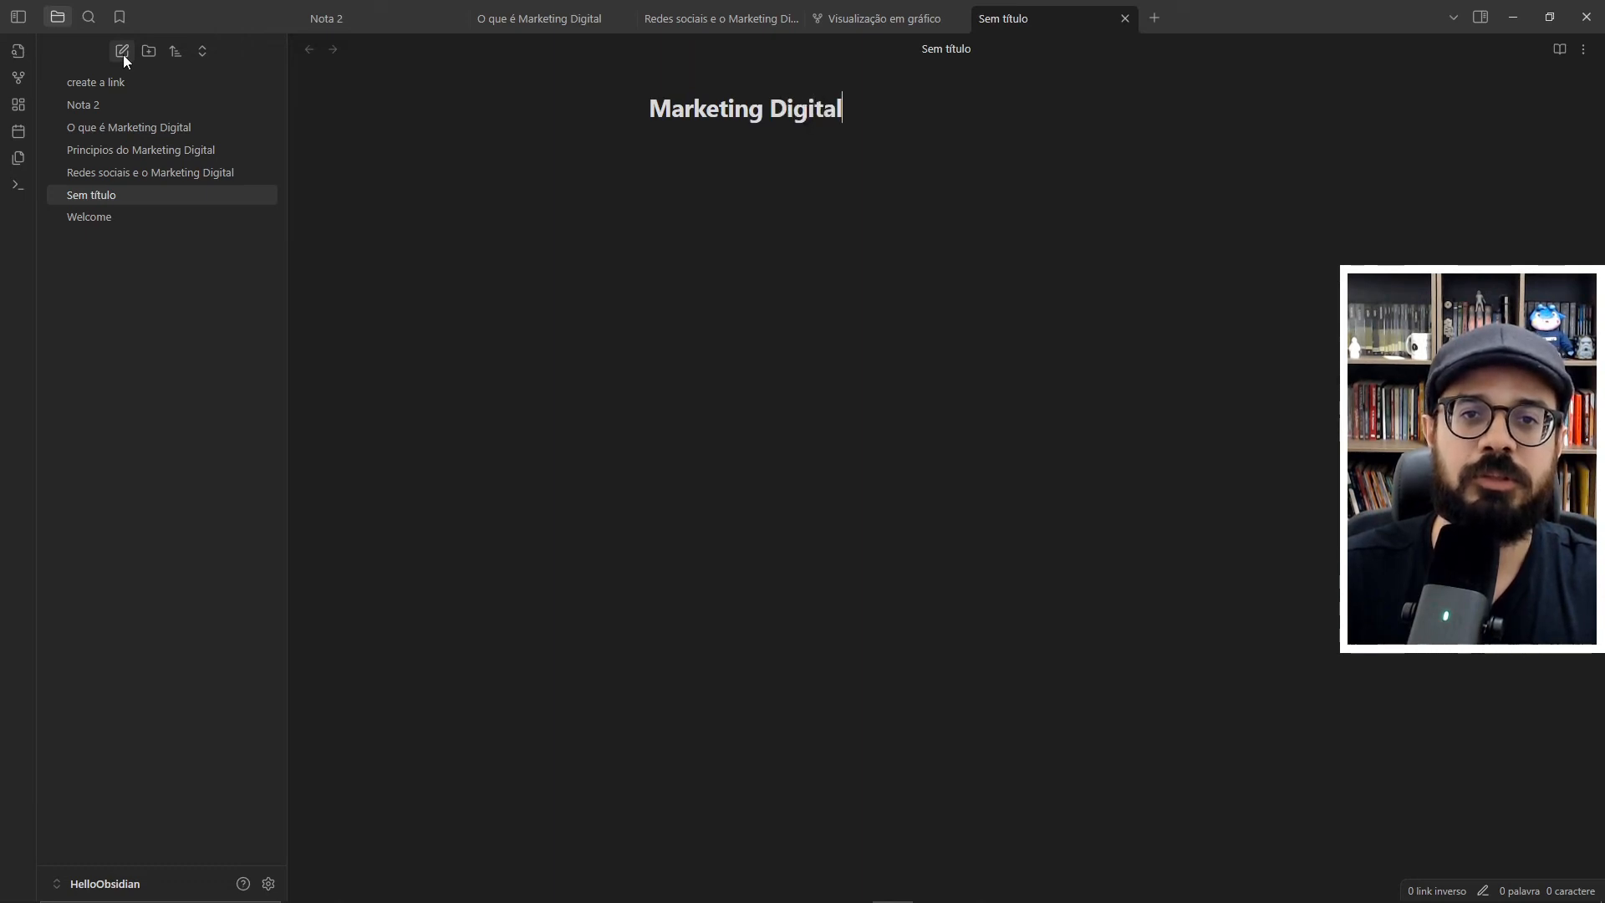
pyautogui.press('Return')
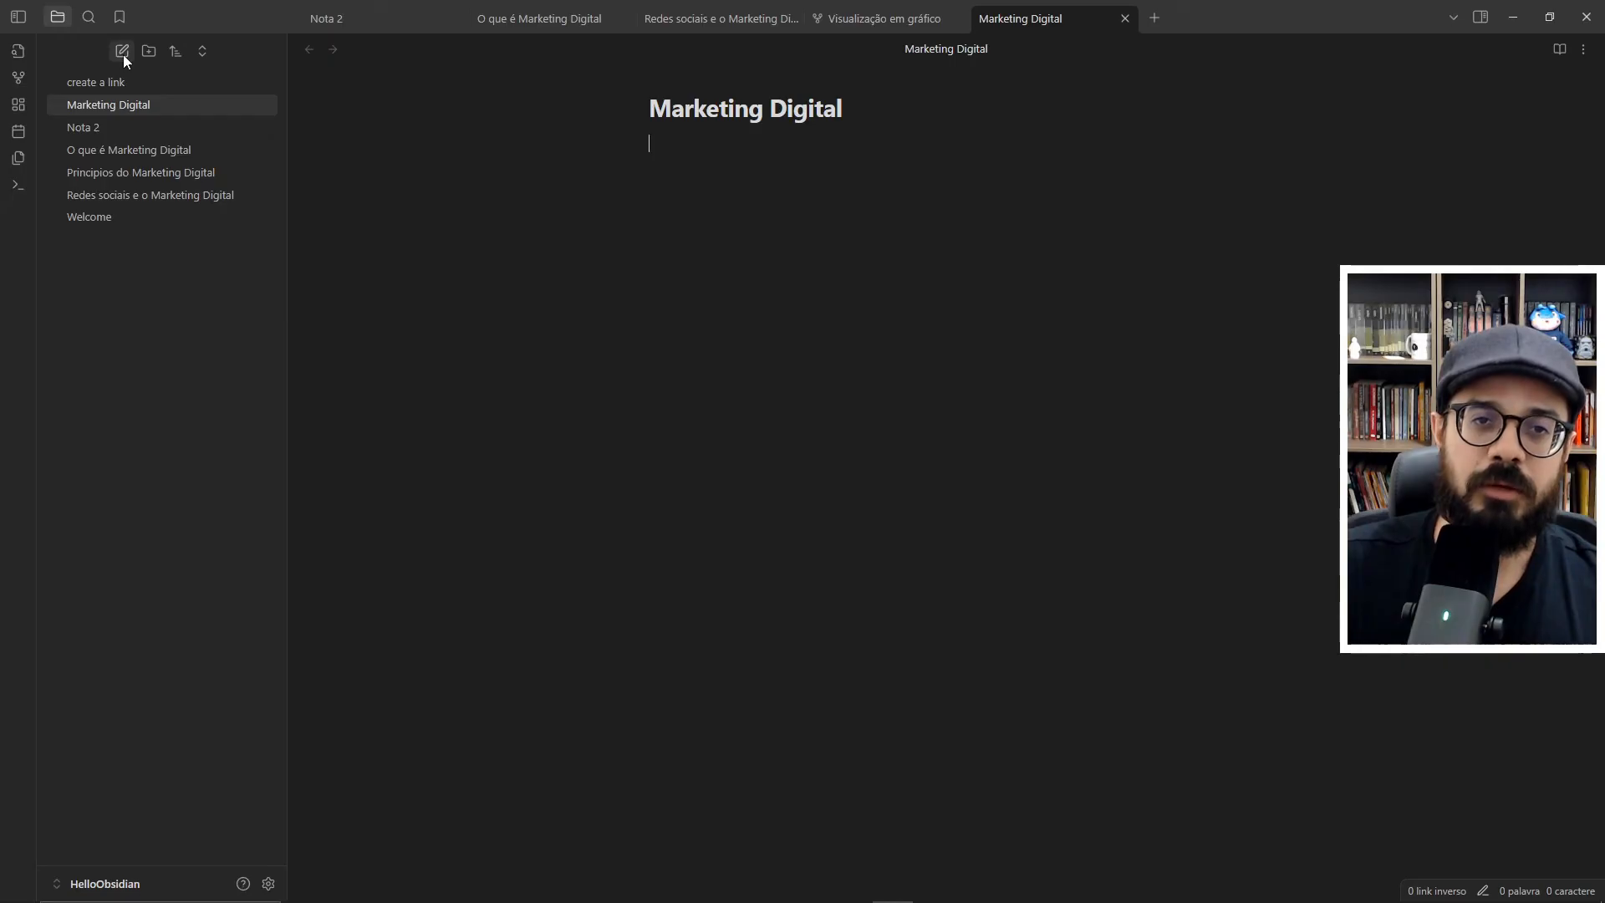
# - Insert an internal link to "O que é Marketing Digital" on the first line of the Marketing Digital note
pyautogui.write('[[')
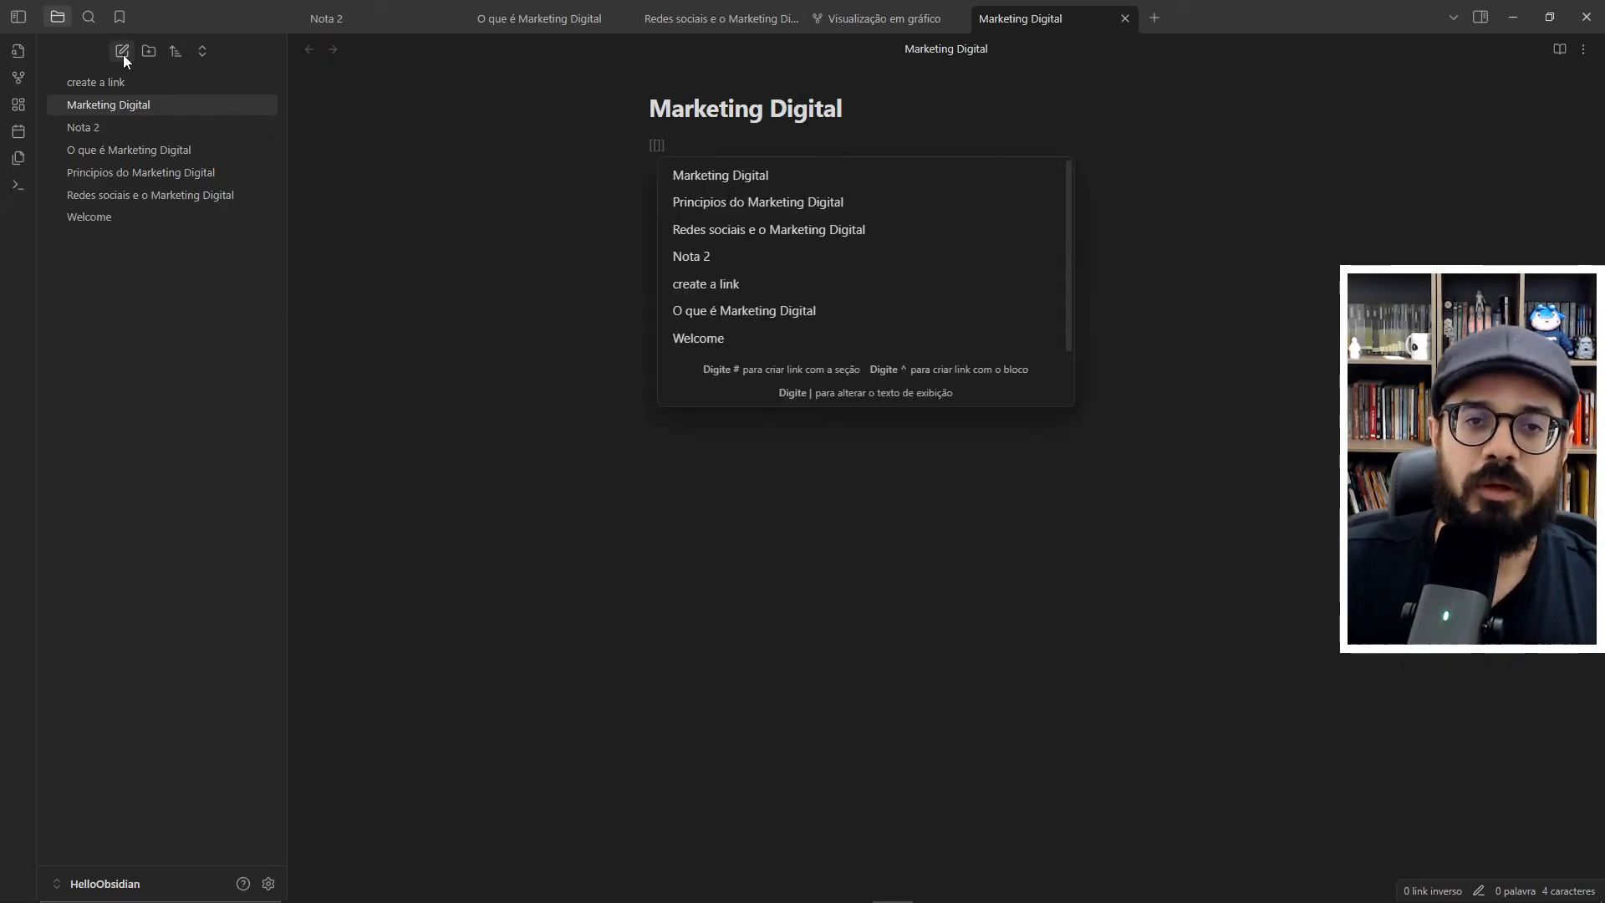
pyautogui.press('Down')
pyautogui.press('Down')
pyautogui.press('Down')
pyautogui.press('Down')
pyautogui.press('Down')
pyautogui.press('Return')
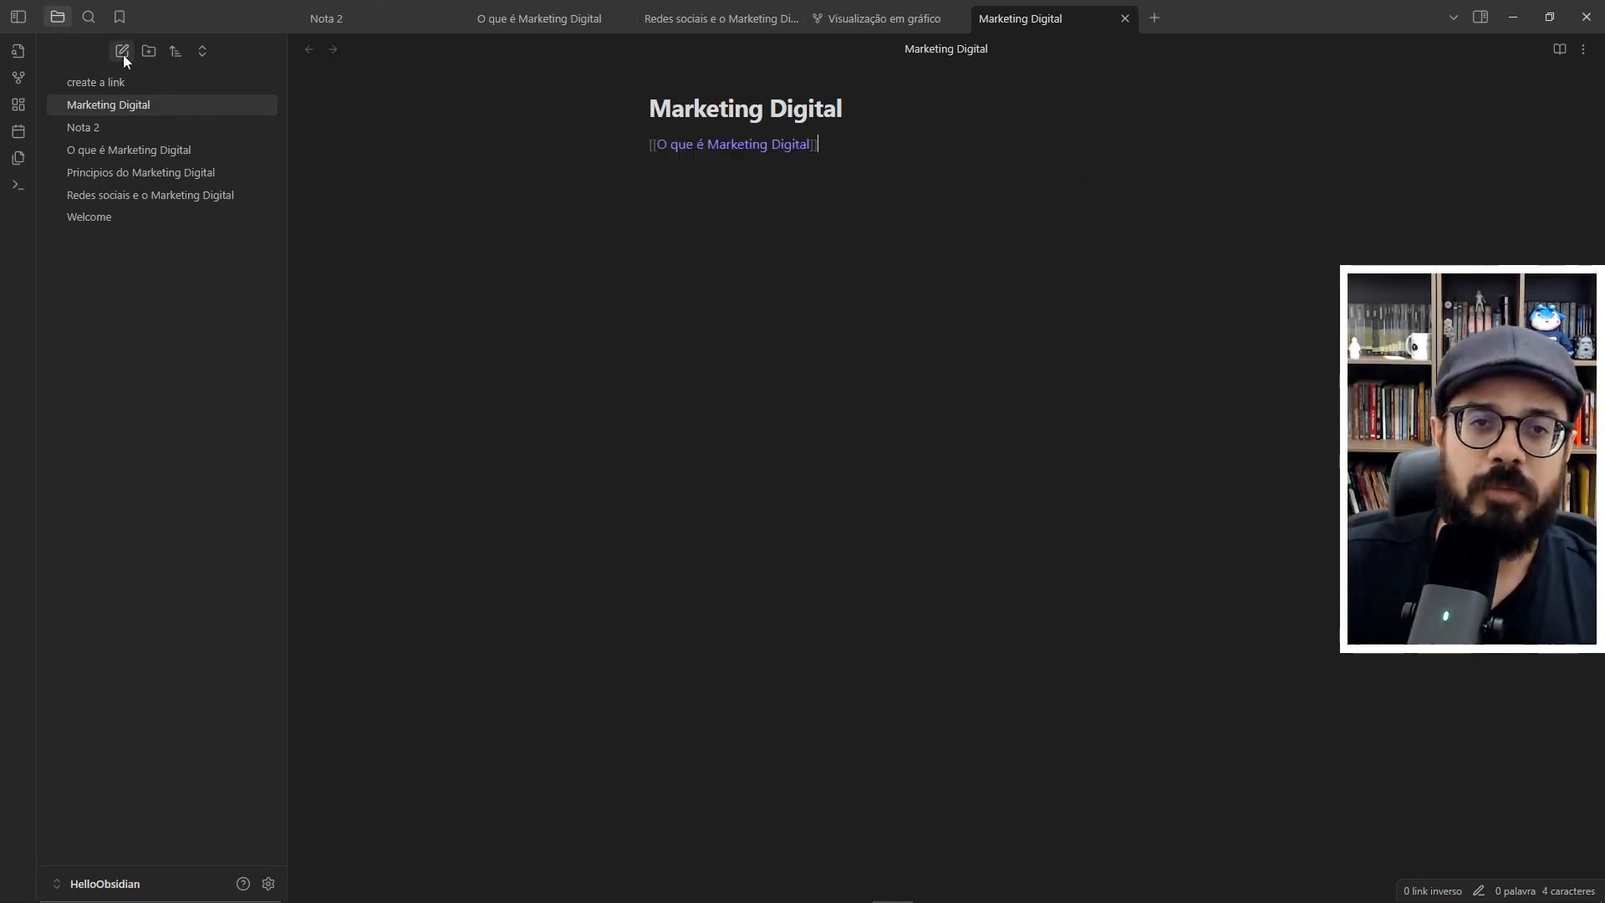
# - Add an internal link to "Principios do Marketing Digital" on the following line of the Marketing Digital note
pyautogui.press('Return')
pyautogui.write('[[')
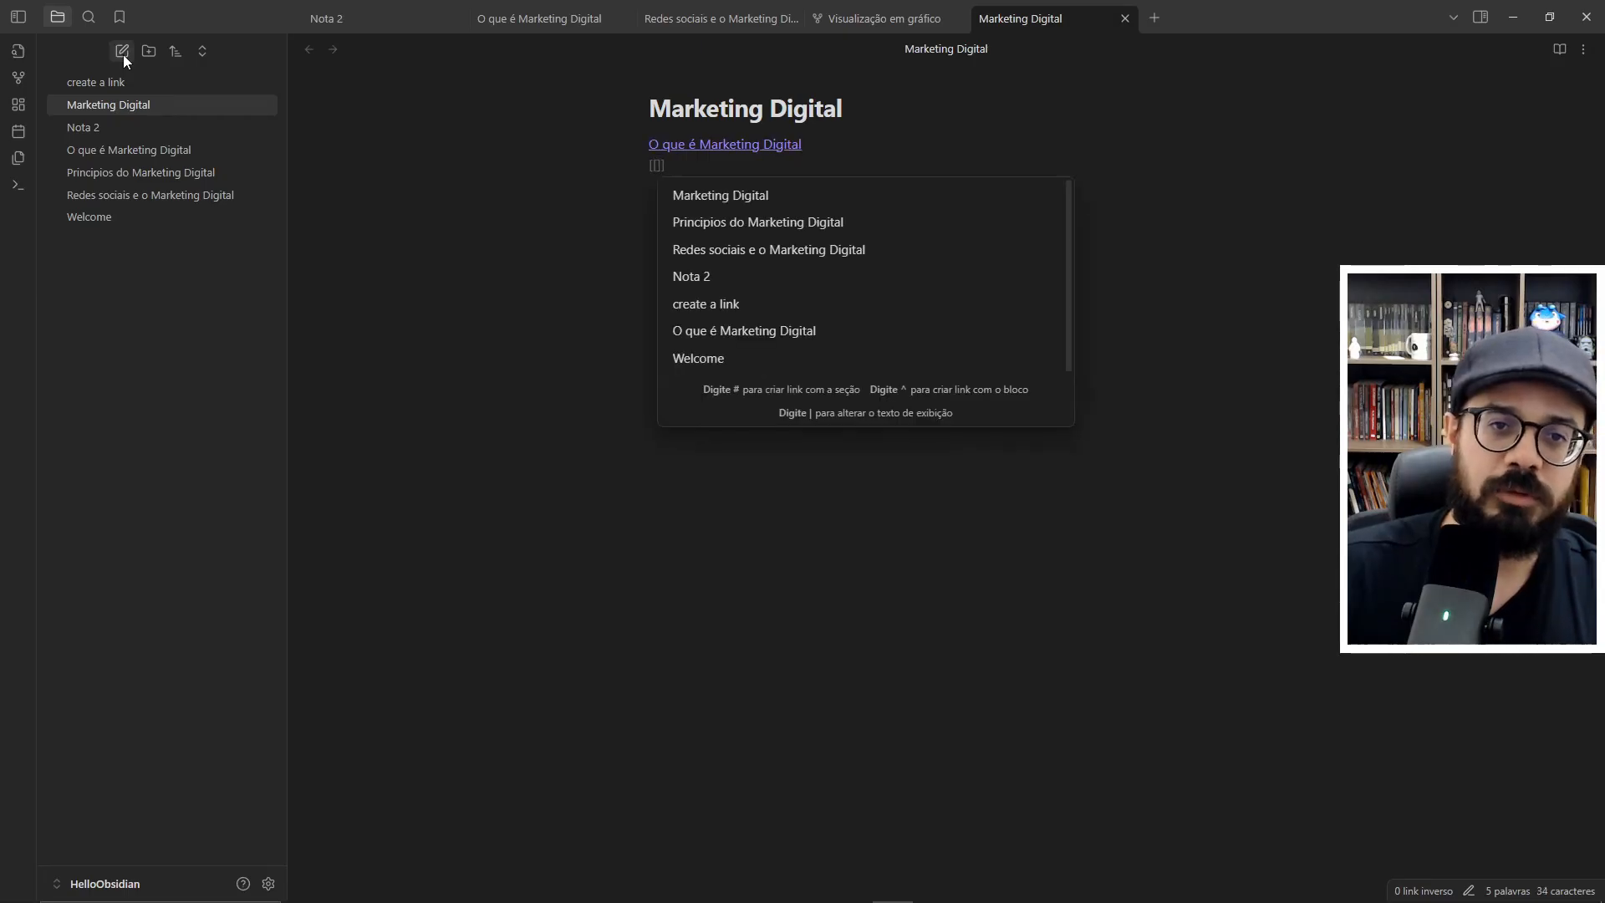
pyautogui.press('Down')
pyautogui.press('Return')
pyautogui.press('Return')
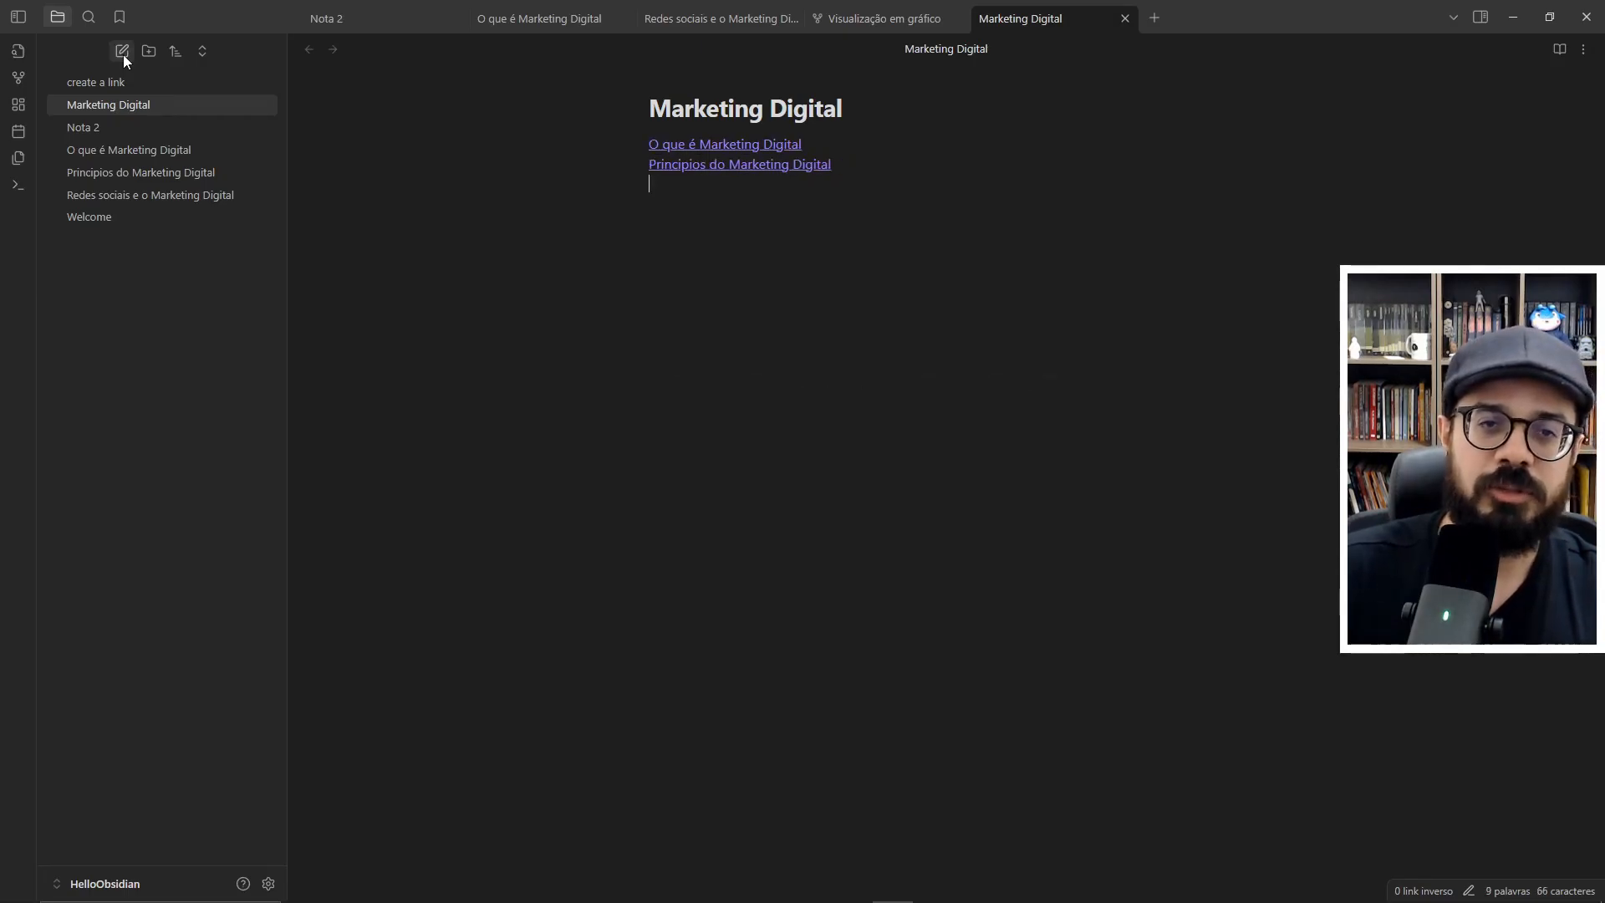
# - Add an internal link to "Redes sociais e o Marketing Digital" on the third line of the Marketing Digital note
pyautogui.write('[[')
pyautogui.press('Down')
pyautogui.press('Down')
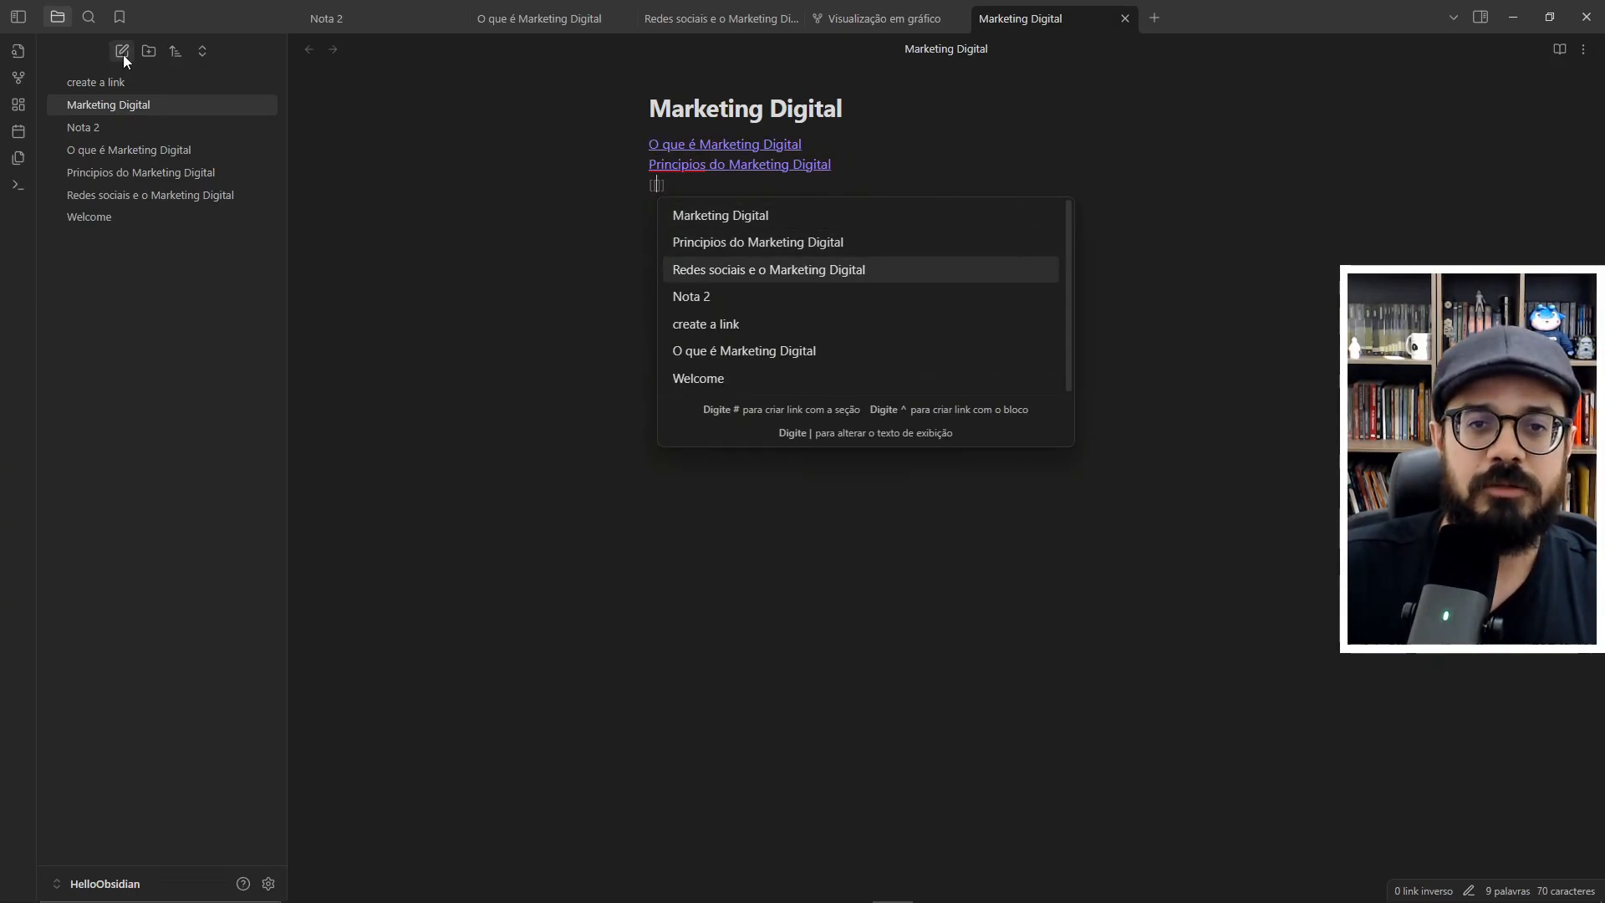
pyautogui.press('Return')
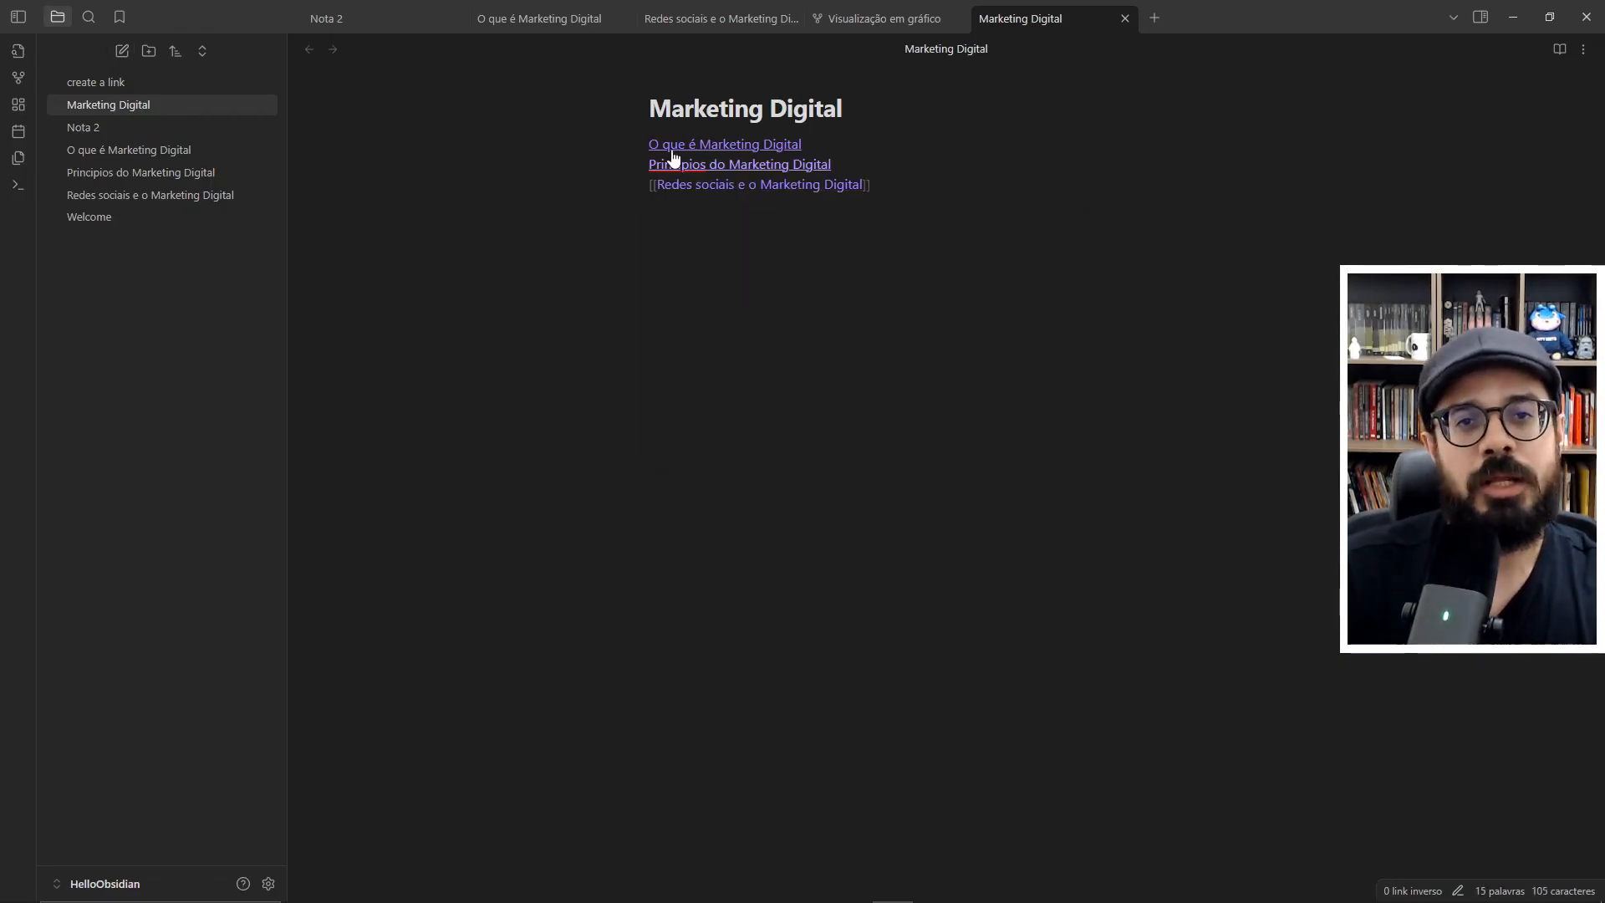
# - Reposition the Marketing Digital node in the existing graph view, and delete the note "Nota 2" with future deletion confirmations turned off
pyautogui.click(869, 22)
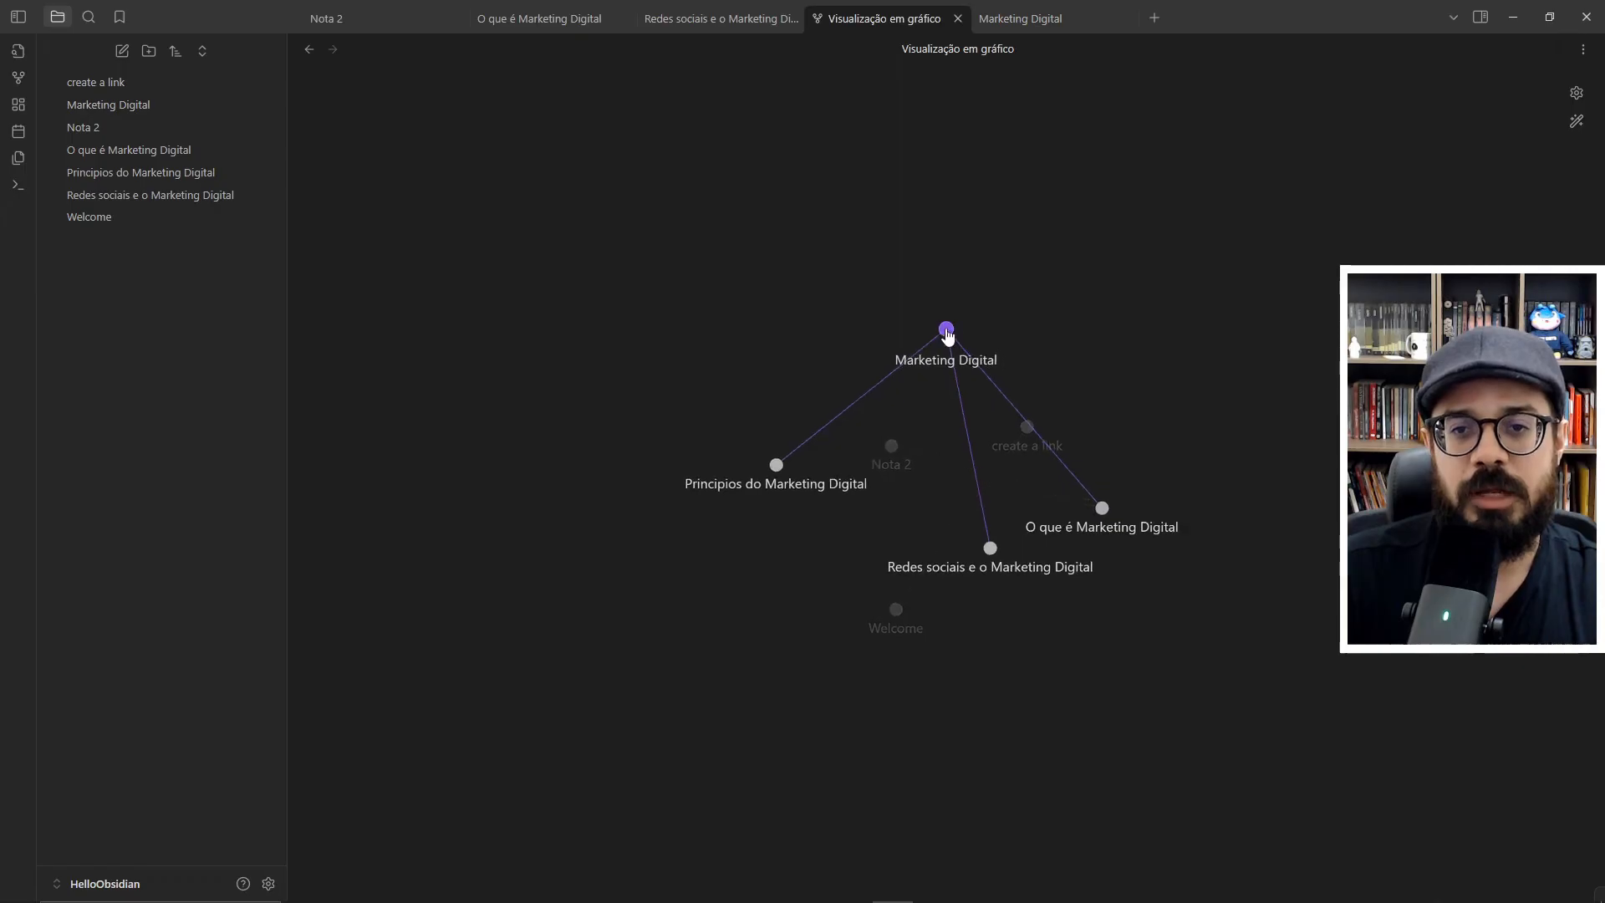
pyautogui.moveTo(947, 333); pyautogui.dragTo(662, 264)
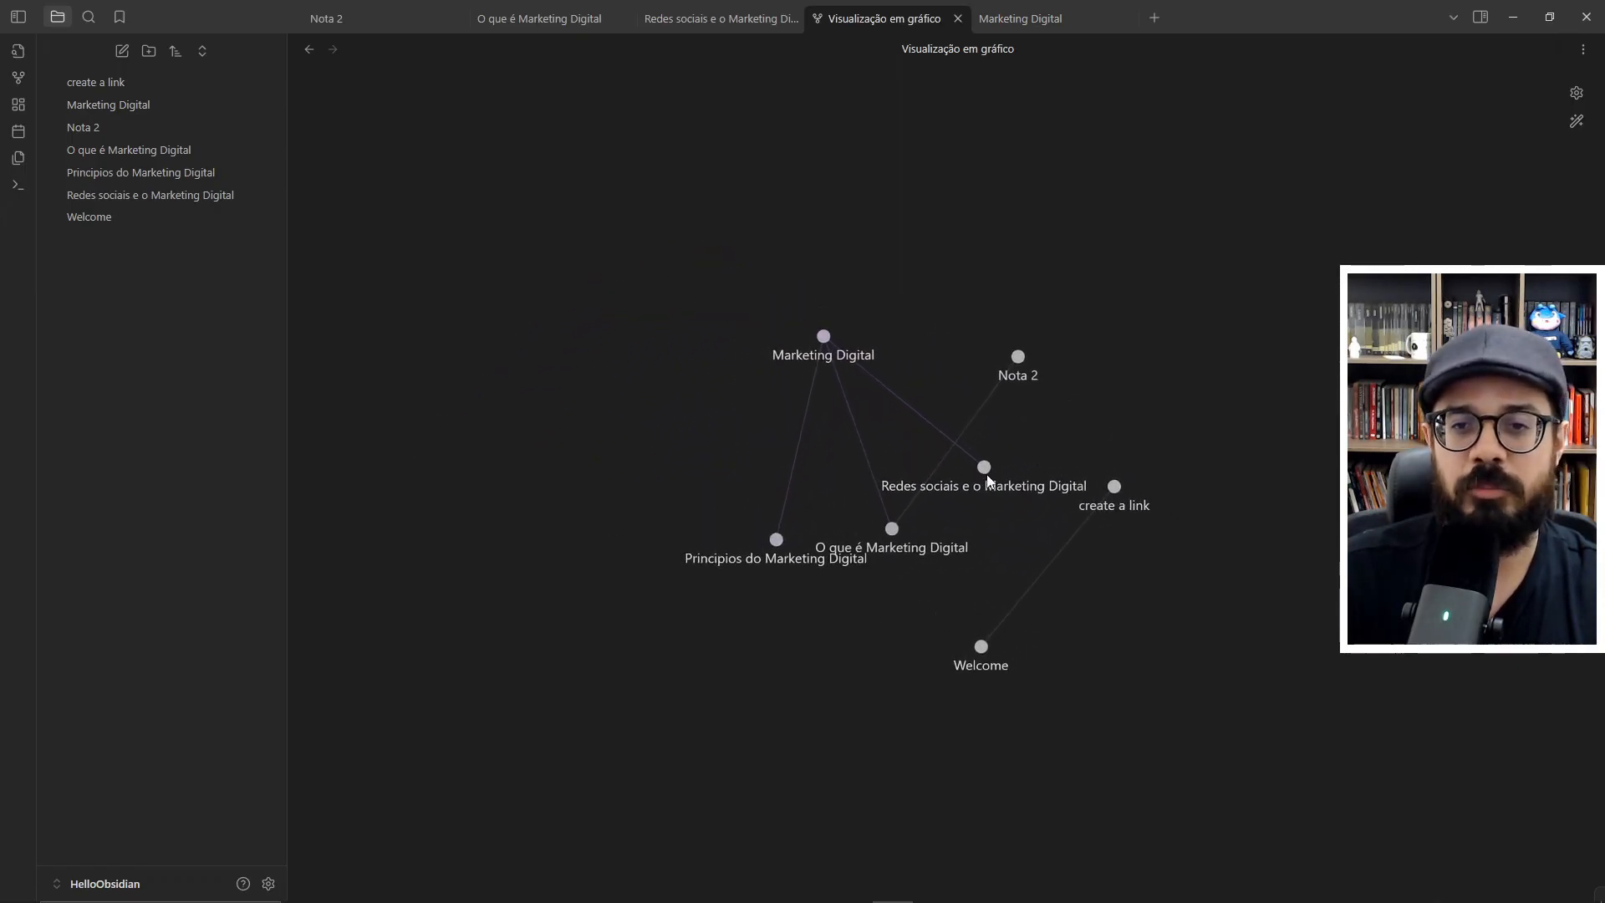
pyautogui.rightClick(92, 130)
pyautogui.click(125, 423)
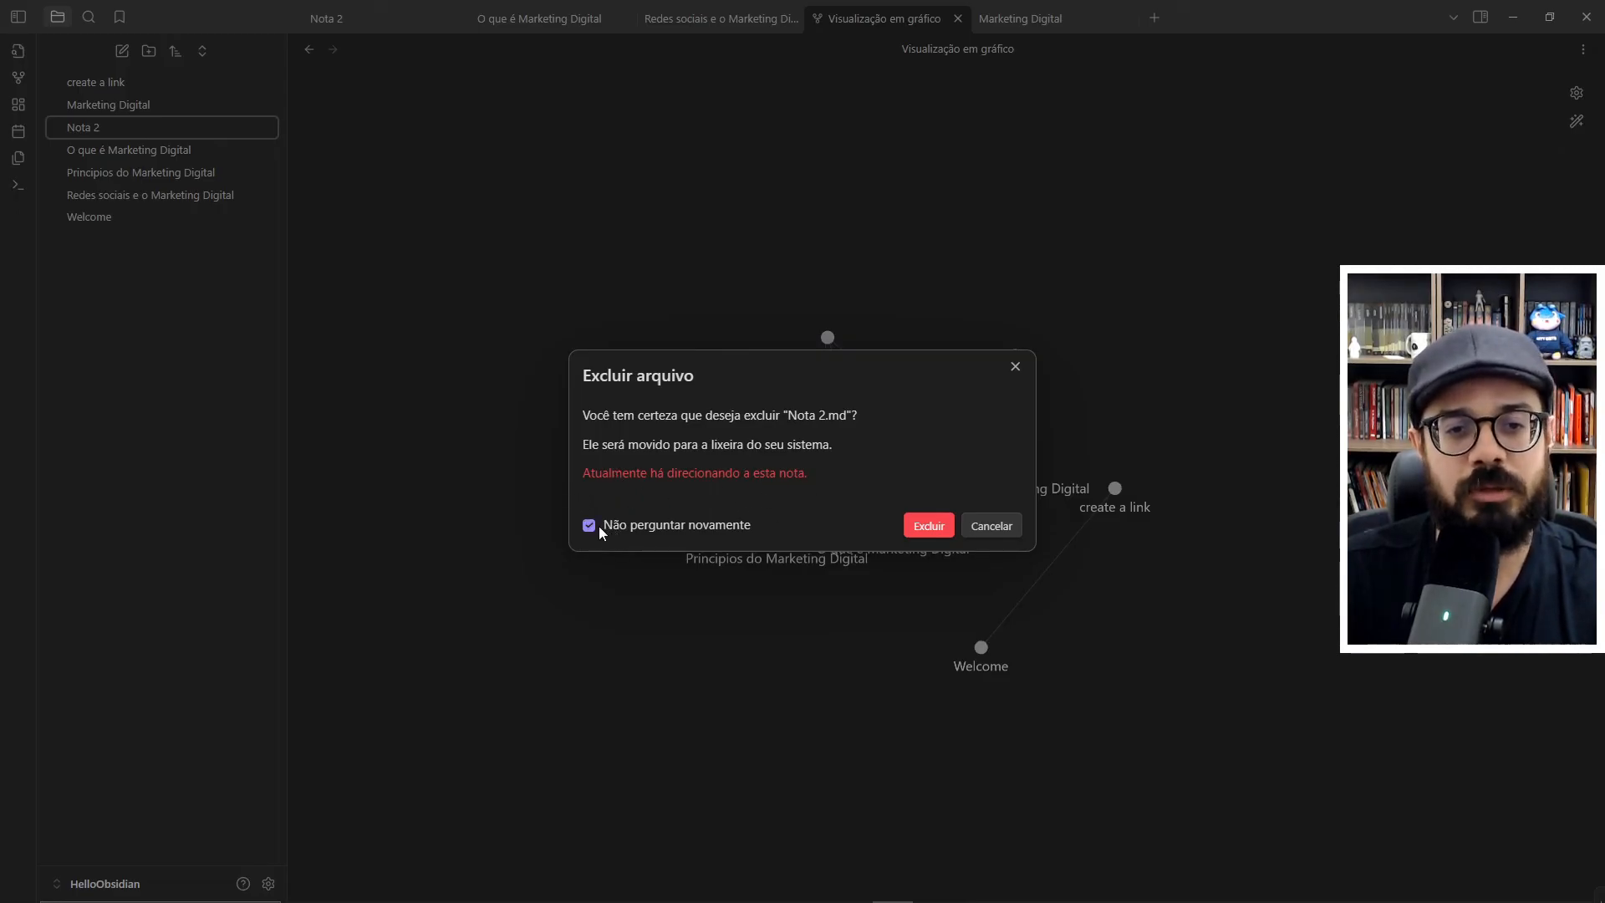
pyautogui.click(929, 526)
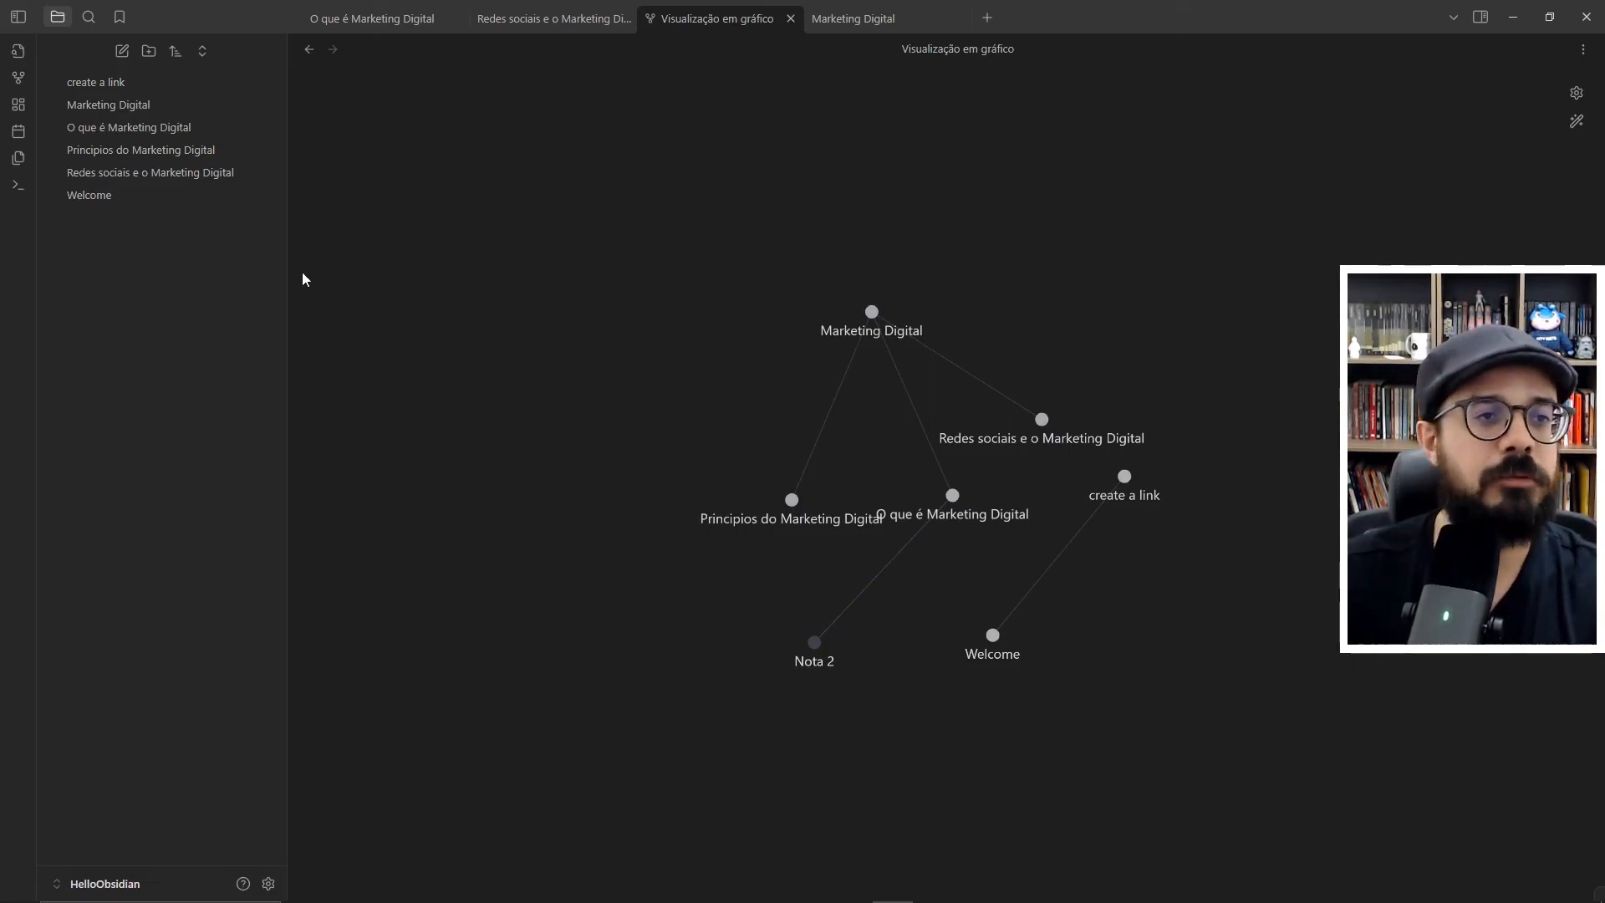
# - Remove the "Nota 2" link from the note "O que é Marketing Digital" and reposition the Marketing Digital node in the graph view
pyautogui.click(178, 129)
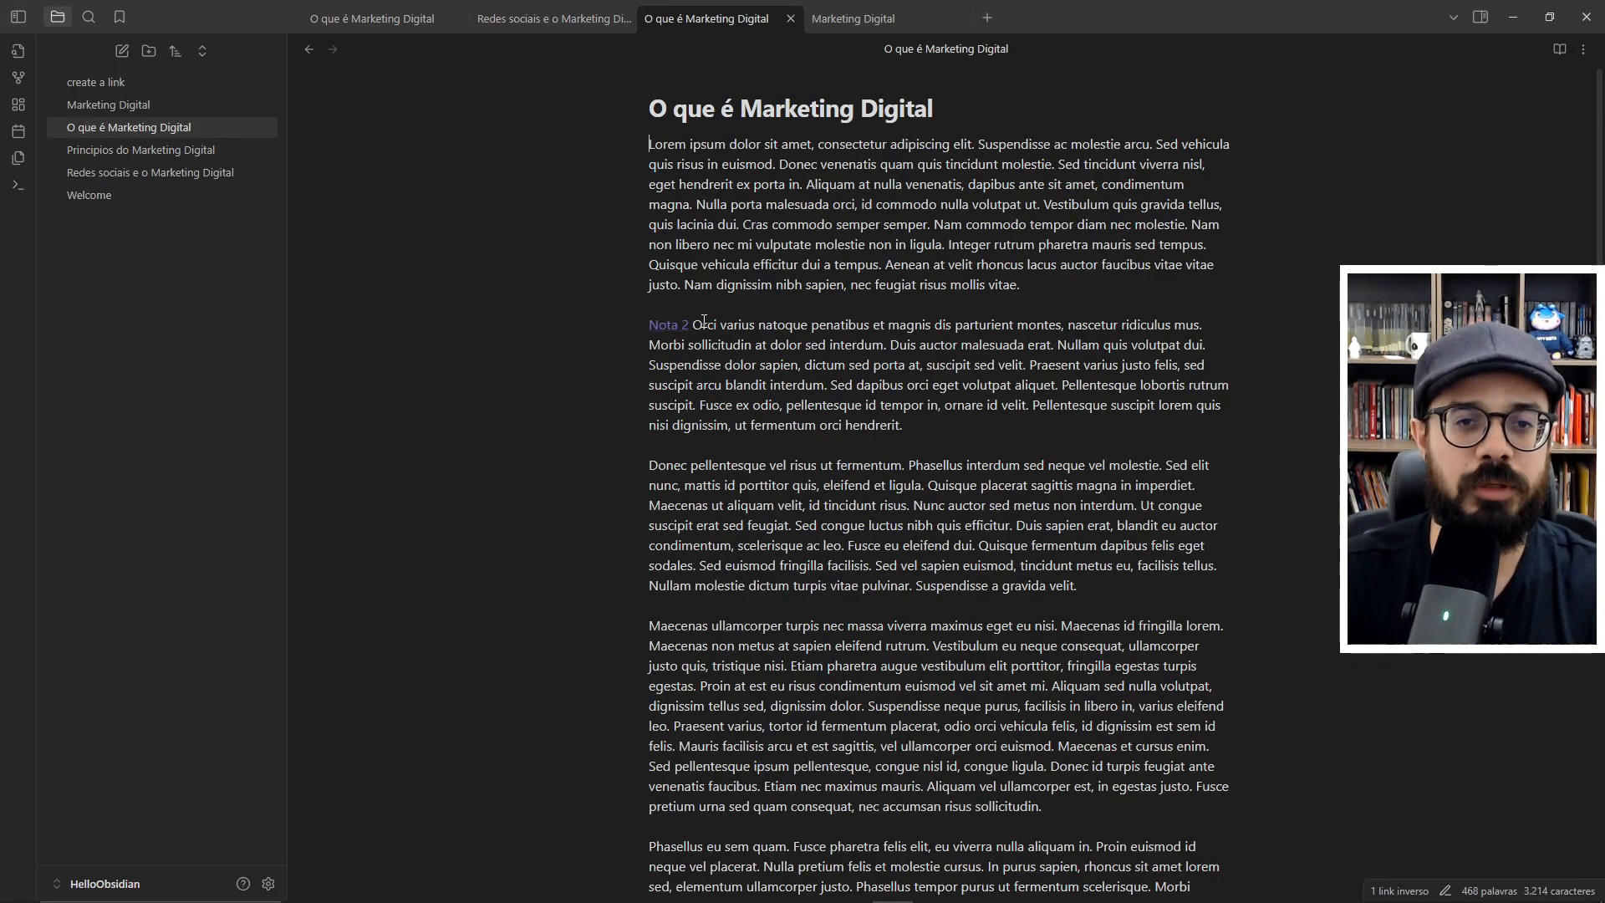
pyautogui.press('BackSpace')
pyautogui.press('BackSpace')
pyautogui.press('BackSpace')
pyautogui.press('BackSpace')
pyautogui.press('BackSpace')
pyautogui.press('BackSpace')
pyautogui.press('BackSpace')
pyautogui.press('BackSpace')
pyautogui.press('BackSpace')
pyautogui.press('BackSpace')
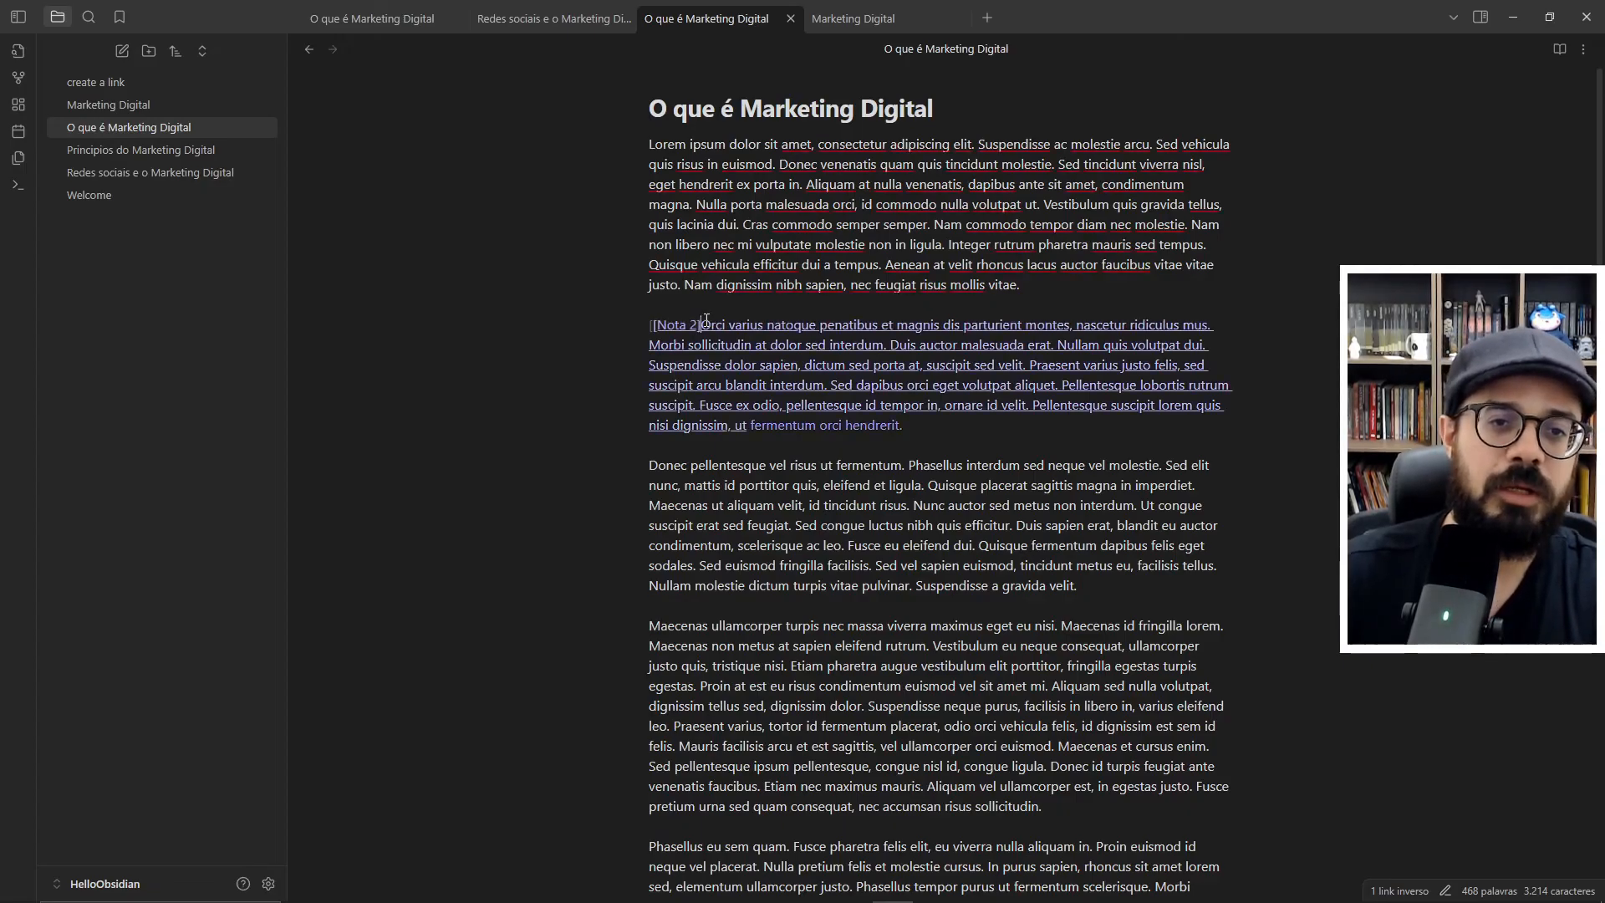
pyautogui.press('BackSpace')
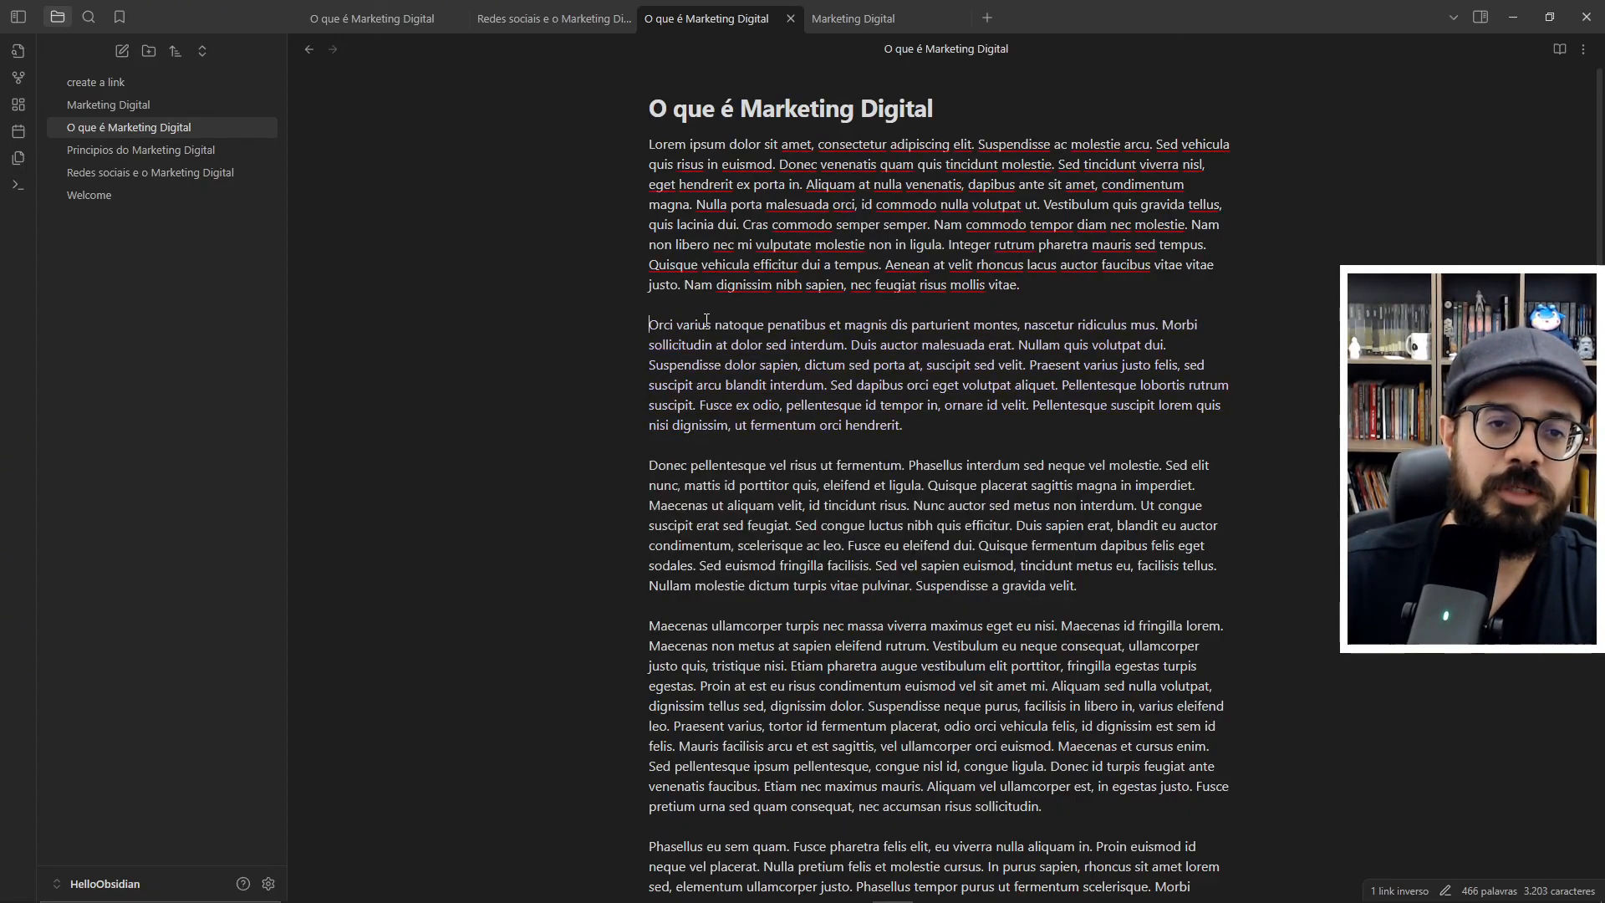
pyautogui.hotkey('ctrl', 'g')
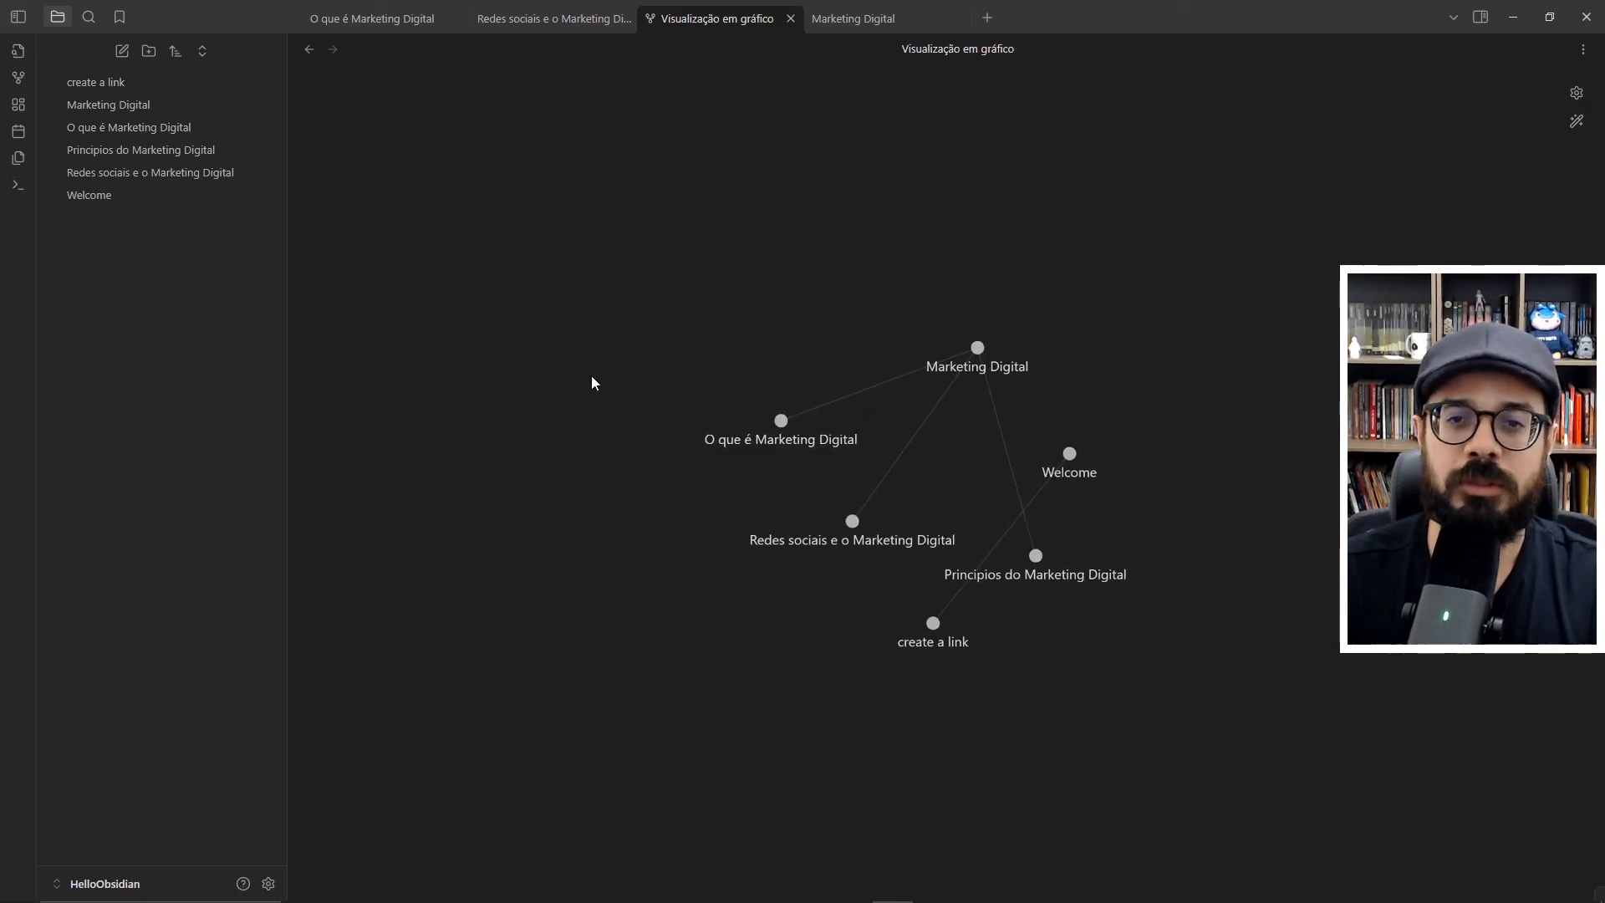
pyautogui.moveTo(973, 349); pyautogui.dragTo(852, 272)
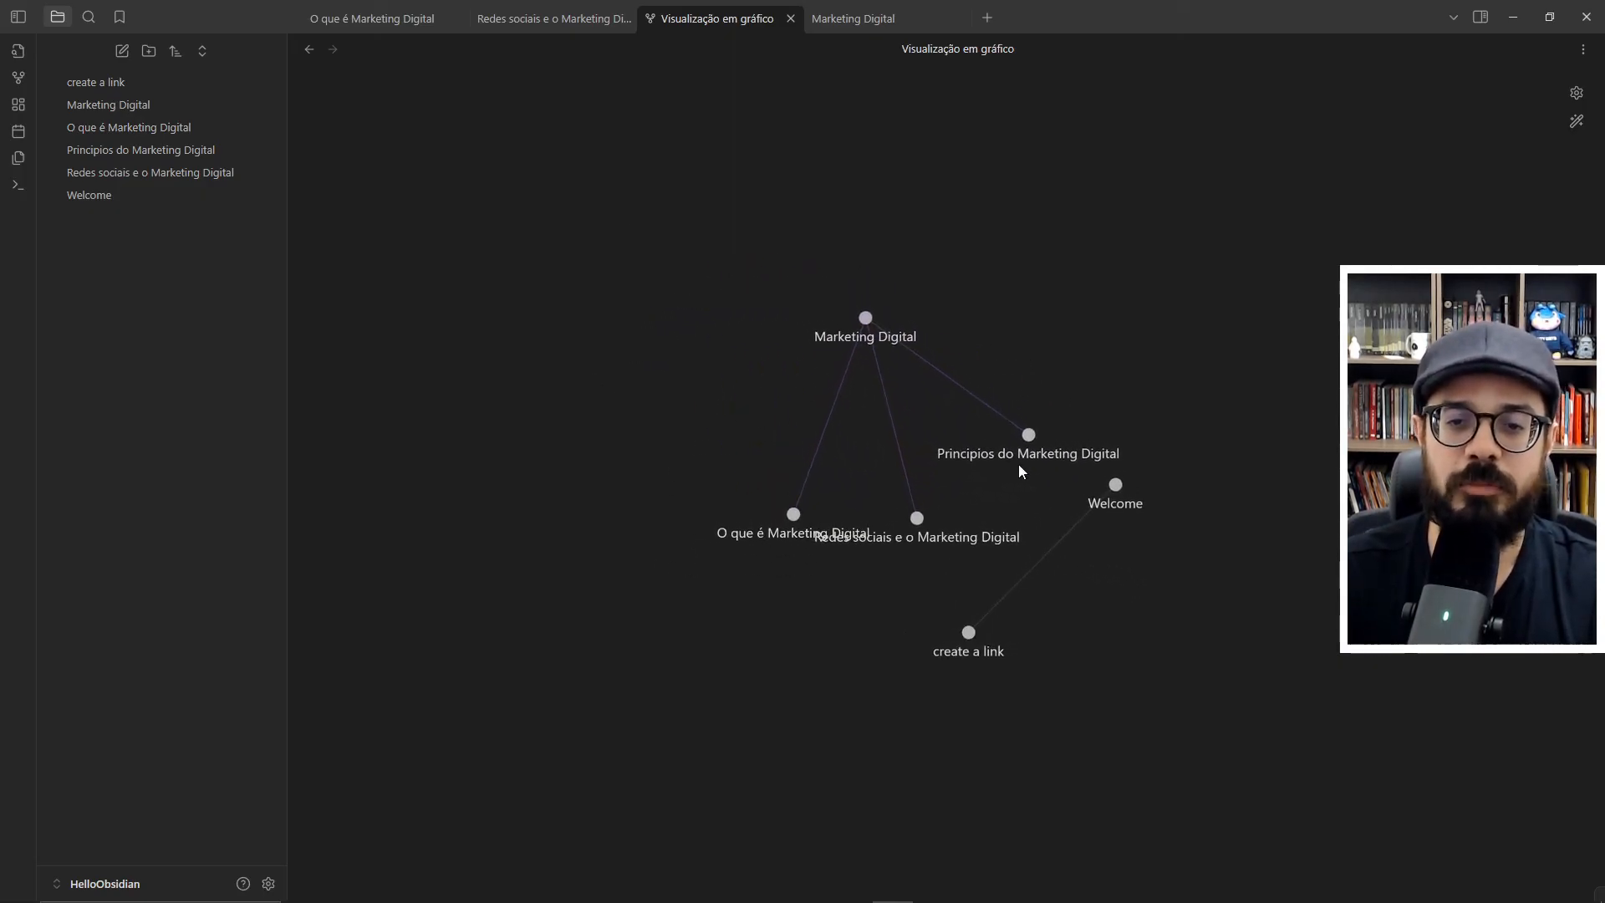
# - Delete the notes "Welcome" and "create a link" from the vault
pyautogui.rightClick(84, 203)
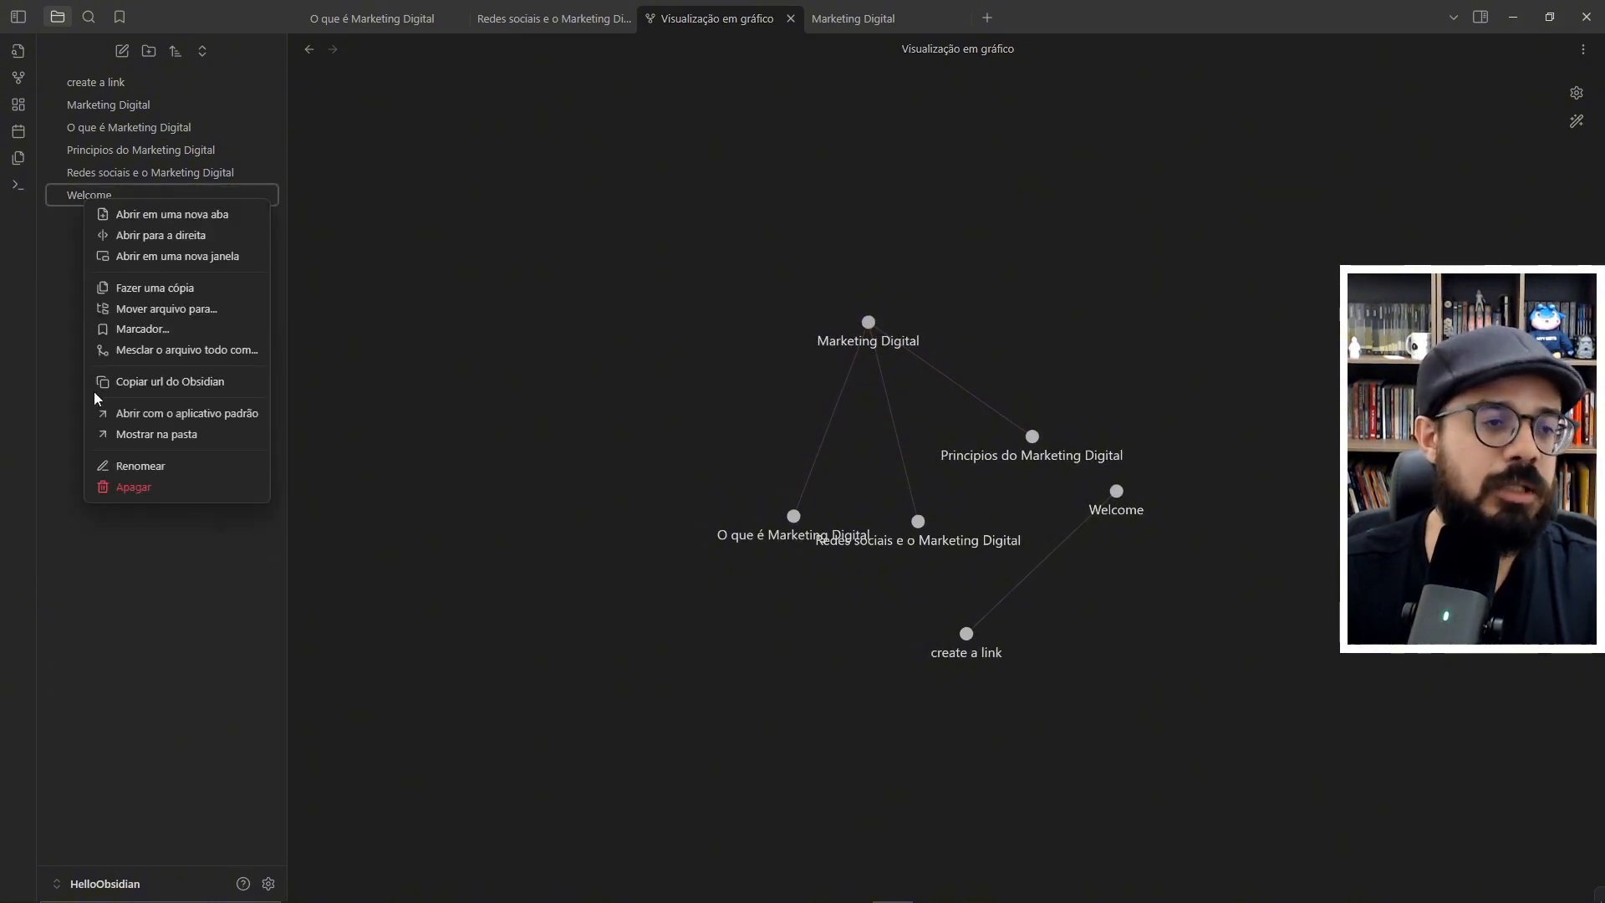
pyautogui.click(144, 486)
pyautogui.rightClick(103, 84)
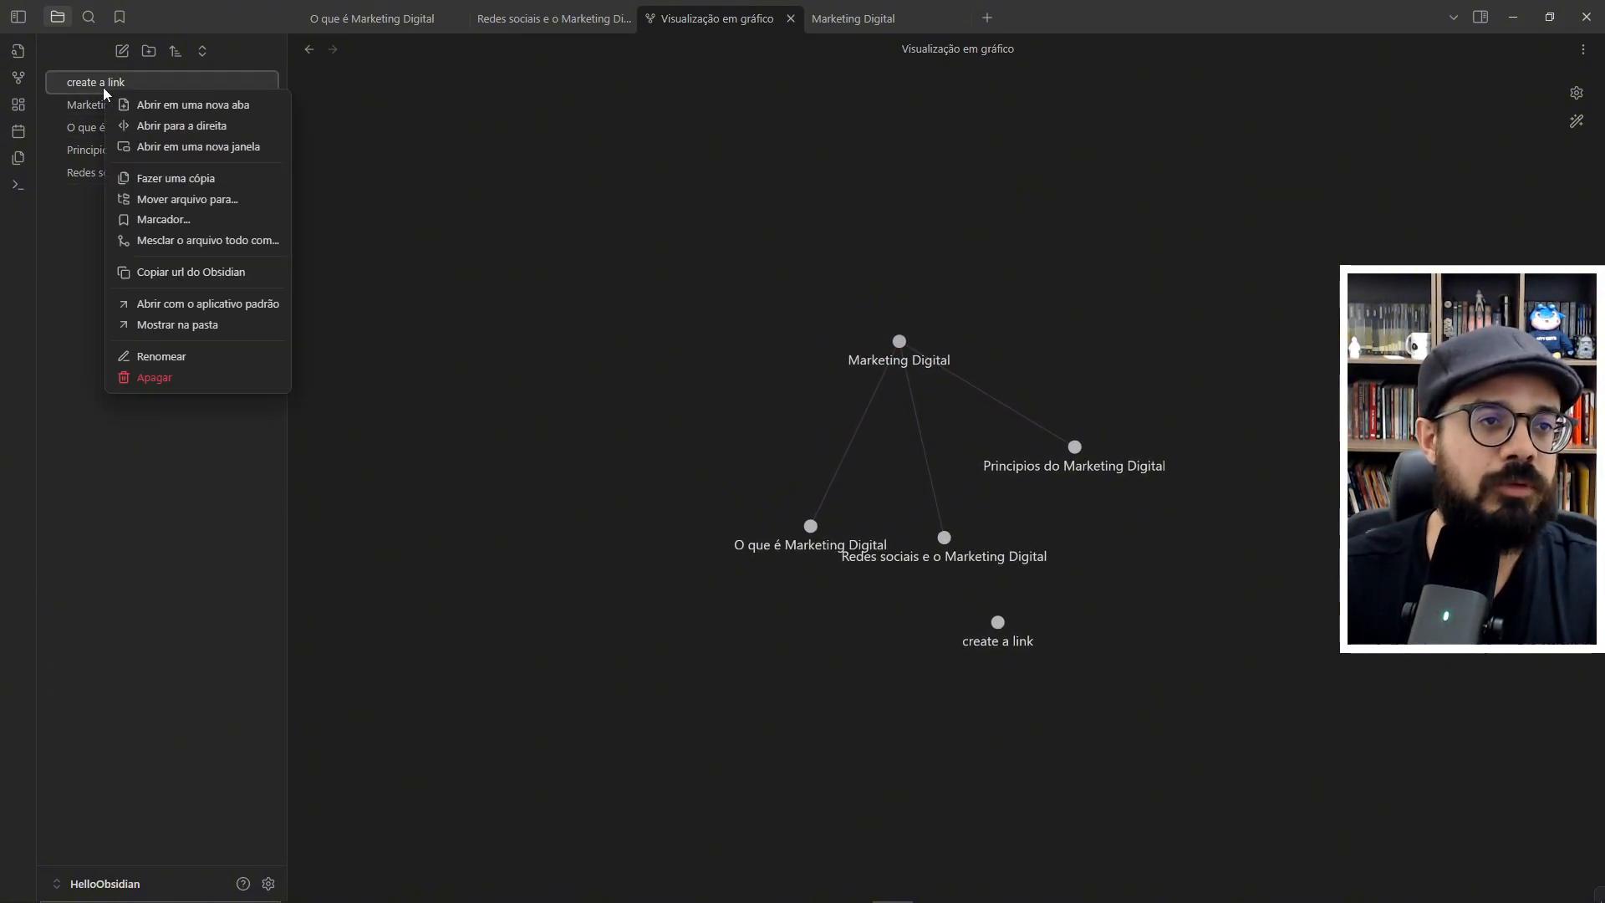
pyautogui.click(153, 377)
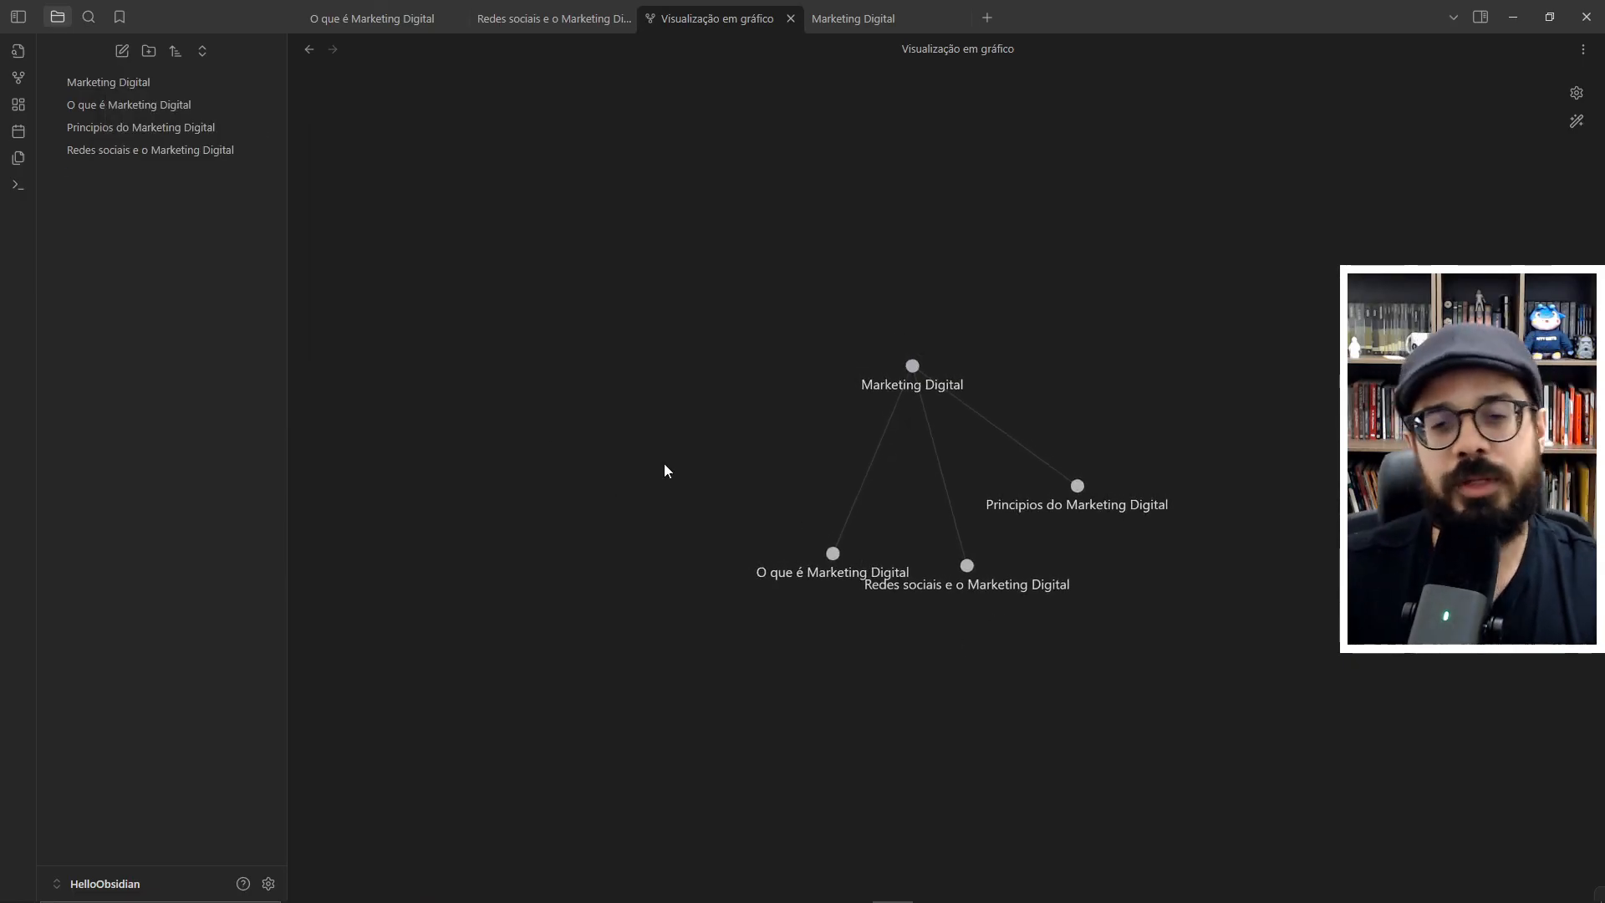